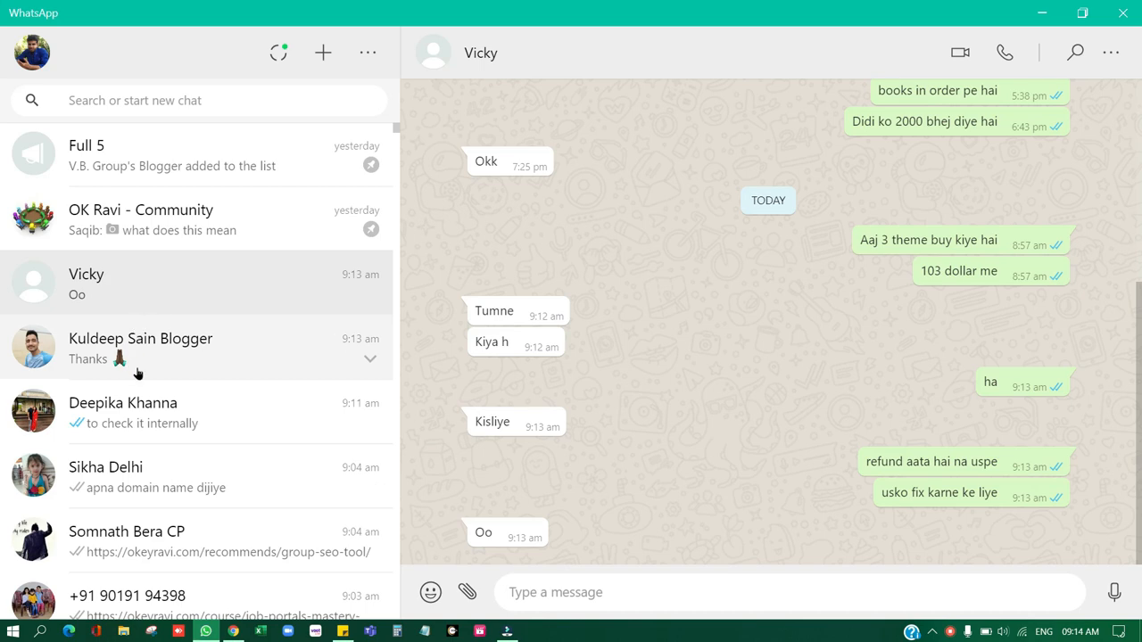
pyautogui.click(158, 432)
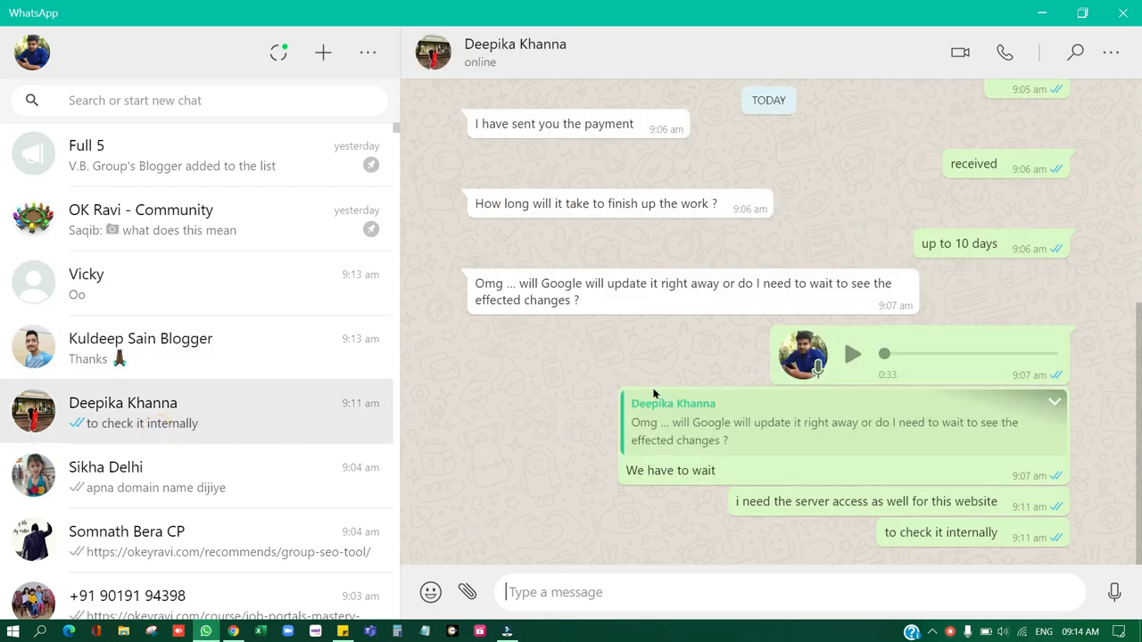
pyautogui.click(1042, 13)
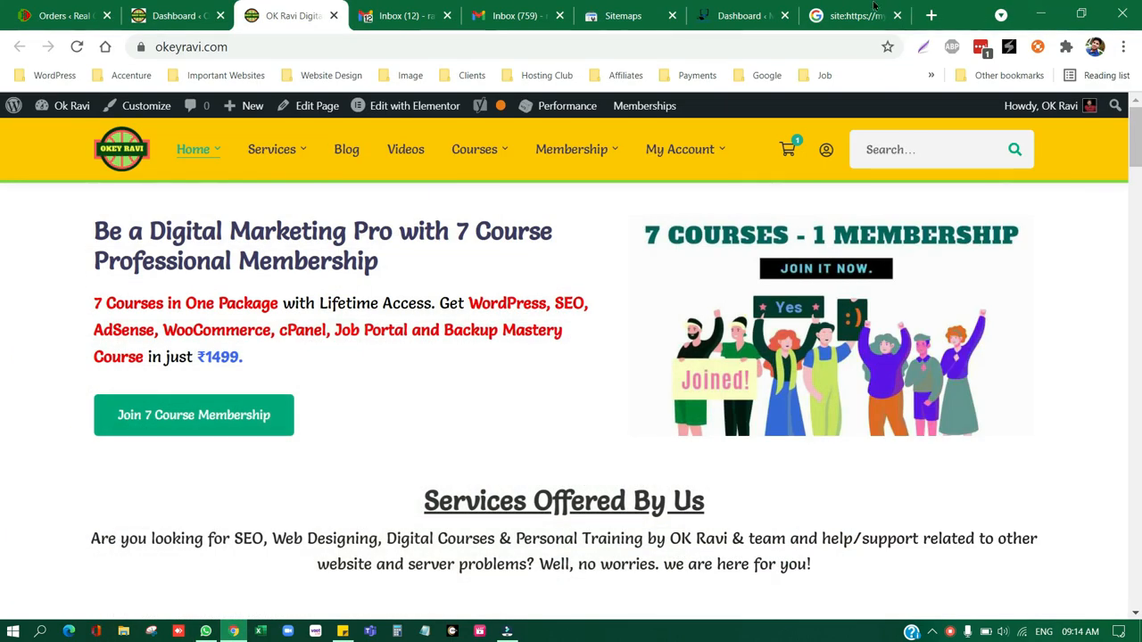
pyautogui.click(873, 9)
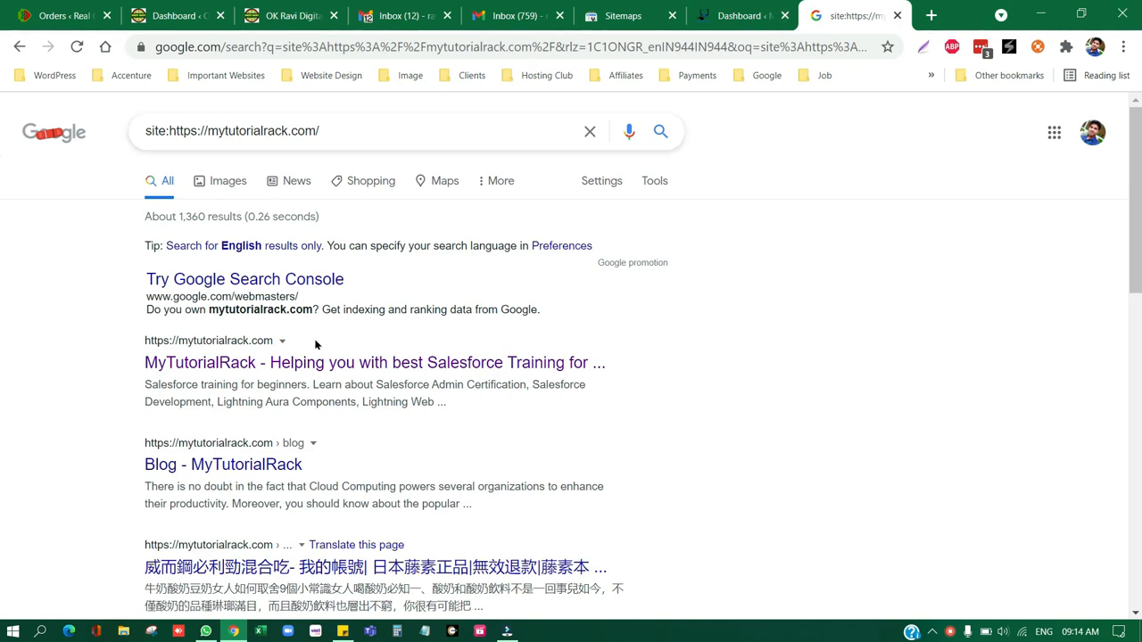
# Examine the first page of Google results for the indexed mytutorialrack.com pages, including the foreign-language entries
pyautogui.scroll(-2, 315, 345)
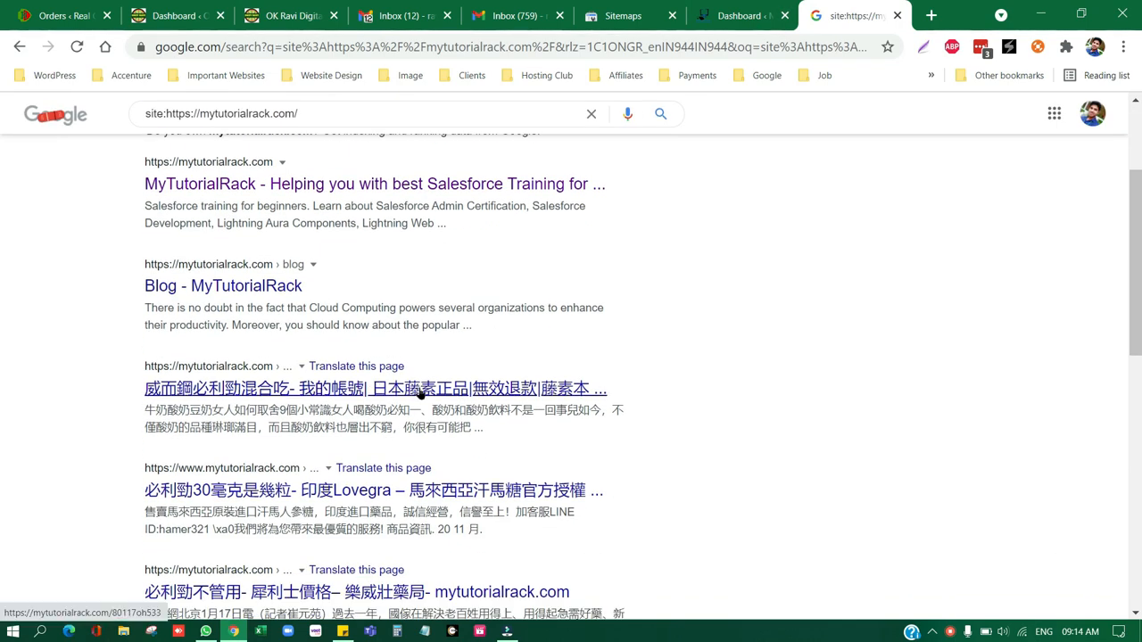
pyautogui.scroll(-1, 419, 394)
pyautogui.scroll(-1, 419, 394)
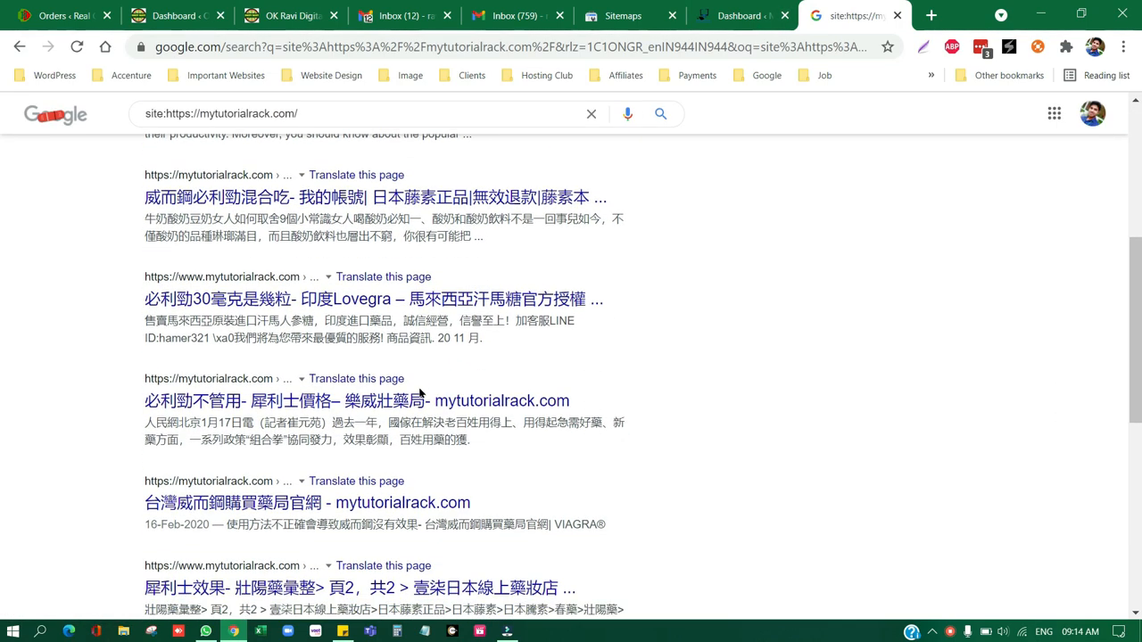
pyautogui.scroll(-1, 419, 393)
pyautogui.scroll(-2, 624, 393)
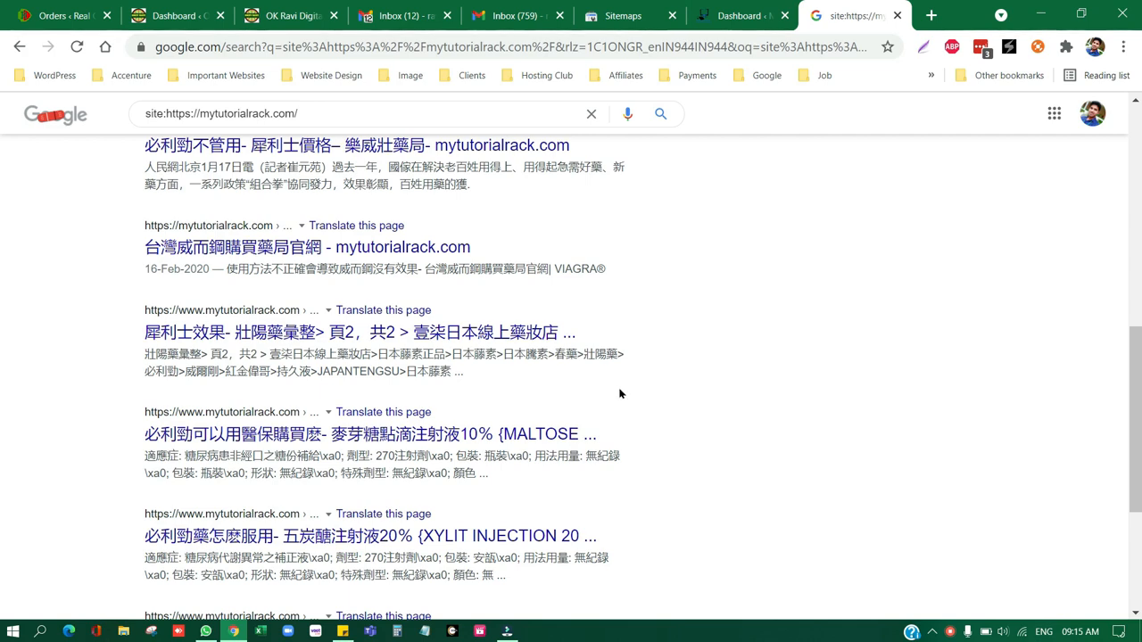
pyautogui.scroll(-3, 652, 370)
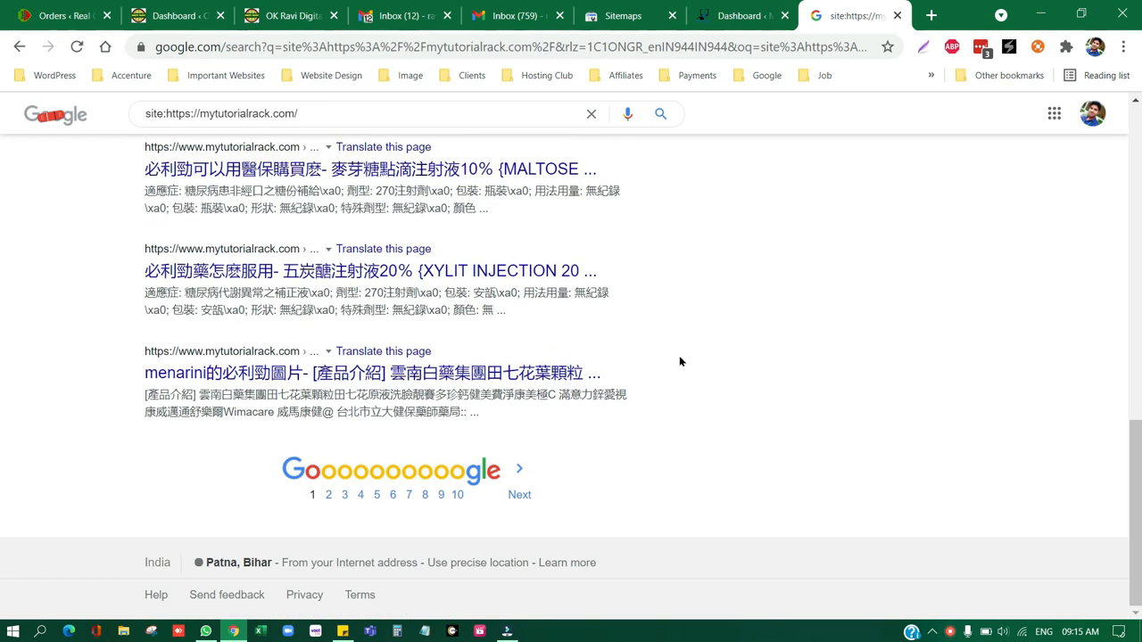
pyautogui.scroll(8, 669, 366)
pyautogui.scroll(3, 680, 361)
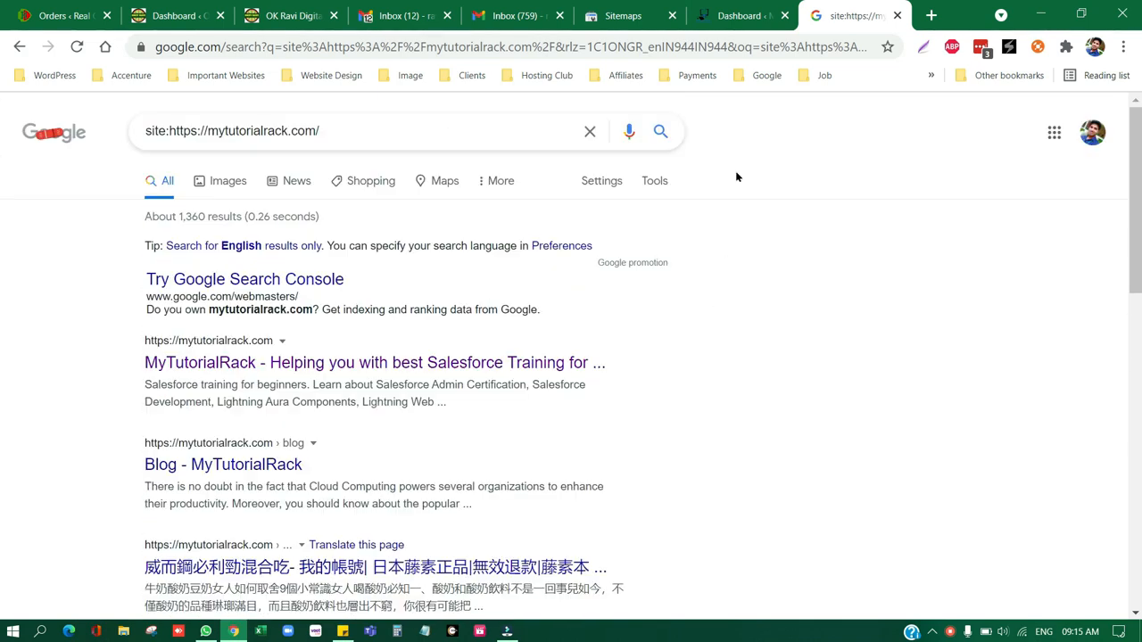
# Review the sitemap_index.xml report for mytutorialrack.com in Google Search Console and highlight its total discovered URLs
pyautogui.click(625, 14)
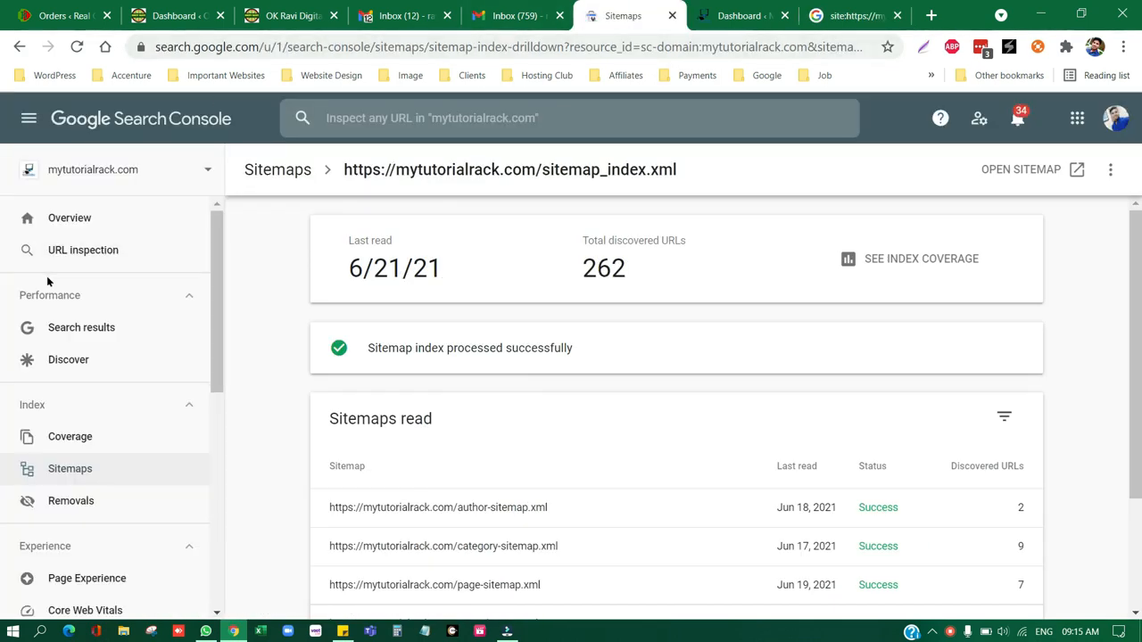
pyautogui.scroll(-2, 673, 334)
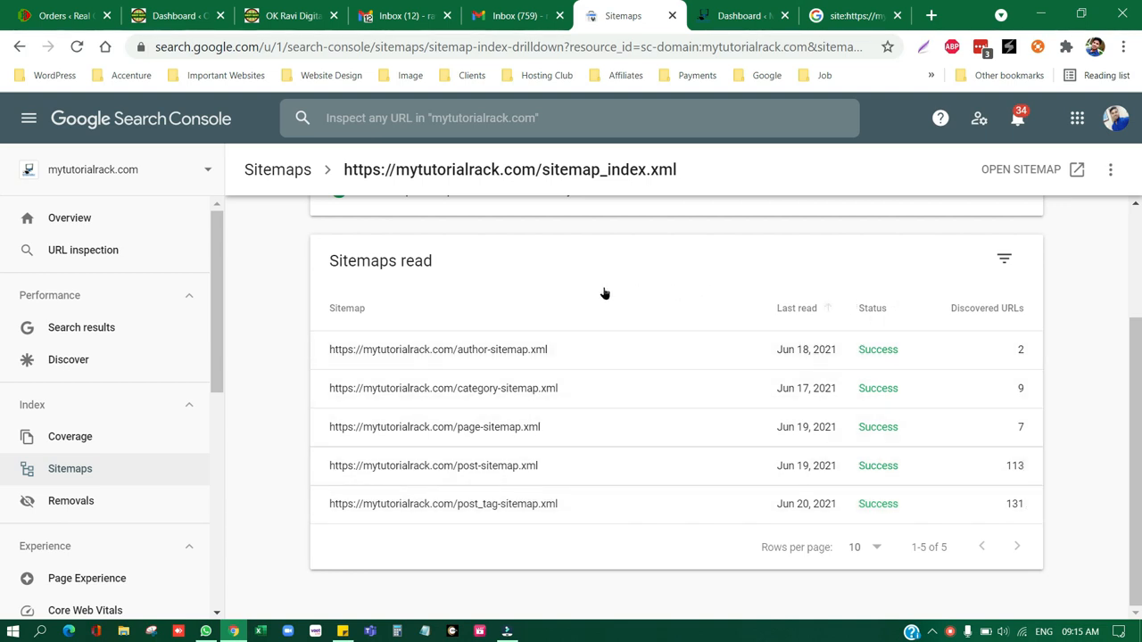
pyautogui.scroll(2, 615, 420)
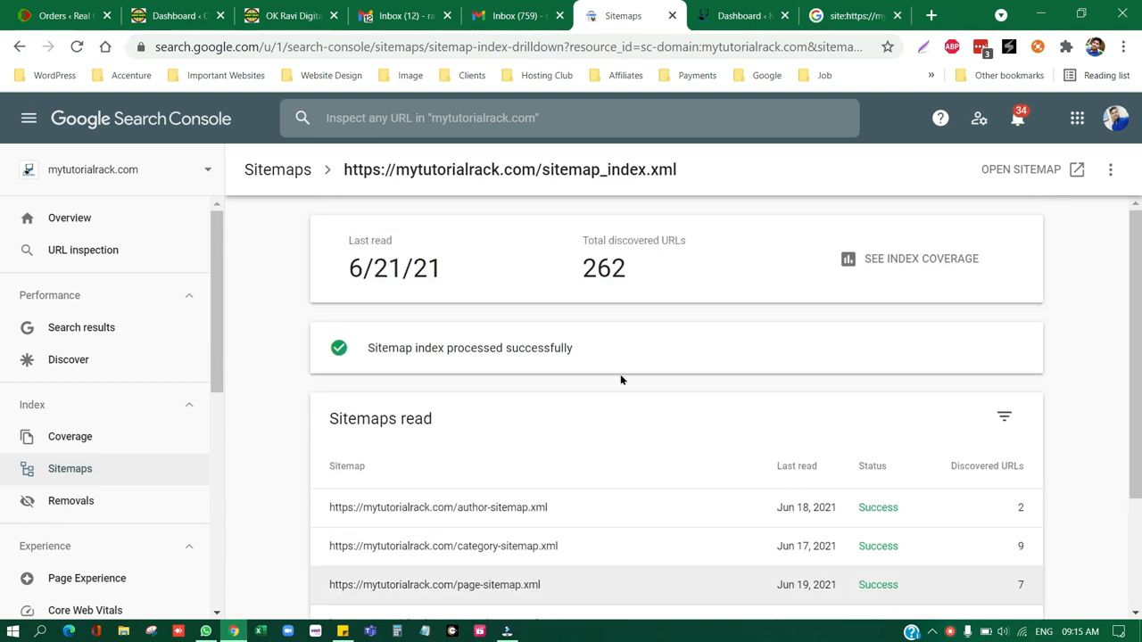
pyautogui.click(560, 253)
pyautogui.moveTo(654, 273); pyautogui.dragTo(581, 268)
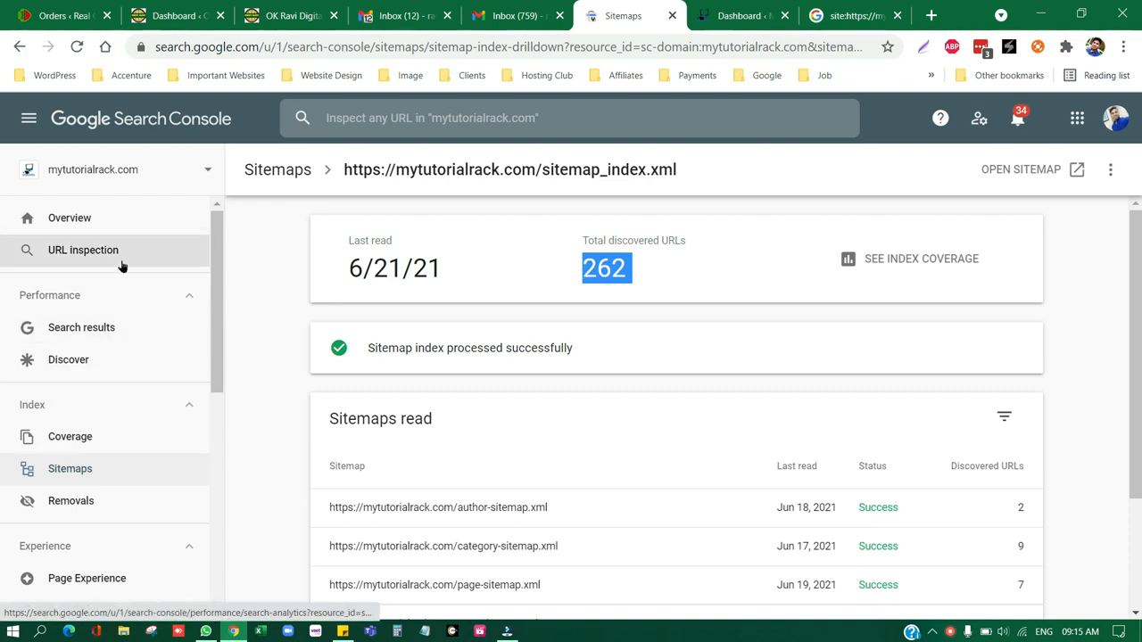
# Open the property's Overview and review its performance, coverage, experience and enhancements summaries
pyautogui.click(126, 229)
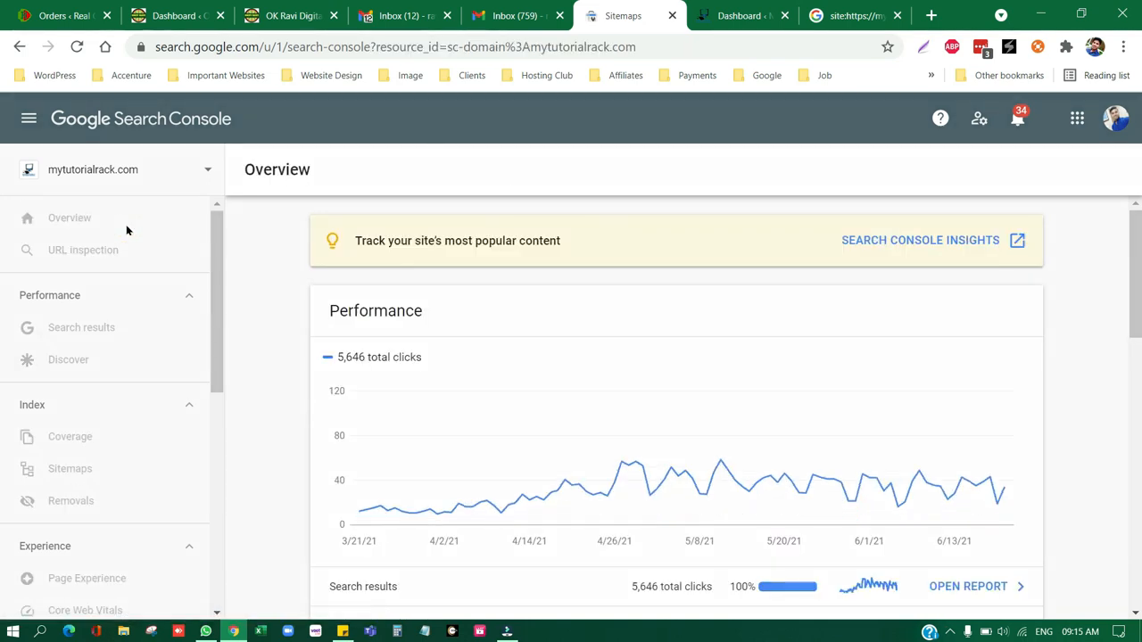
pyautogui.scroll(-2, 375, 323)
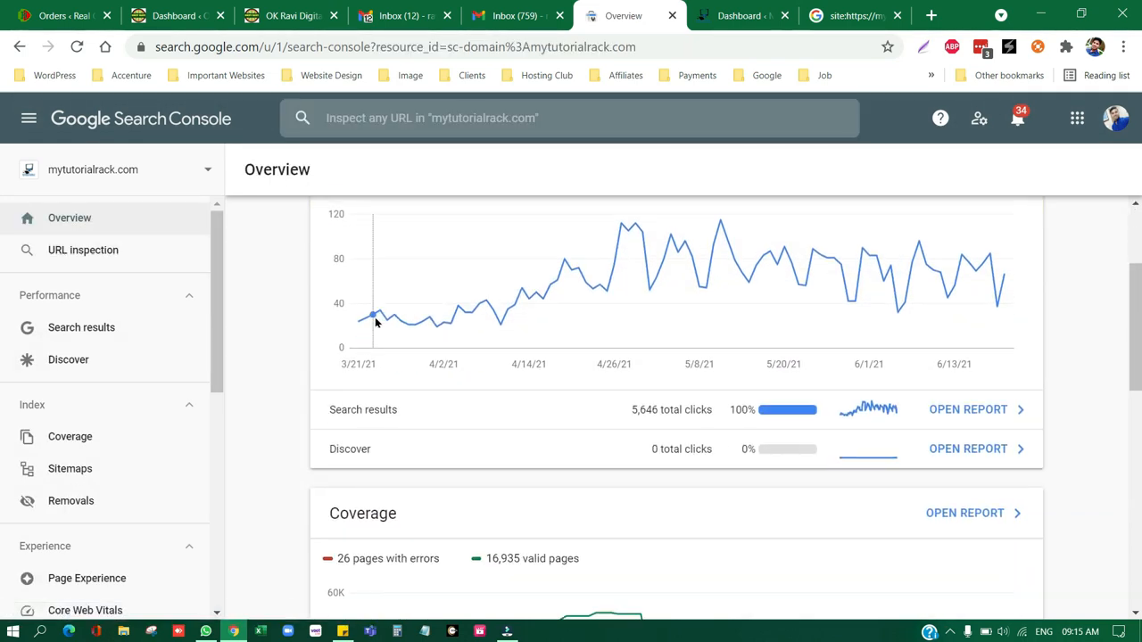
pyautogui.scroll(-9, 420, 334)
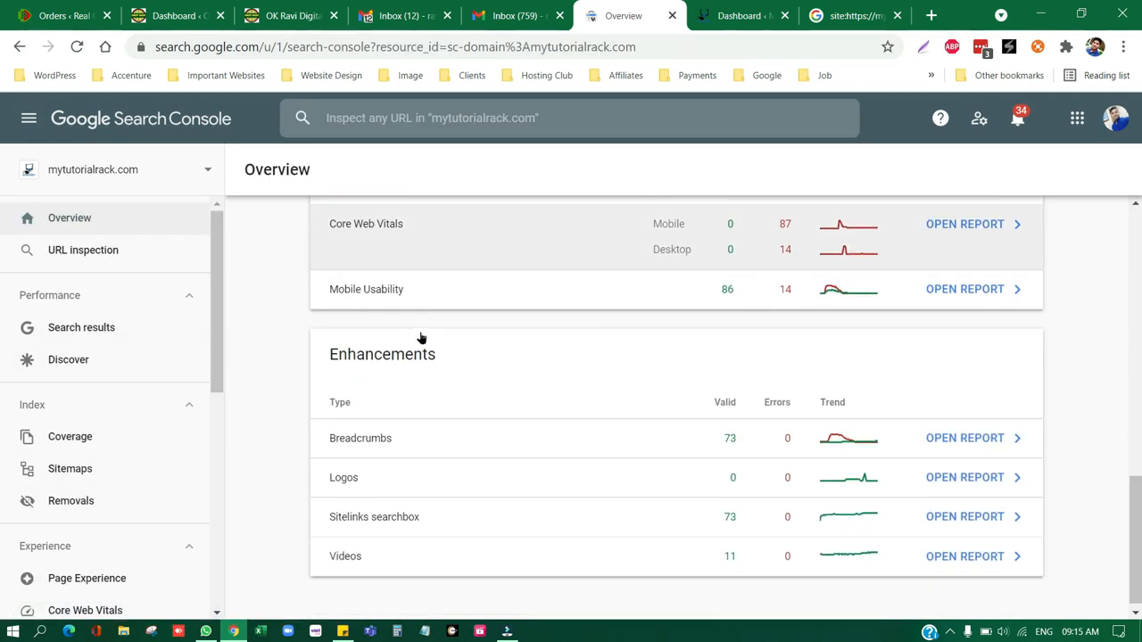
pyautogui.scroll(3, 421, 339)
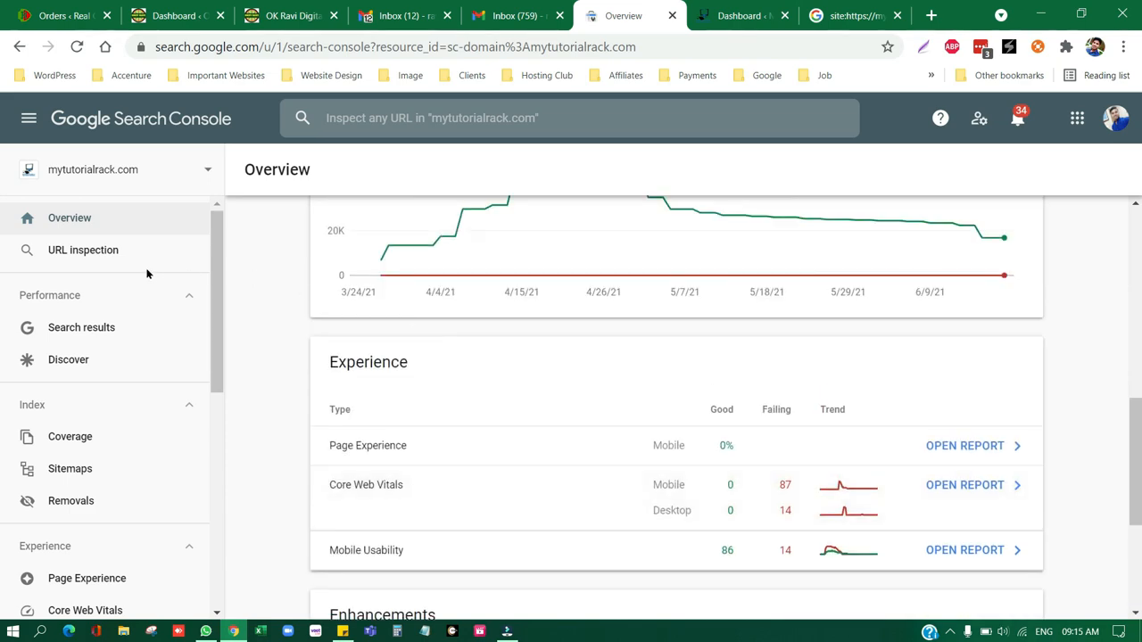
# Open the Coverage report, include the Valid pages, and highlight the "Indexed, not submitted in sitemap" entry in the details
pyautogui.scroll(-1, 116, 375)
pyautogui.click(106, 349)
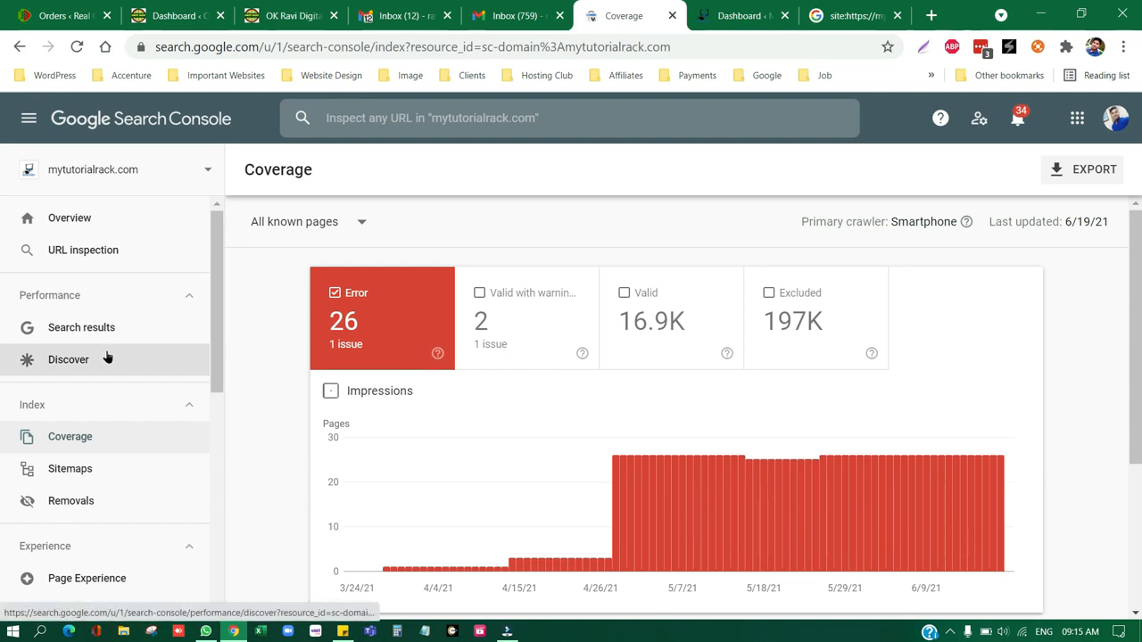
pyautogui.click(663, 340)
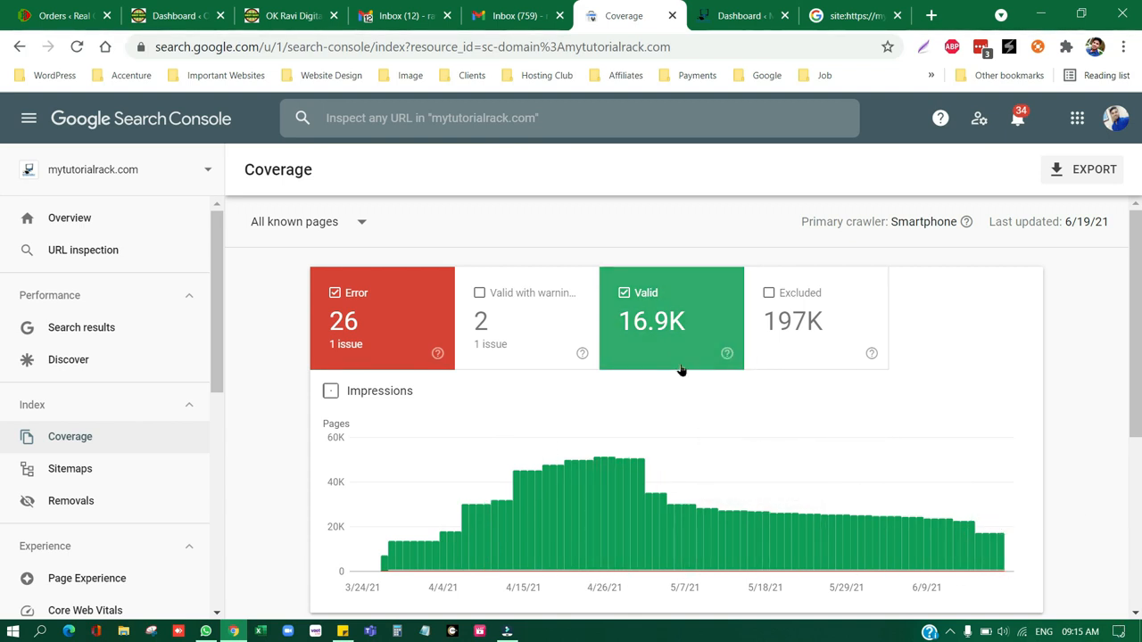
pyautogui.scroll(-3, 680, 401)
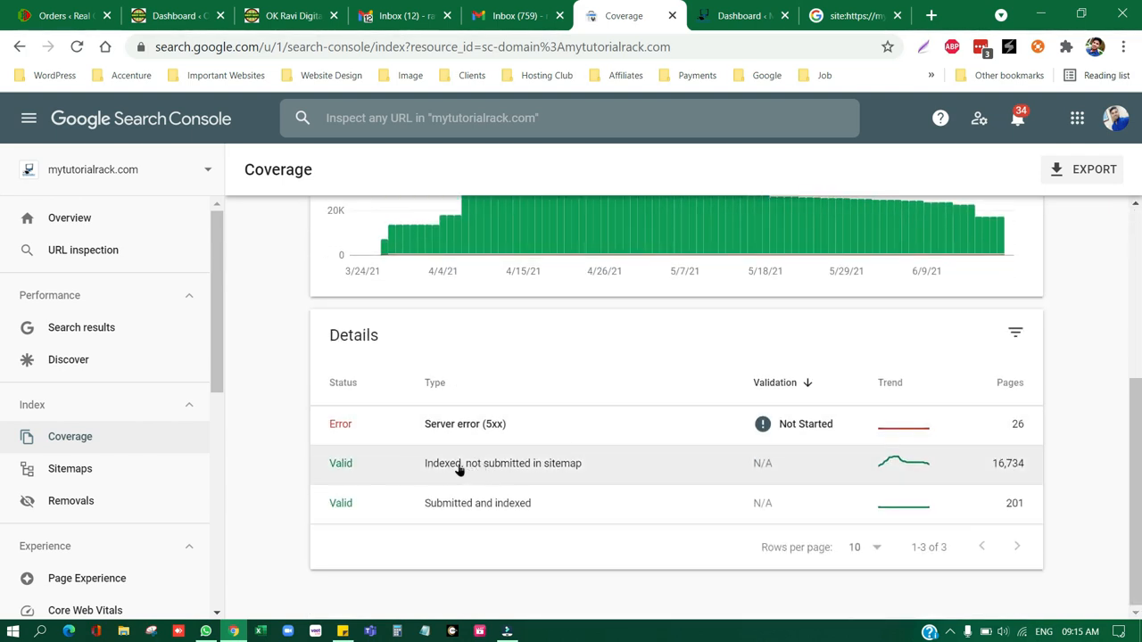
pyautogui.moveTo(408, 471); pyautogui.dragTo(589, 472)
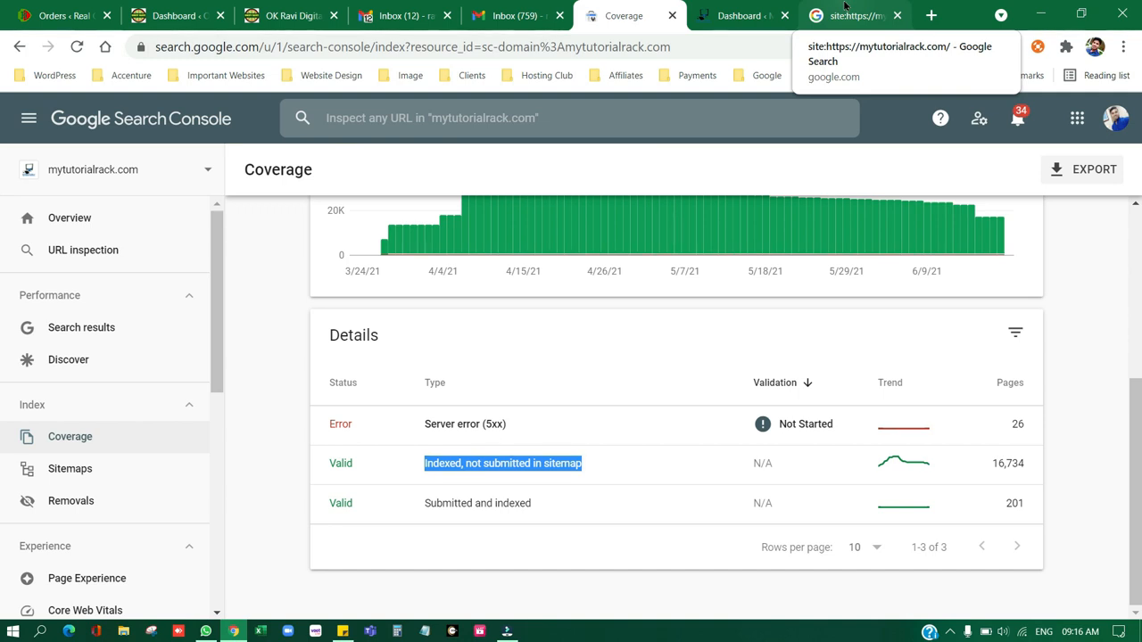
pyautogui.click(651, 462)
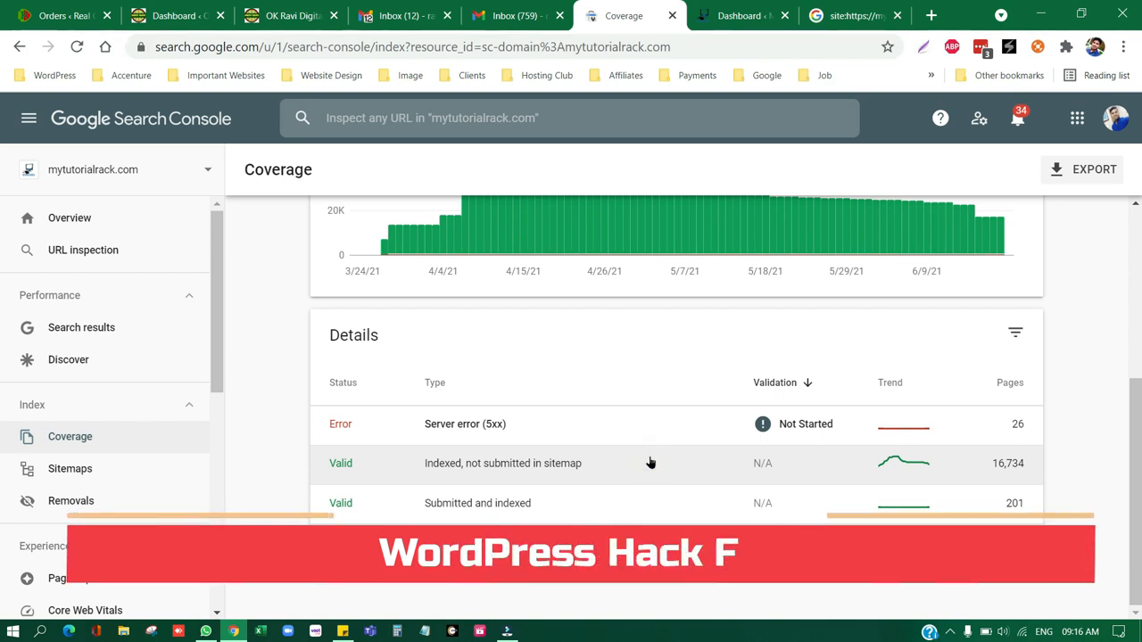
# Expand Security & Manual Actions and open the Manual actions report for mytutorialrack.com
pyautogui.scroll(-4, 134, 419)
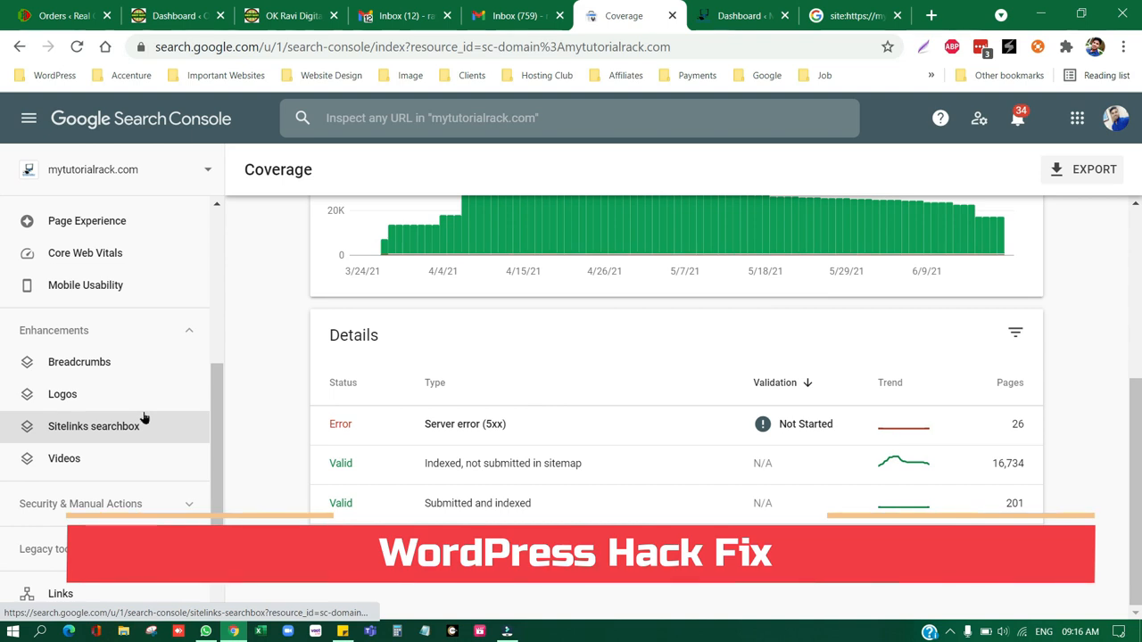
pyautogui.scroll(-2, 142, 419)
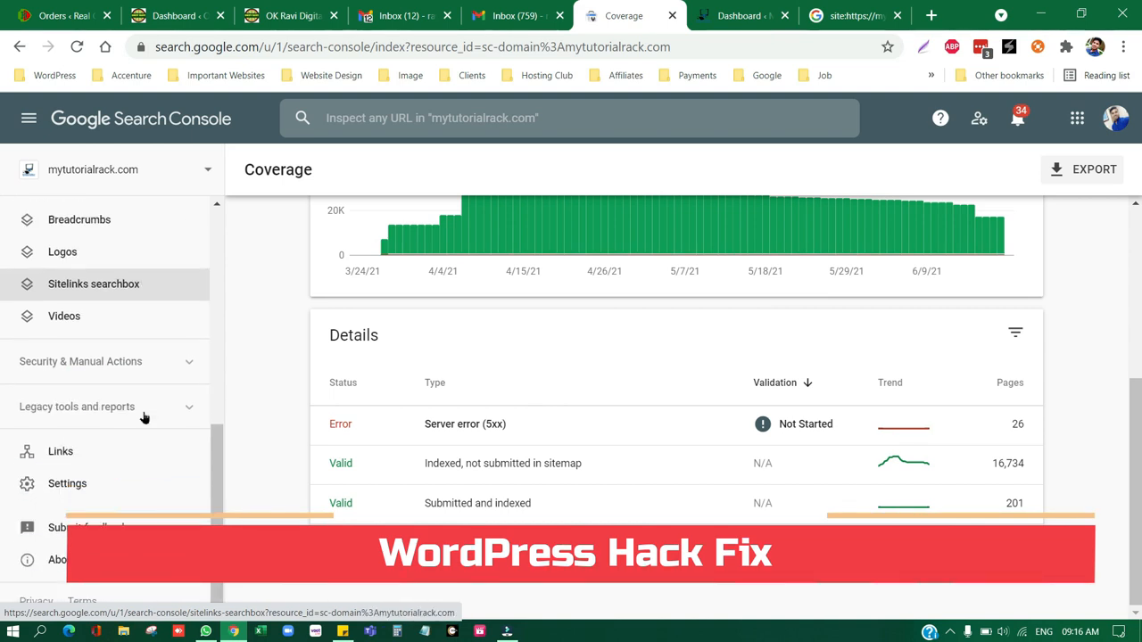
pyautogui.click(152, 362)
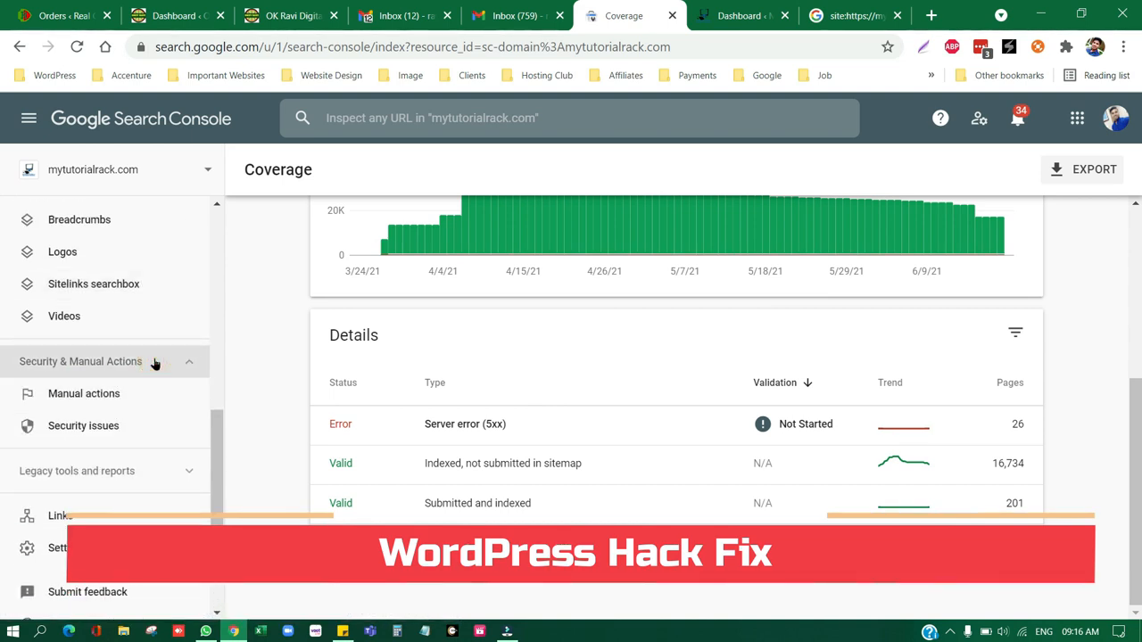
pyautogui.click(100, 394)
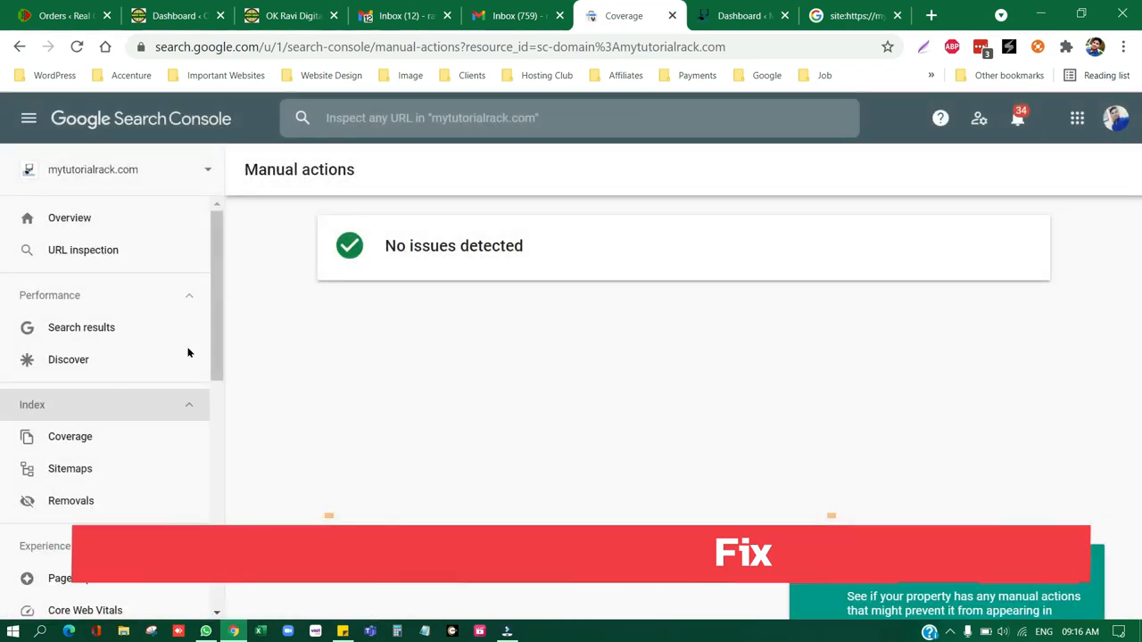
# Open the Security issues report for mytutorialrack.com
pyautogui.scroll(-4, 152, 423)
pyautogui.scroll(-2, 153, 426)
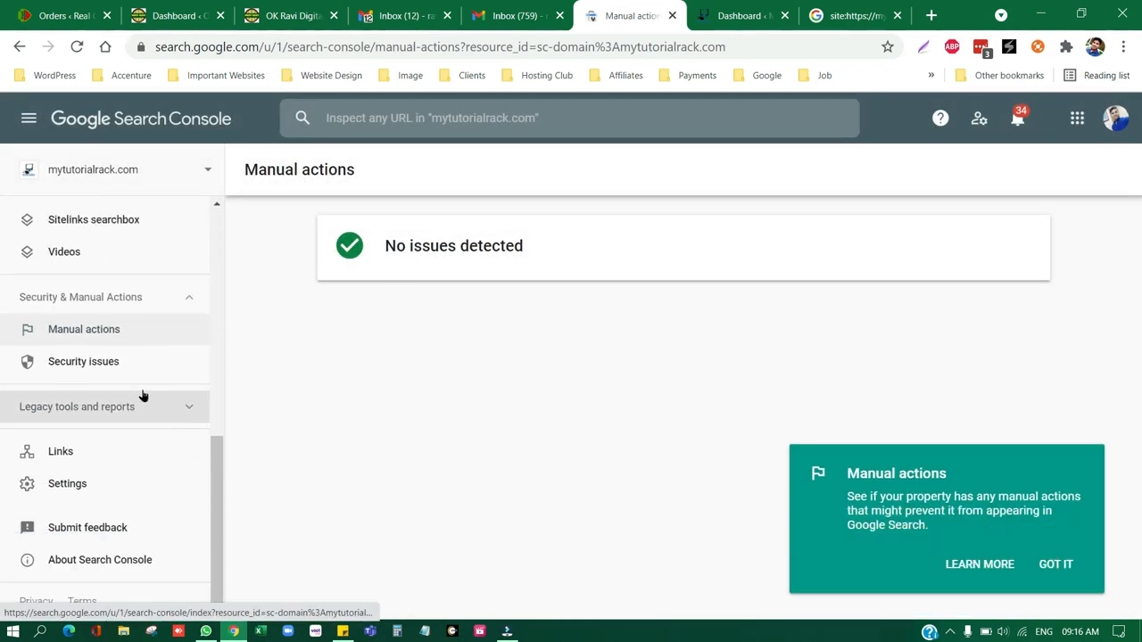
pyautogui.click(119, 366)
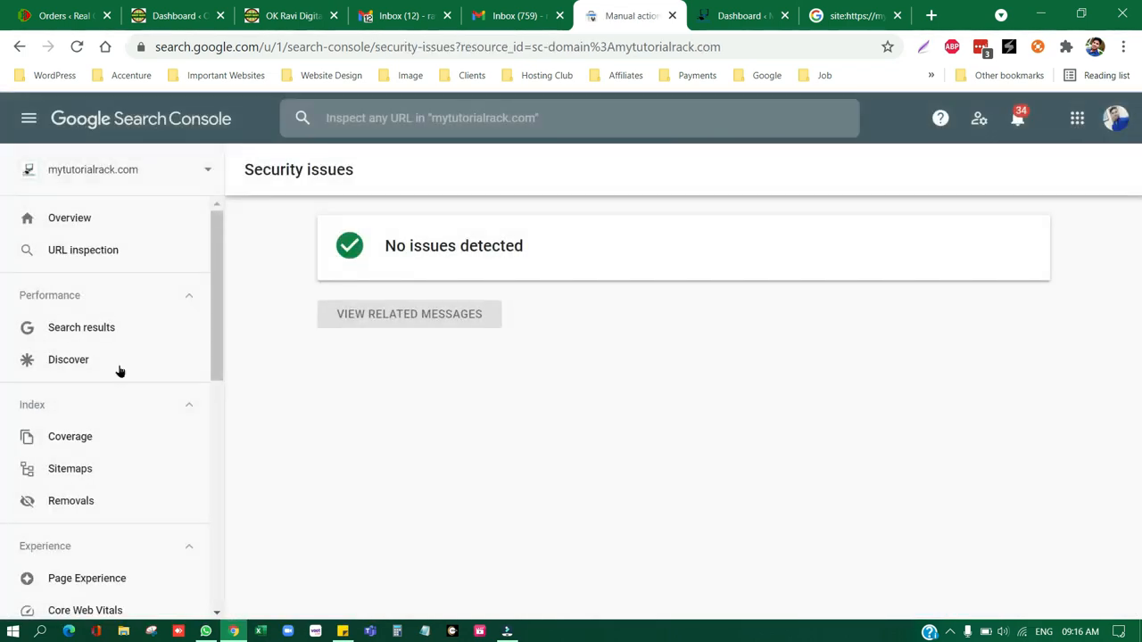
# Expand Legacy tools and reports to view the tools it offers
pyautogui.scroll(-5, 94, 419)
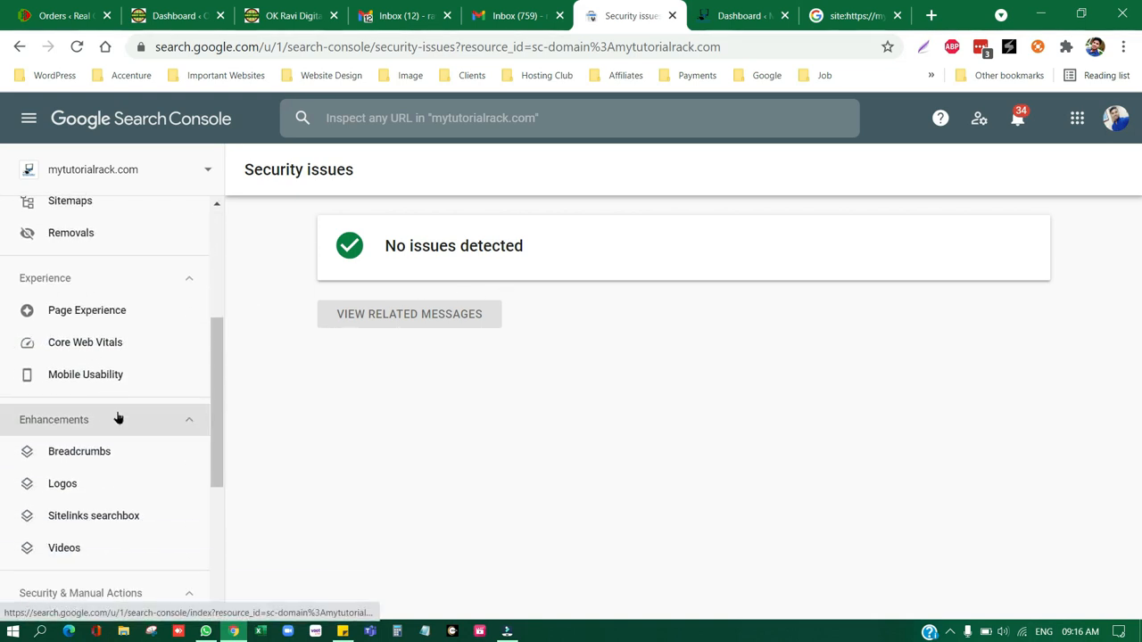
pyautogui.scroll(-2, 176, 411)
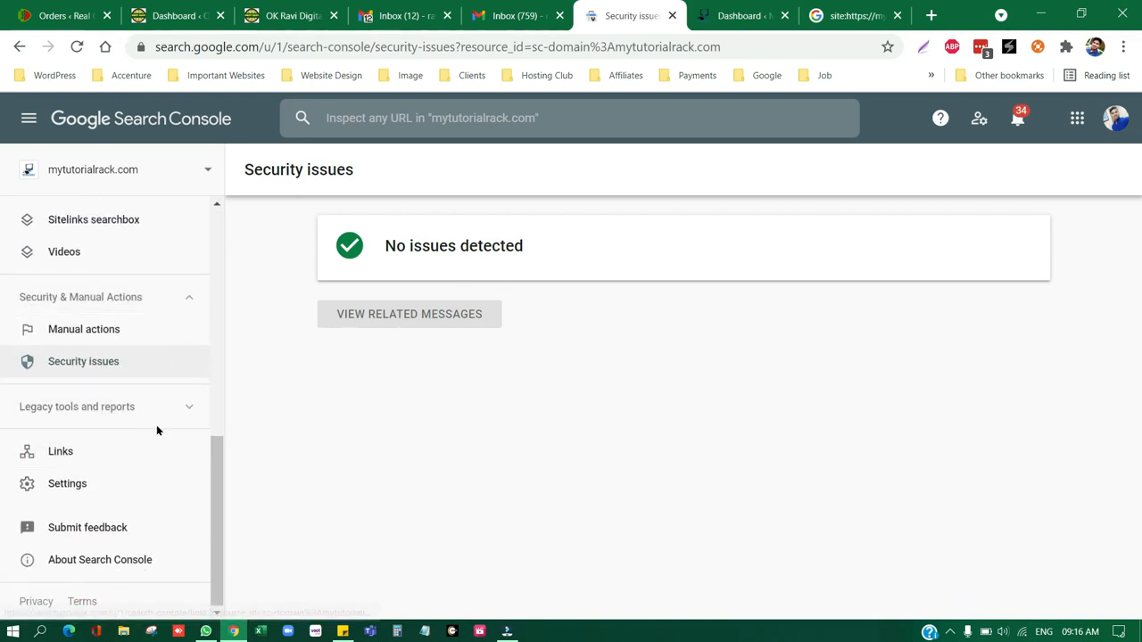
pyautogui.click(171, 409)
pyautogui.scroll(-2, 172, 411)
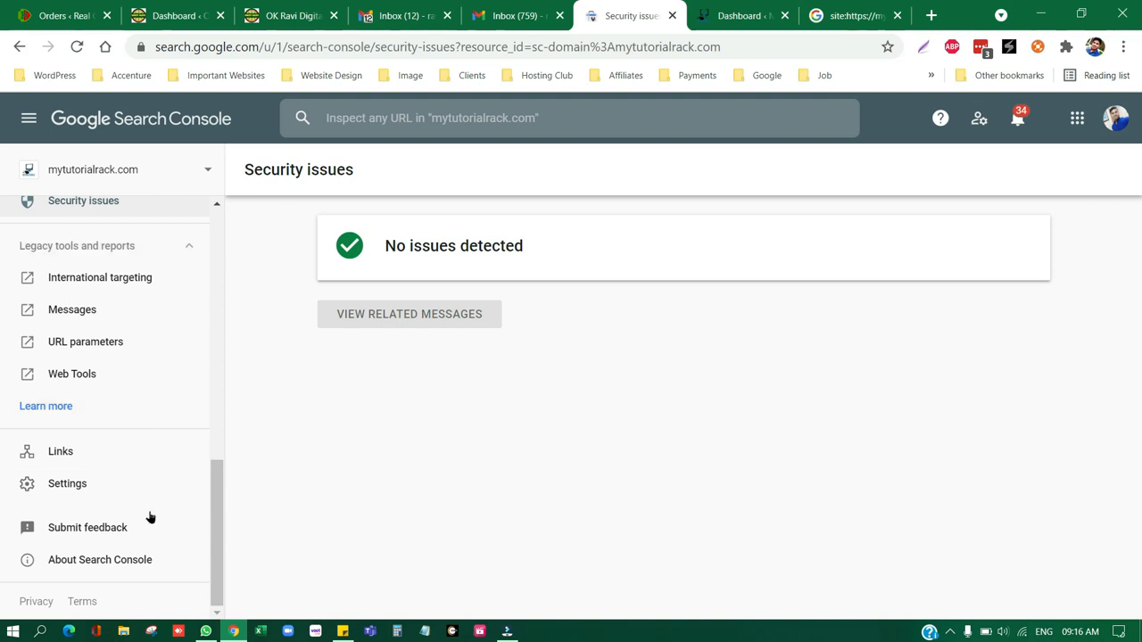
# Open the Removals report and review the submitted temporary removal requests
pyautogui.scroll(5, 136, 489)
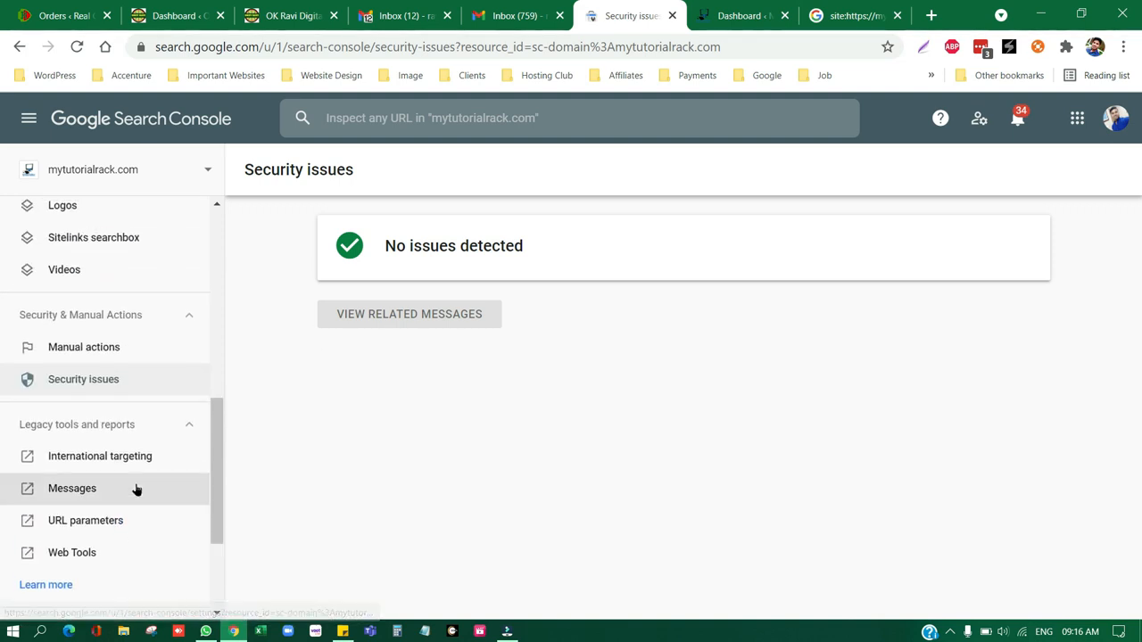
pyautogui.scroll(3, 135, 489)
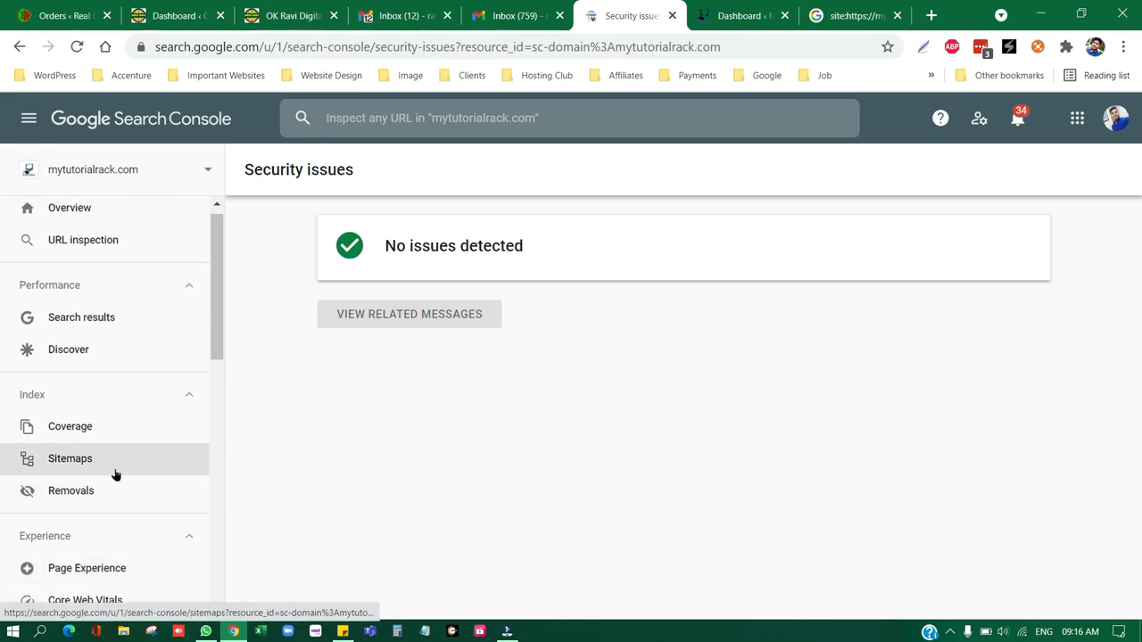
pyautogui.click(118, 496)
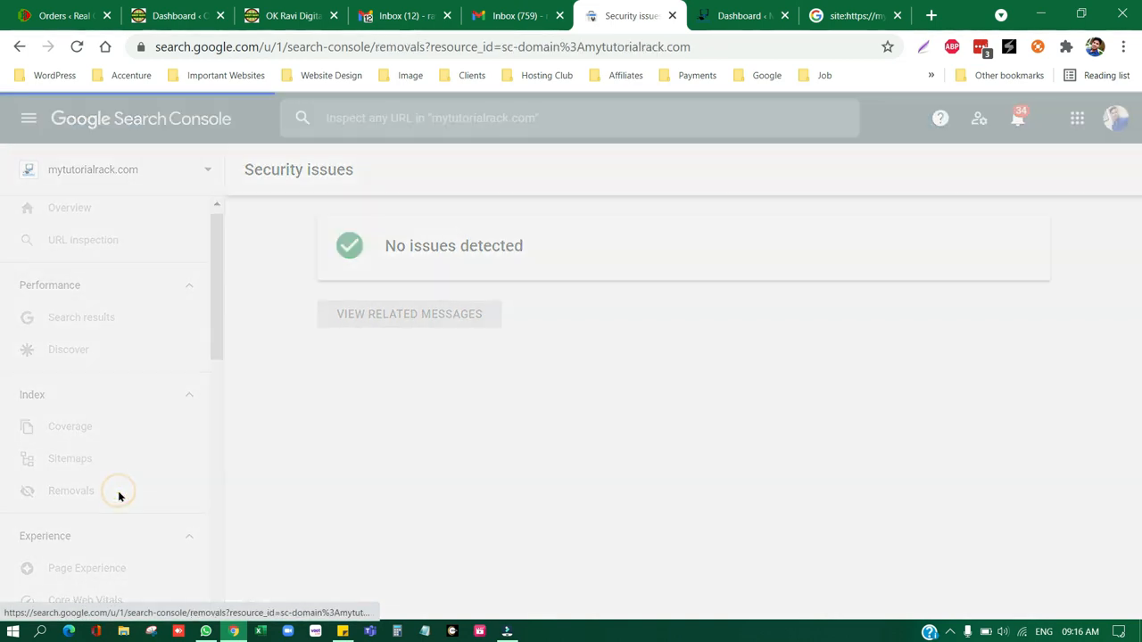
pyautogui.scroll(-3, 635, 416)
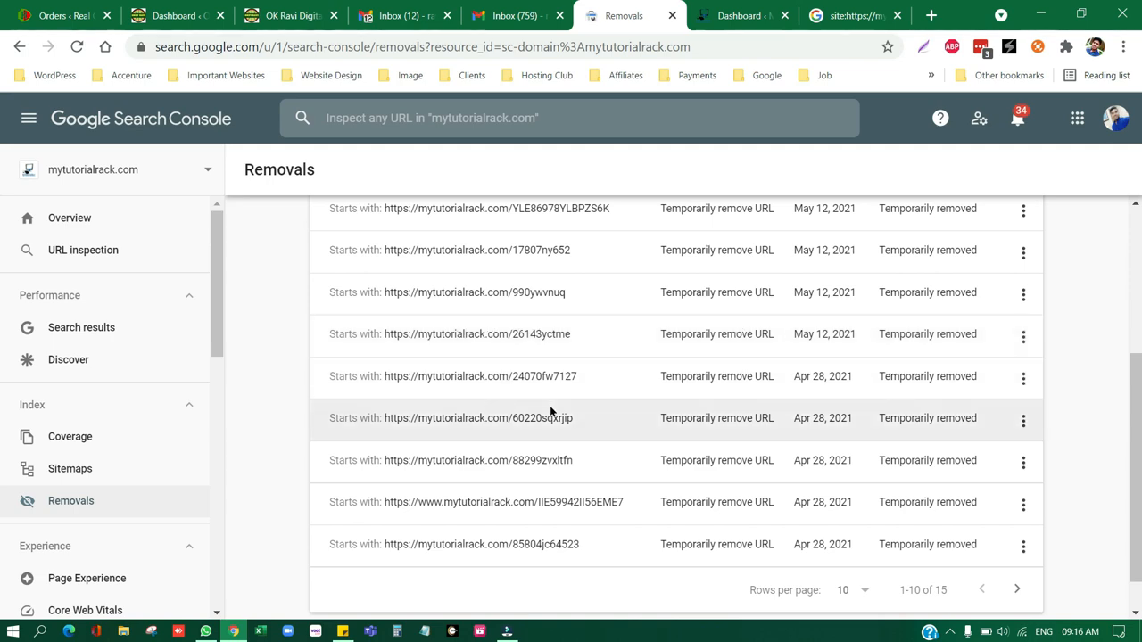
pyautogui.scroll(3, 550, 411)
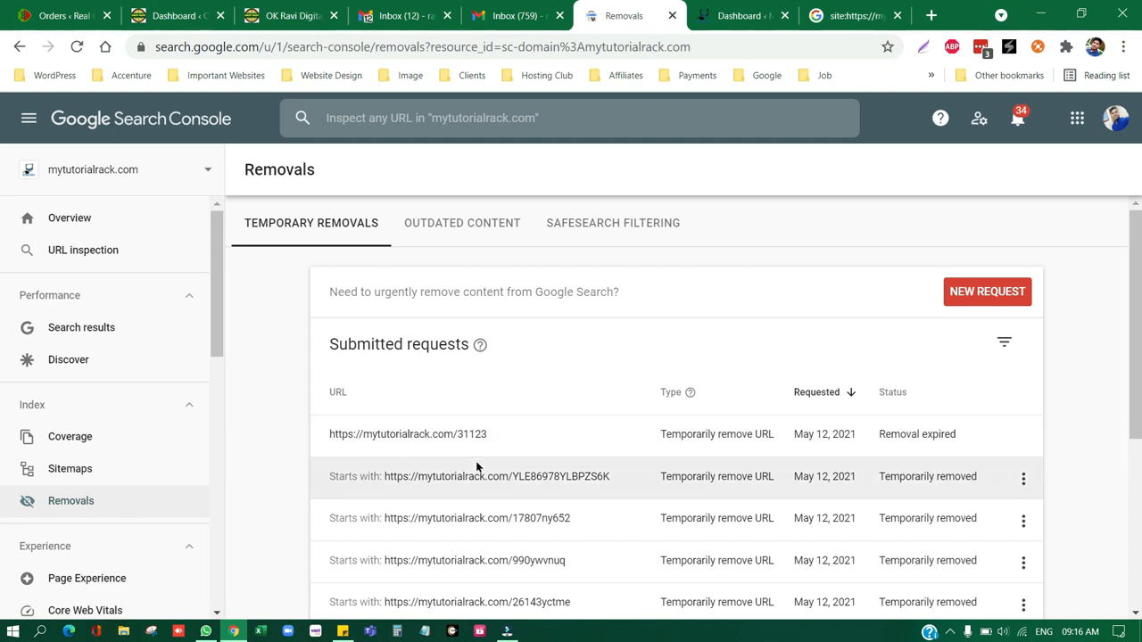
# Switch to the WordPress admin, enable discouraging search engines from indexing the site in the Reading settings, and save the changes
pyautogui.click(741, 13)
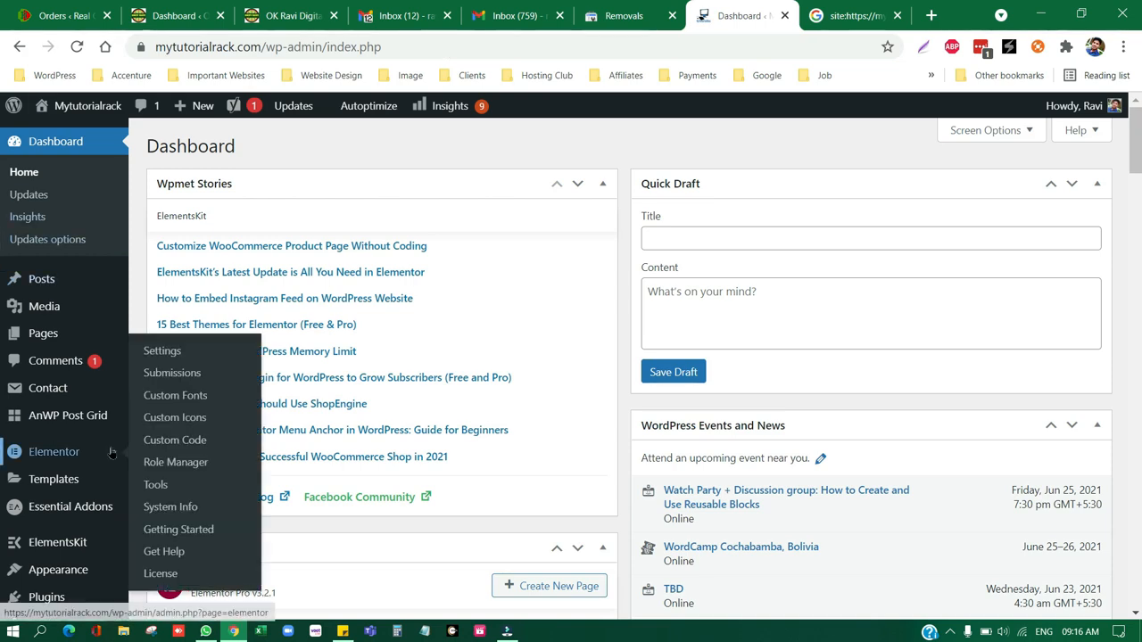
pyautogui.scroll(-1, 109, 453)
pyautogui.scroll(-2, 110, 453)
pyautogui.moveTo(65, 433)
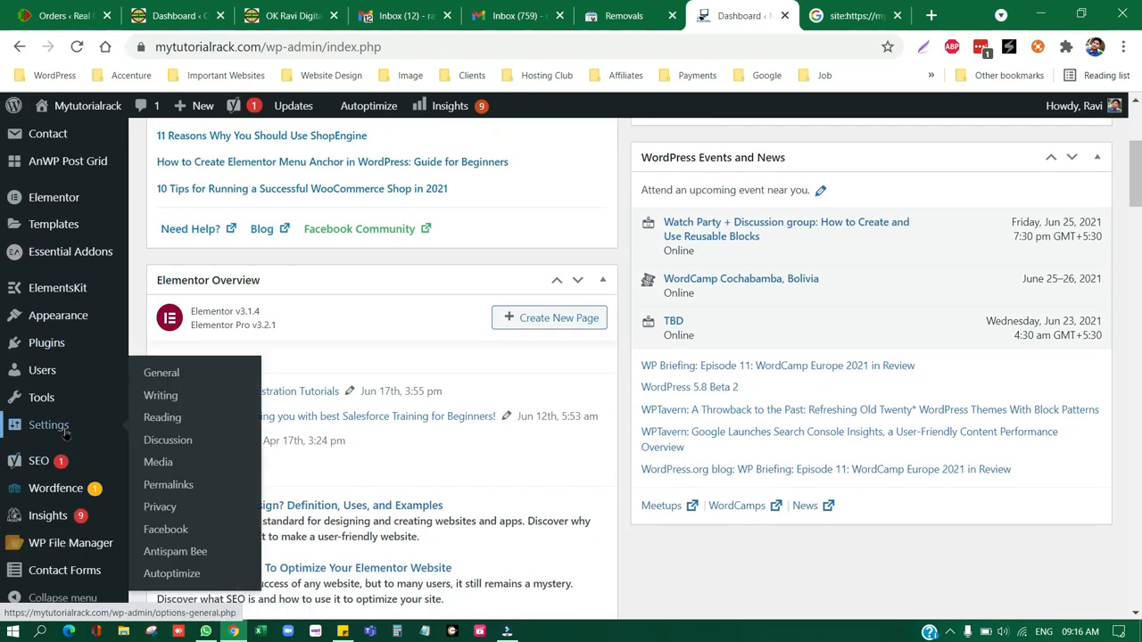
pyautogui.click(167, 423)
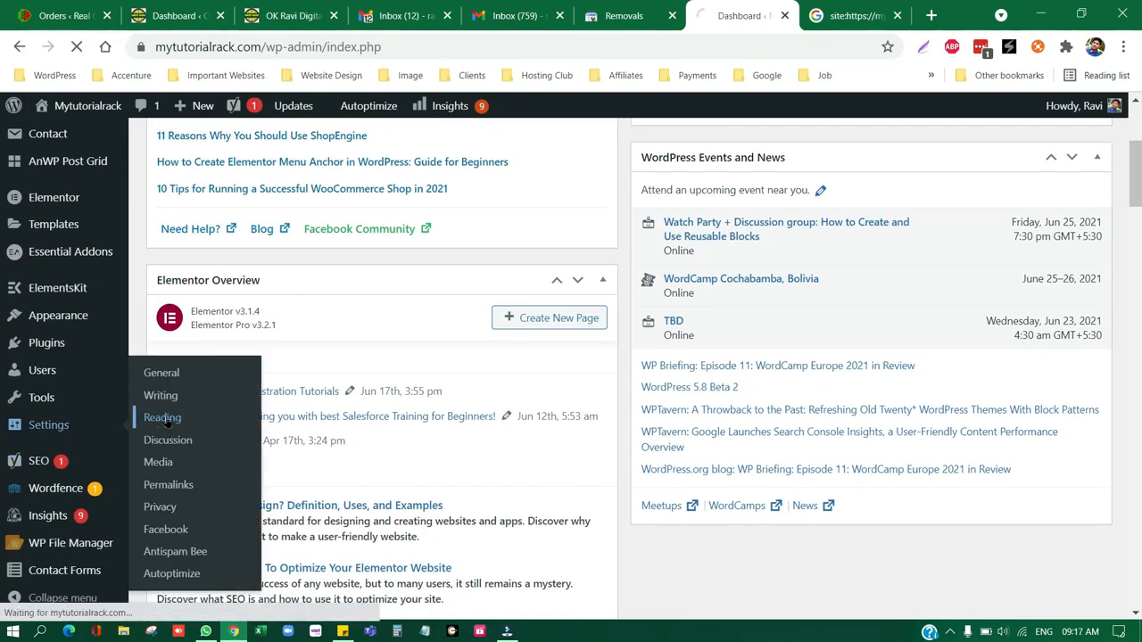
pyautogui.scroll(-3, 612, 353)
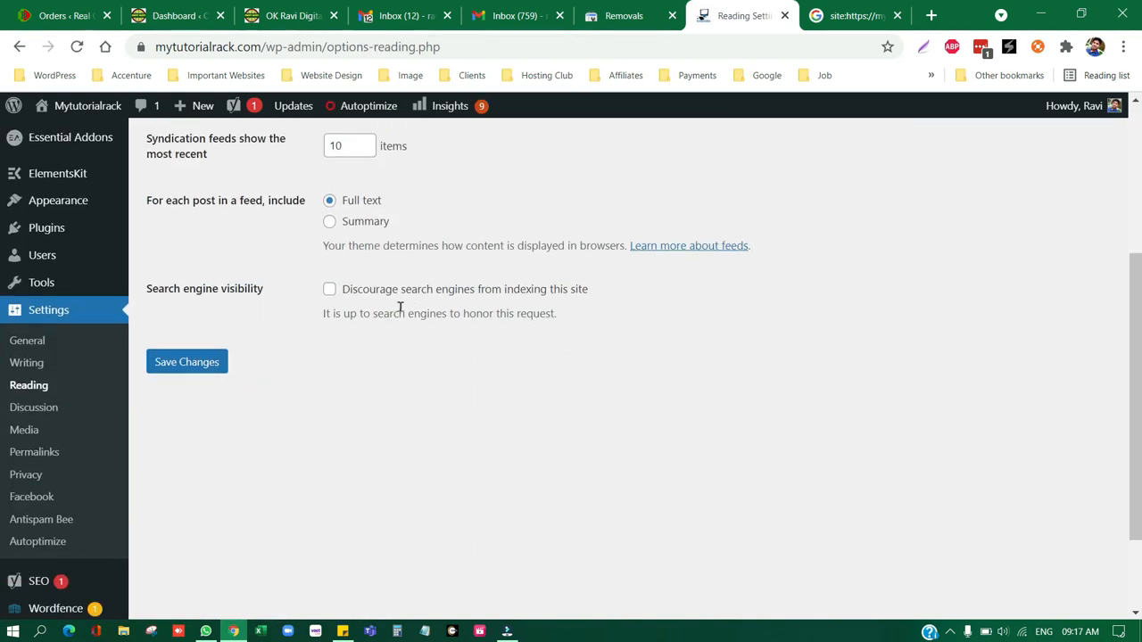
pyautogui.click(328, 291)
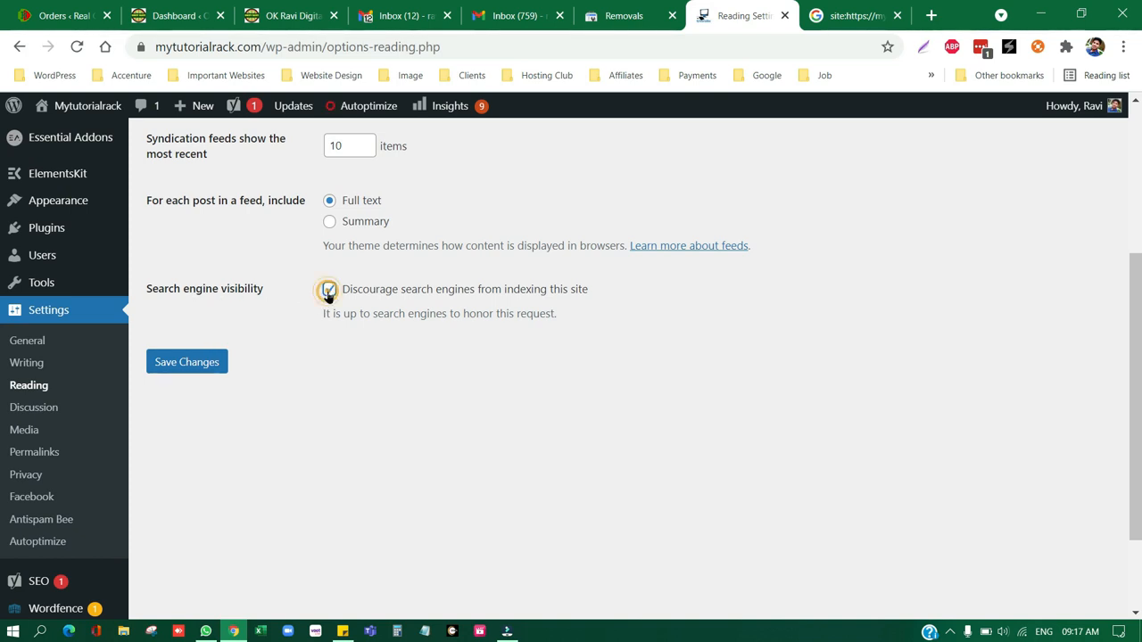
pyautogui.click(187, 362)
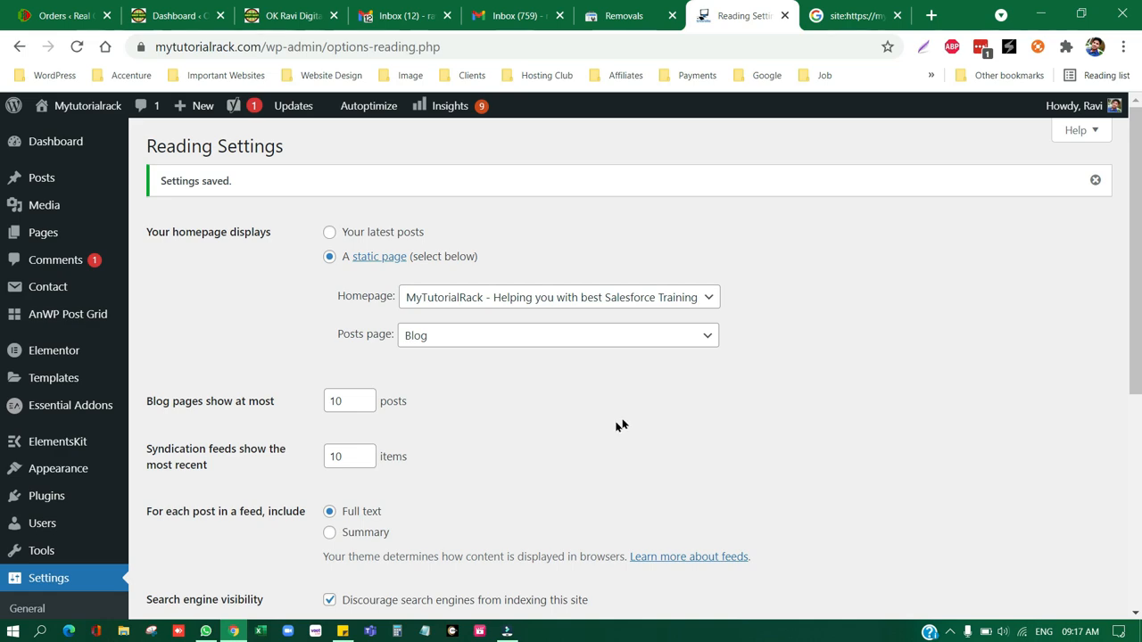
# Check the saved search engine visibility option and review the spam listings in the Google site: results for mytutorialrack.com
pyautogui.scroll(-2, 406, 432)
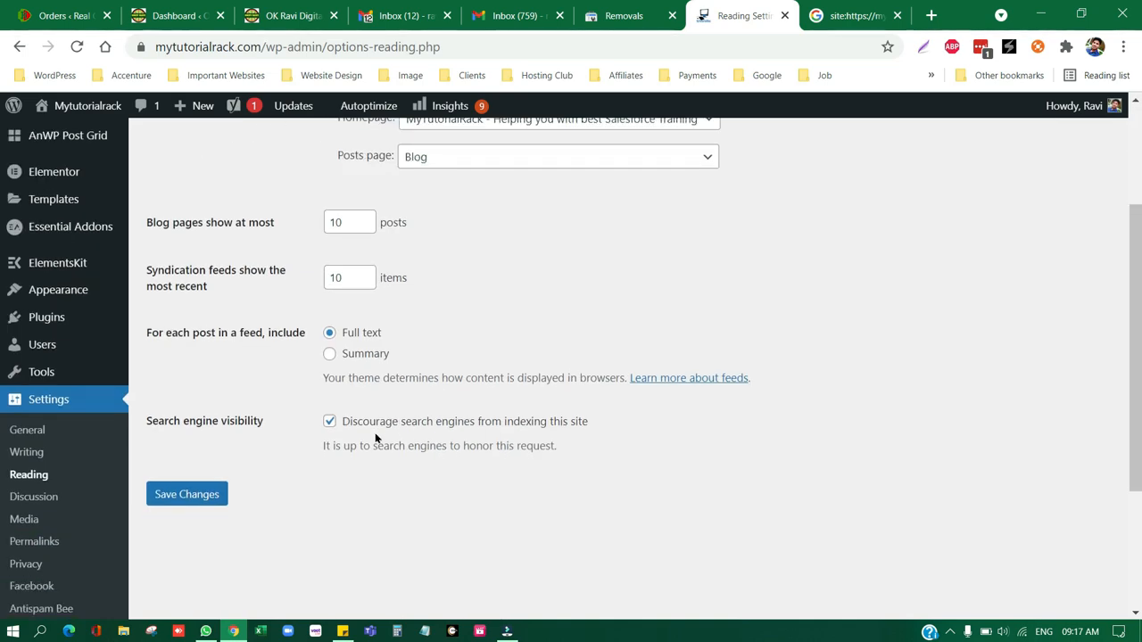
pyautogui.click(839, 12)
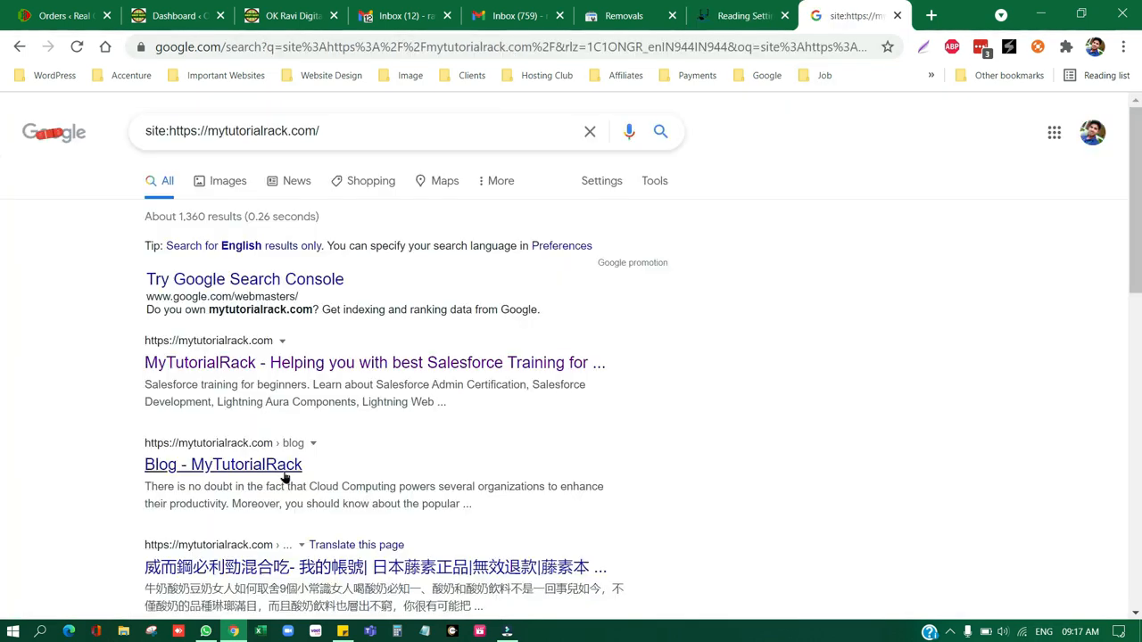
pyautogui.scroll(-2, 283, 478)
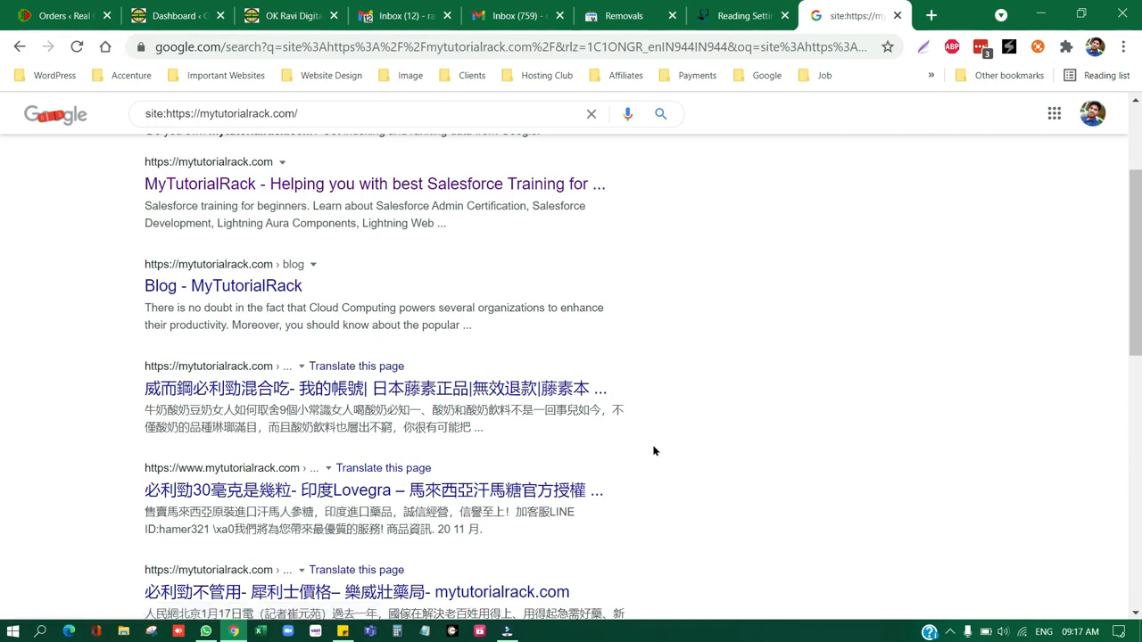
# Return to the WordPress admin and review the Wordfence dashboard's protection status, notifications and firewall summary
pyautogui.click(720, 7)
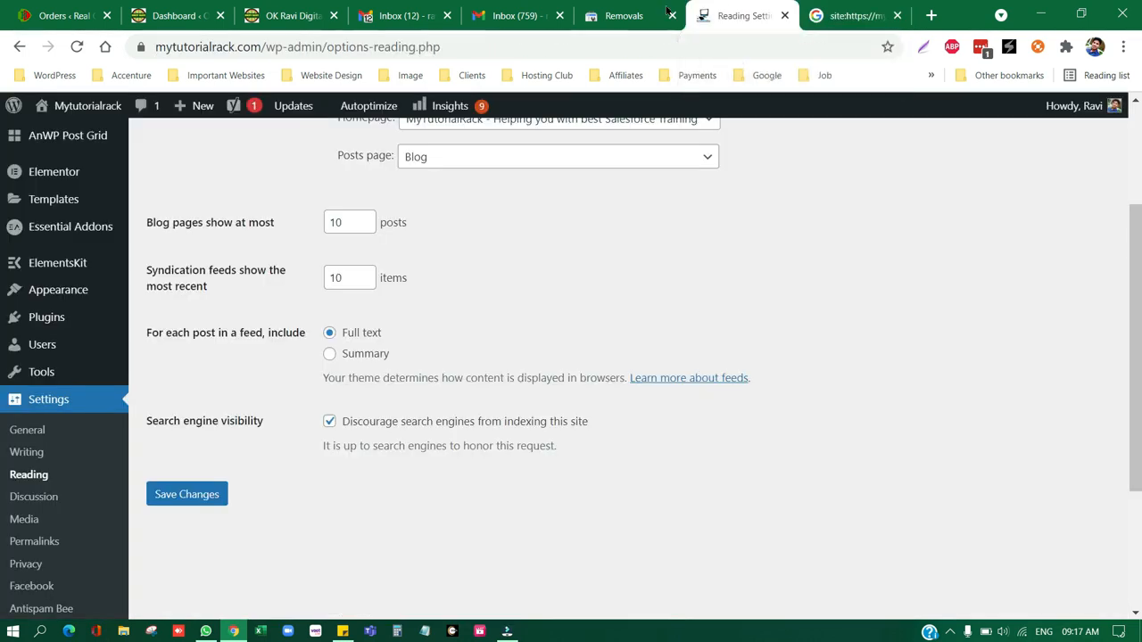
pyautogui.scroll(-3, 44, 357)
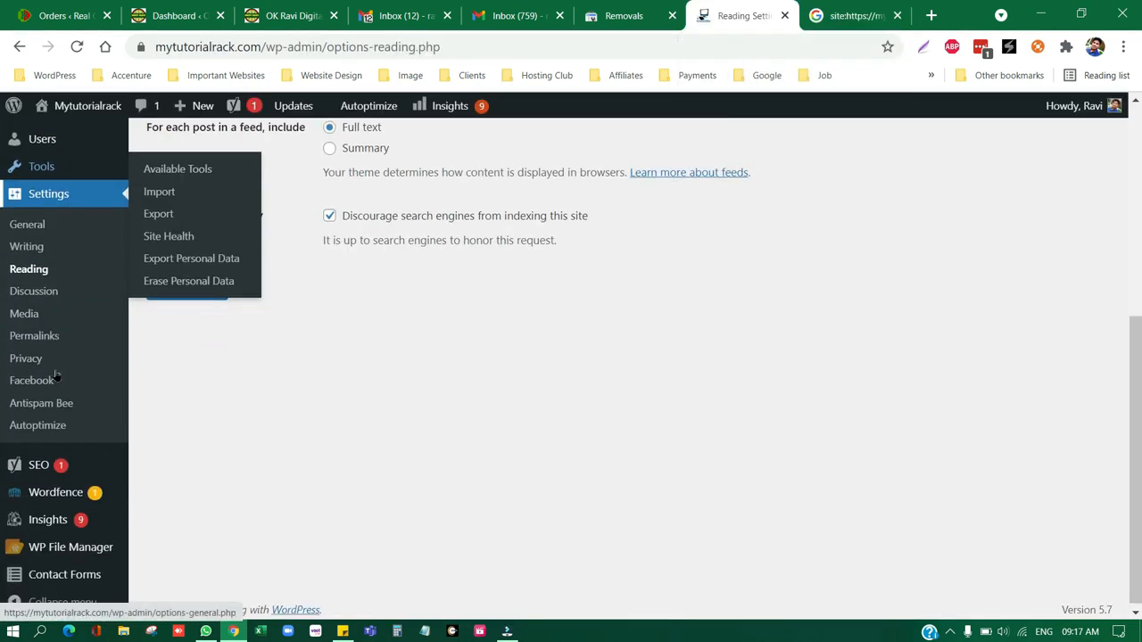
pyautogui.click(56, 490)
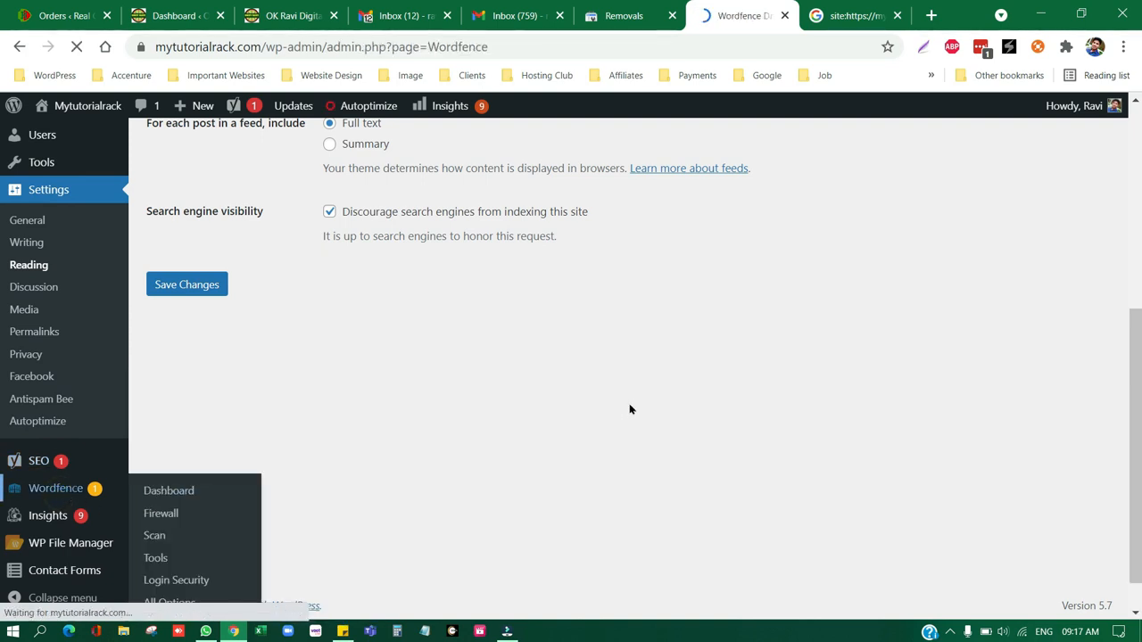
pyautogui.scroll(-3, 502, 406)
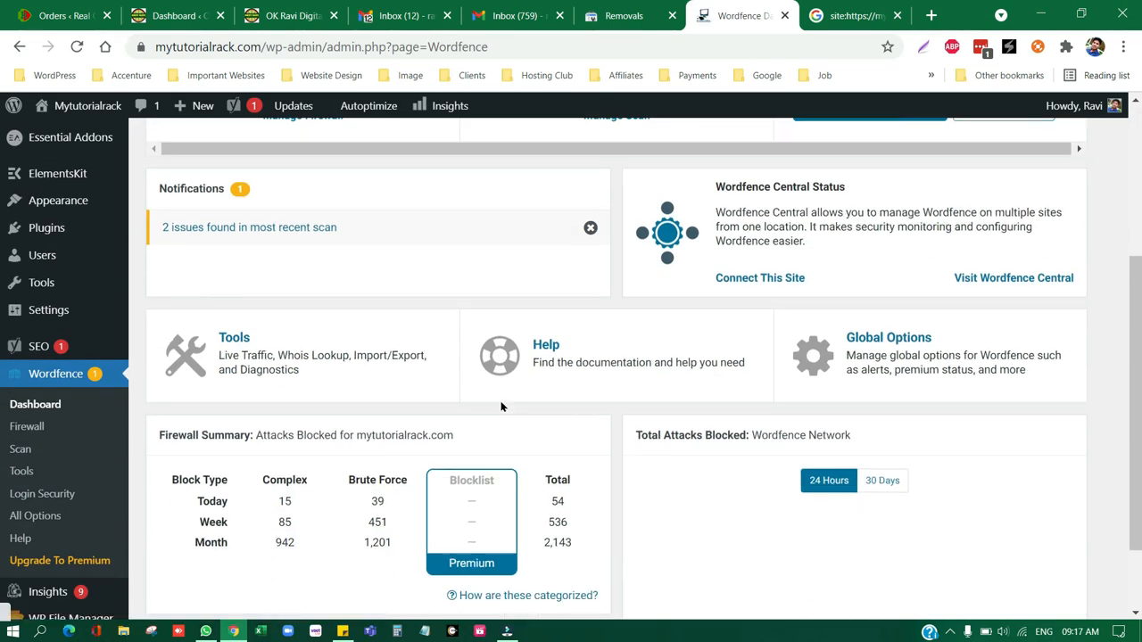
pyautogui.scroll(-1, 501, 406)
pyautogui.scroll(5, 350, 384)
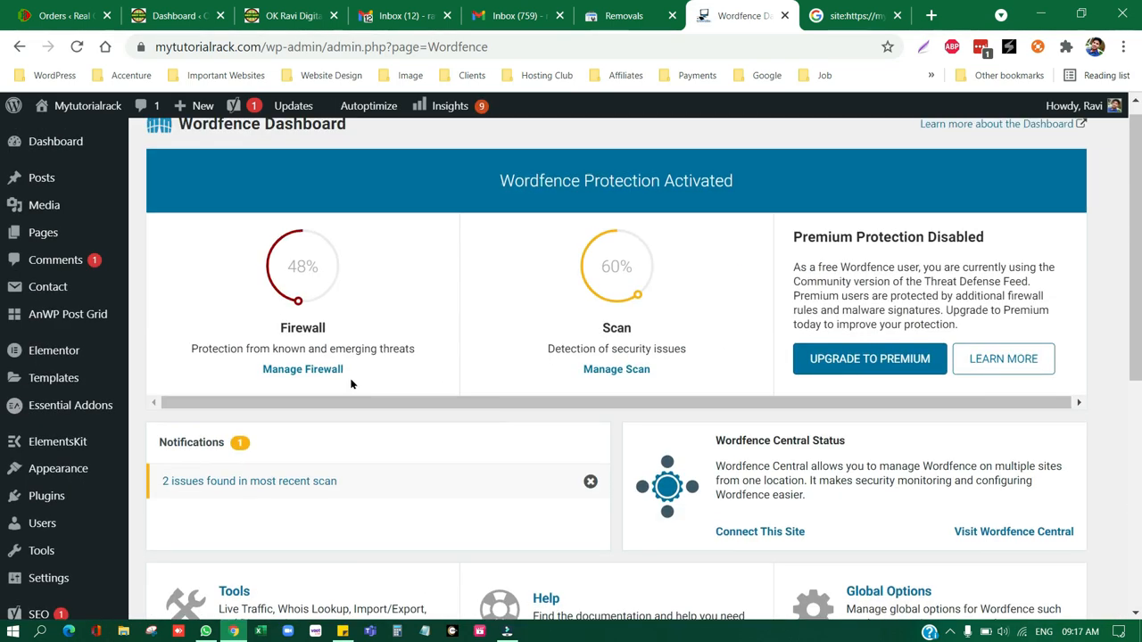
# Review the latest results on Wordfence's Scan page and start a new scan
pyautogui.scroll(-2, 140, 441)
pyautogui.click(27, 541)
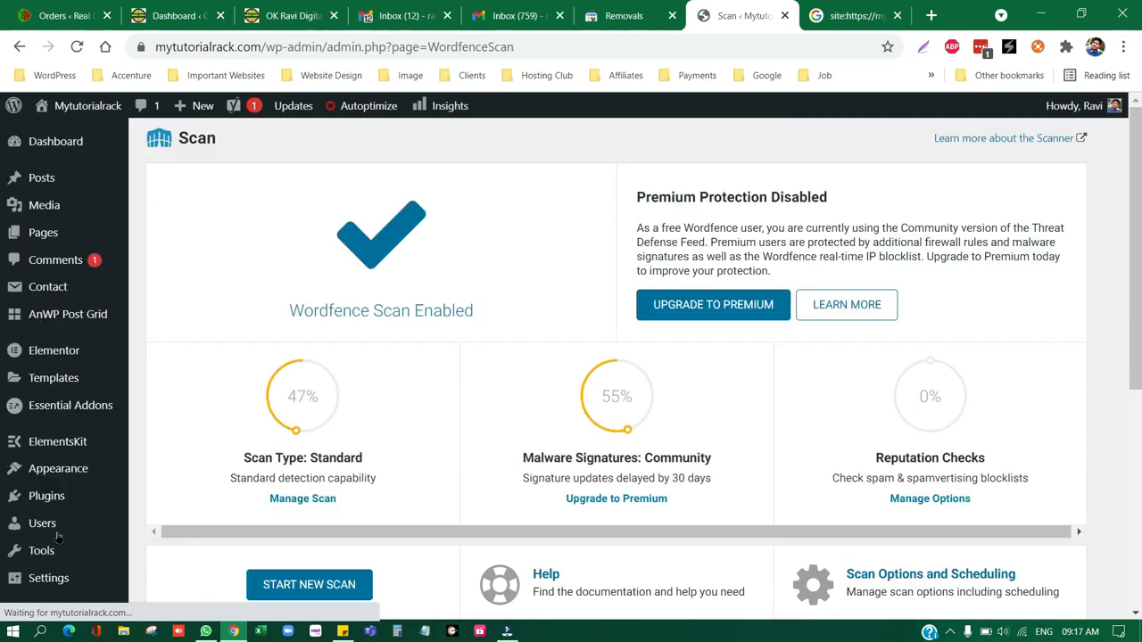
pyautogui.scroll(-4, 657, 331)
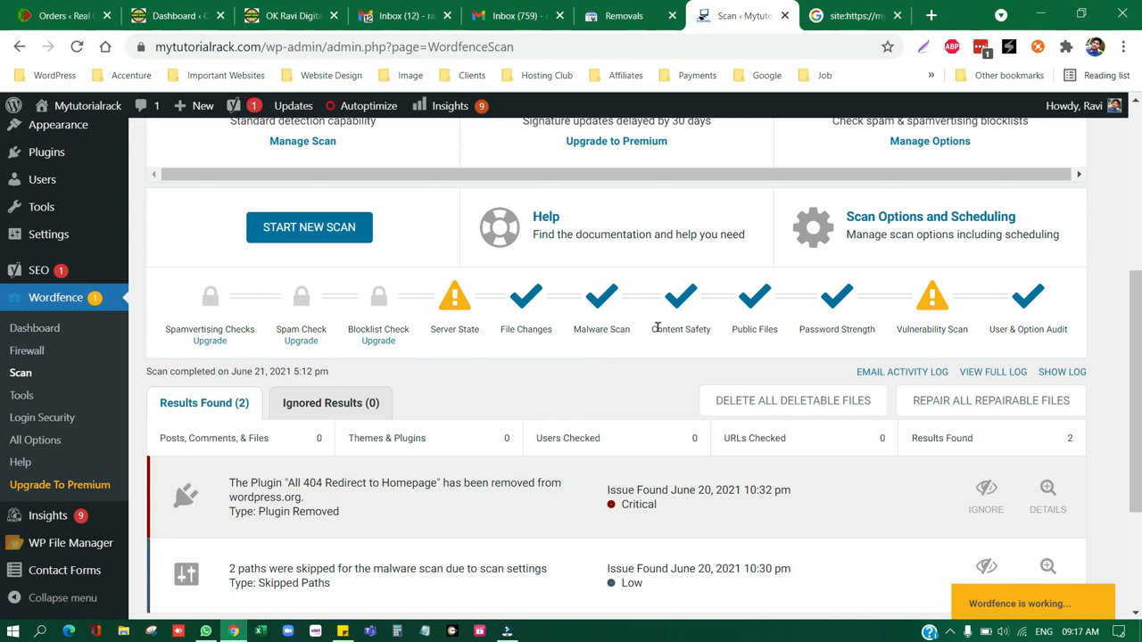
pyautogui.scroll(-2, 656, 327)
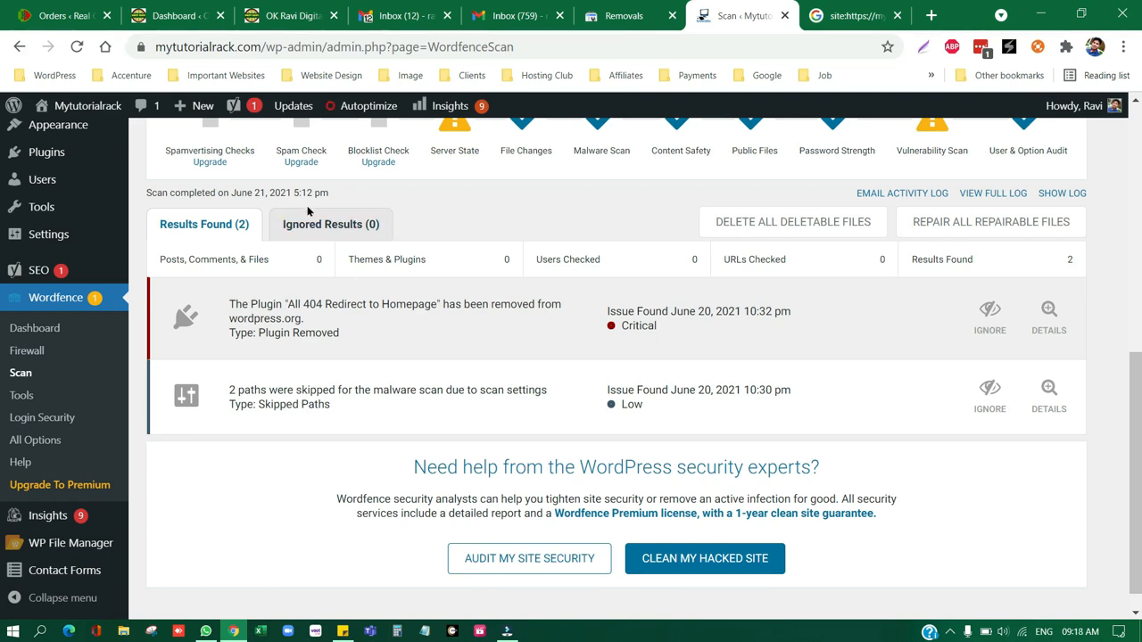
pyautogui.scroll(2, 311, 217)
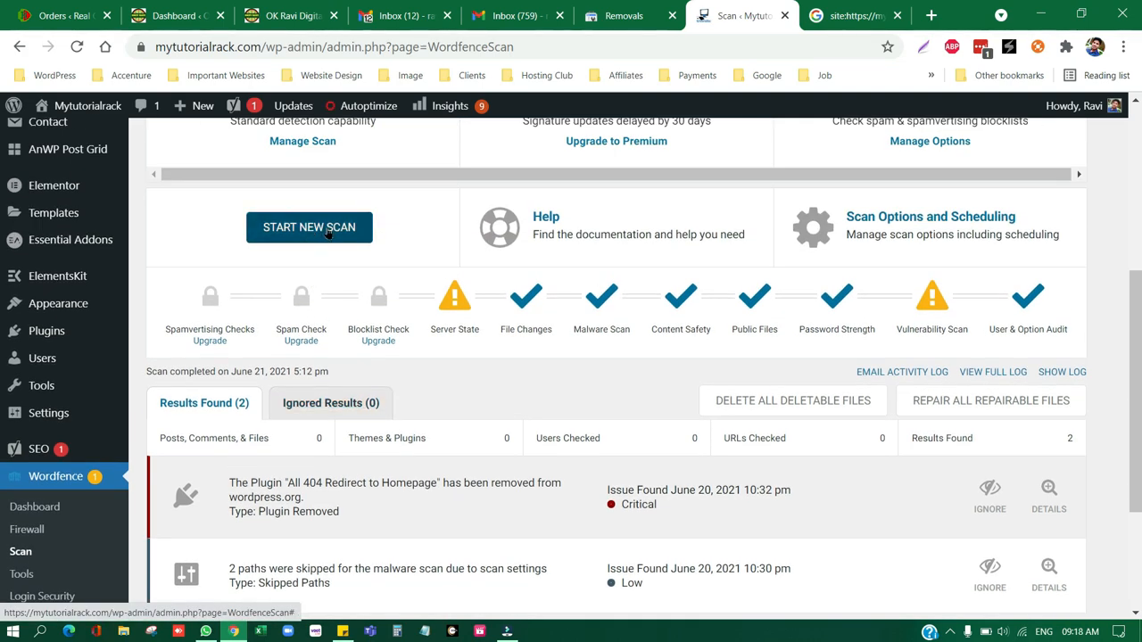
pyautogui.click(329, 232)
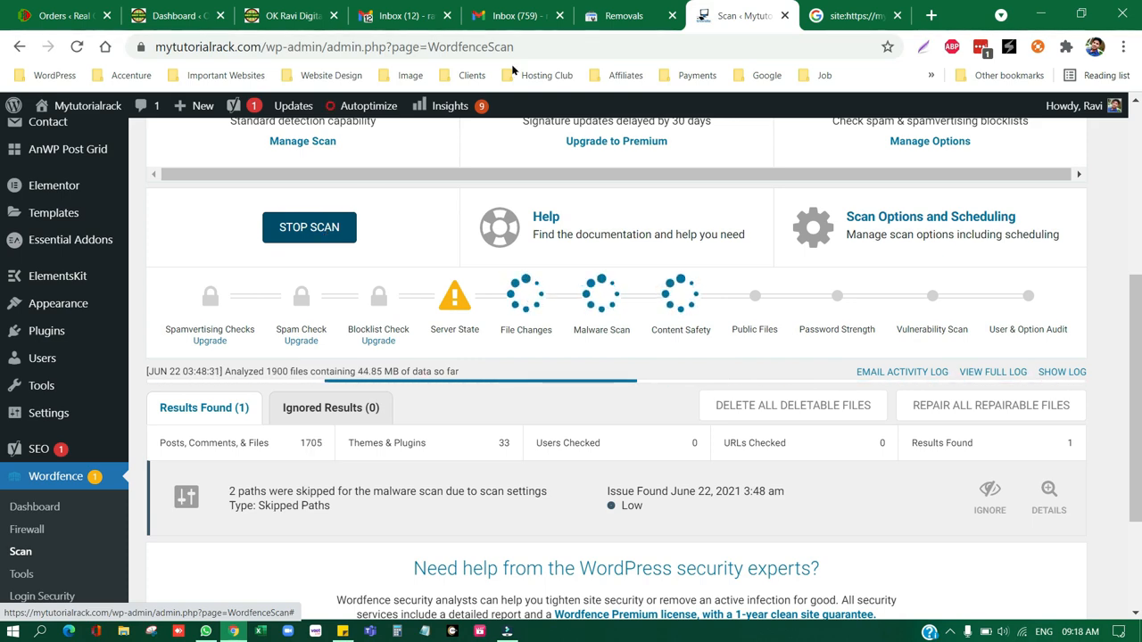
# Open the Coverage report for mytutorialrack.com in Search Console and review its error chart and details
pyautogui.click(650, 9)
pyautogui.scroll(-1, 166, 387)
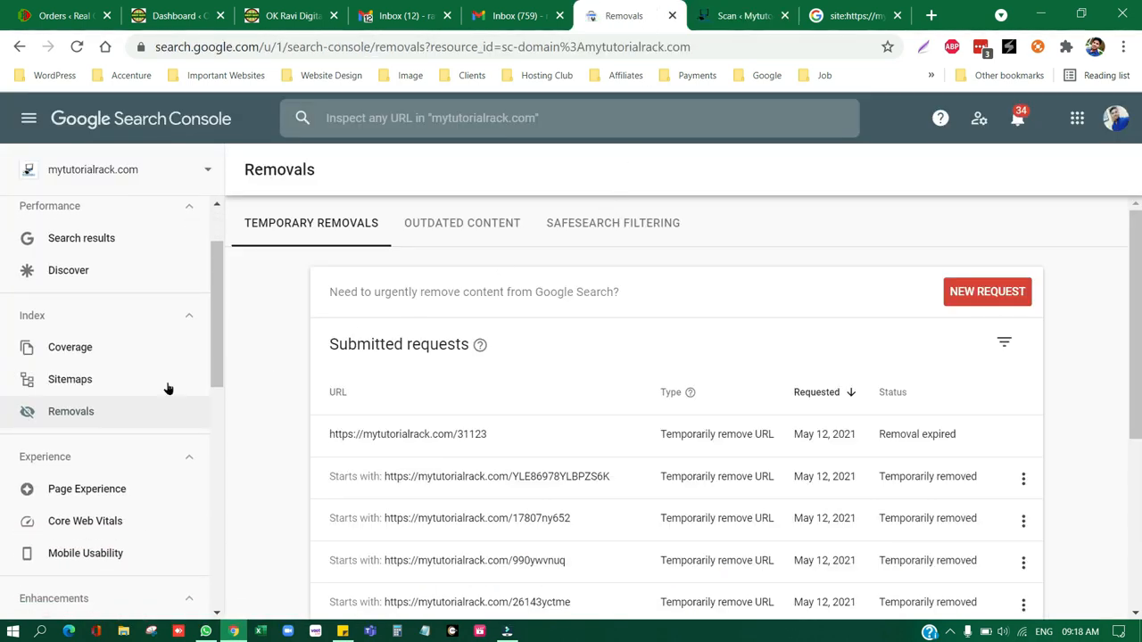
pyautogui.scroll(1, 130, 331)
pyautogui.click(86, 437)
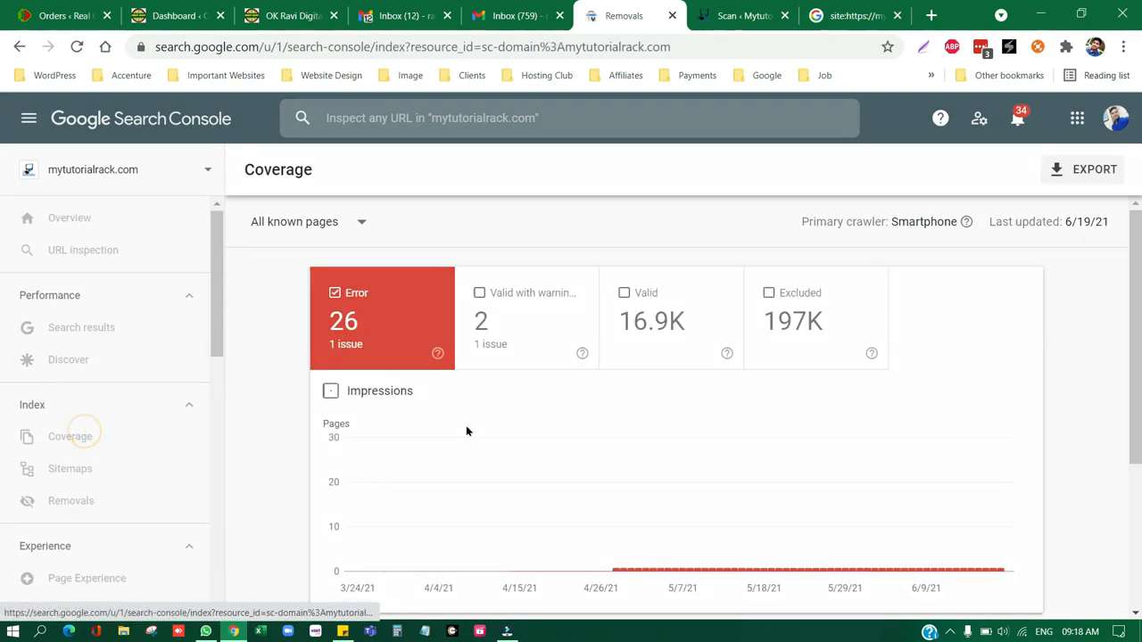
pyautogui.scroll(-3, 617, 406)
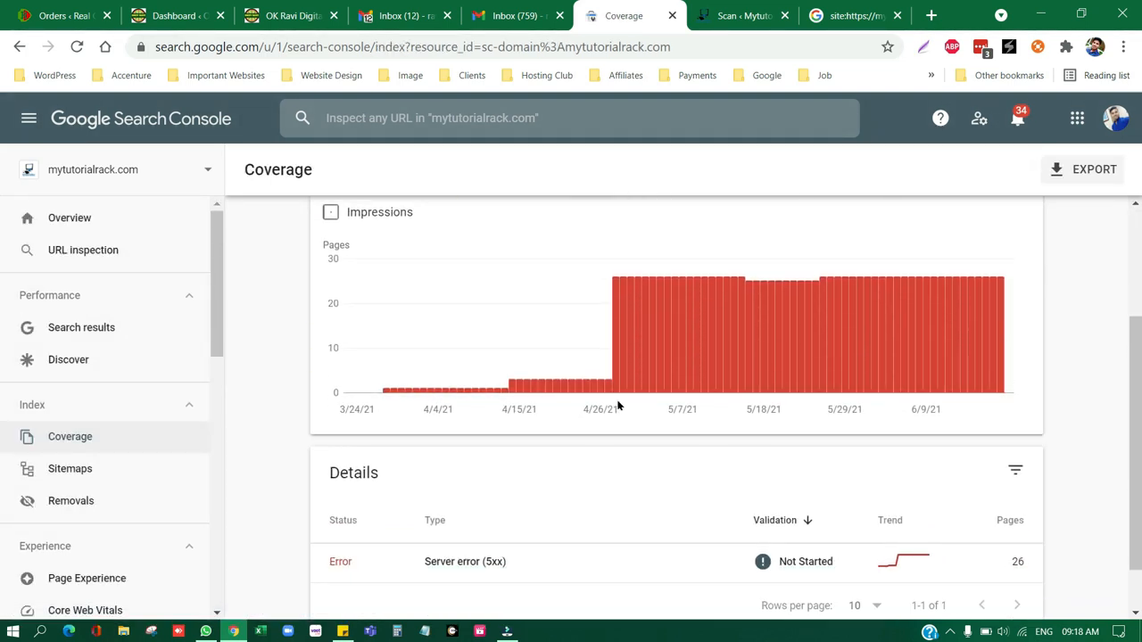
pyautogui.scroll(3, 610, 440)
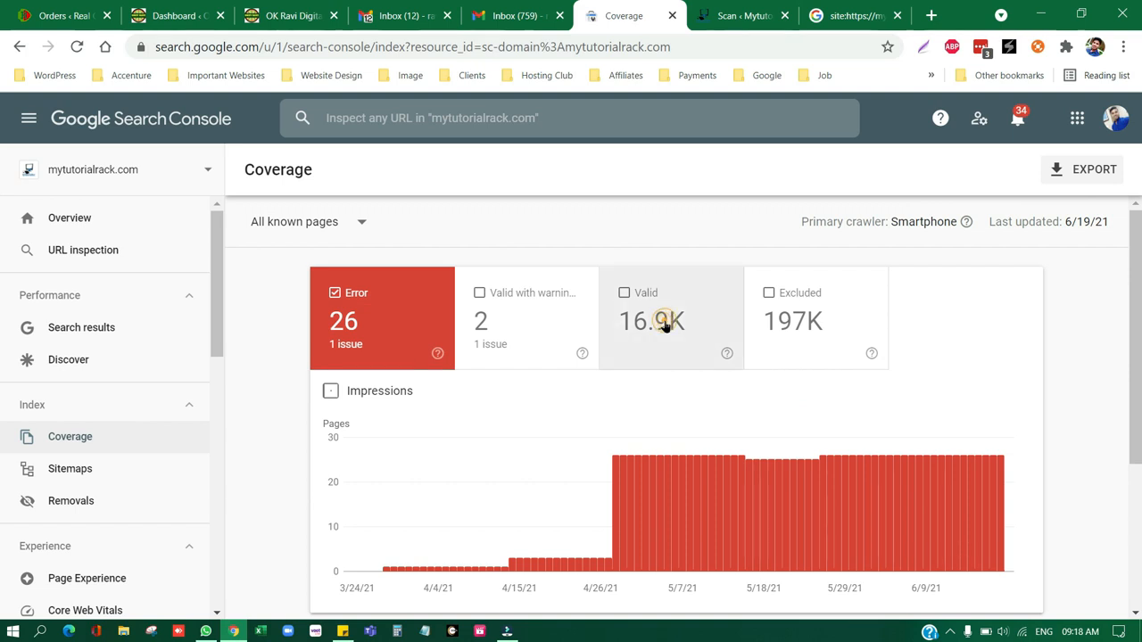
# Include valid pages in the Coverage report and highlight the "Indexed, not submitted in sitemap" entry in the details
pyautogui.click(637, 359)
pyautogui.scroll(-4, 666, 326)
pyautogui.moveTo(406, 474); pyautogui.dragTo(593, 469)
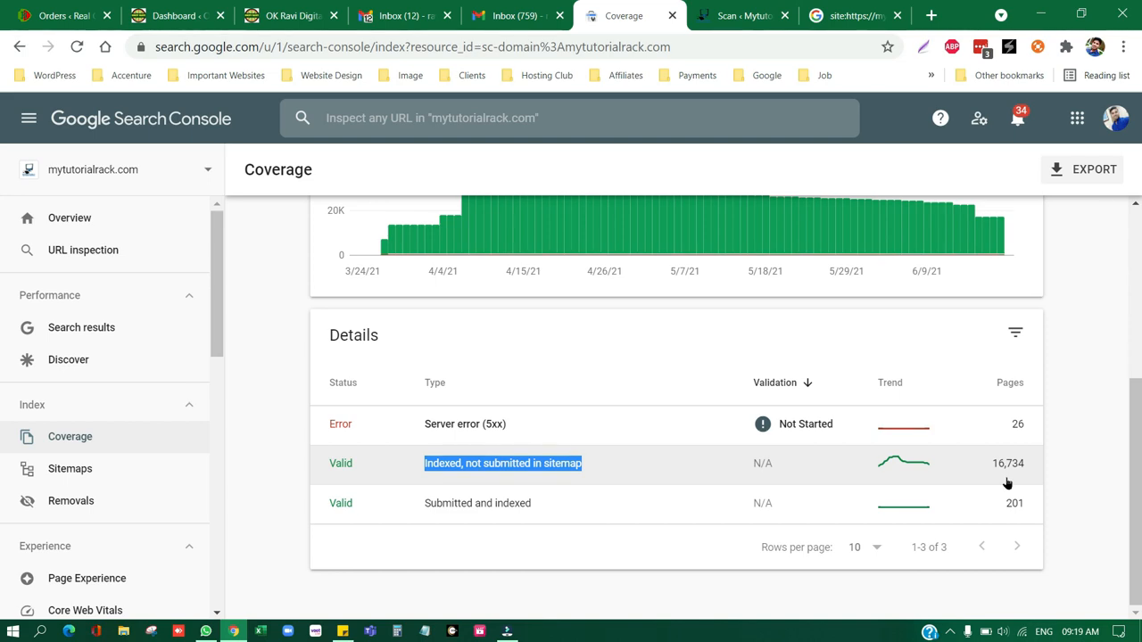
# Switch to WhatsApp, highlight the client's latest reply about server access, and return to the browser
pyautogui.click(205, 631)
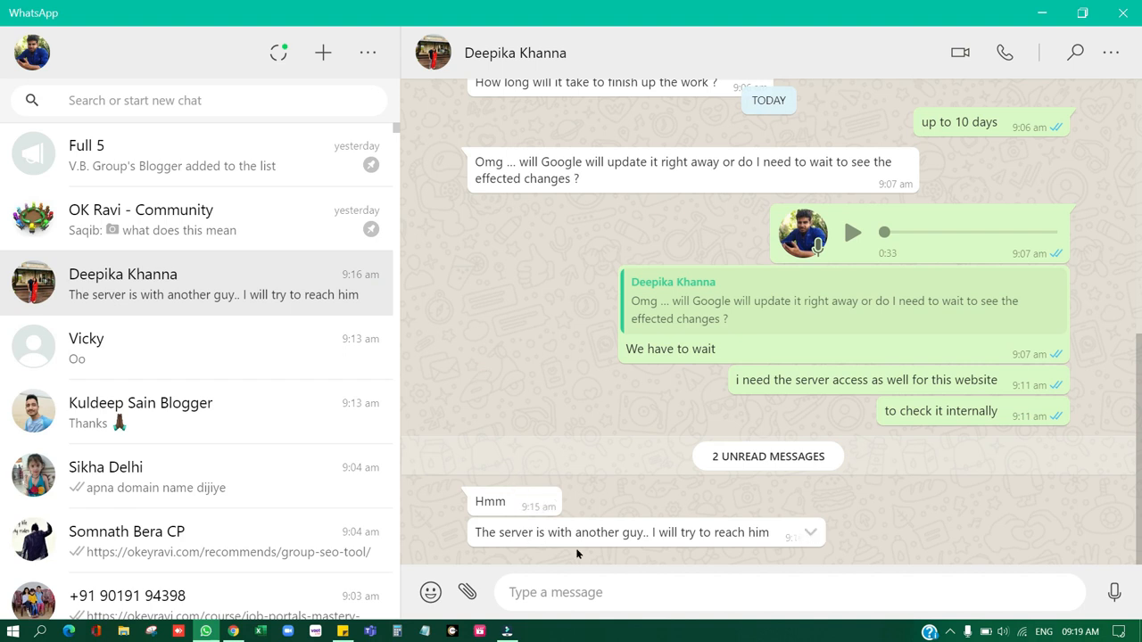
pyautogui.tripleClick(668, 531)
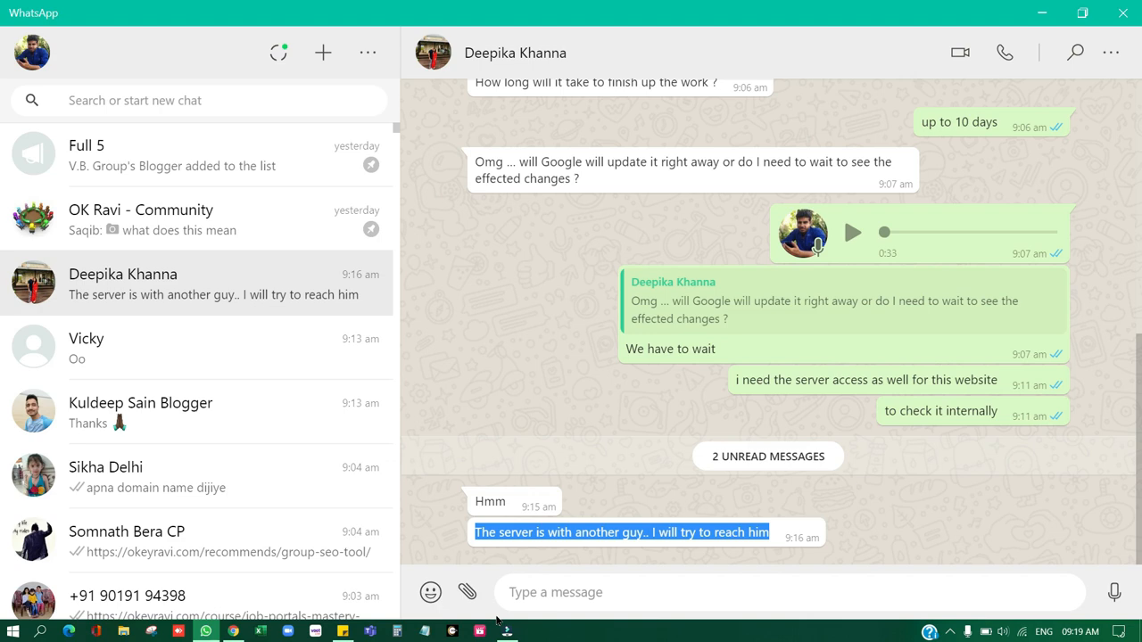
pyautogui.click(1038, 12)
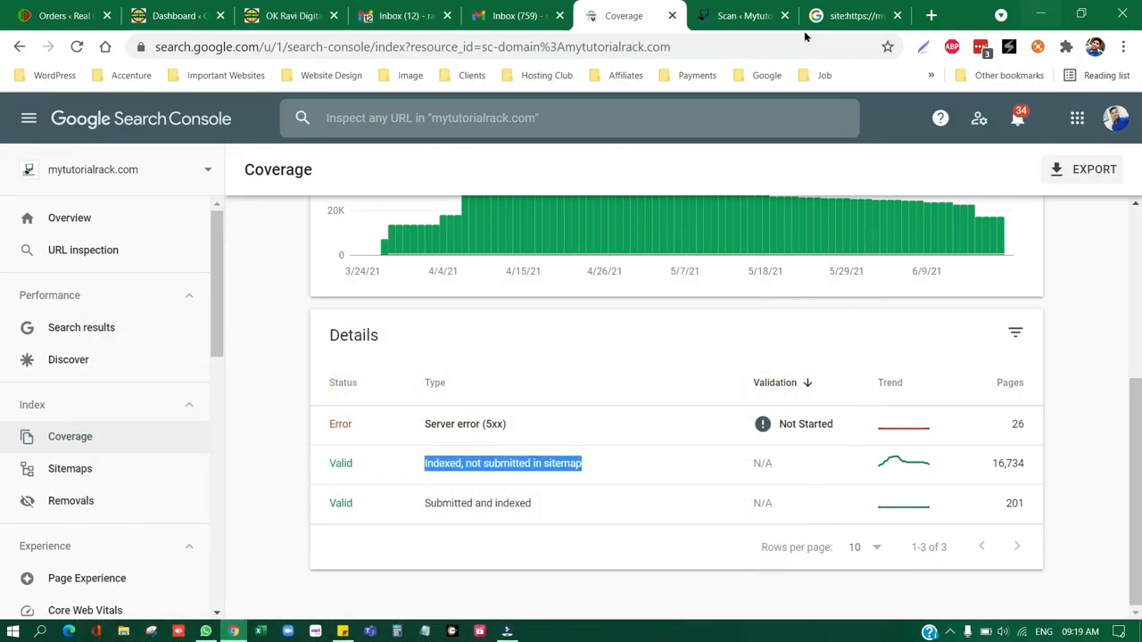
# Check the progress of the running Wordfence scan and open WP File Manager
pyautogui.click(737, 9)
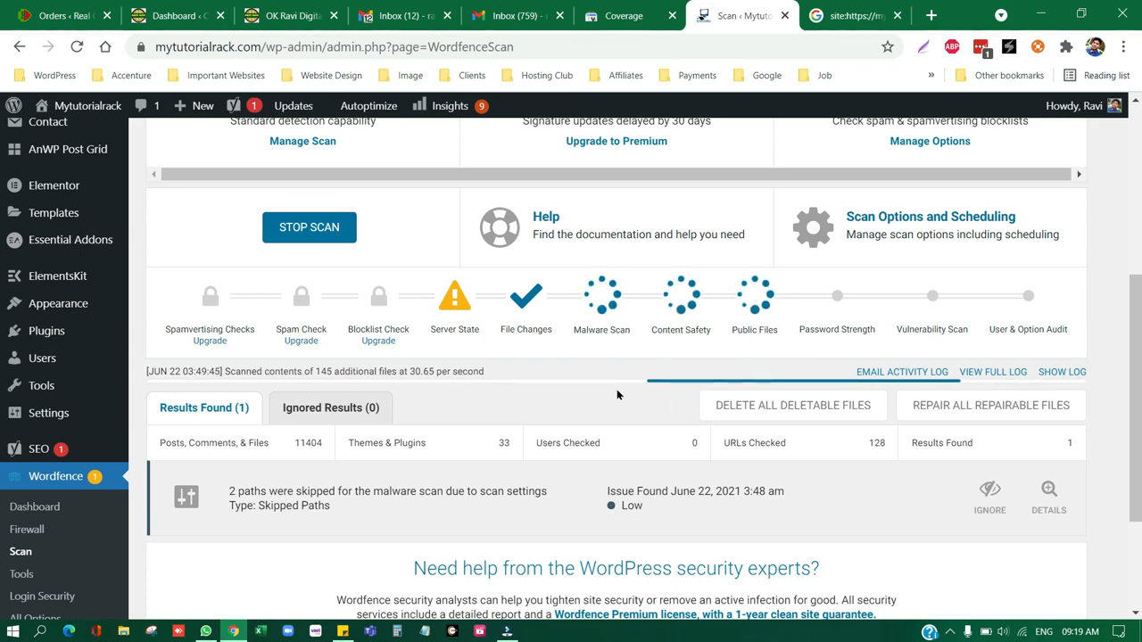
pyautogui.scroll(-3, 108, 427)
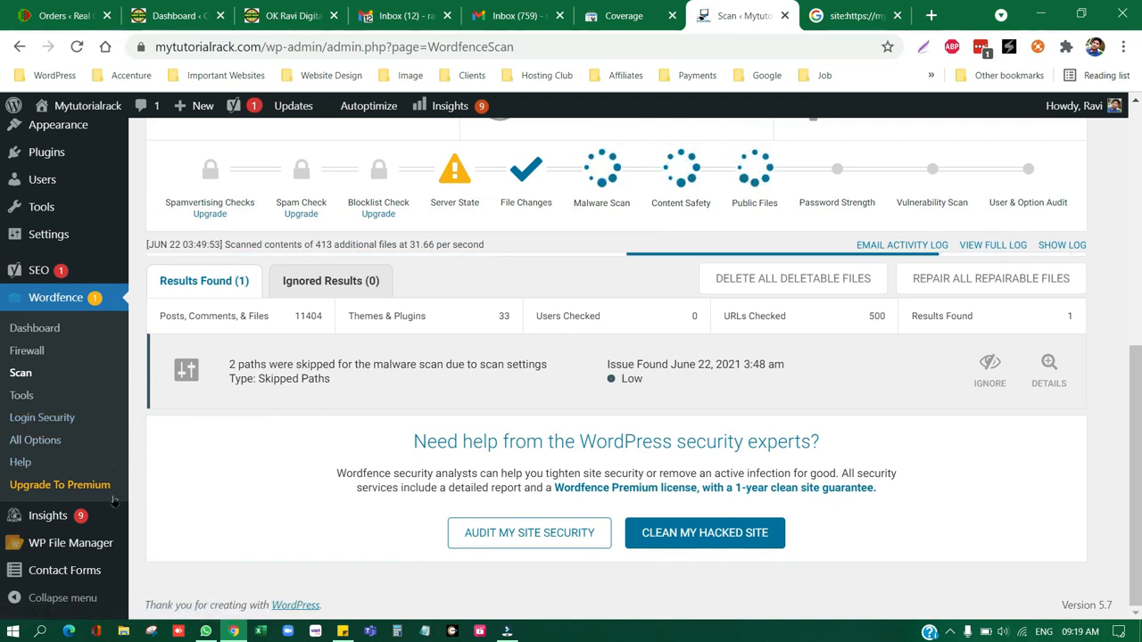
pyautogui.moveTo(65, 554)
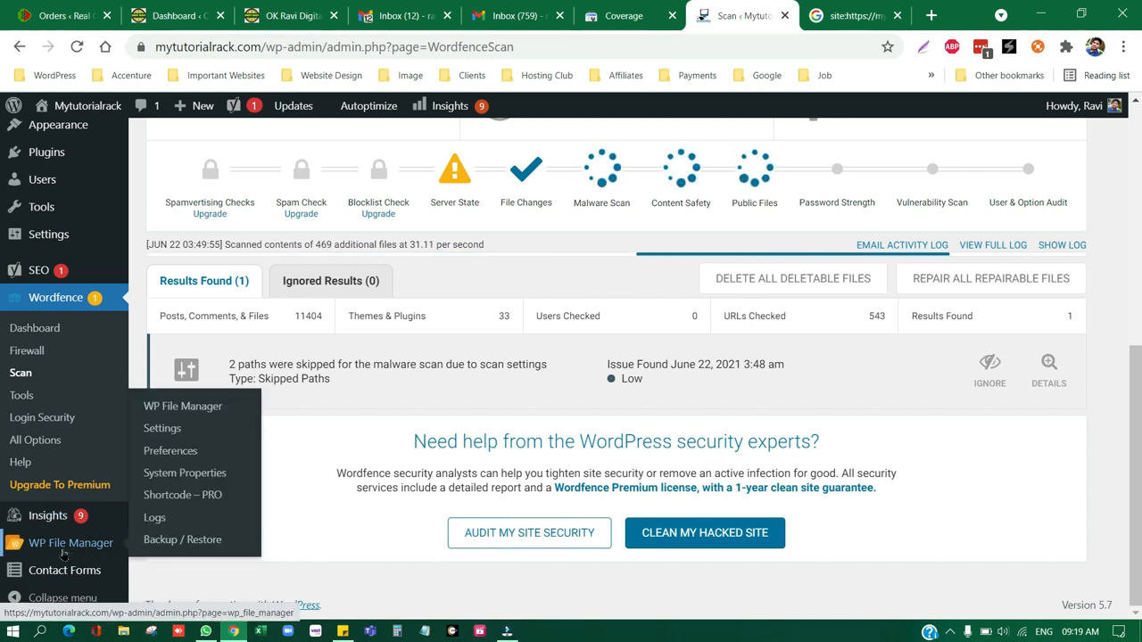
pyautogui.click(64, 554)
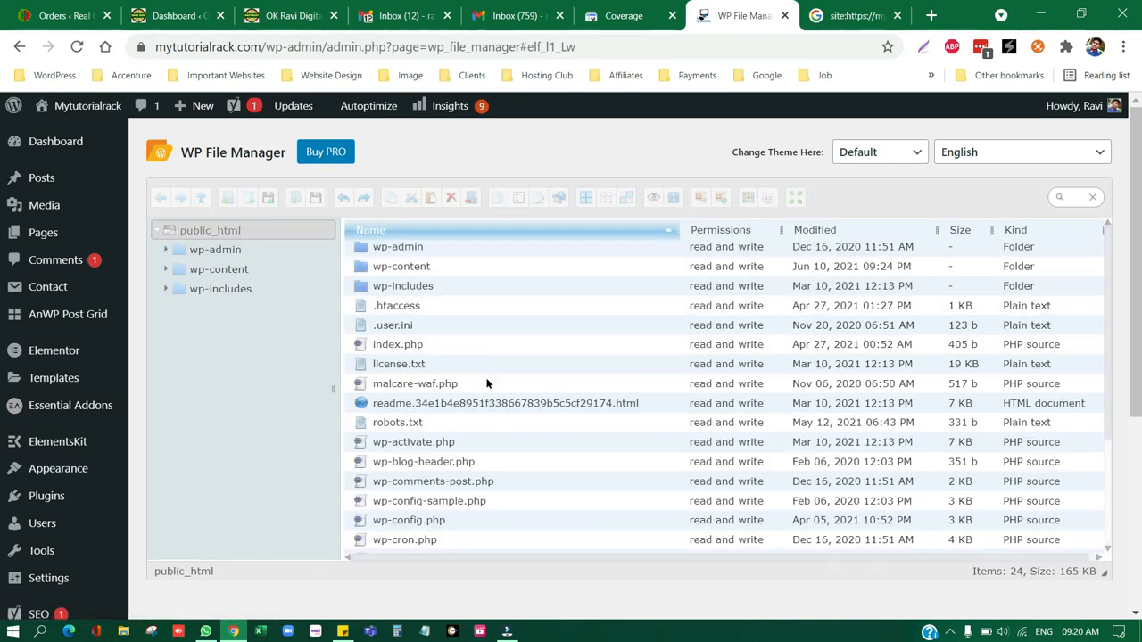
# Examine the files and folders in public_html for anything suspicious
pyautogui.scroll(-2, 462, 393)
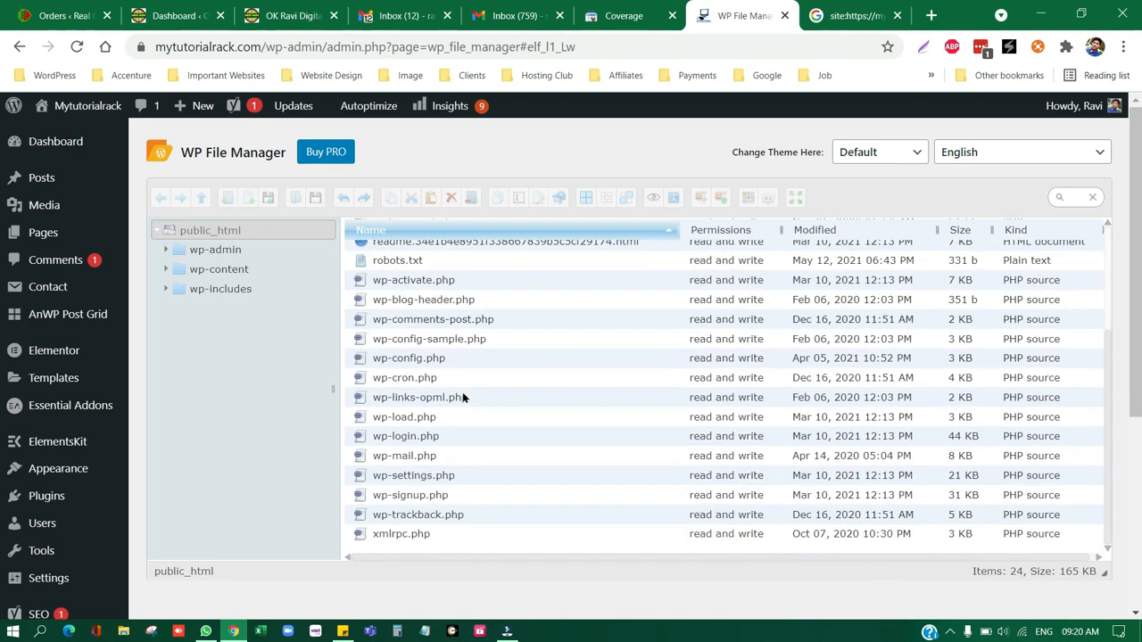
pyautogui.scroll(-1, 463, 397)
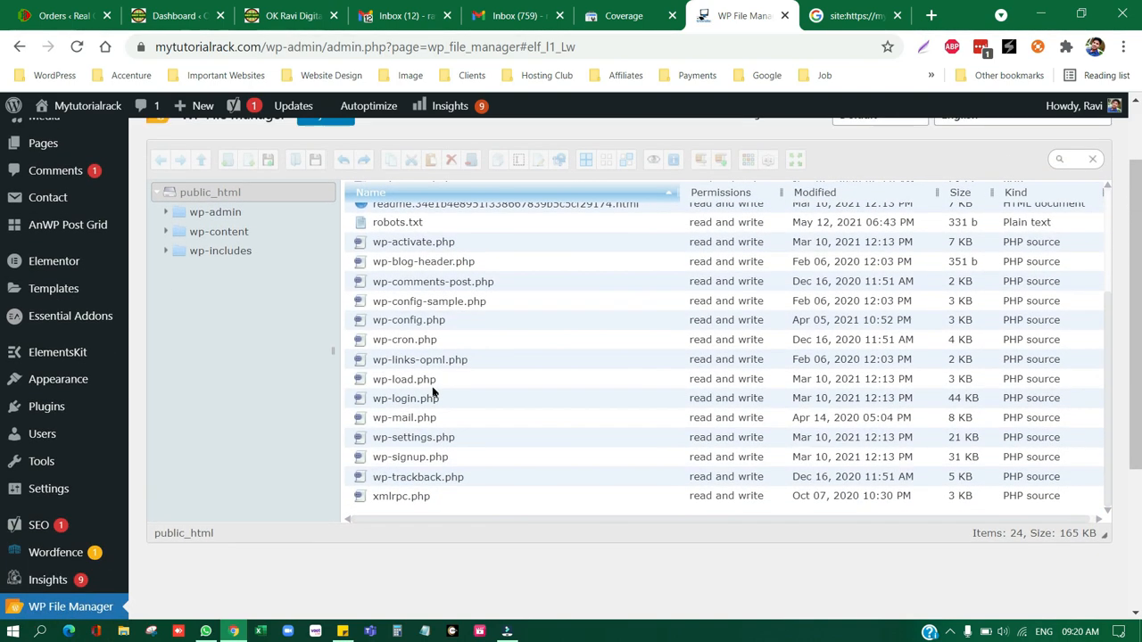
pyautogui.scroll(1, 433, 392)
pyautogui.scroll(2, 433, 413)
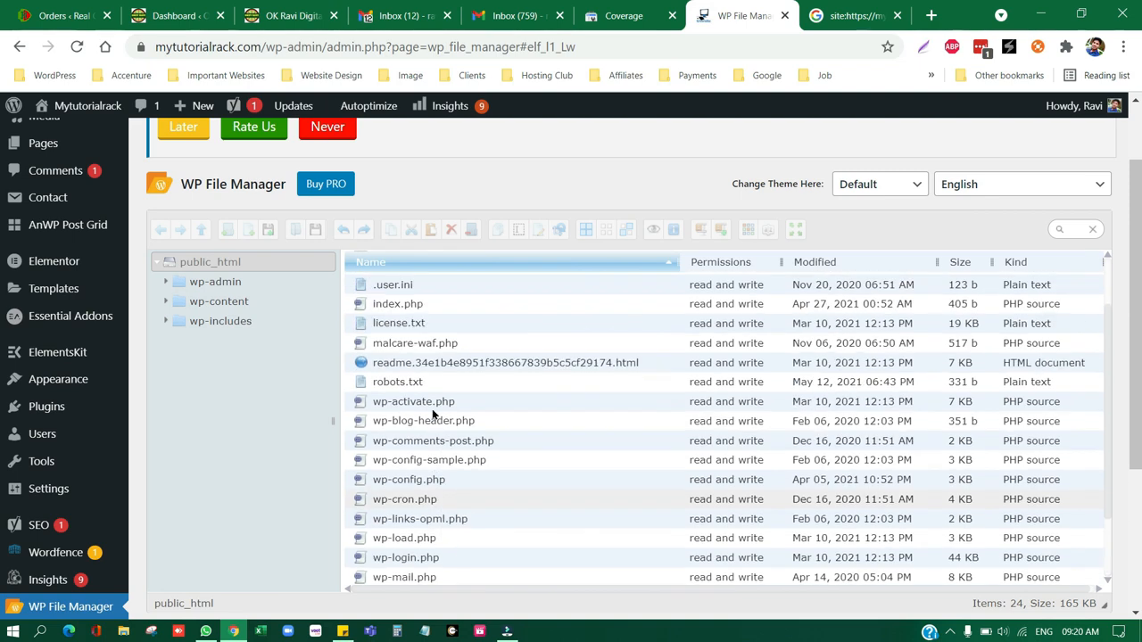
pyautogui.scroll(2, 414, 390)
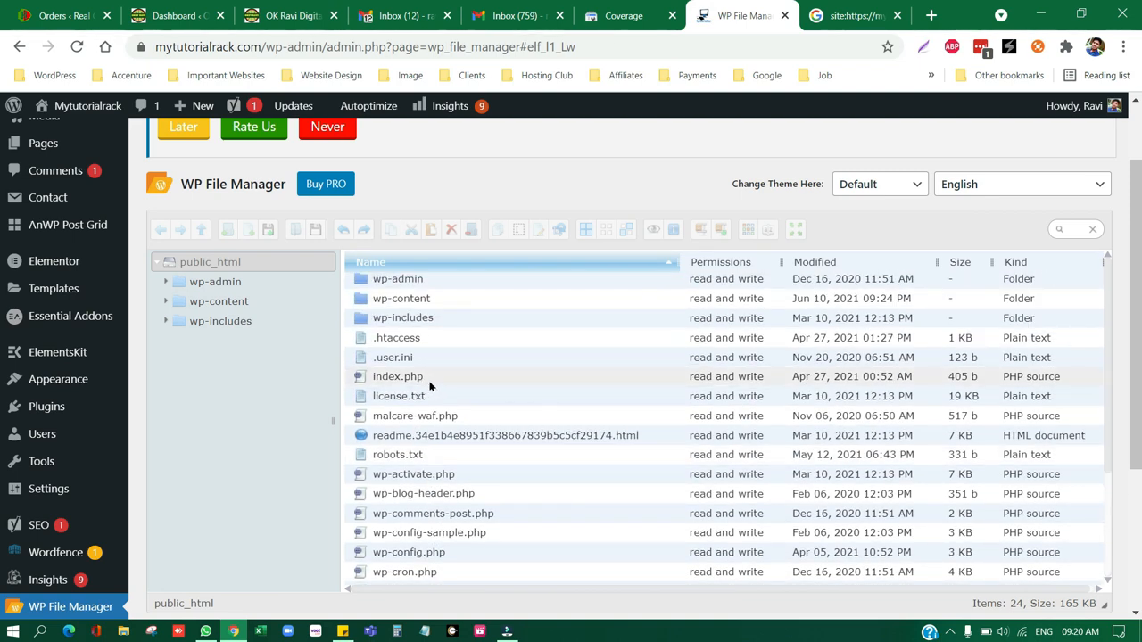
# Select malcare-waf.php in public_html and review the remaining root files and their modification dates
pyautogui.click(489, 418)
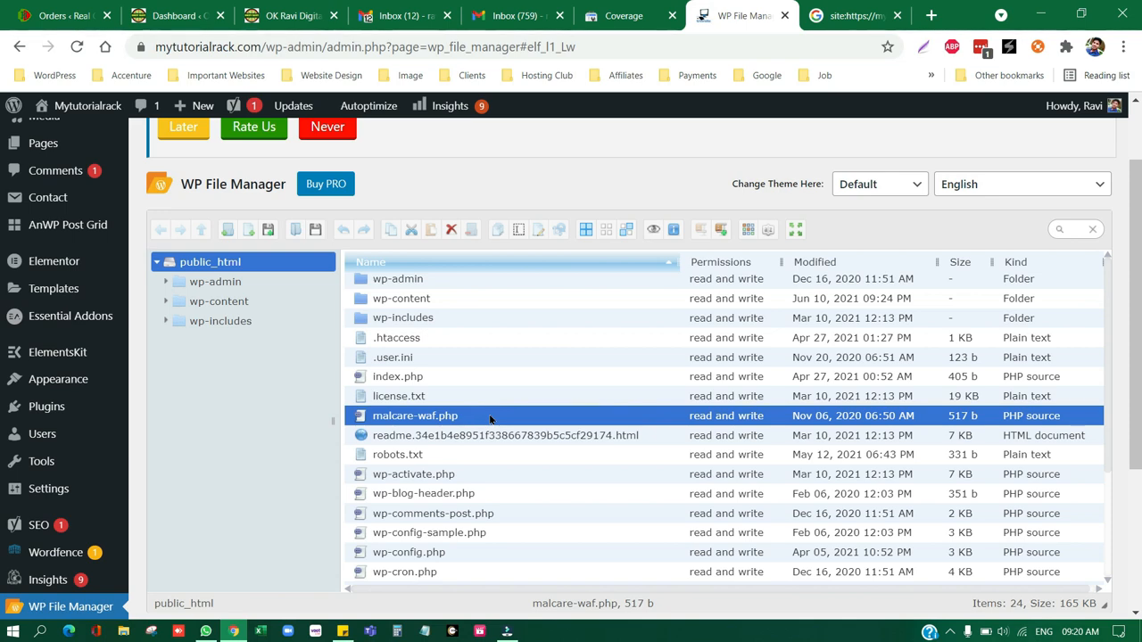
pyautogui.scroll(1, 489, 416)
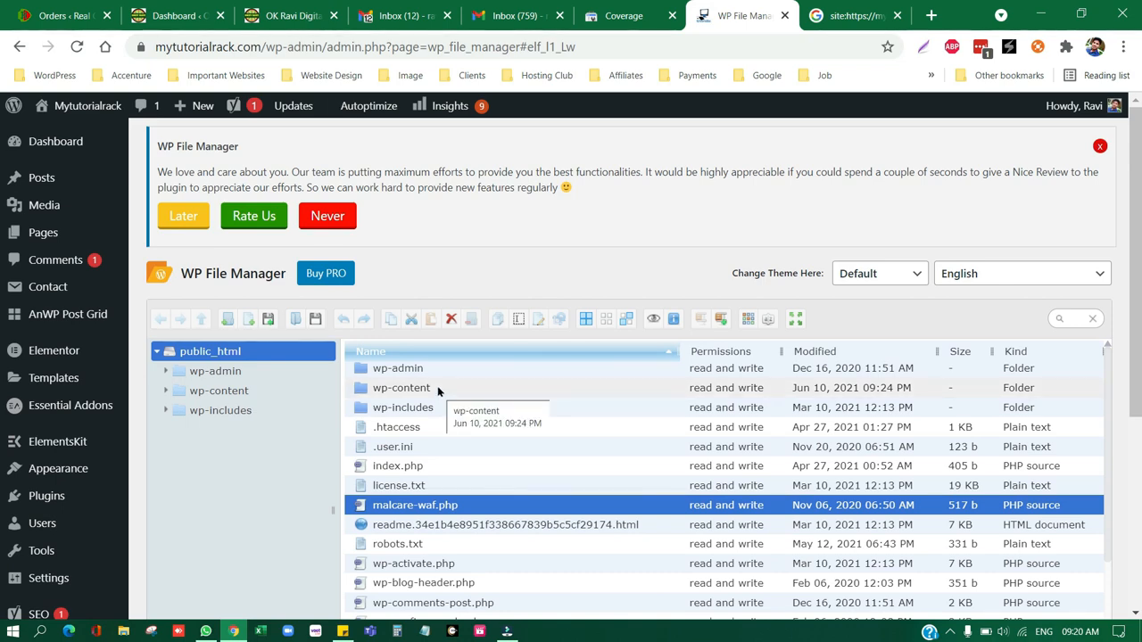
pyautogui.scroll(-3, 481, 432)
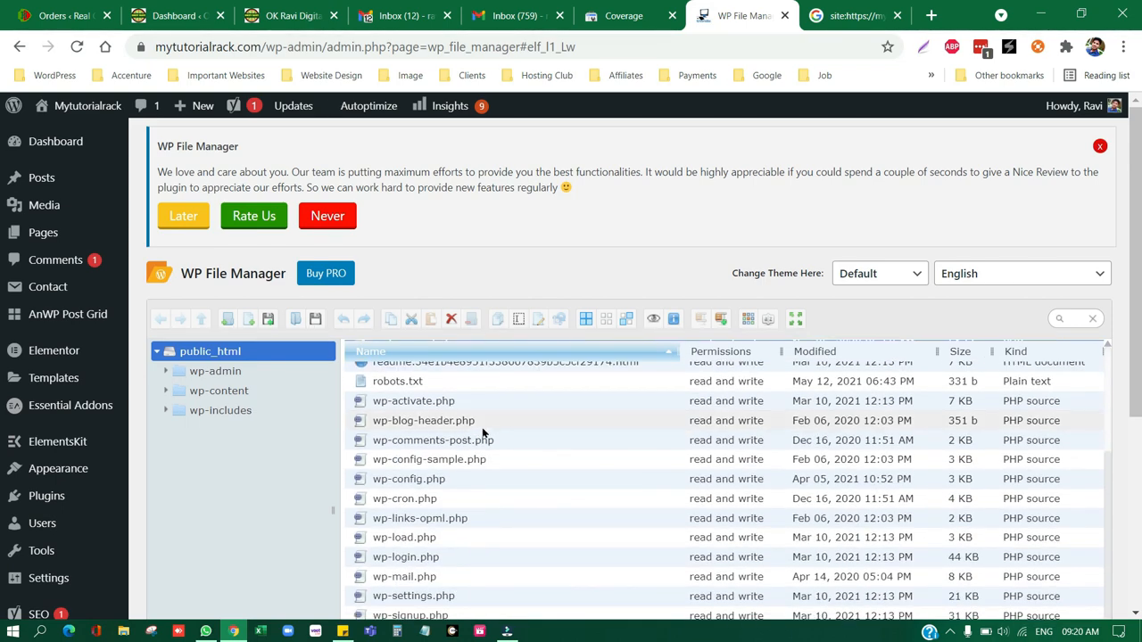
pyautogui.scroll(-2, 486, 431)
pyautogui.scroll(3, 514, 419)
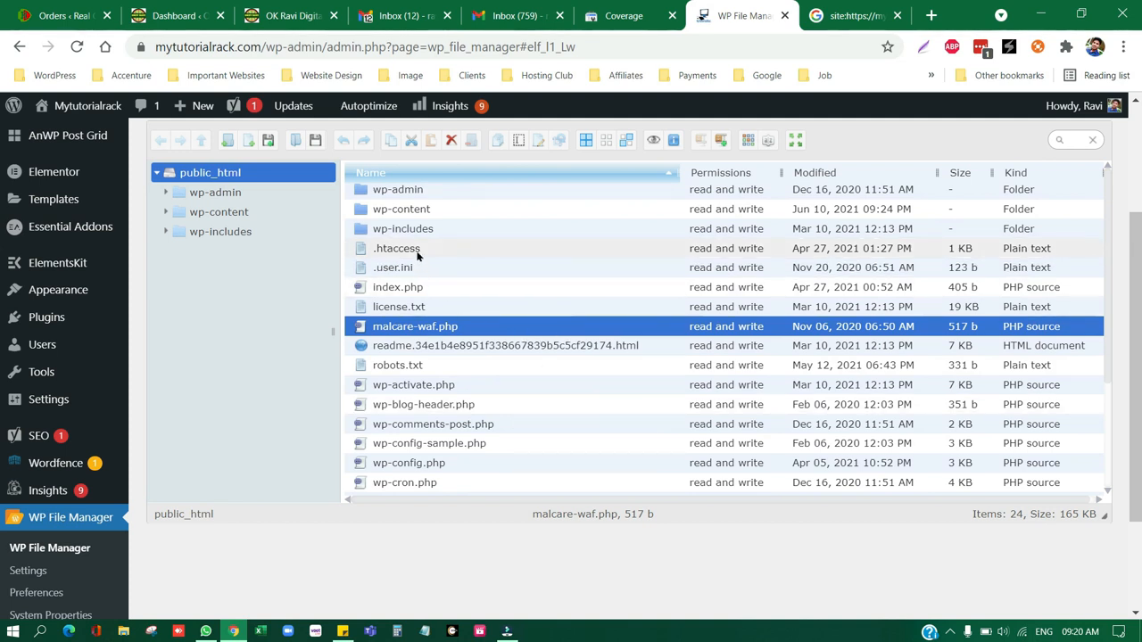
# Open the wp-content folder and its mc_data subfolder to inspect the files inside
pyautogui.click(393, 211)
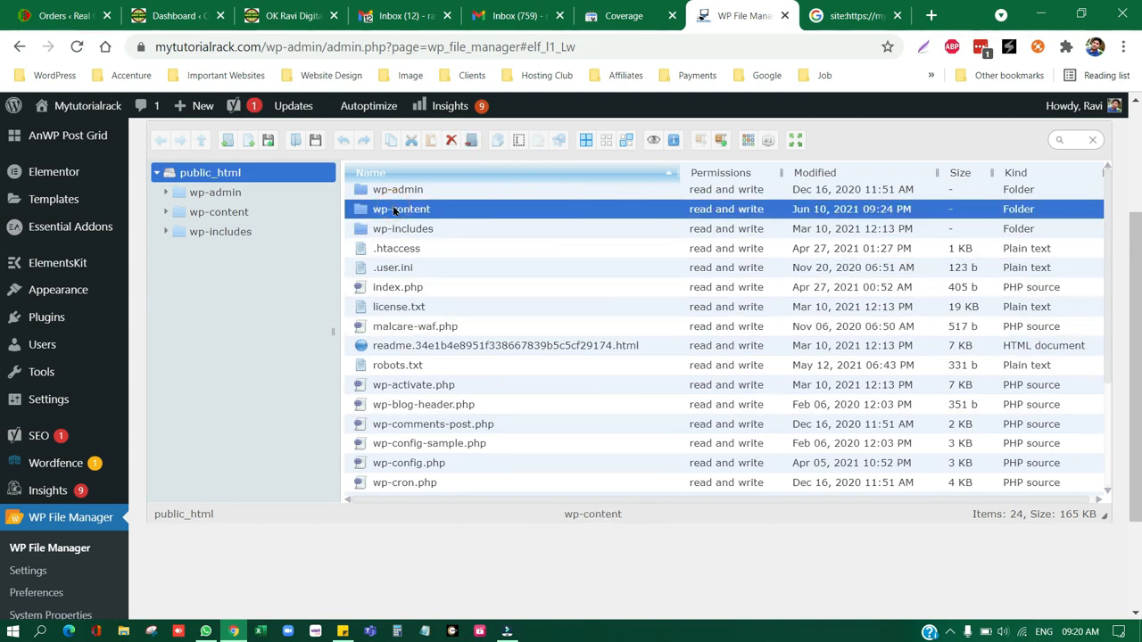
pyautogui.doubleClick(394, 210)
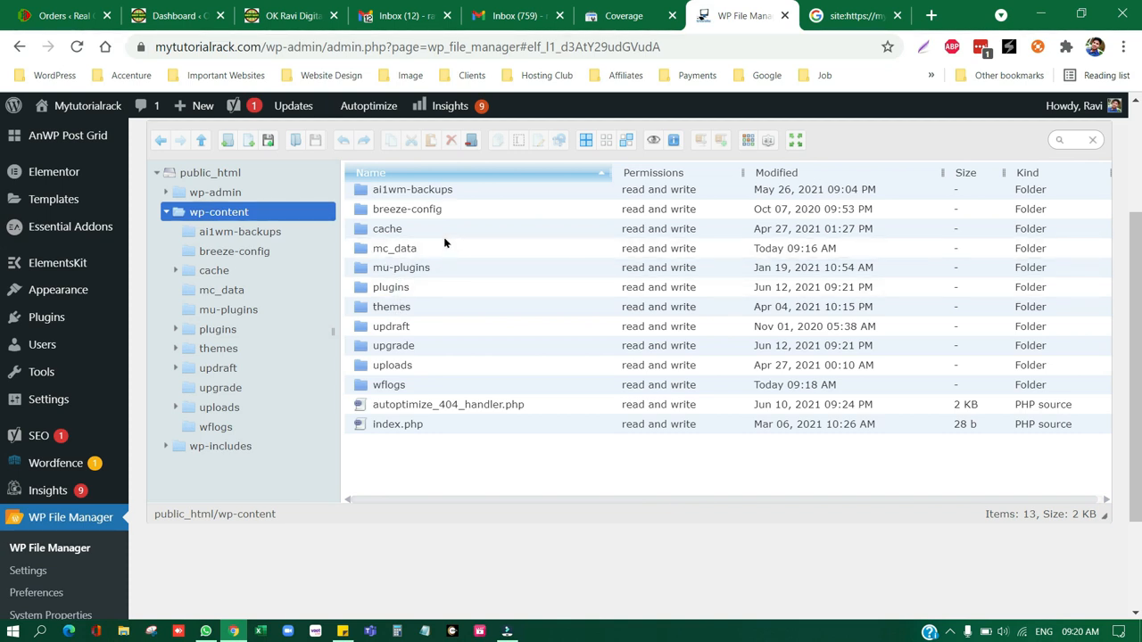
pyautogui.click(463, 250)
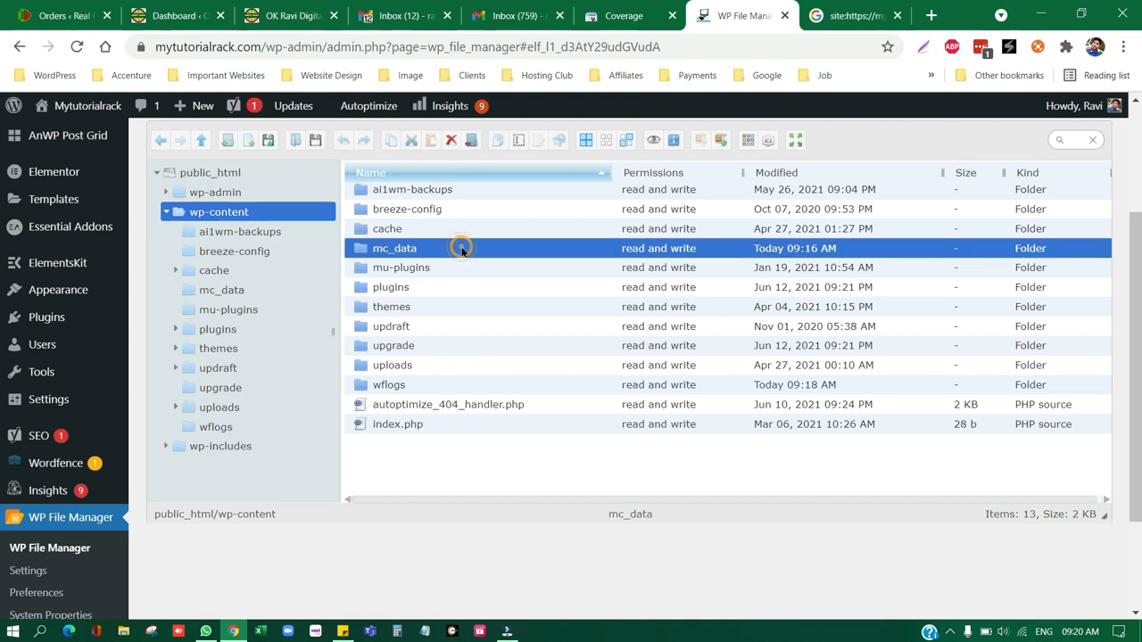
pyautogui.doubleClick(463, 250)
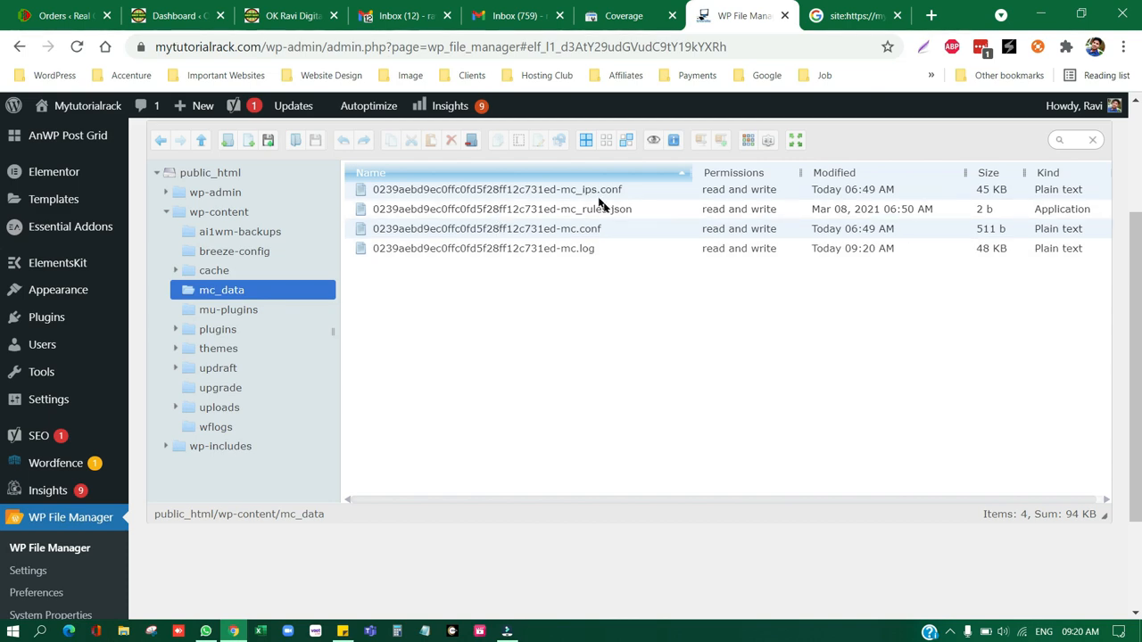
# Open the file ending in mc_ips.conf, read through its whitelisted and blacklisted IP entries, and close it
pyautogui.rightClick(455, 188)
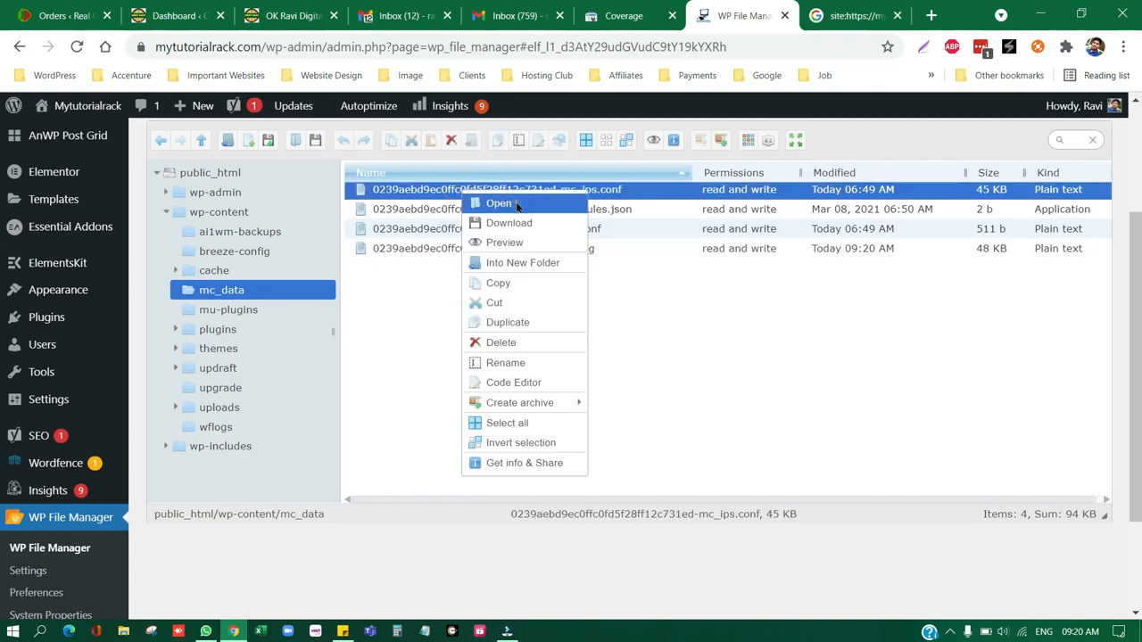
pyautogui.click(508, 203)
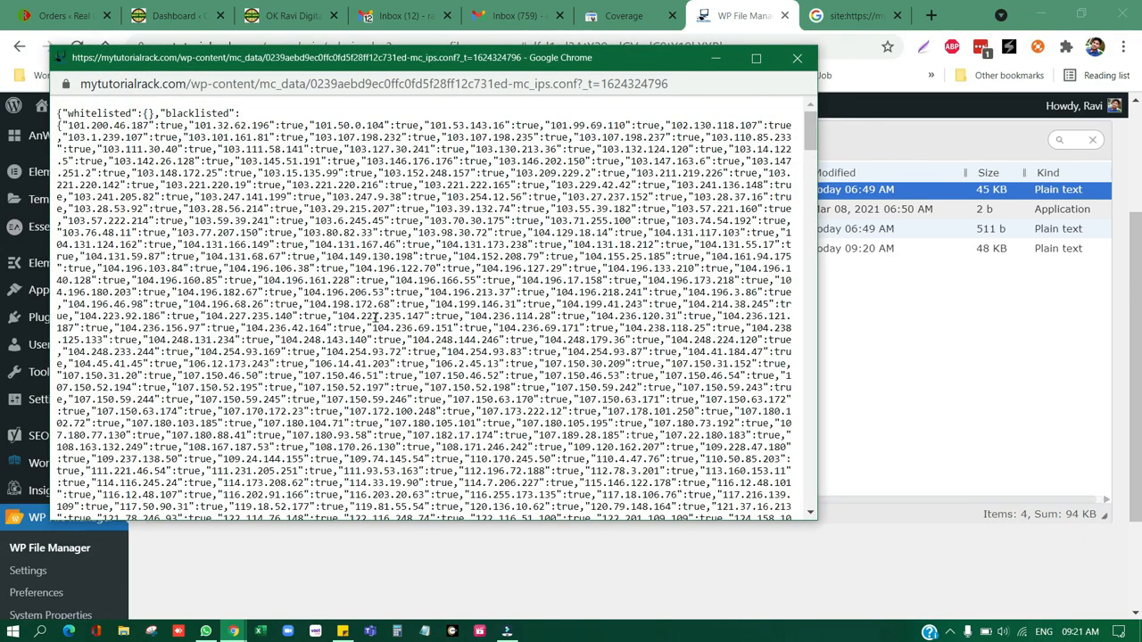
pyautogui.scroll(-7, 371, 356)
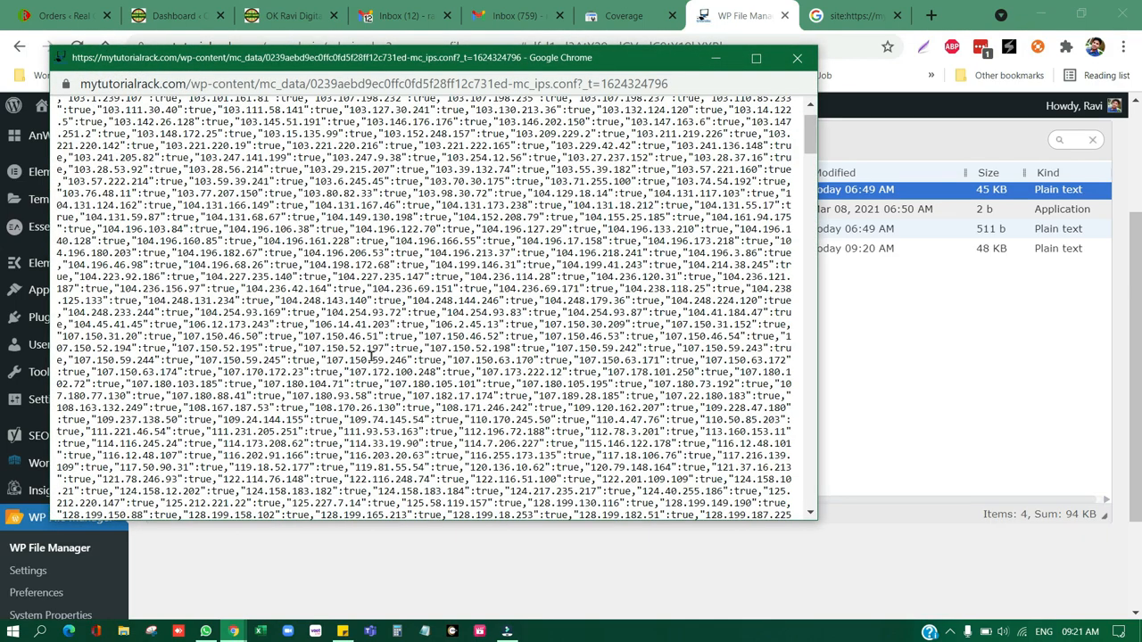
pyautogui.scroll(-8, 371, 356)
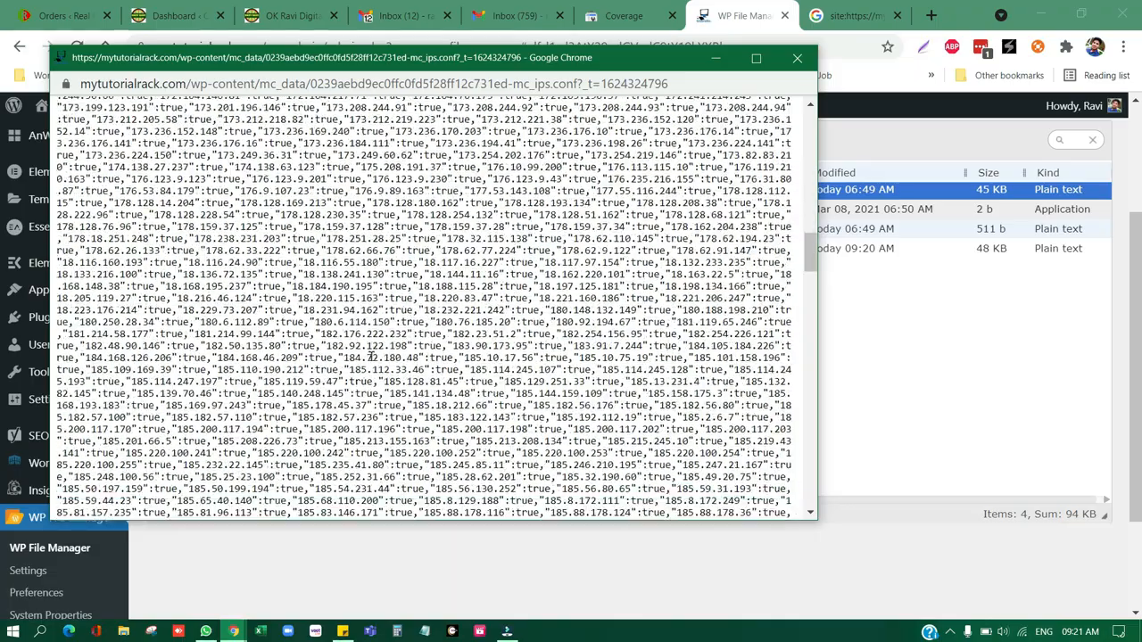
pyautogui.scroll(-15, 372, 356)
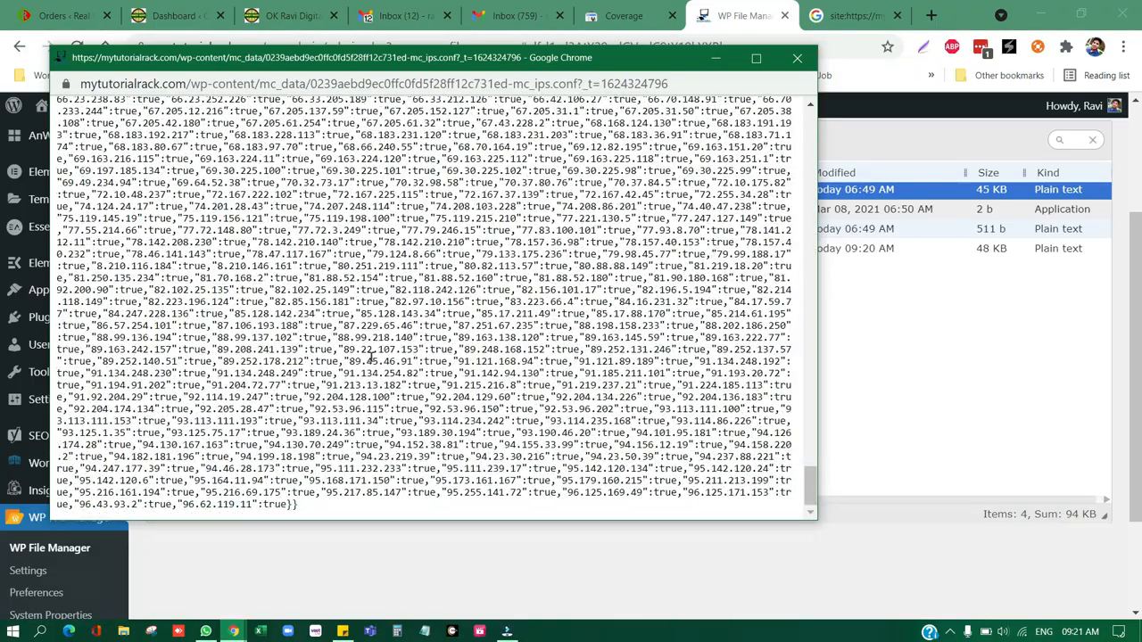
pyautogui.scroll(15, 371, 355)
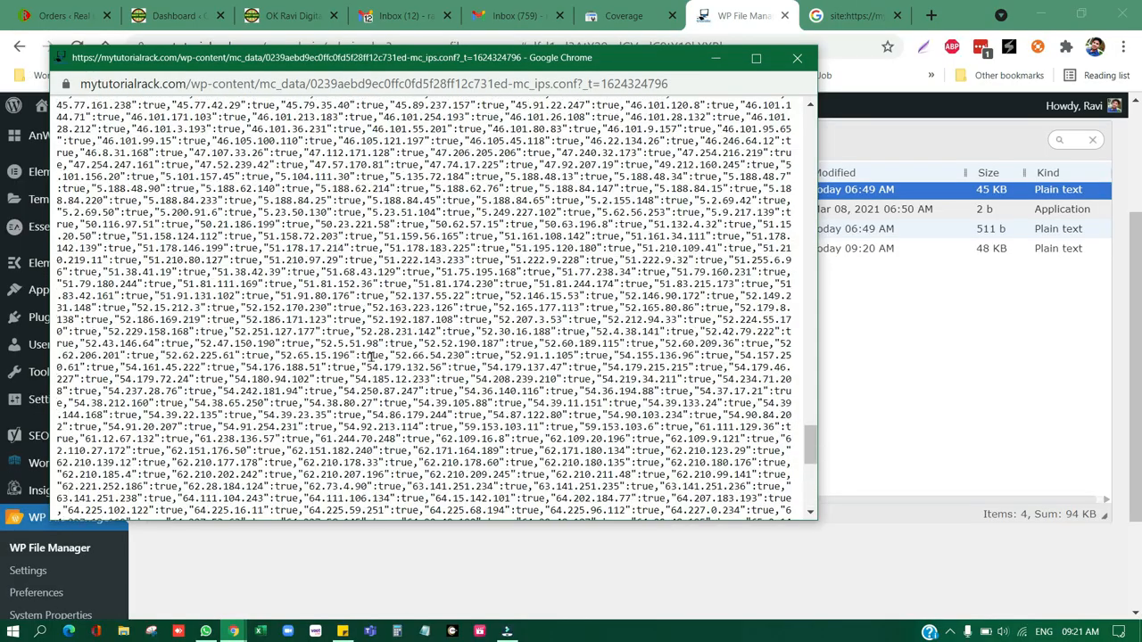
pyautogui.scroll(8, 371, 356)
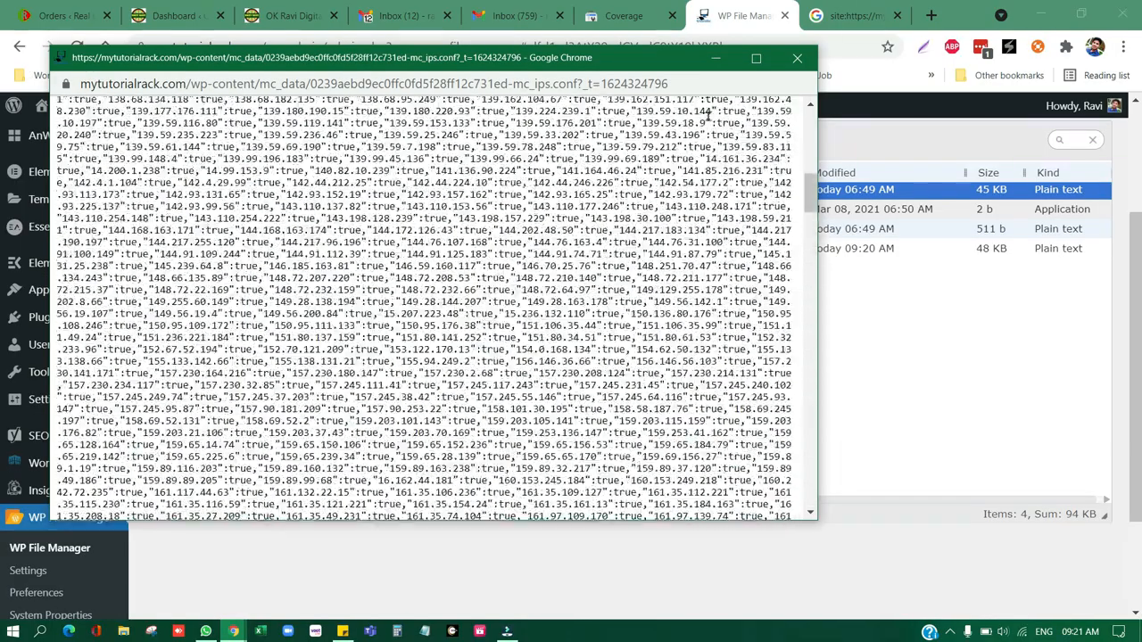
pyautogui.click(797, 58)
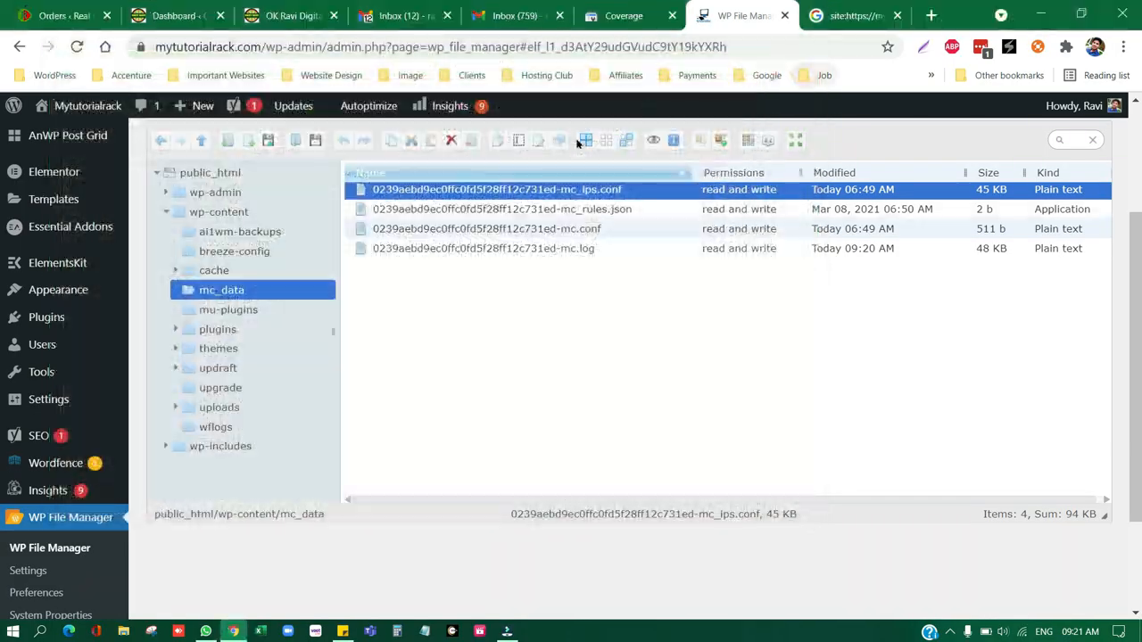
# Dismiss the WP File Manager notice asking for a plugin review
pyautogui.scroll(3, 479, 257)
pyautogui.scroll(-1, 479, 257)
pyautogui.scroll(1, 479, 257)
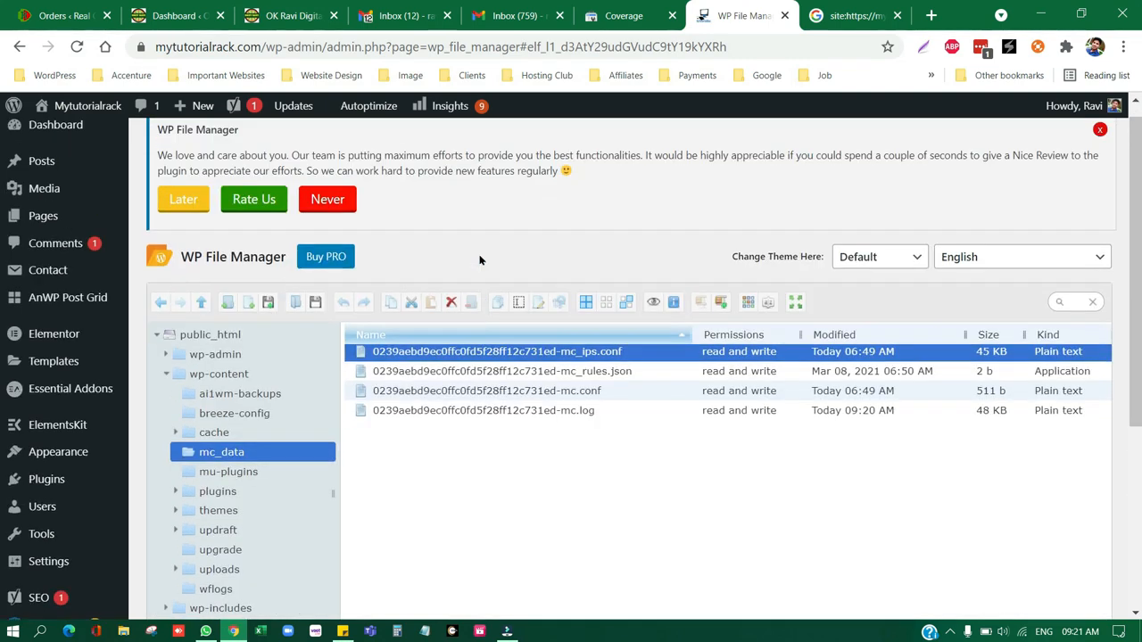
pyautogui.click(1098, 147)
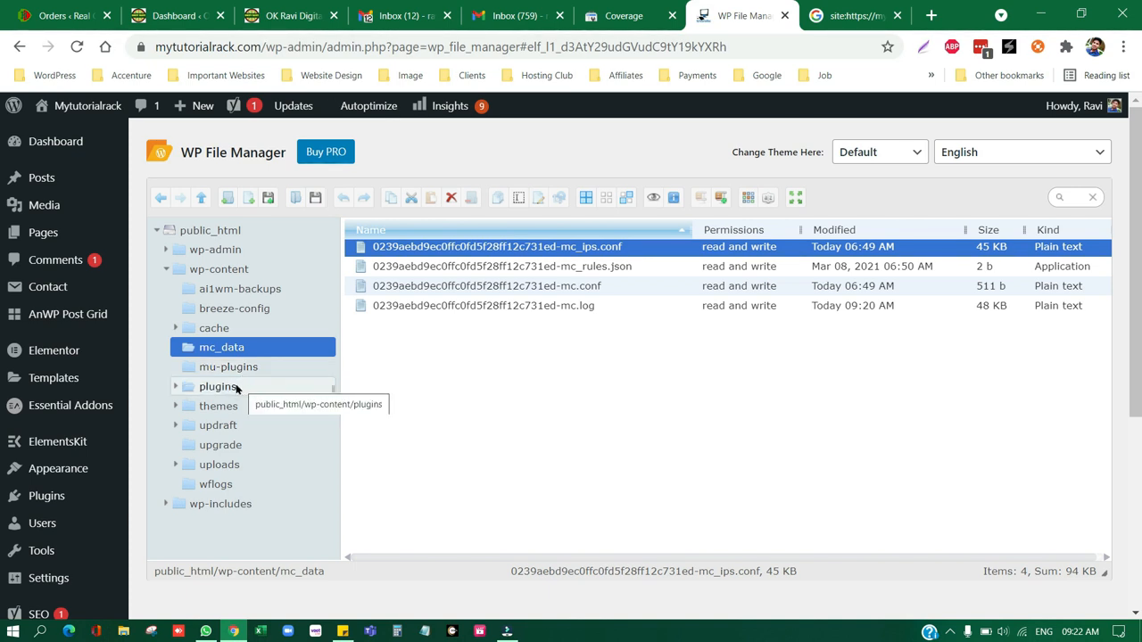
# Examine the contents of the plugins folder, glance at the Search Console Coverage report, and return to the file manager
pyautogui.click(235, 388)
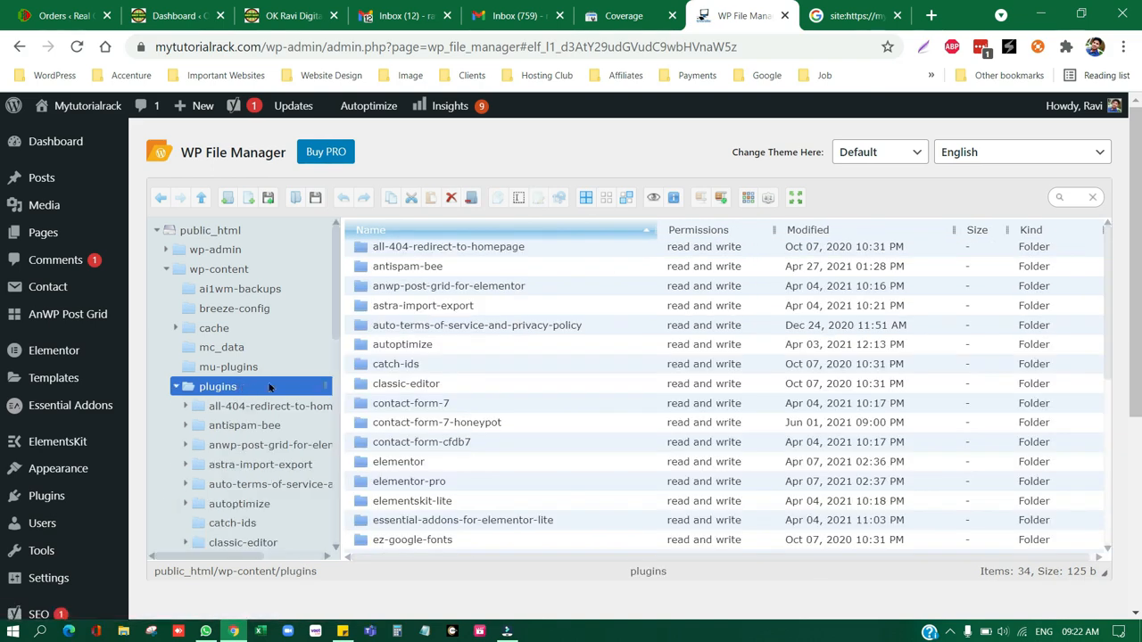
pyautogui.scroll(-10, 453, 366)
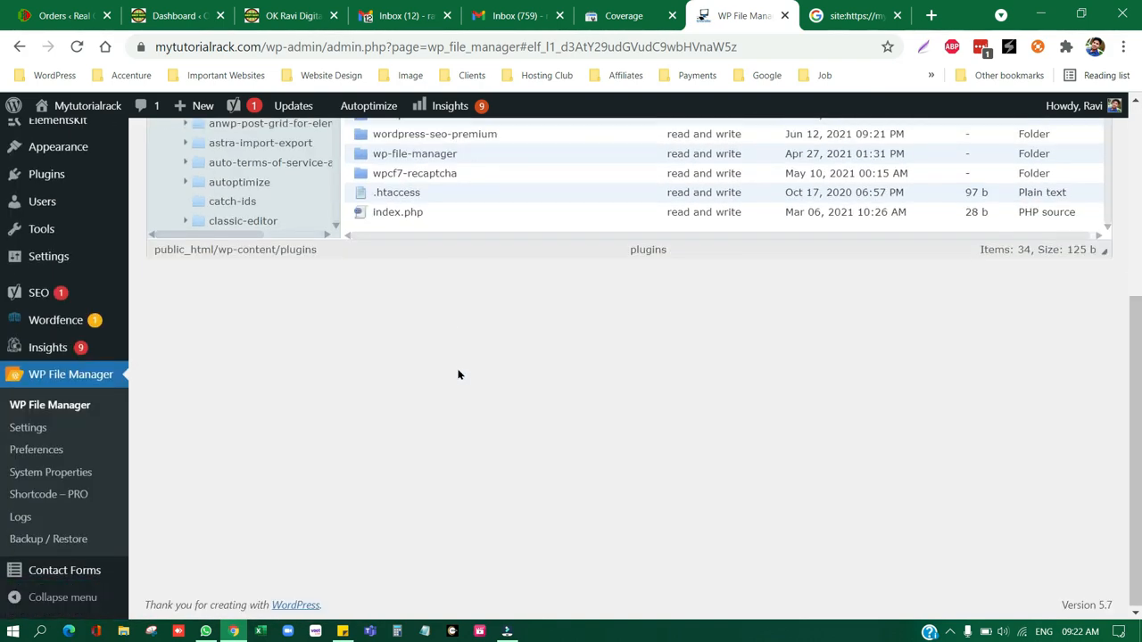
pyautogui.scroll(5, 526, 346)
pyautogui.click(623, 10)
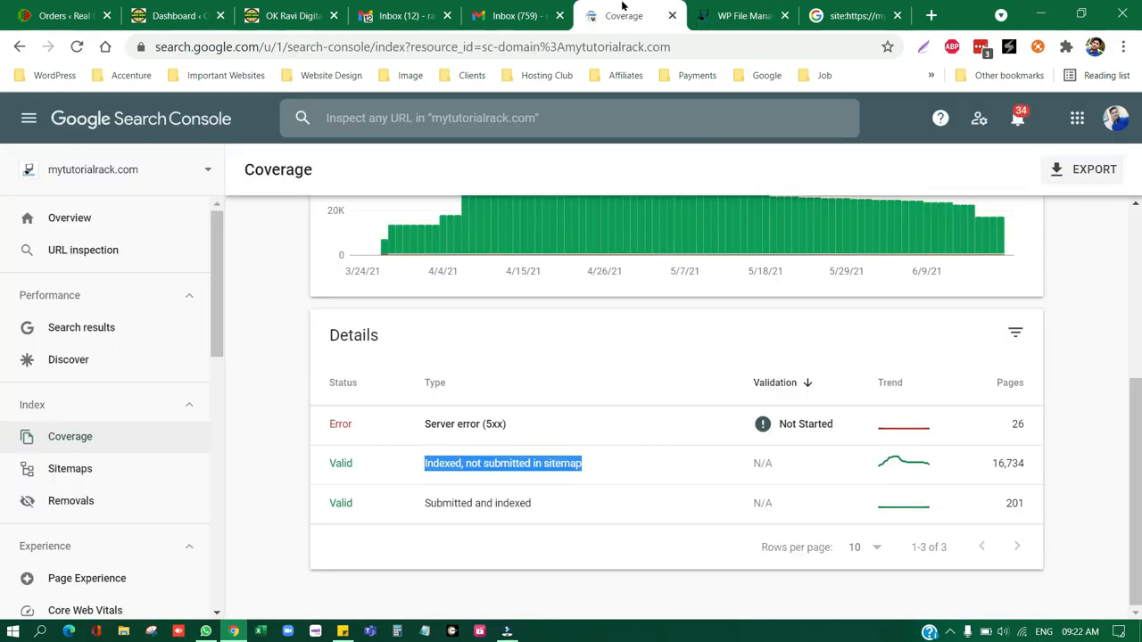
pyautogui.click(711, 6)
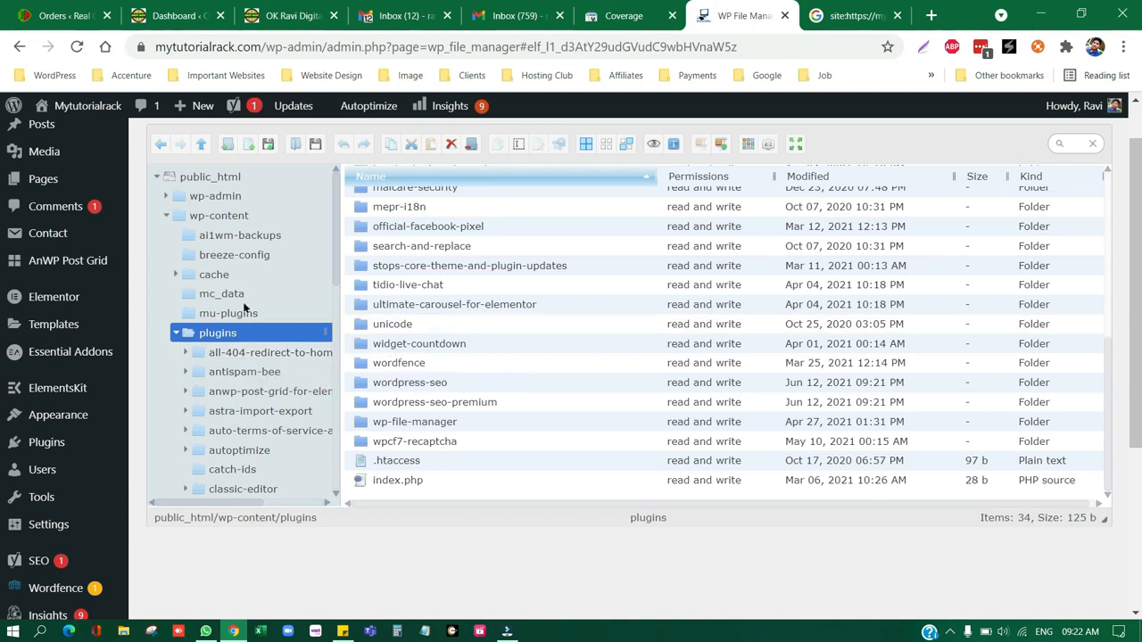
# Open the themes folder inside wp-content to see which theme folders are installed
pyautogui.click(225, 221)
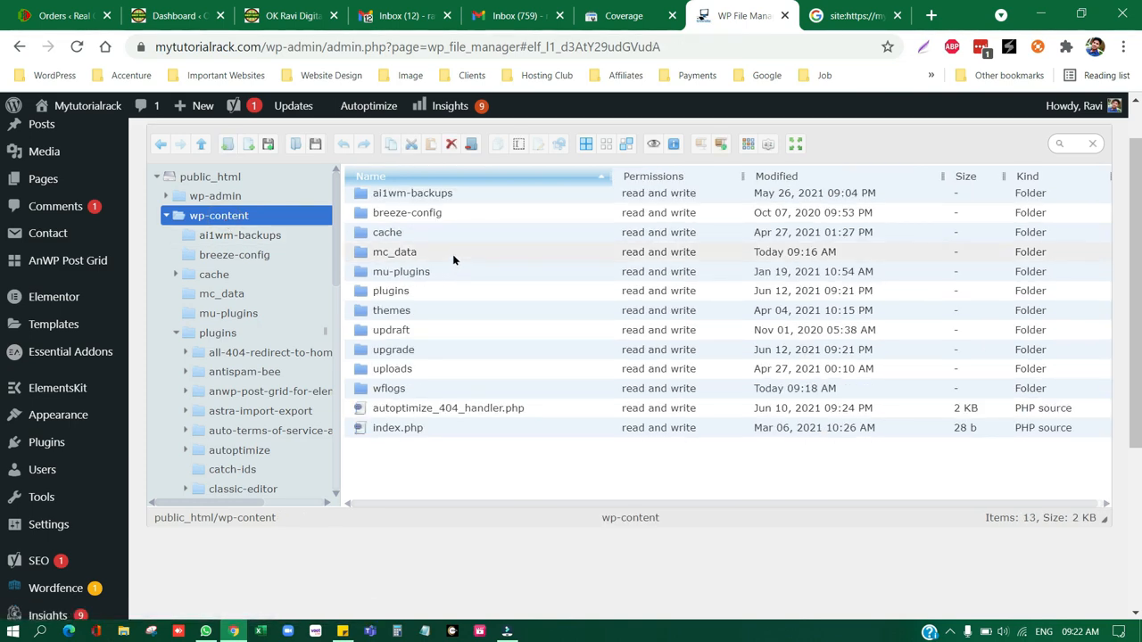
pyautogui.click(443, 310)
pyautogui.doubleClick(443, 310)
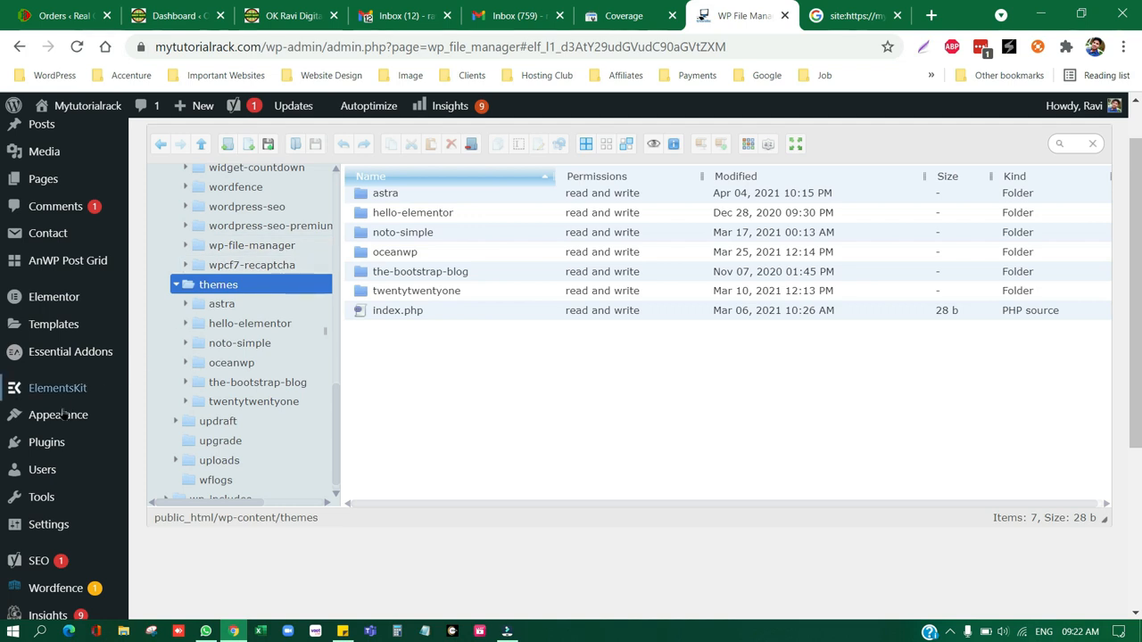
# Open the list of installed WordPress themes and delete the inactive OceanWP theme
pyautogui.moveTo(56, 420)
pyautogui.click(163, 419)
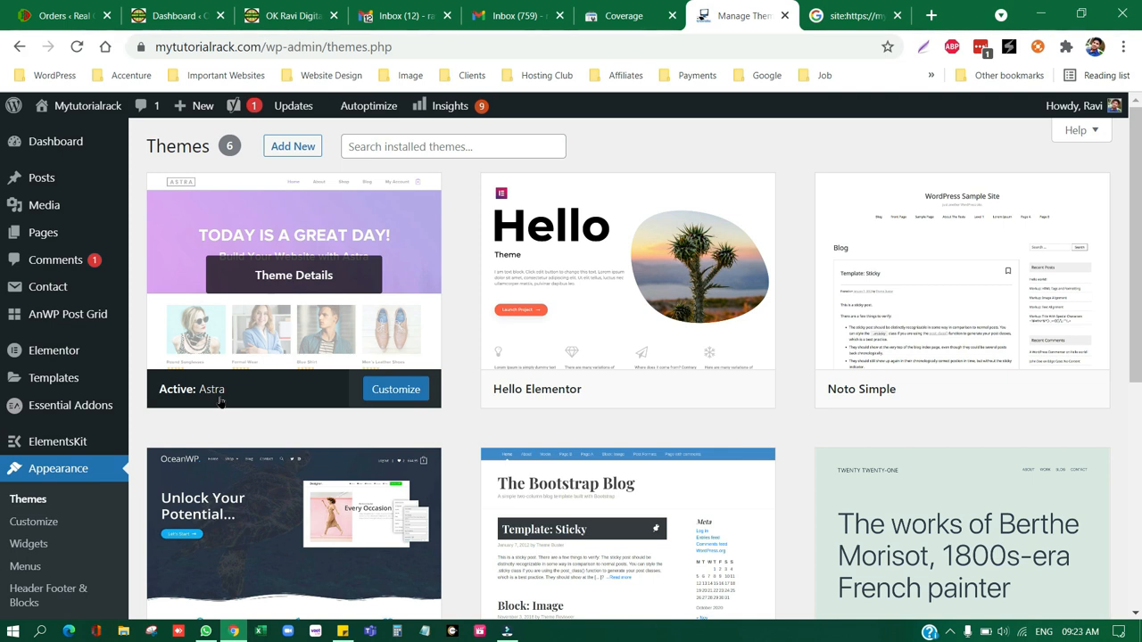
pyautogui.scroll(-3, 661, 339)
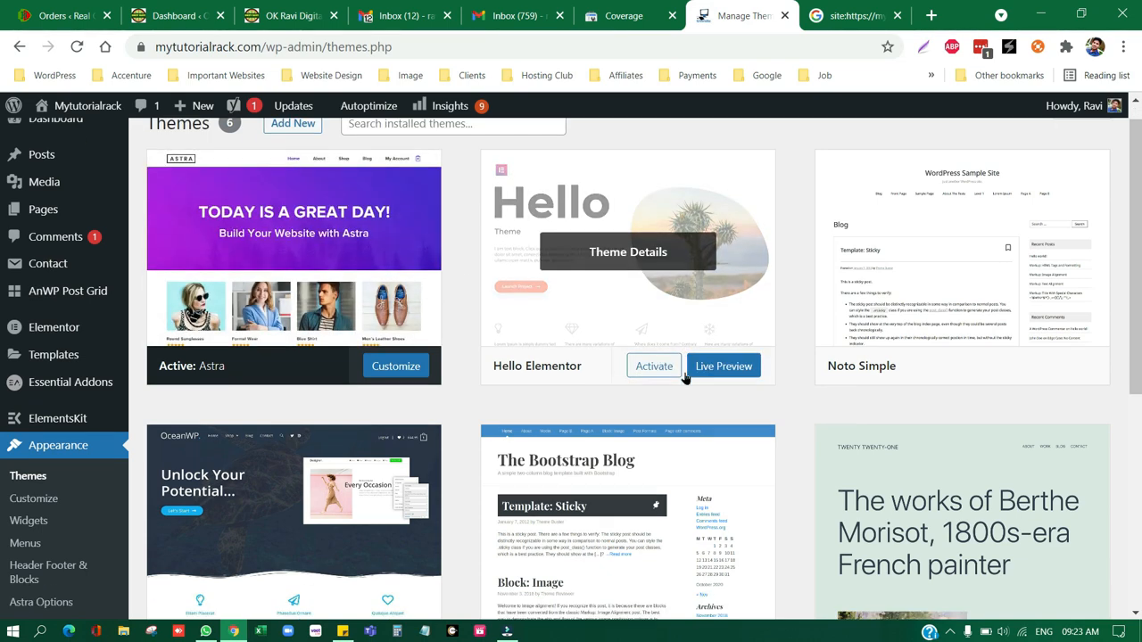
pyautogui.scroll(2, 474, 393)
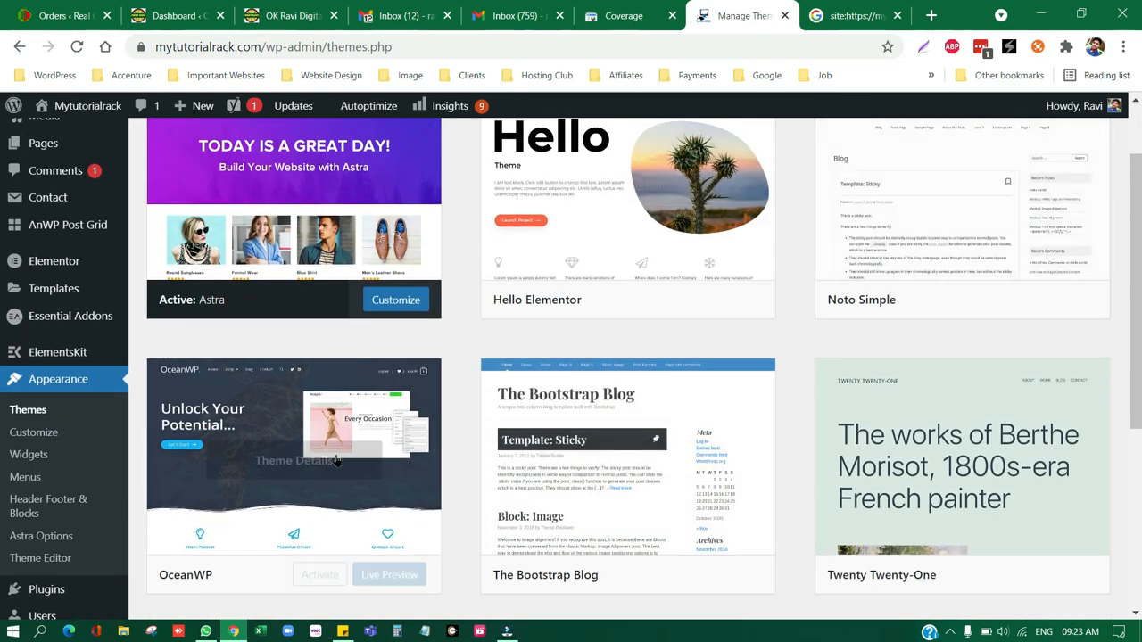
pyautogui.click(336, 457)
pyautogui.click(1083, 585)
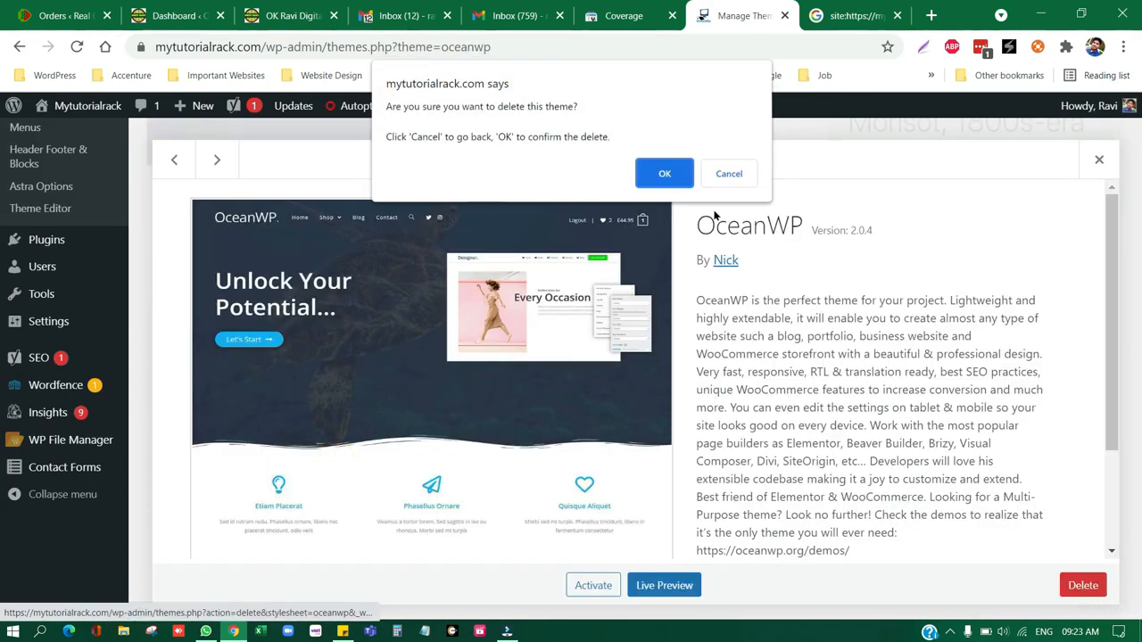
pyautogui.click(664, 175)
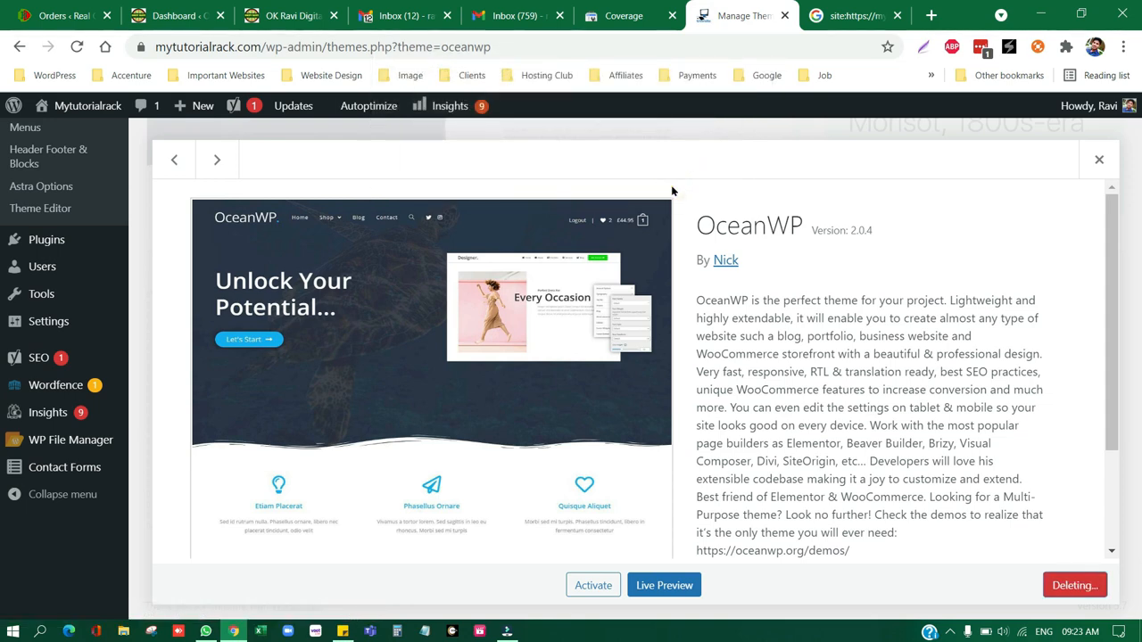
# Delete the inactive Hello Elementor theme and confirm its removal
pyautogui.scroll(3, 624, 267)
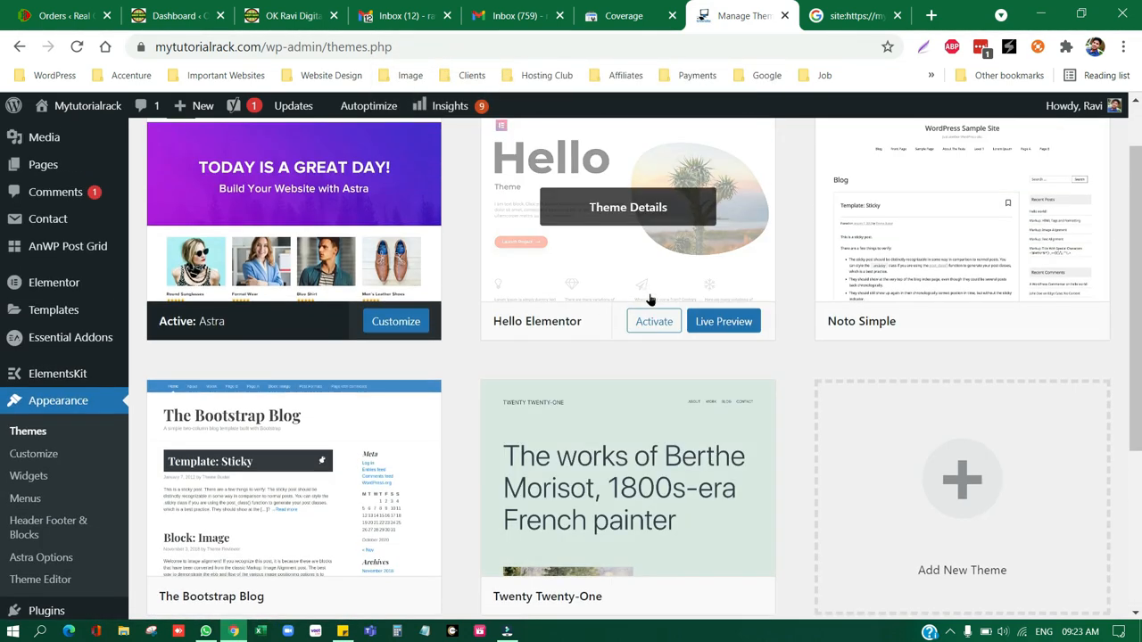
pyautogui.click(655, 280)
pyautogui.click(1071, 583)
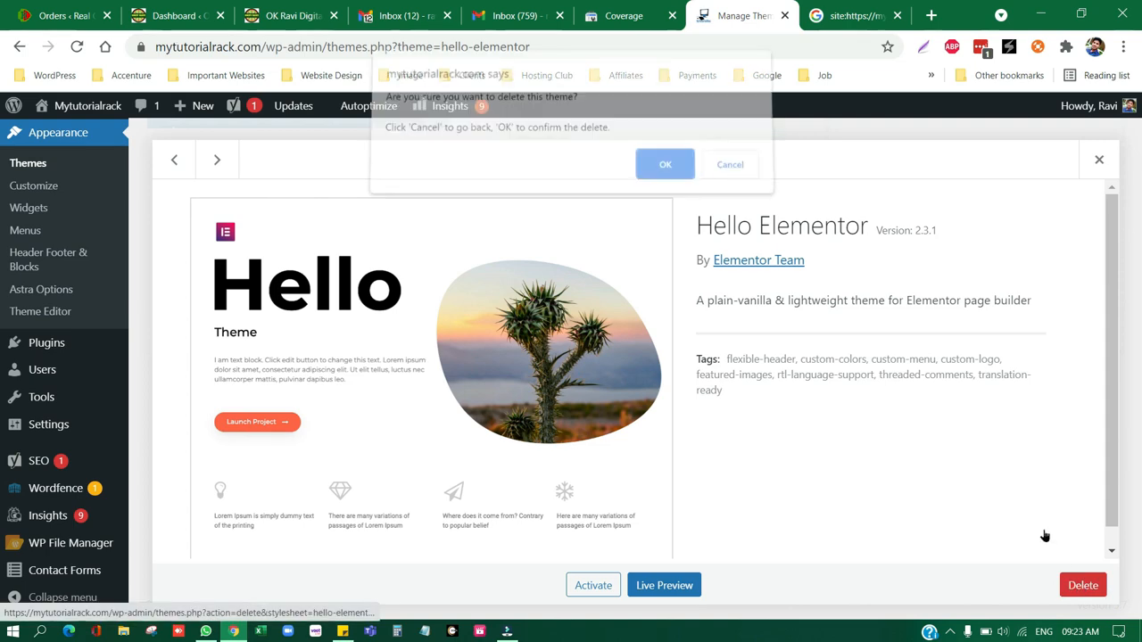
pyautogui.click(681, 179)
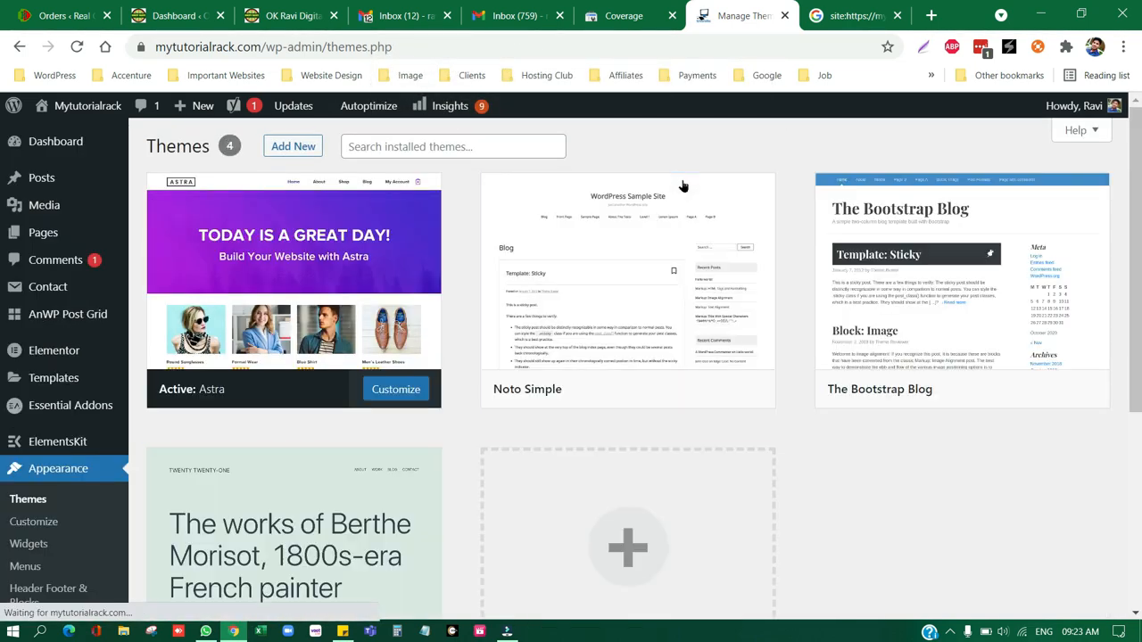
# Delete the inactive Noto Simple theme and confirm its removal
pyautogui.click(594, 331)
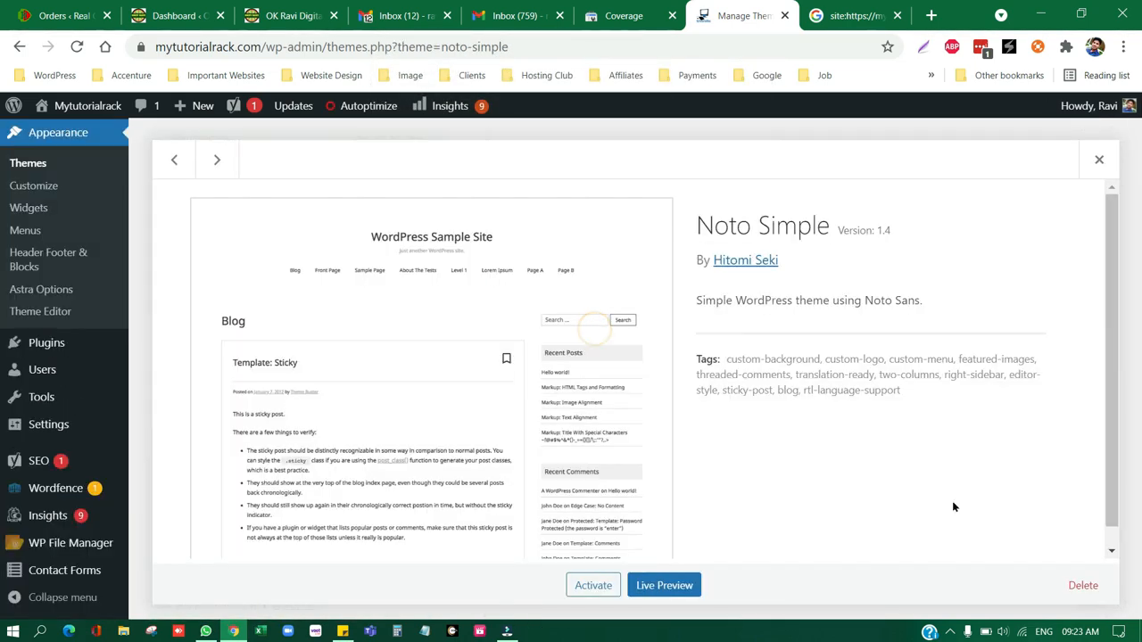
pyautogui.click(1083, 585)
pyautogui.click(663, 175)
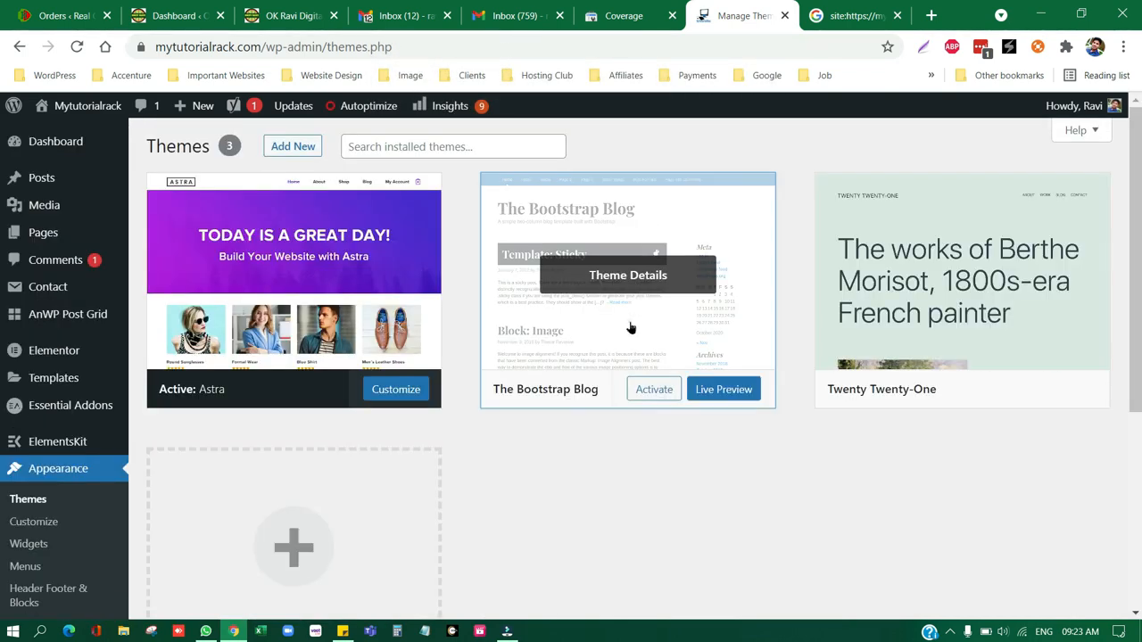
# Delete the inactive theme The Bootstrap Blog and confirm its removal
pyautogui.click(624, 327)
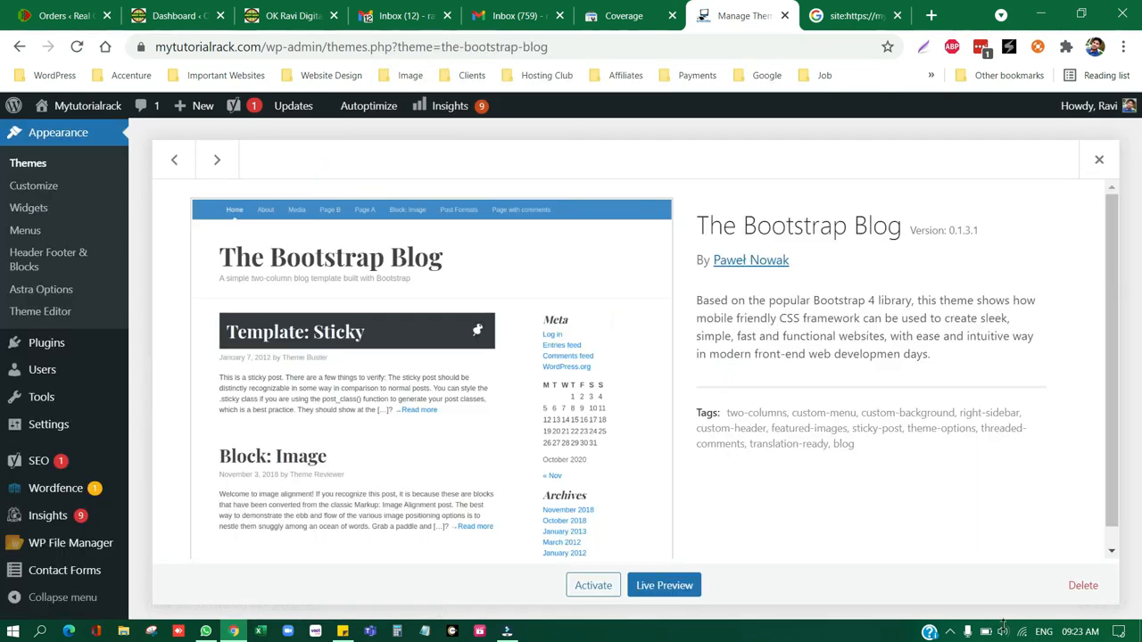
pyautogui.click(1080, 589)
pyautogui.click(670, 173)
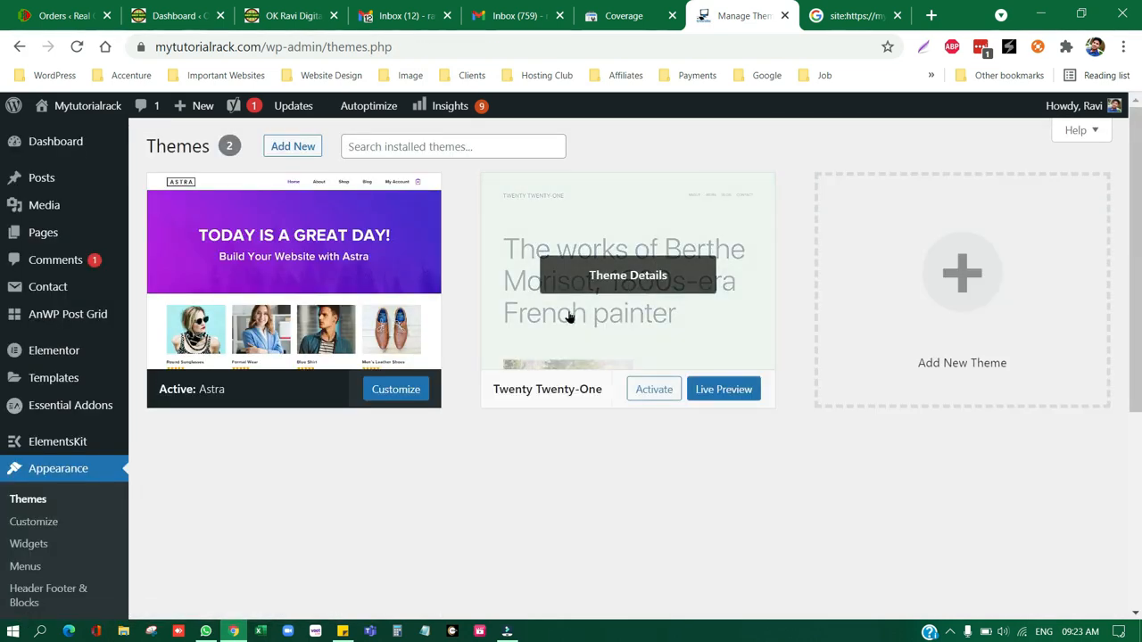
# Check the details of the two remaining themes, Twenty Twenty-One and Astra
pyautogui.click(602, 266)
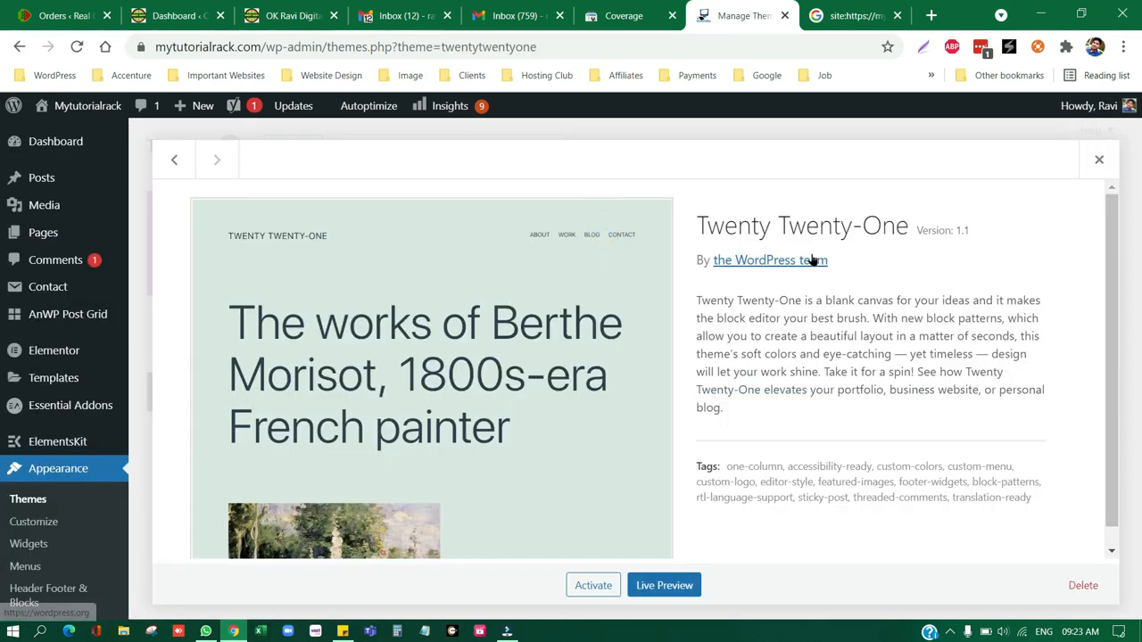
pyautogui.click(1099, 160)
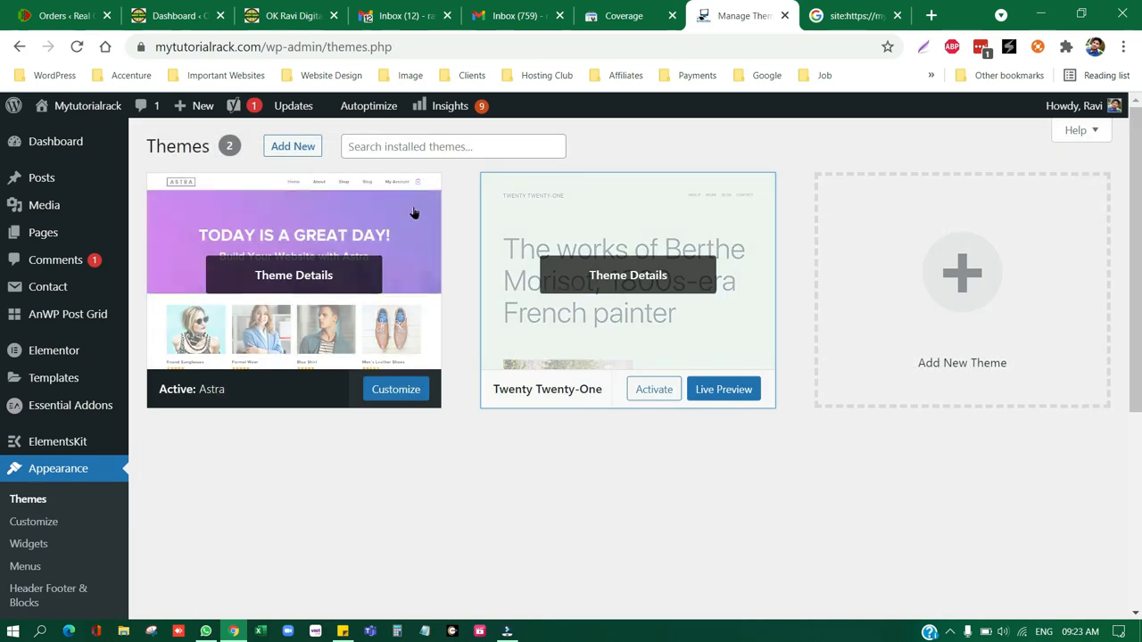
pyautogui.click(413, 215)
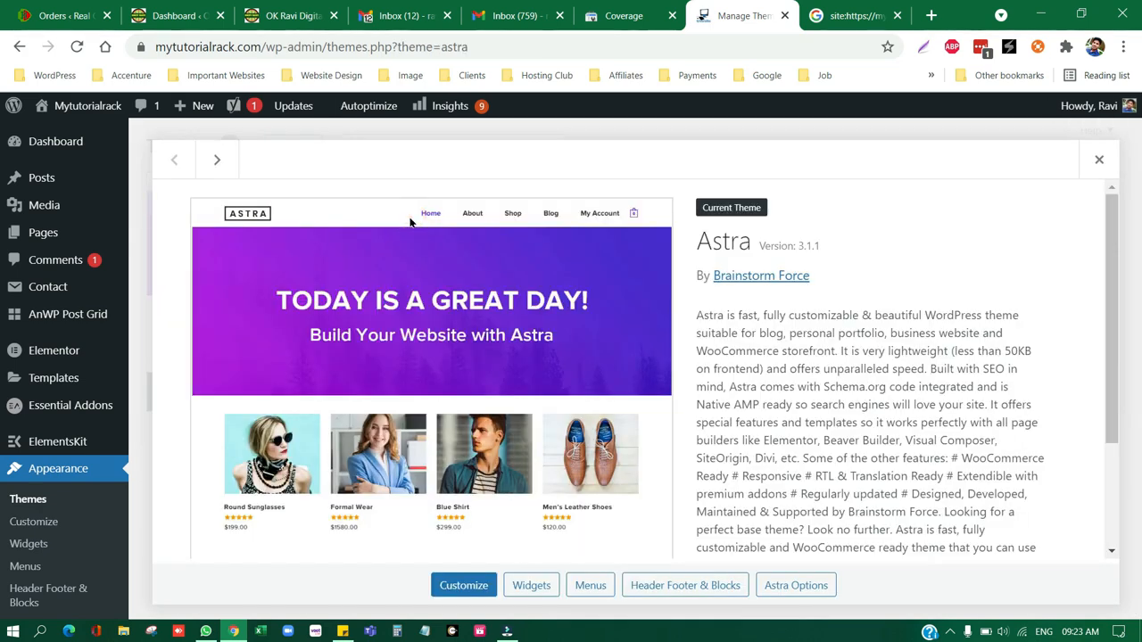
pyautogui.click(1098, 160)
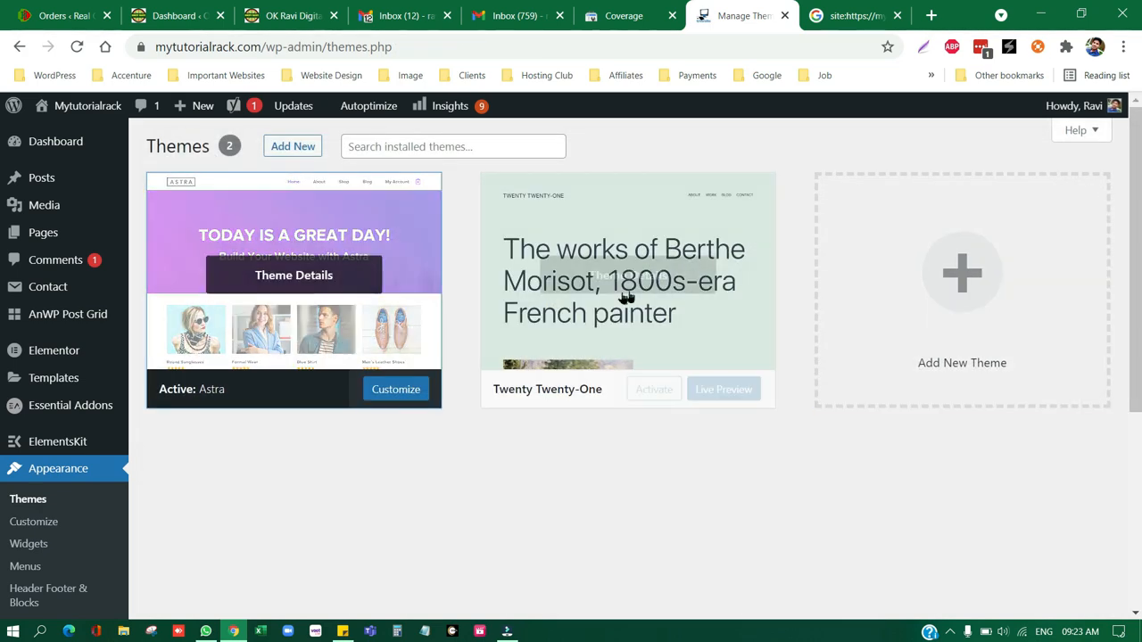
# Review the installed plugins, including Yoast SEO Premium's version, and filter the list to the inactive ones
pyautogui.scroll(-4, 116, 433)
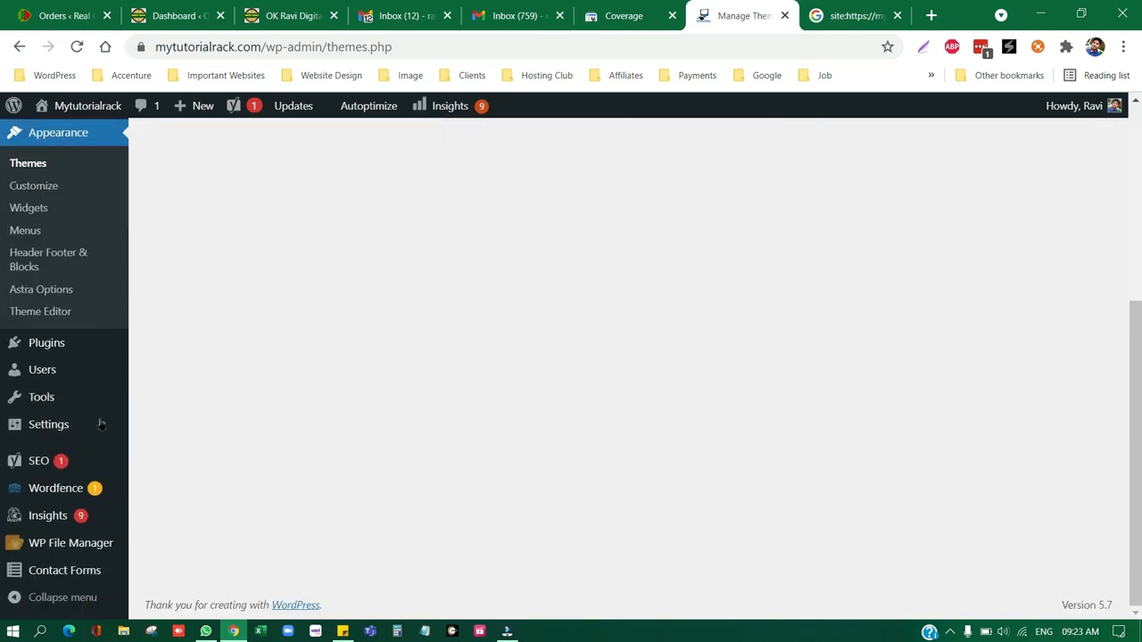
pyautogui.moveTo(83, 482)
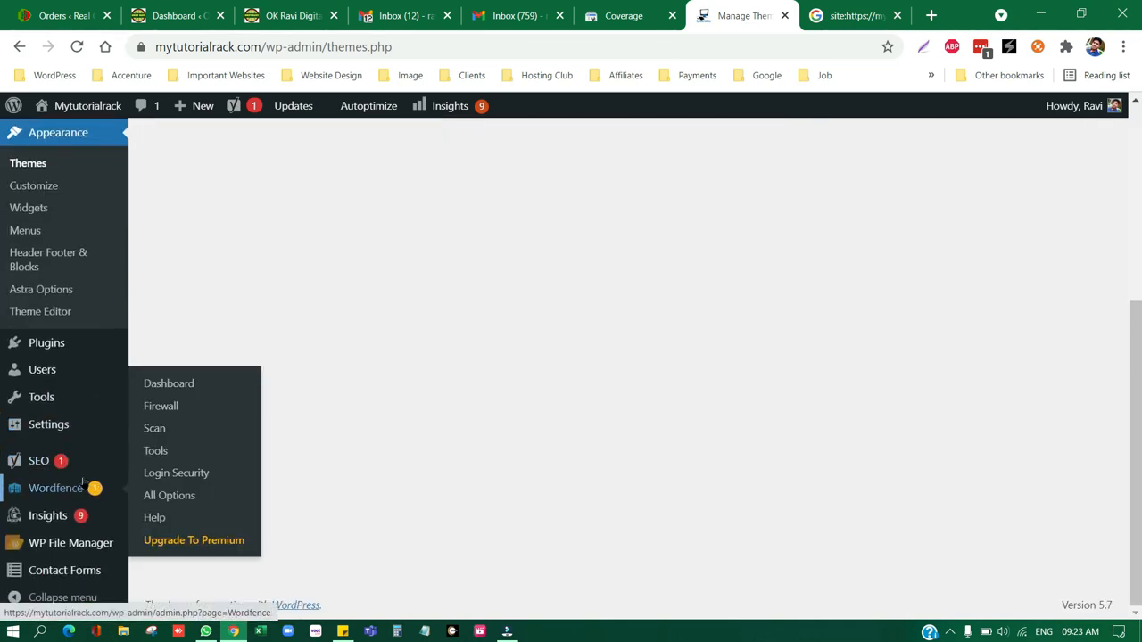
pyautogui.click(61, 346)
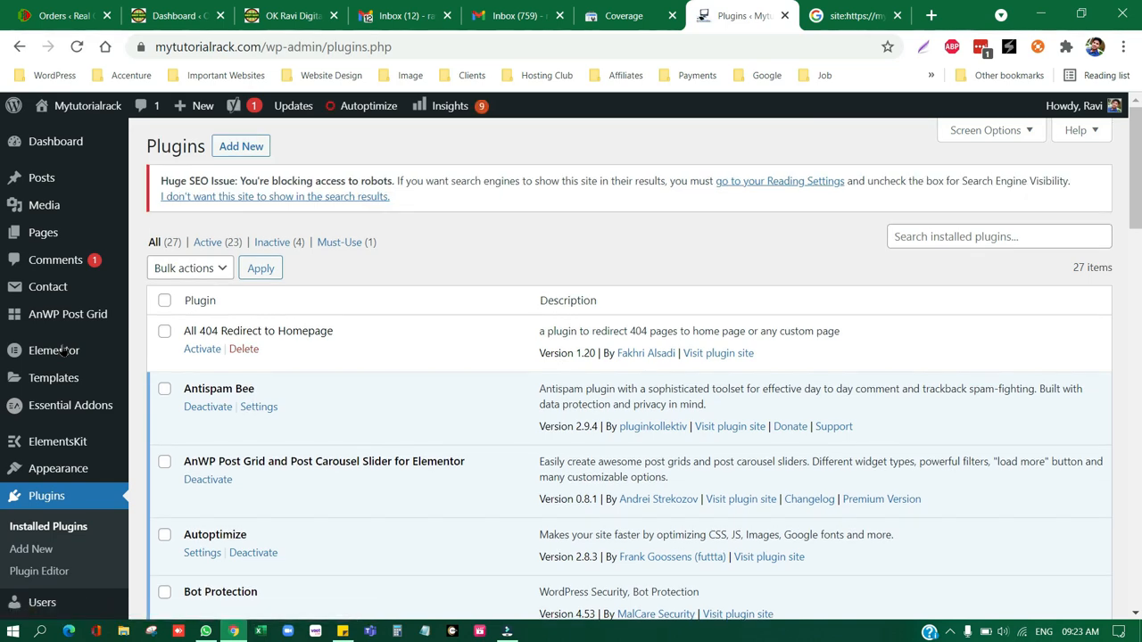
pyautogui.scroll(-5, 341, 367)
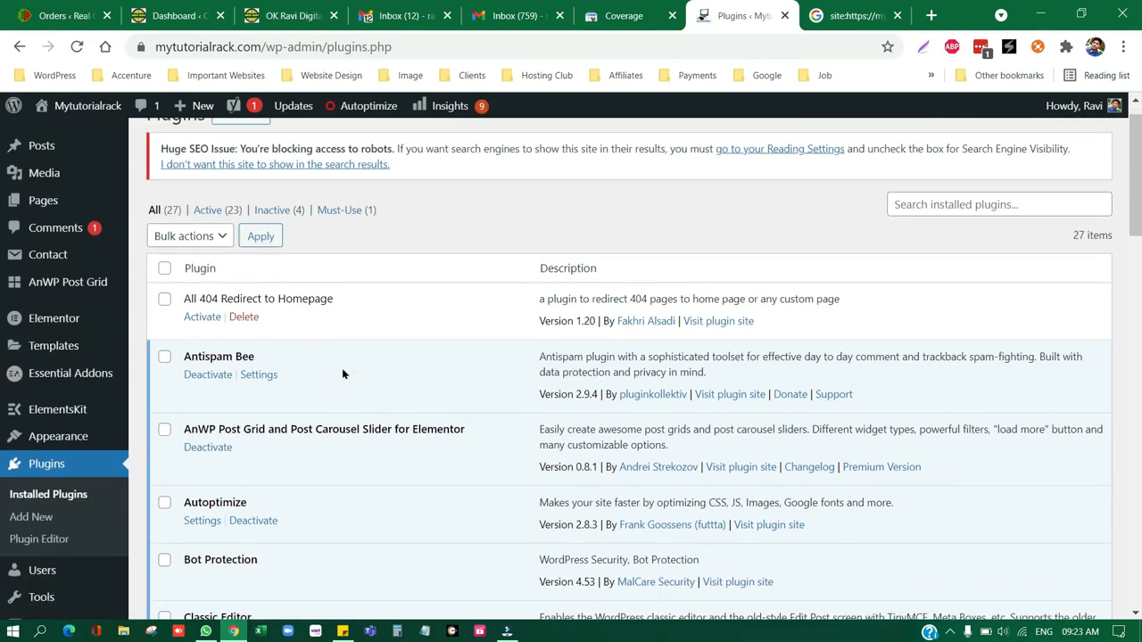
pyautogui.scroll(-10, 342, 368)
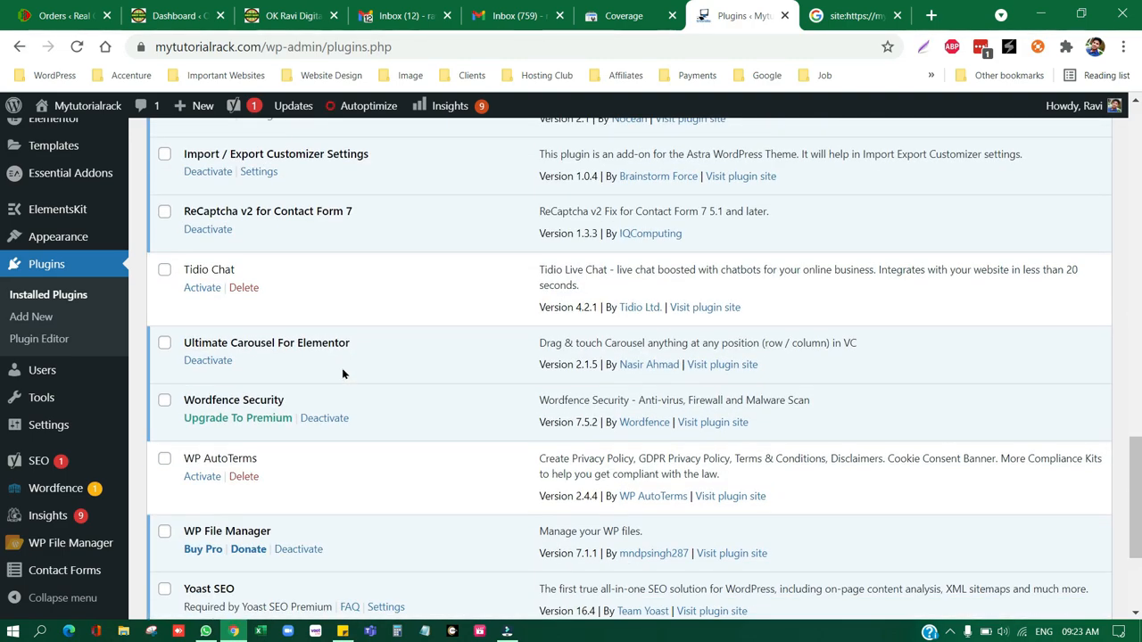
pyautogui.scroll(-3, 342, 367)
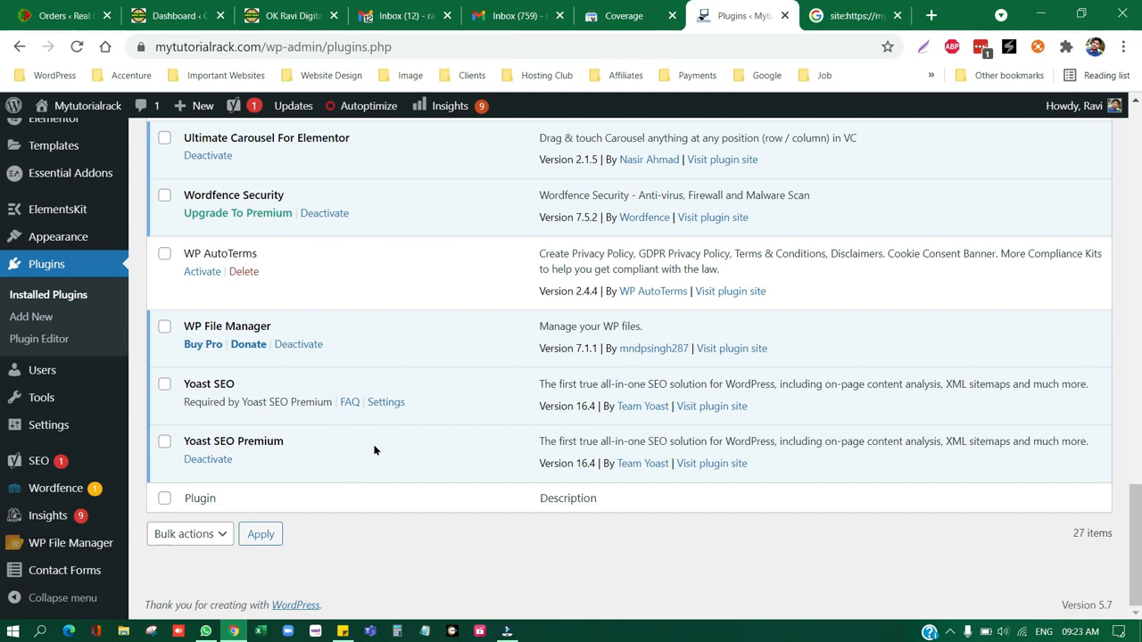
pyautogui.moveTo(308, 443); pyautogui.dragTo(183, 440)
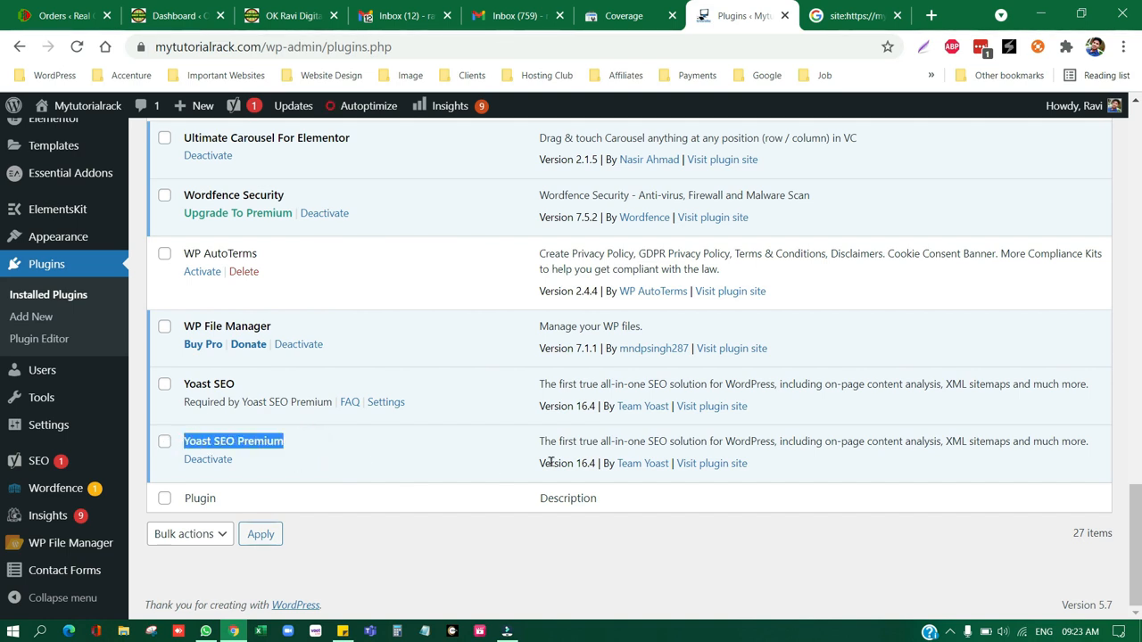
pyautogui.moveTo(578, 463); pyautogui.dragTo(601, 461)
pyautogui.scroll(20, 349, 308)
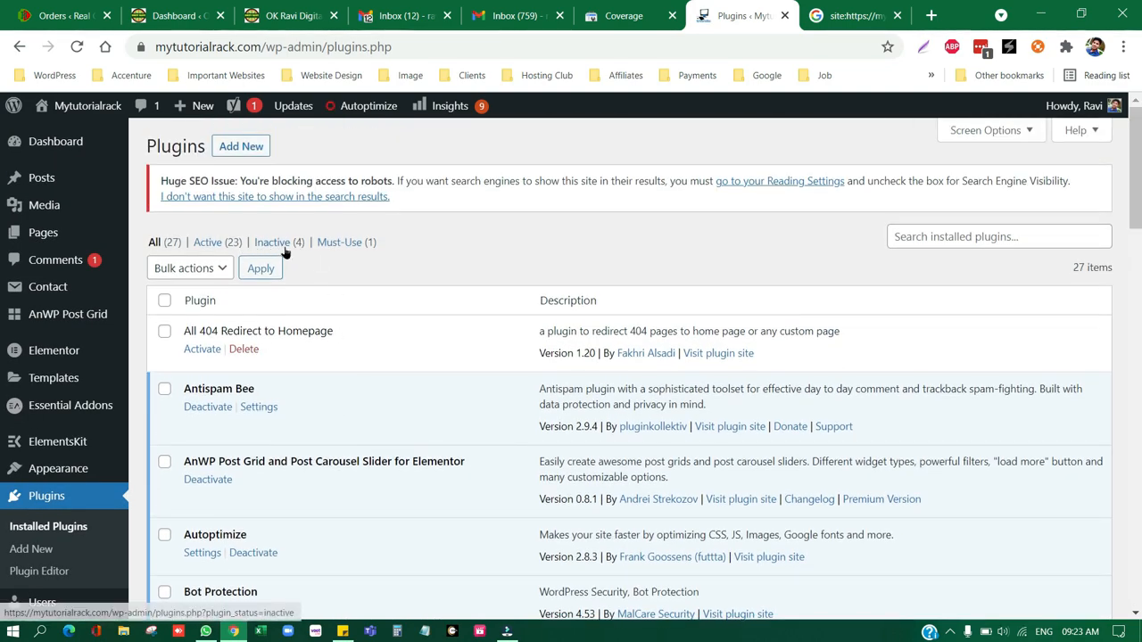
pyautogui.click(284, 250)
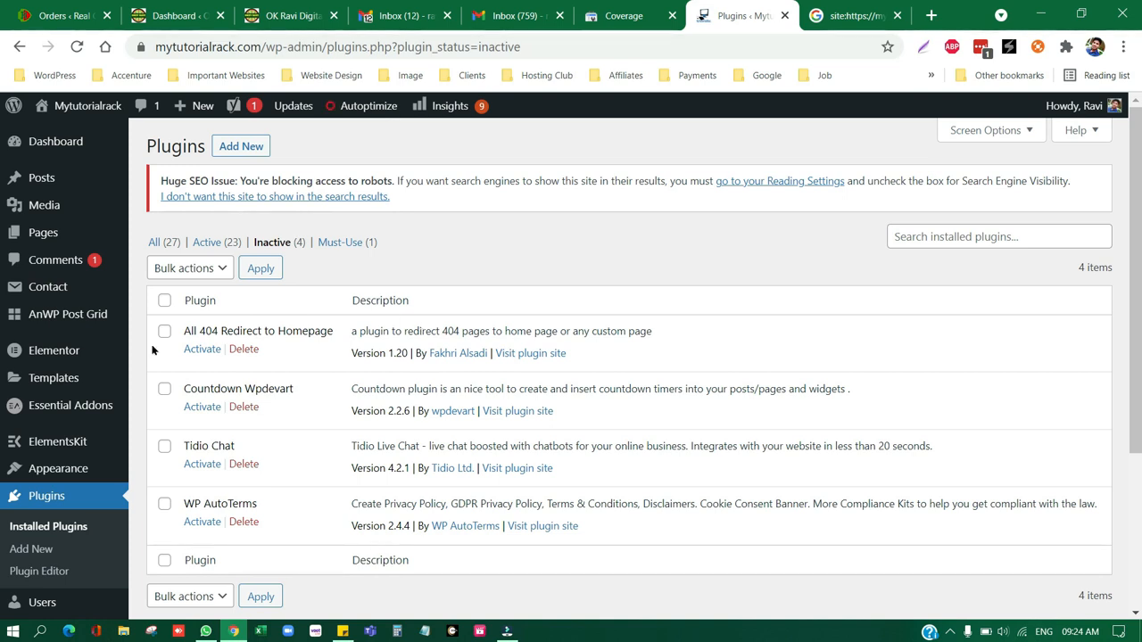
# Run a new Wordfence scan of the site and review the issues it reports
pyautogui.scroll(-3, 151, 350)
pyautogui.moveTo(104, 473)
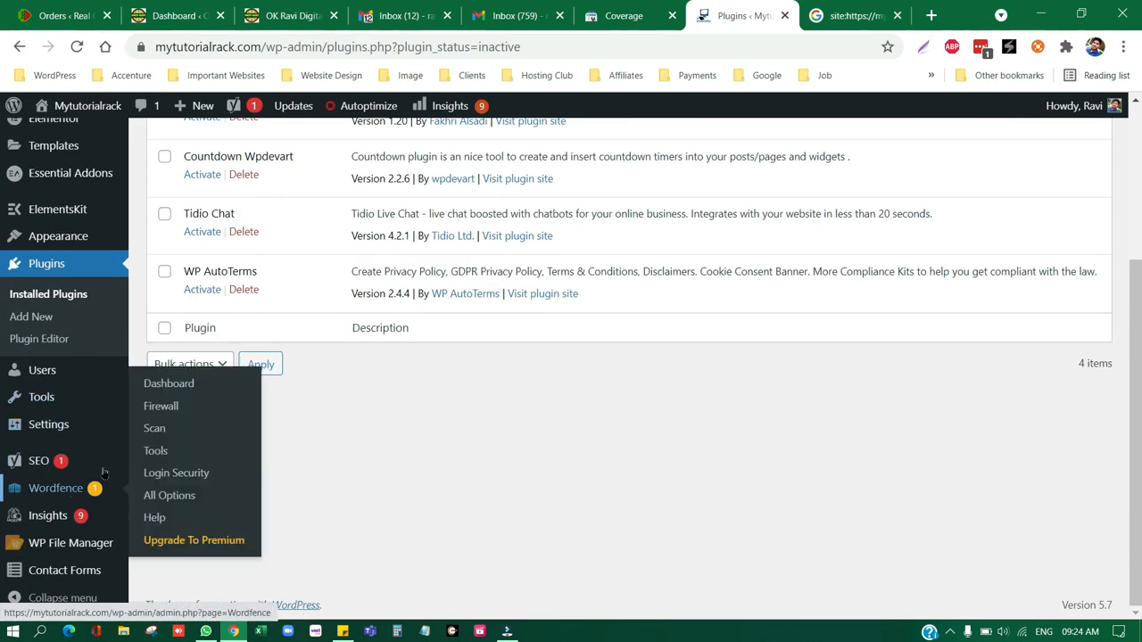
pyautogui.click(154, 430)
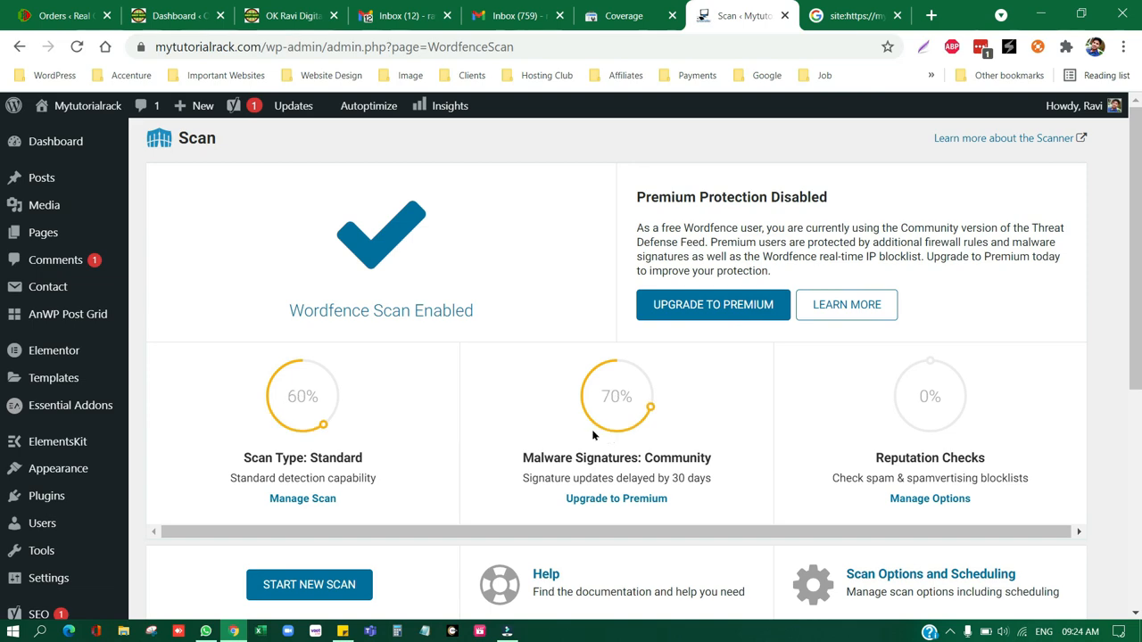
pyautogui.scroll(-5, 594, 435)
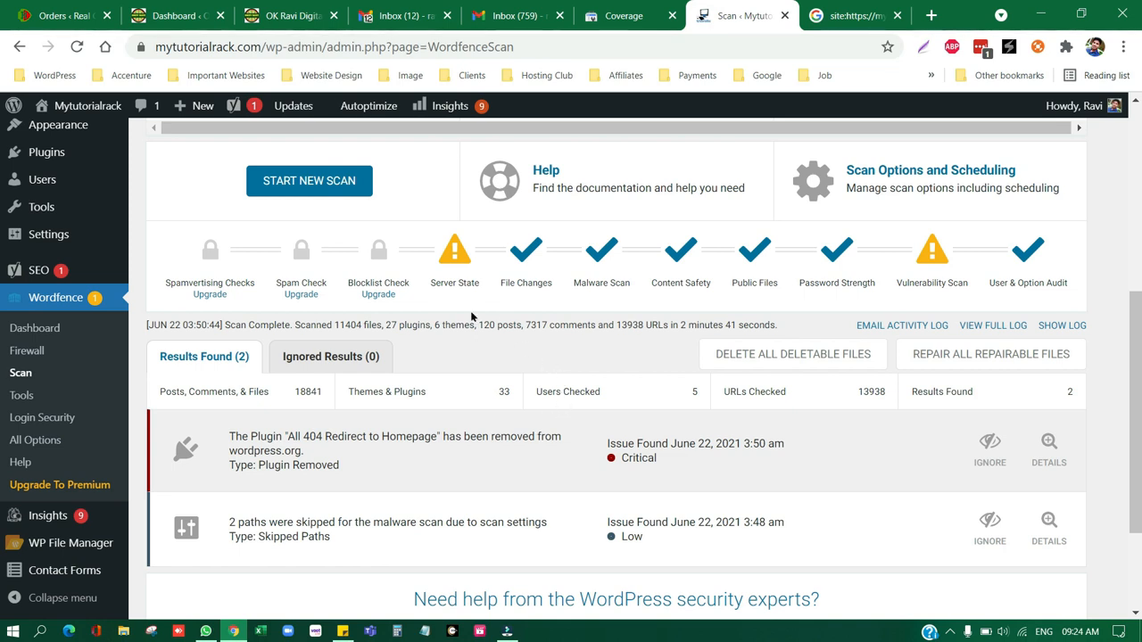
pyautogui.click(307, 186)
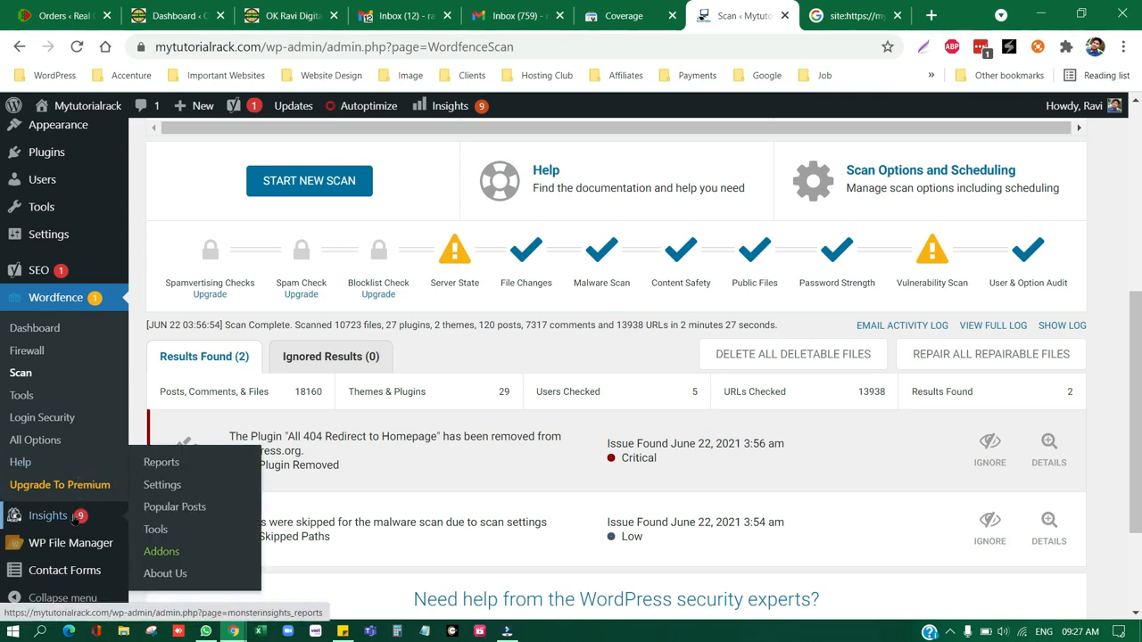
pyautogui.scroll(-2, 75, 464)
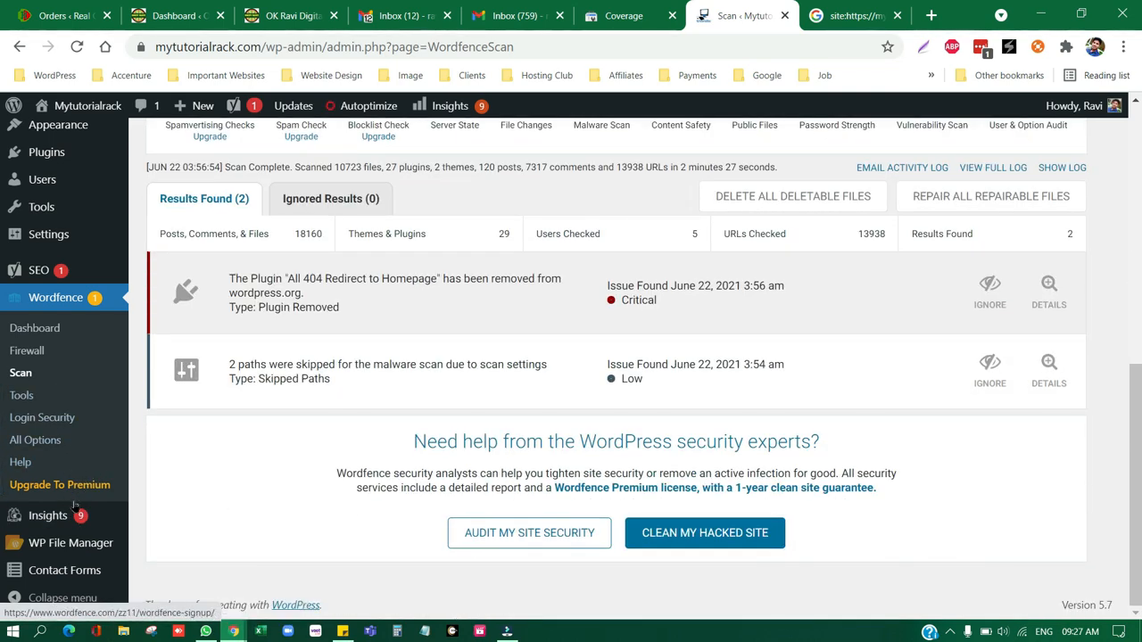
pyautogui.scroll(2, 74, 504)
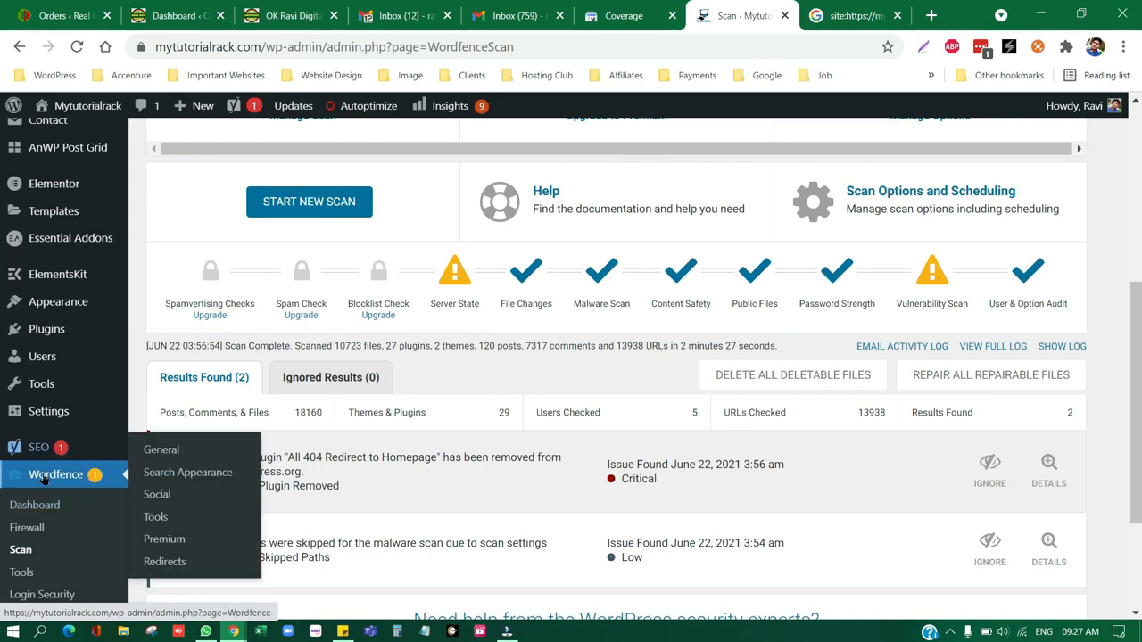
# Delete the inactive plugin All 404 Redirect to Homepage from the installed plugins and confirm its removal
pyautogui.click(57, 330)
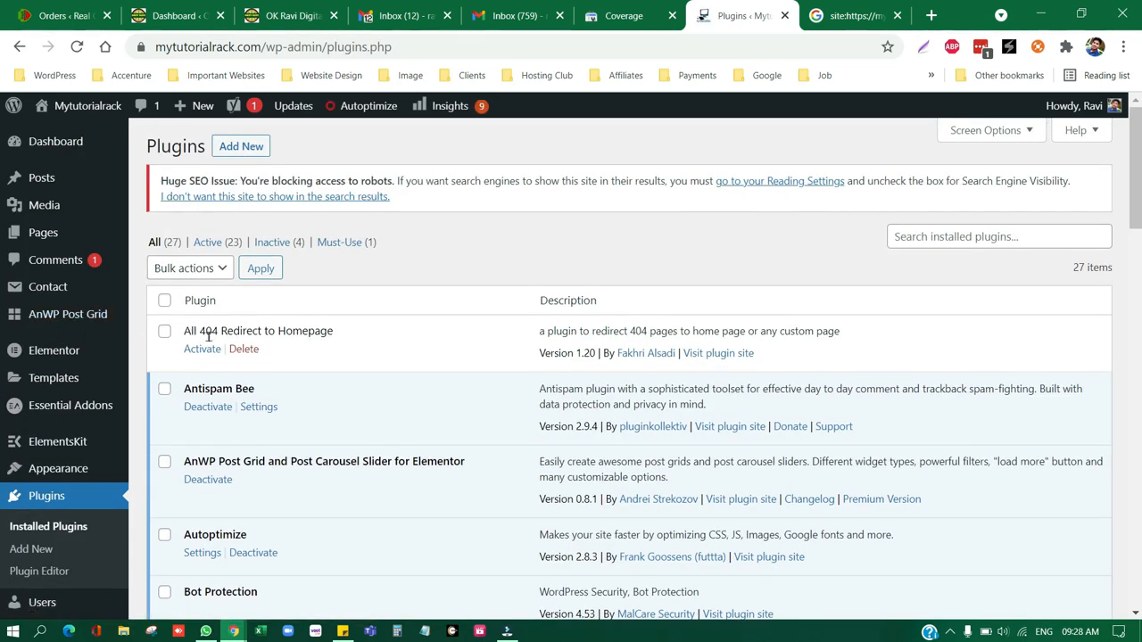
pyautogui.click(242, 349)
pyautogui.click(651, 141)
# Upload the plugin package yoast-wordpress-seo-premium.zip from the Downloads folder for installation
pyautogui.scroll(-4, 288, 364)
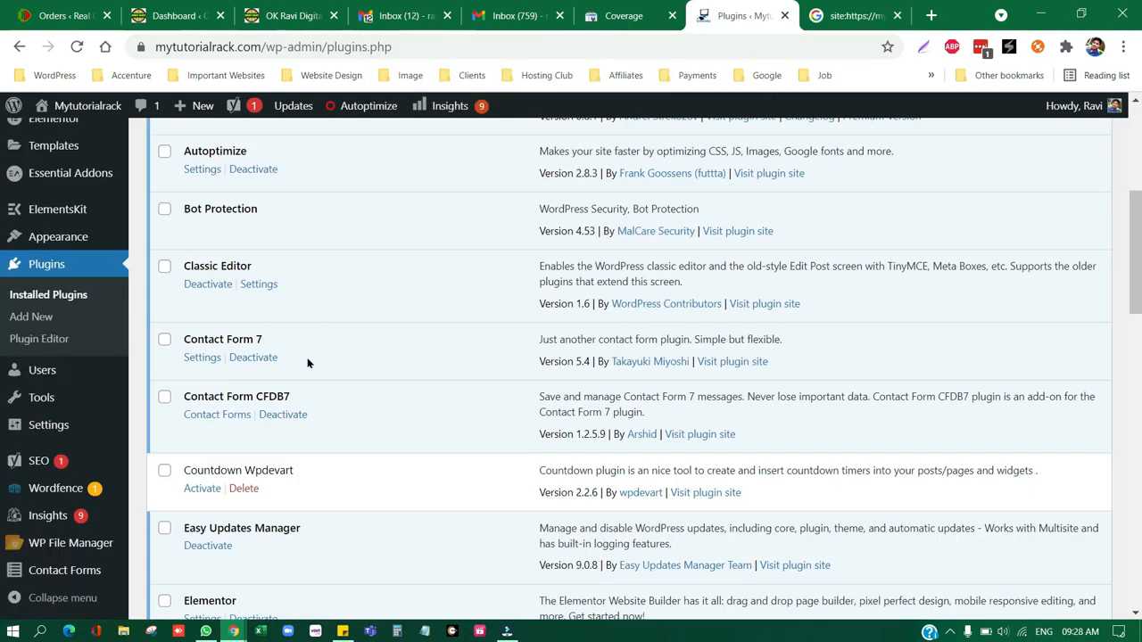
pyautogui.scroll(-10, 308, 362)
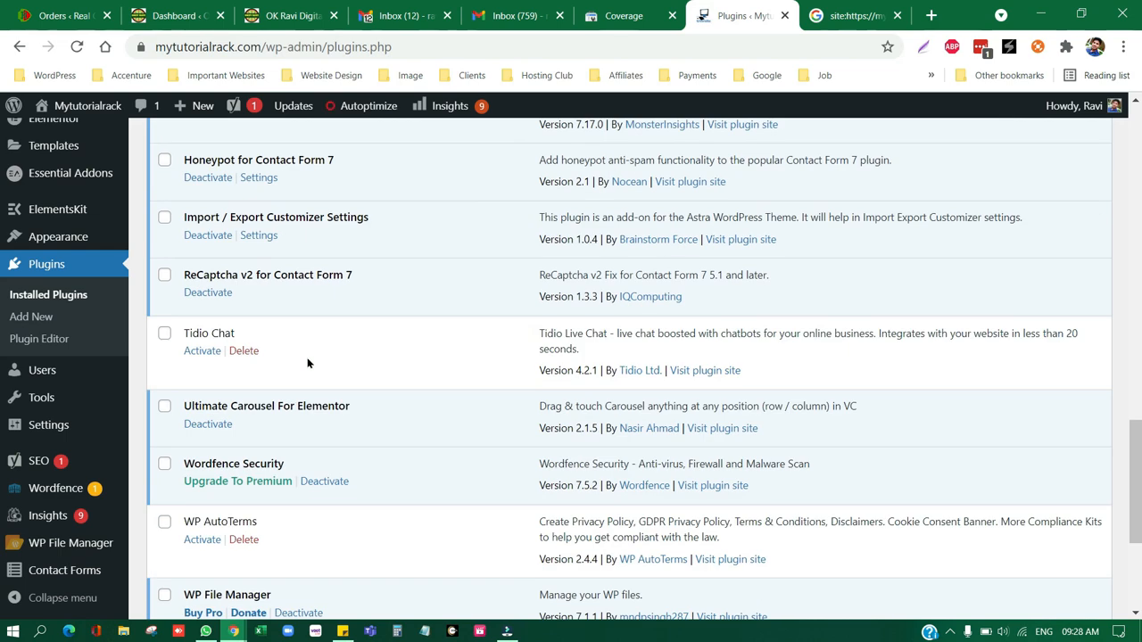
pyautogui.scroll(-3, 314, 360)
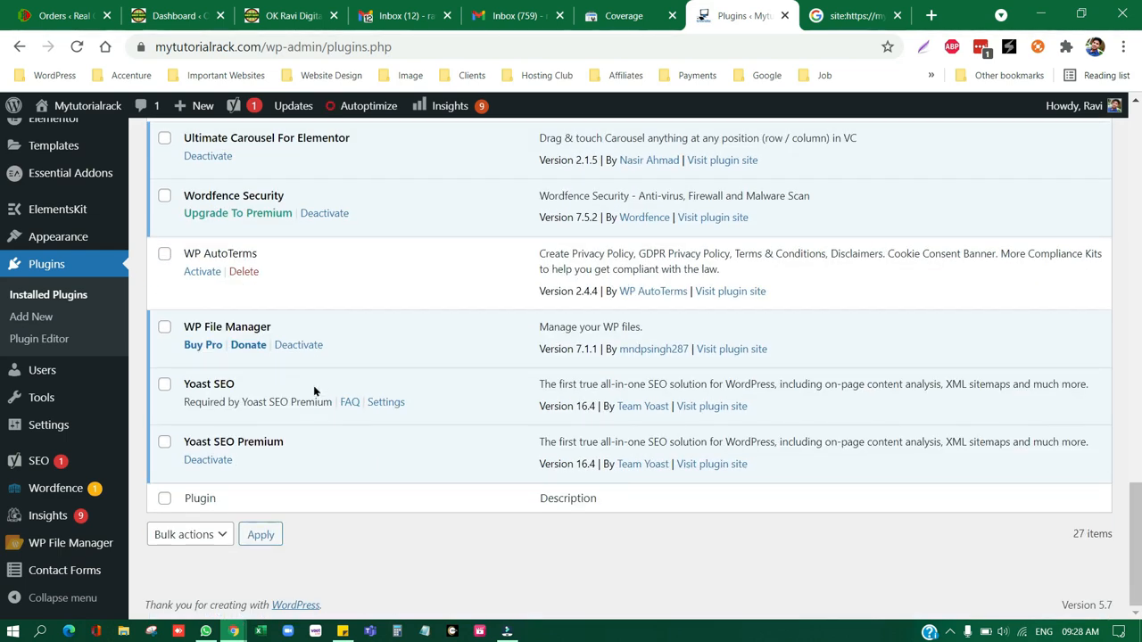
pyautogui.scroll(5, 342, 411)
pyautogui.scroll(10, 339, 382)
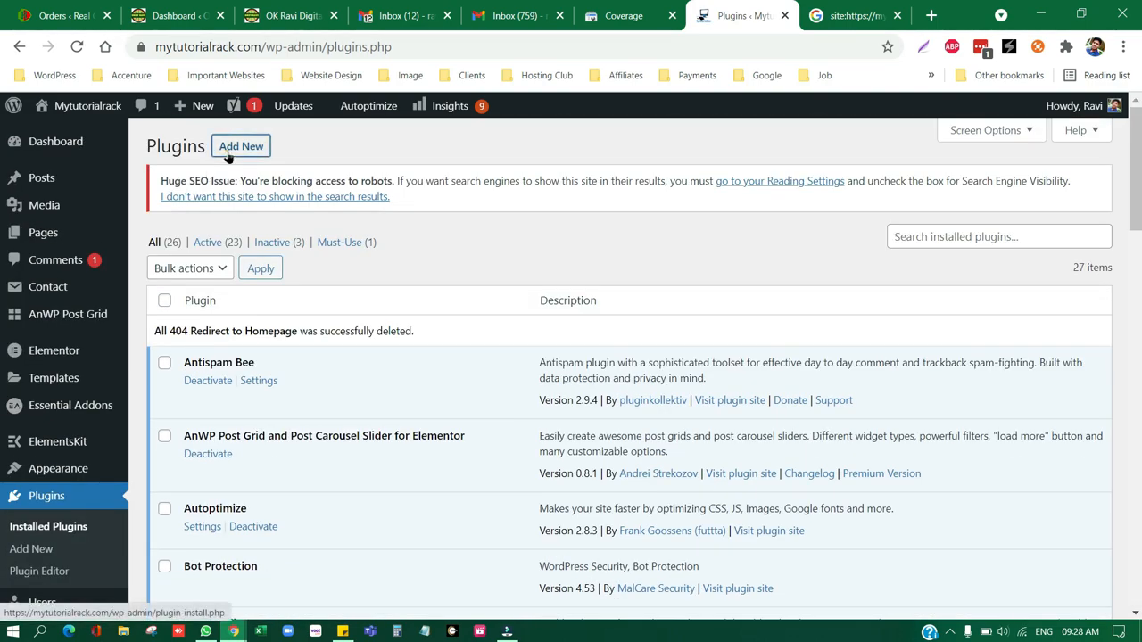
pyautogui.click(229, 155)
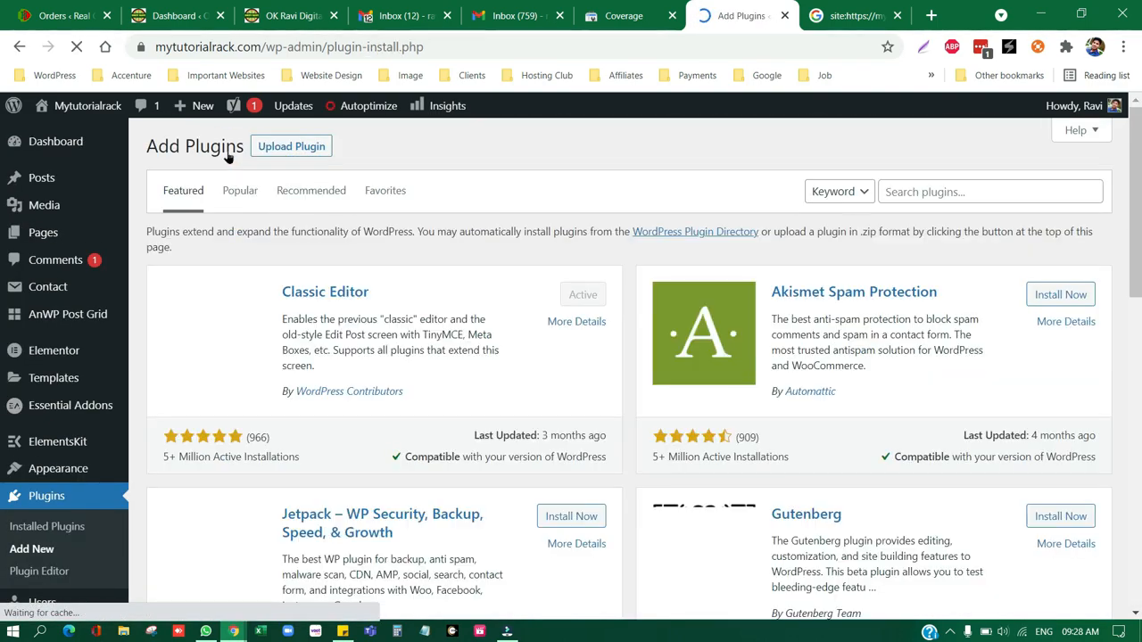
pyautogui.click(300, 149)
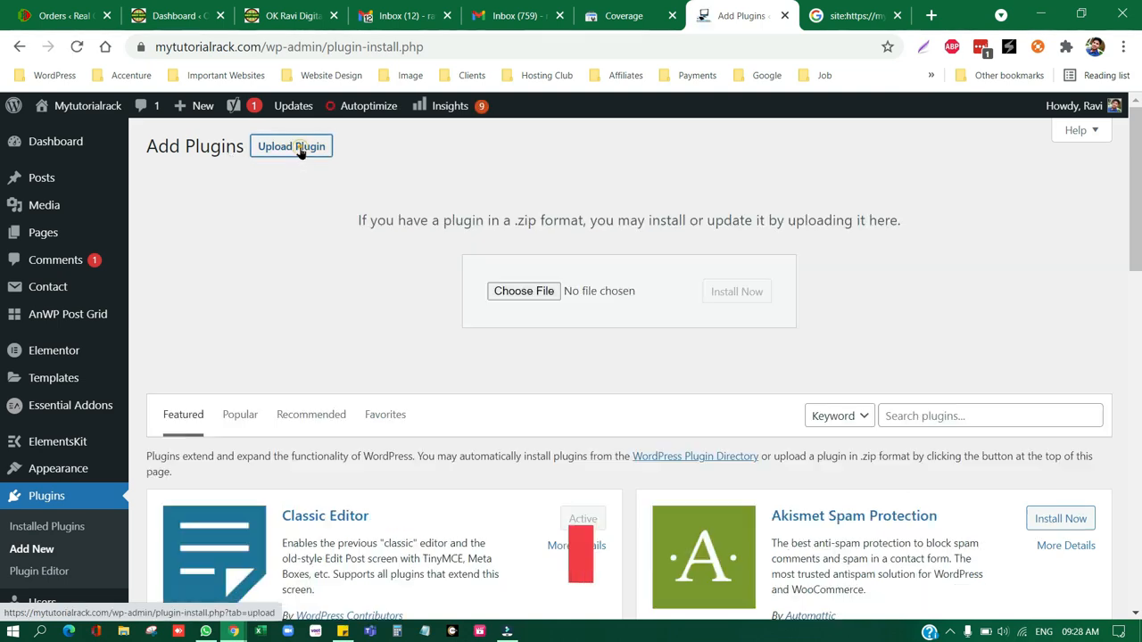
pyautogui.click(515, 291)
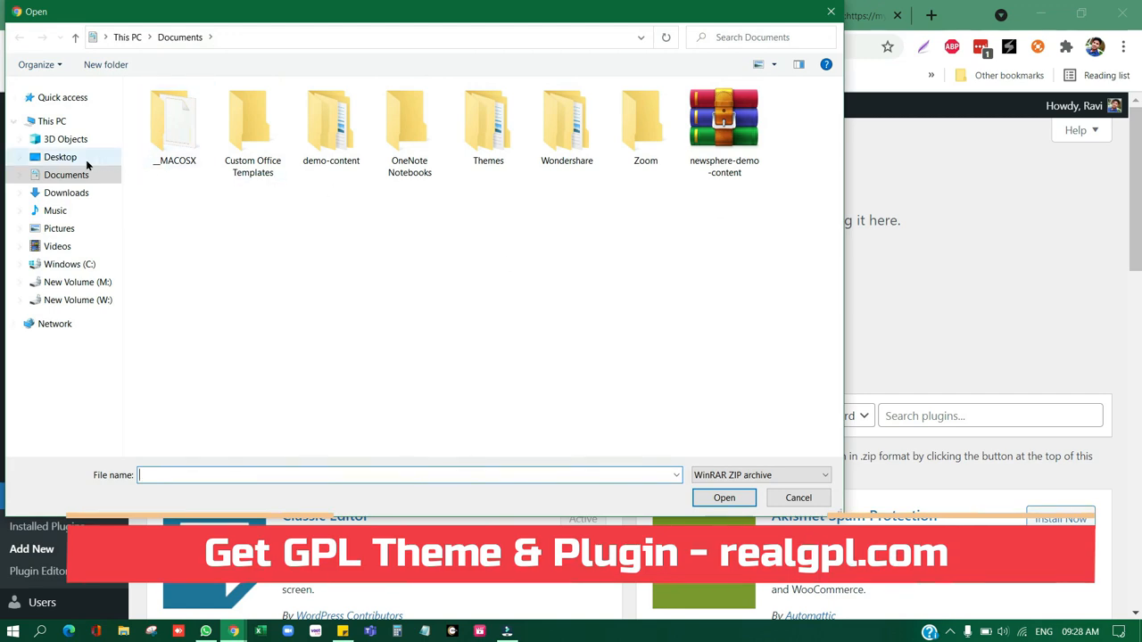
pyautogui.click(61, 198)
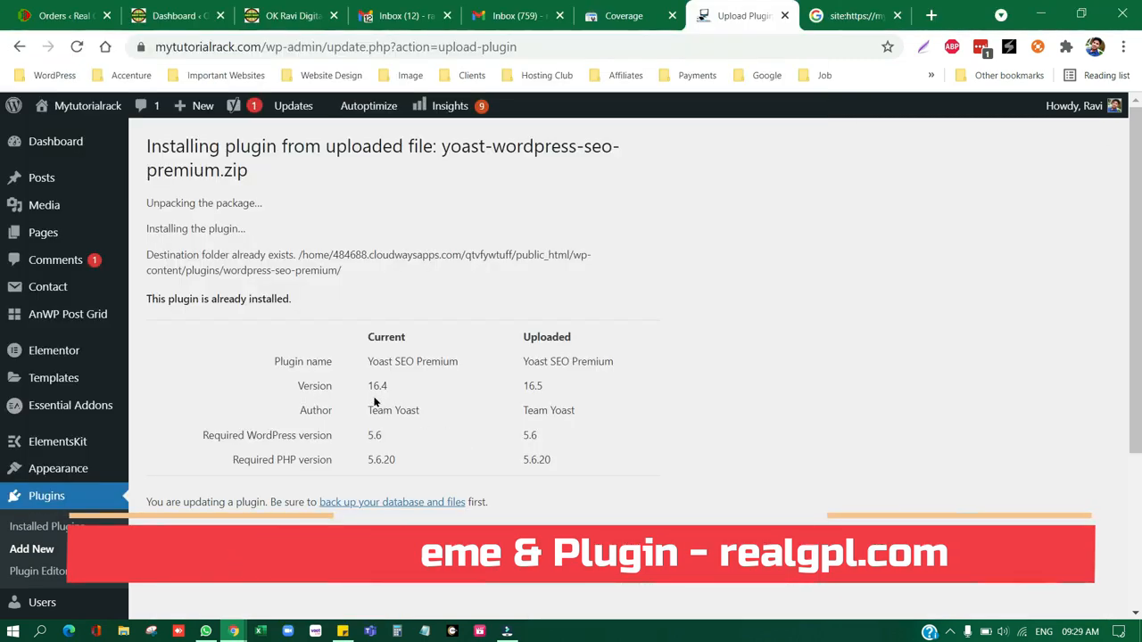
# Compare the current and uploaded Yoast SEO Premium versions and replace the installed plugin with uploaded version 16.5
pyautogui.doubleClick(375, 387)
pyautogui.doubleClick(522, 385)
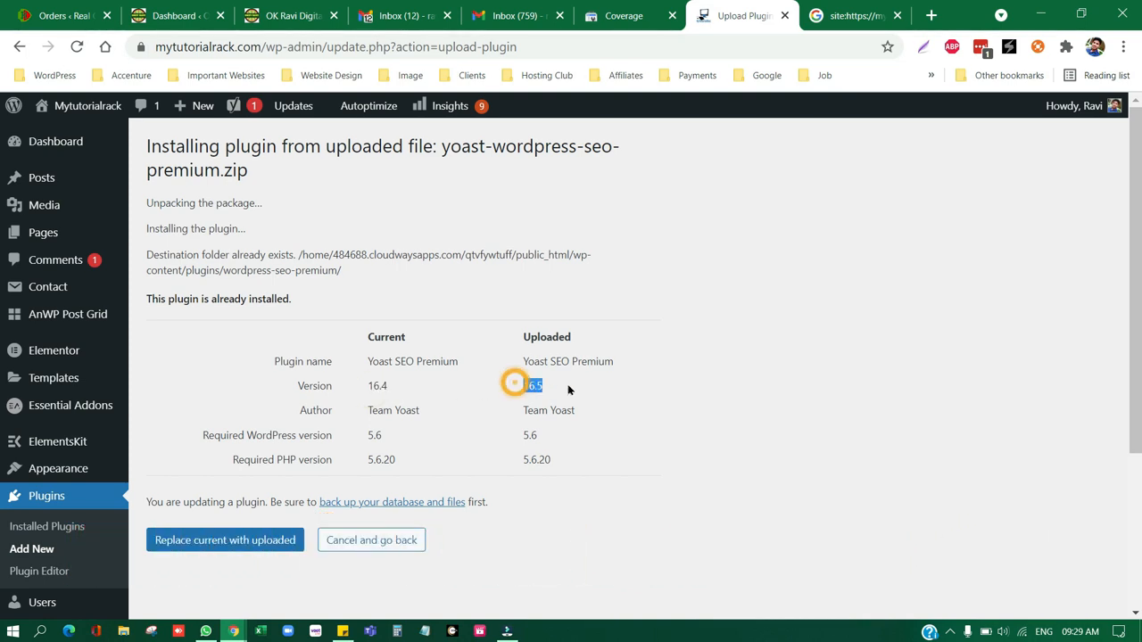
pyautogui.click(253, 541)
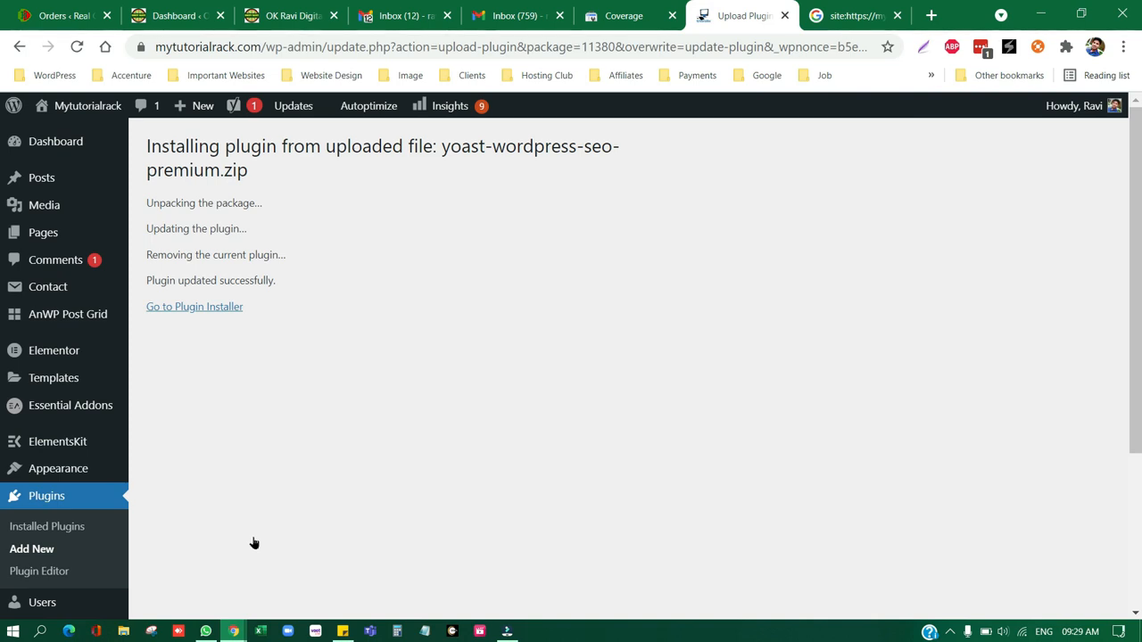
# Return to the list of installed plugins after the Yoast SEO Premium update
pyautogui.click(61, 500)
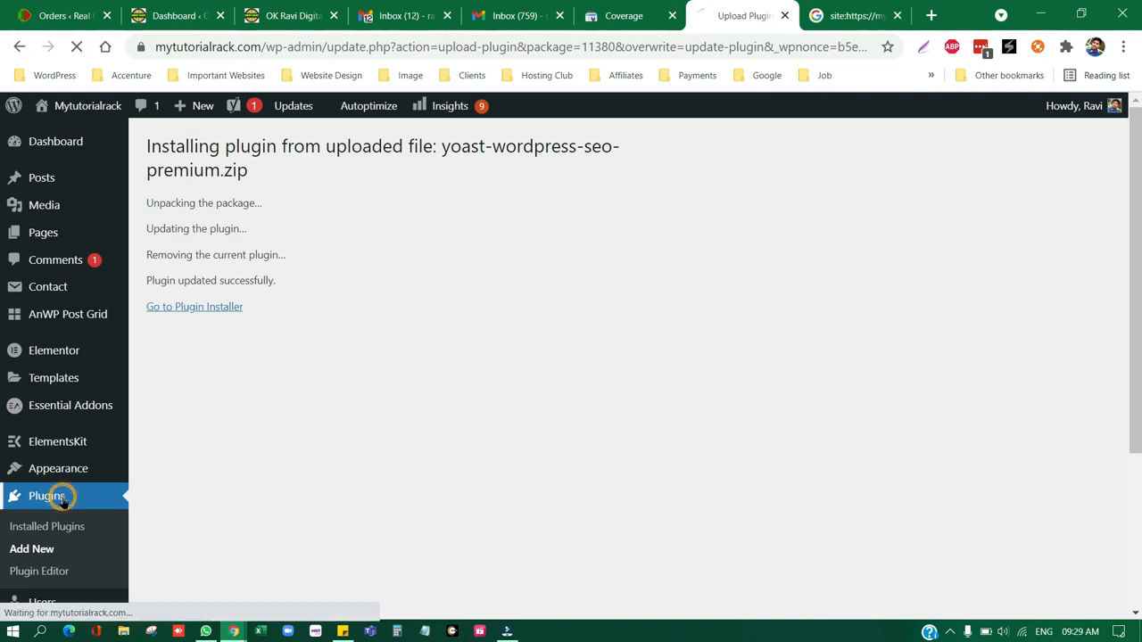
pyautogui.scroll(-3, 53, 509)
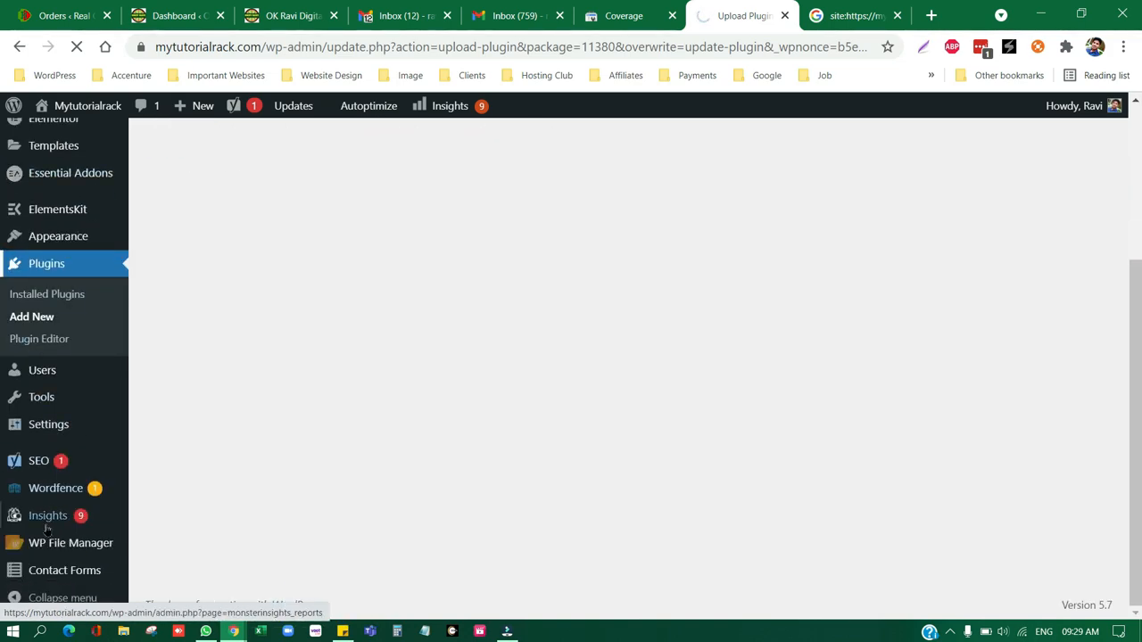
pyautogui.moveTo(71, 551)
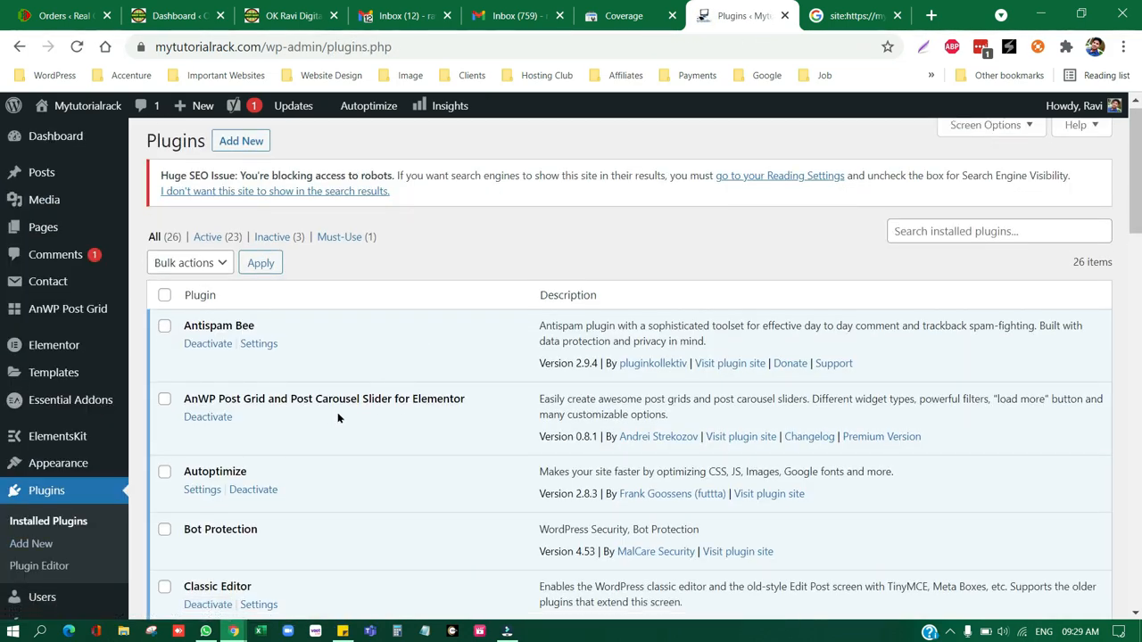
# Review the full list of installed plugins, from Antispam Bee down to Yoast SEO Premium
pyautogui.scroll(-4, 338, 416)
pyautogui.scroll(-5, 337, 416)
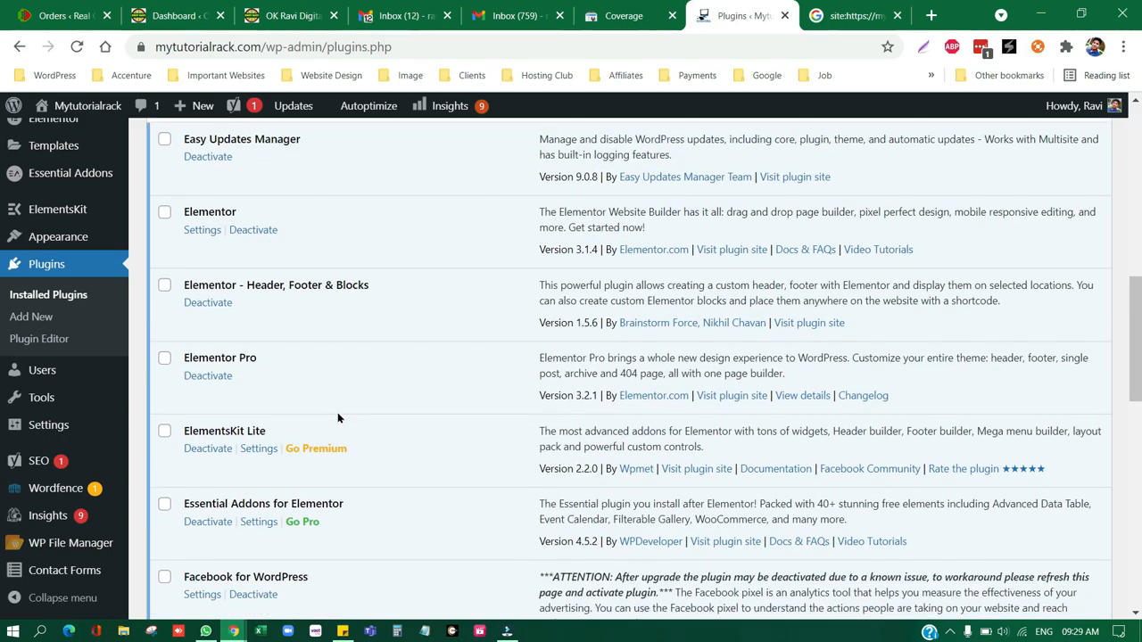
pyautogui.scroll(-4, 337, 416)
pyautogui.scroll(-2, 337, 416)
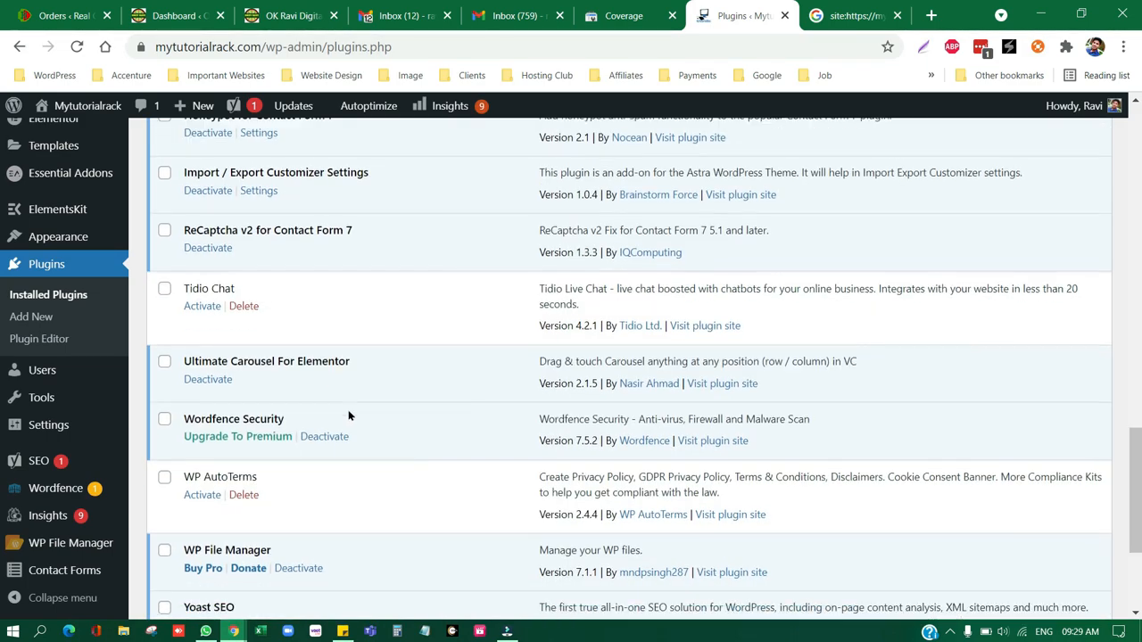
pyautogui.scroll(-3, 348, 414)
# Switch to the okeyravi.com site and view the Professional Memberships Plan – 7 Courses product page
pyautogui.click(293, 7)
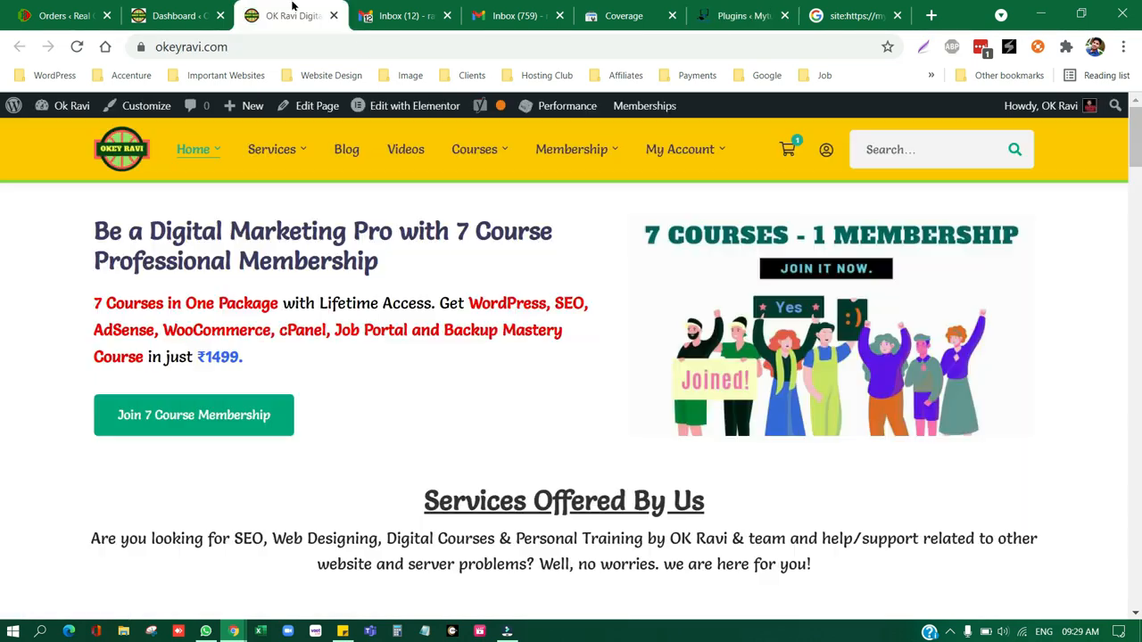
pyautogui.moveTo(486, 152)
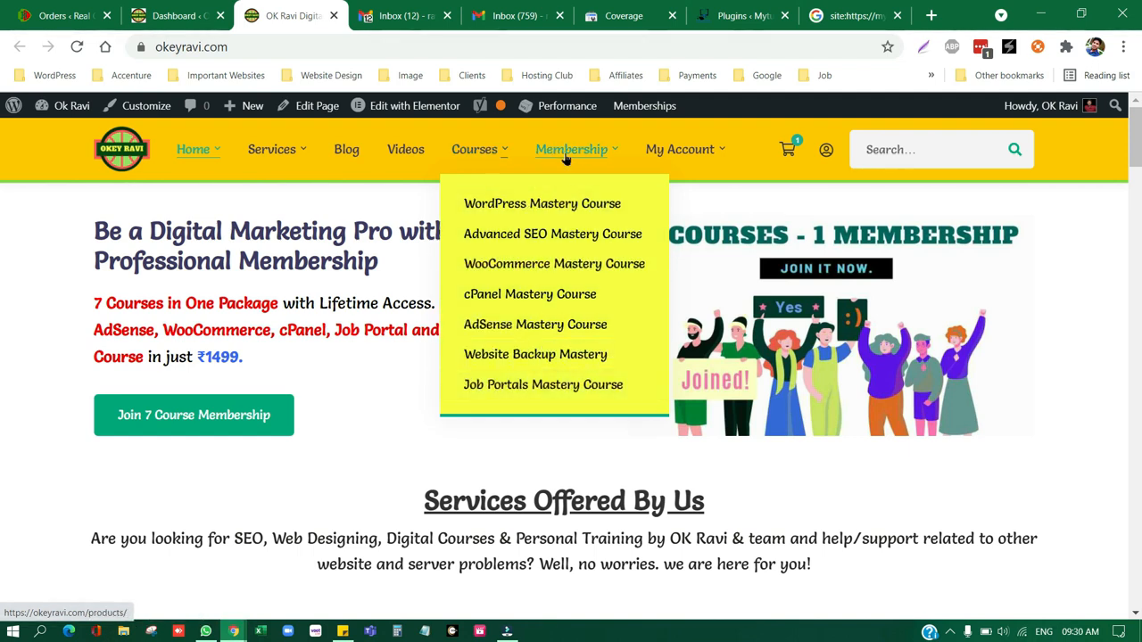
pyautogui.moveTo(571, 154)
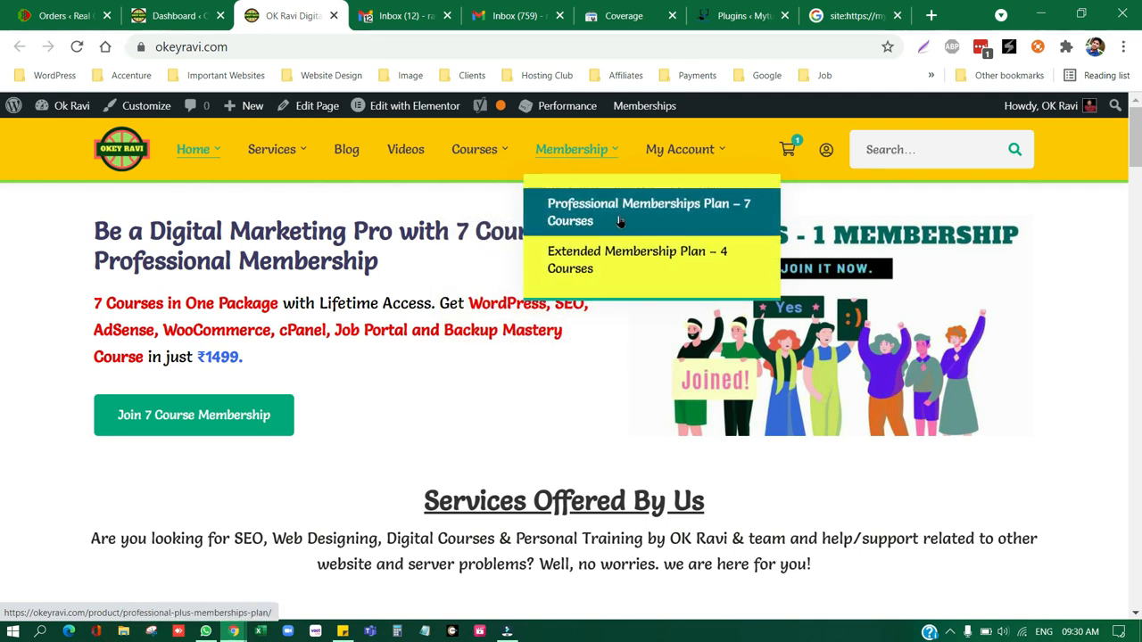
pyautogui.click(648, 222)
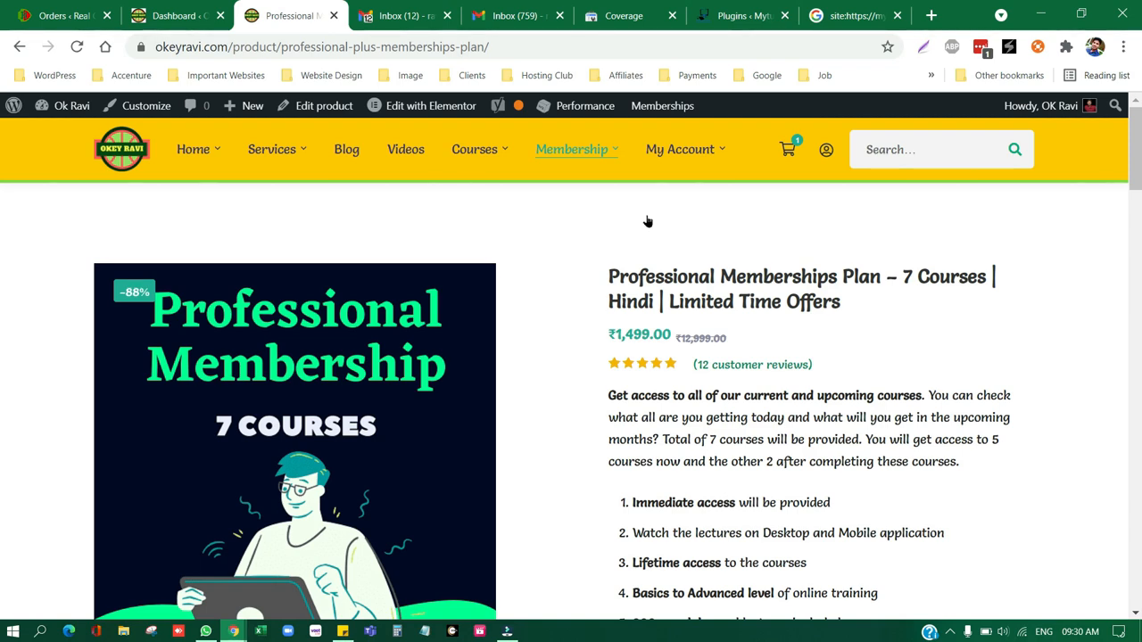
# Return to the mytutorialrack.com plugin list and look over the installed plugins again
pyautogui.click(738, 16)
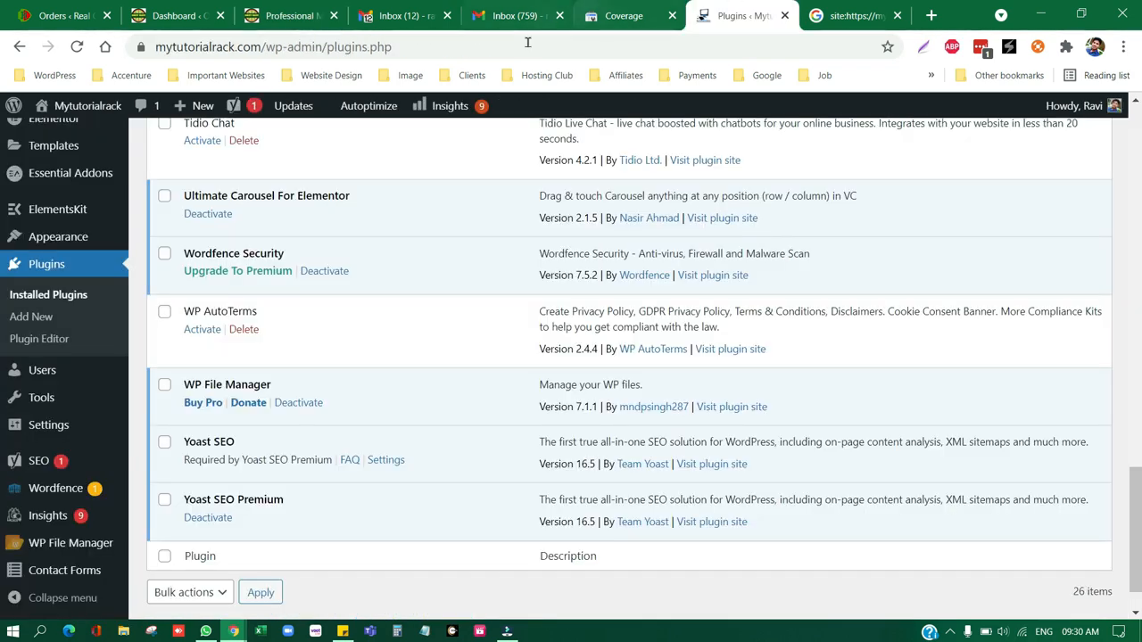
pyautogui.scroll(-1, 440, 326)
pyautogui.scroll(10, 440, 325)
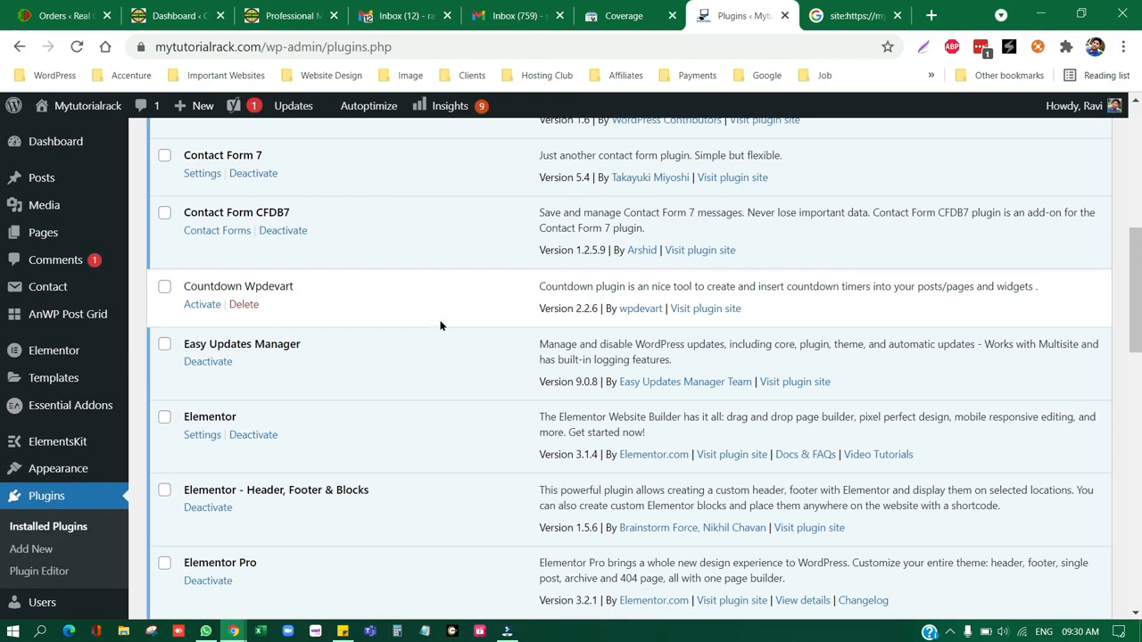
pyautogui.scroll(5, 440, 326)
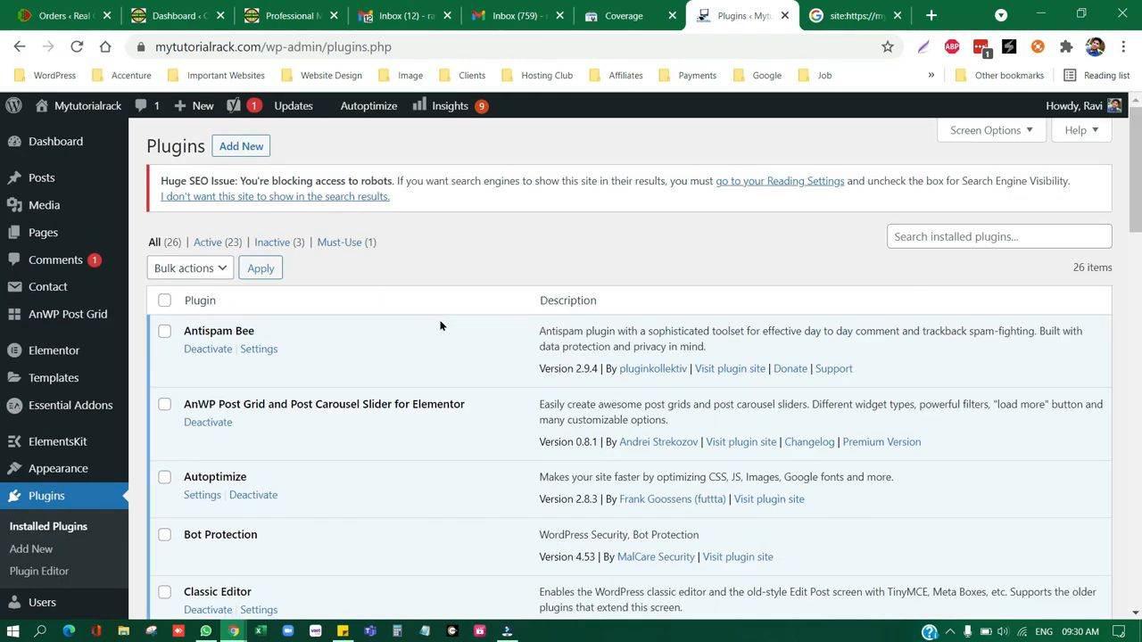
# Check the Google site: results for mytutorialrack.com, then recheck the site's installed plugins
pyautogui.click(808, 13)
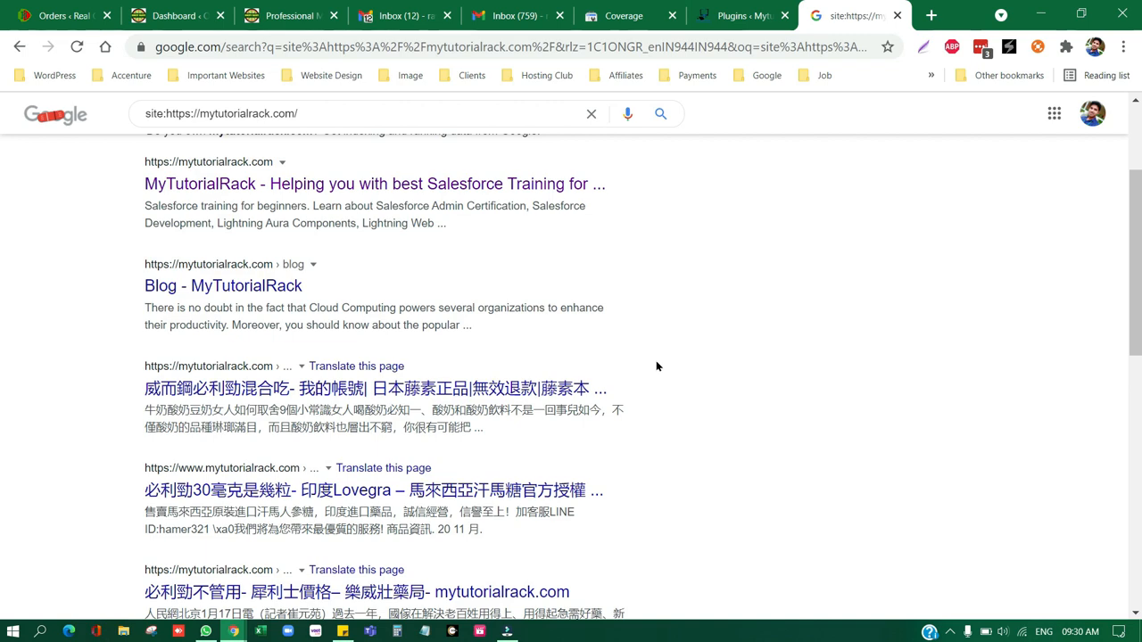
pyautogui.click(741, 15)
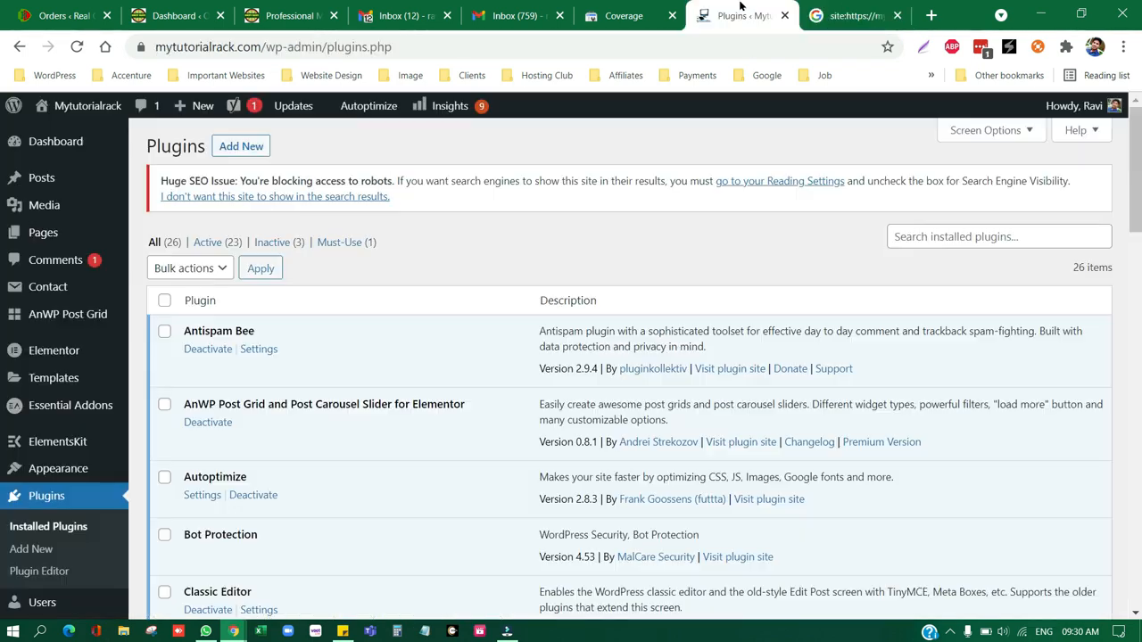
pyautogui.scroll(-9, 369, 339)
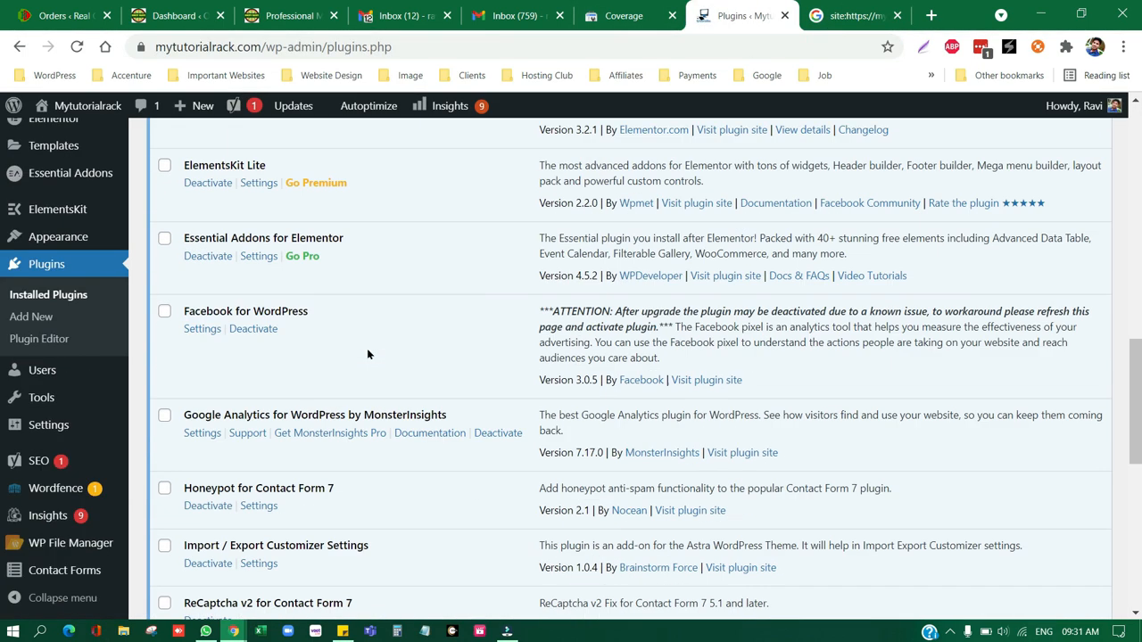
pyautogui.scroll(10, 344, 419)
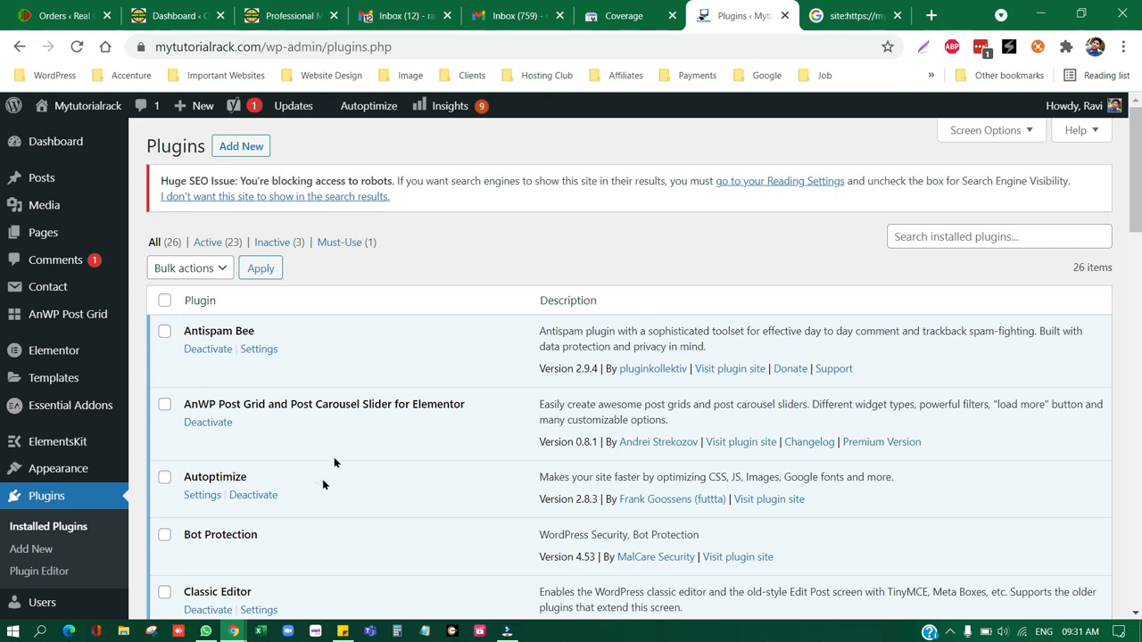
# Switch to WhatsApp and review the client chat about cPanel and phpMyAdmin access and the server contact
pyautogui.hotkey('alt', 'Tab')
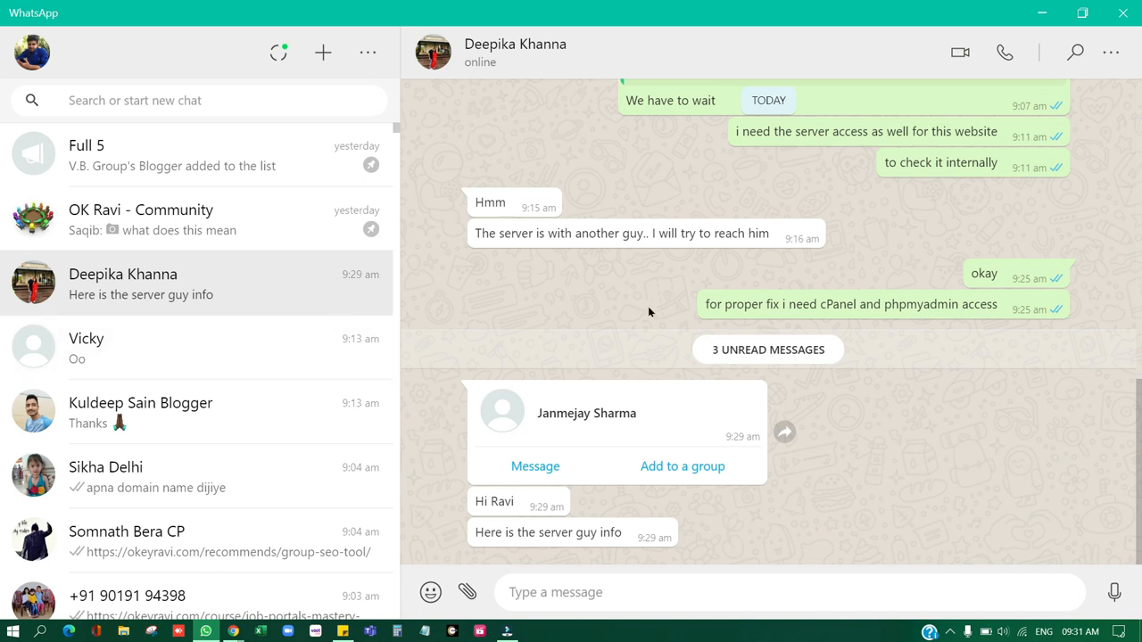
pyautogui.tripleClick(785, 305)
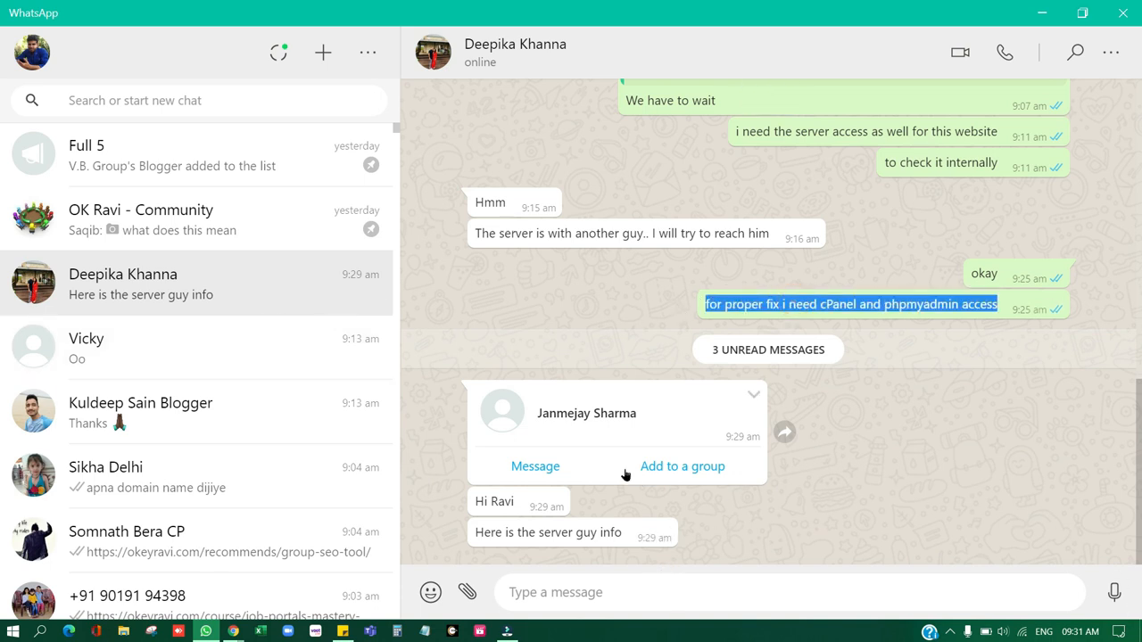
pyautogui.click(568, 593)
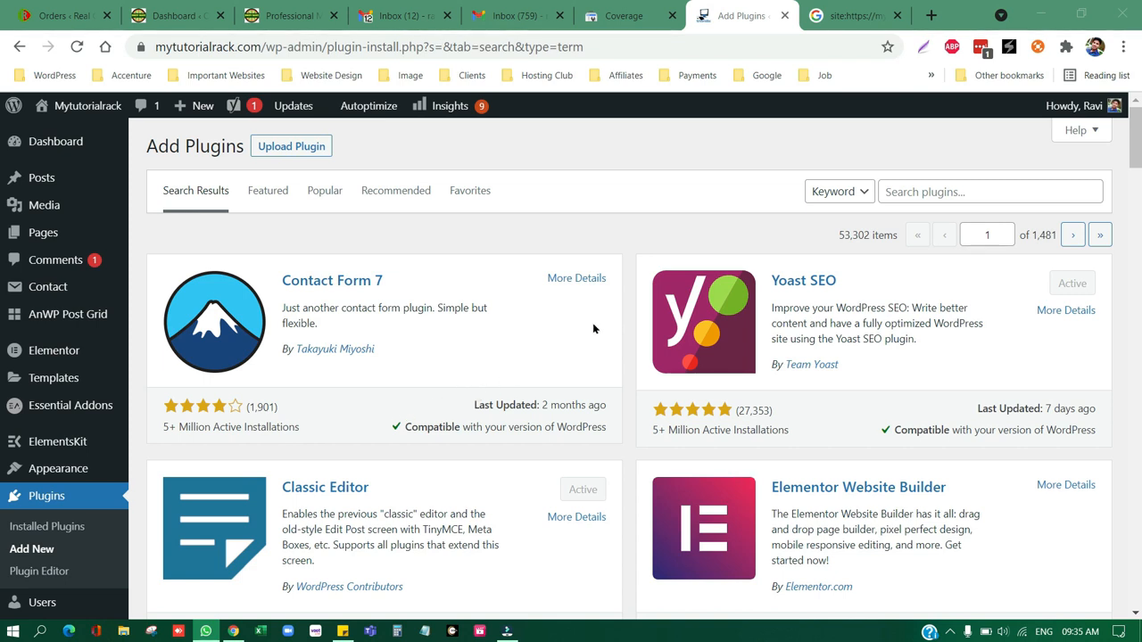
# Upload the duplicator-pro archive for installation from the Duplicator pro folder in Themes and Plugins > GPLplugins.club on drive W:
pyautogui.click(280, 149)
pyautogui.click(518, 291)
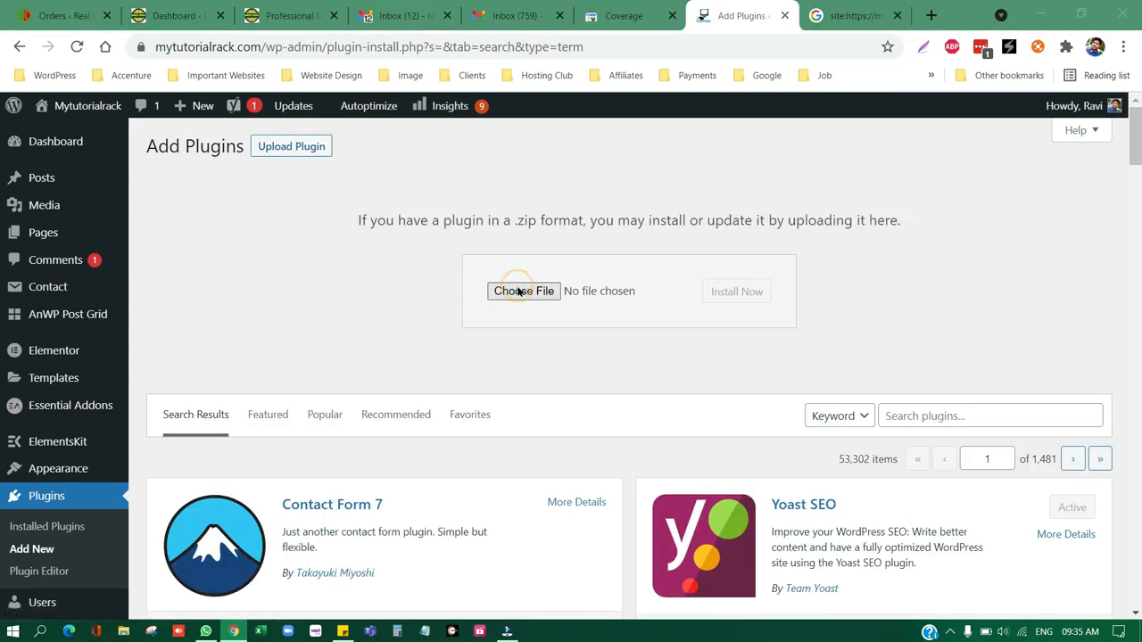
pyautogui.click(89, 302)
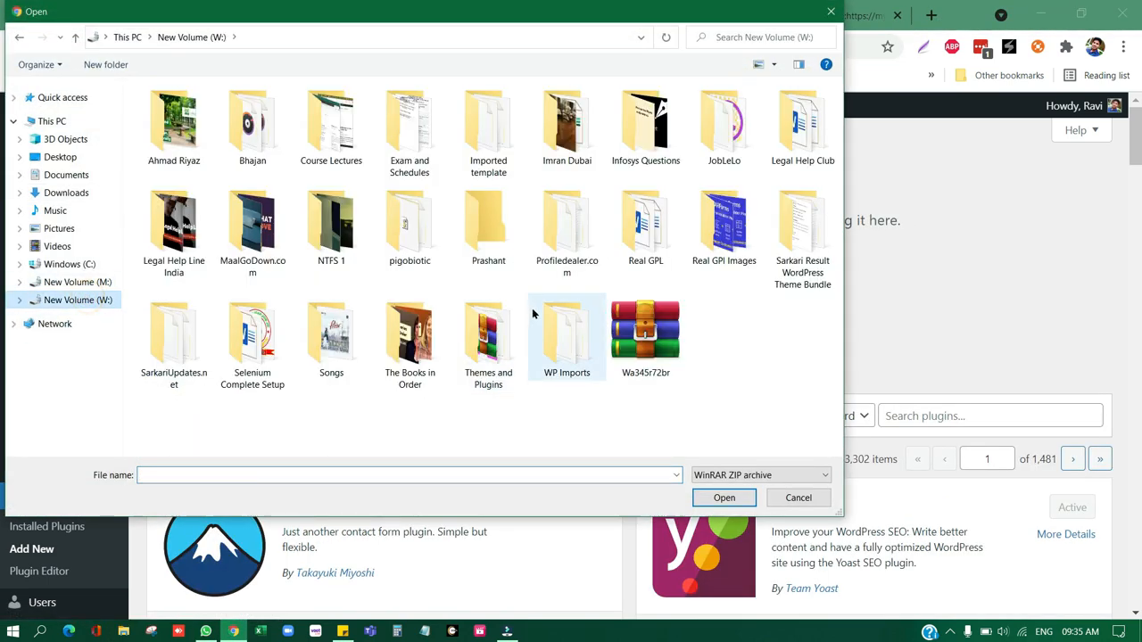
pyautogui.doubleClick(490, 339)
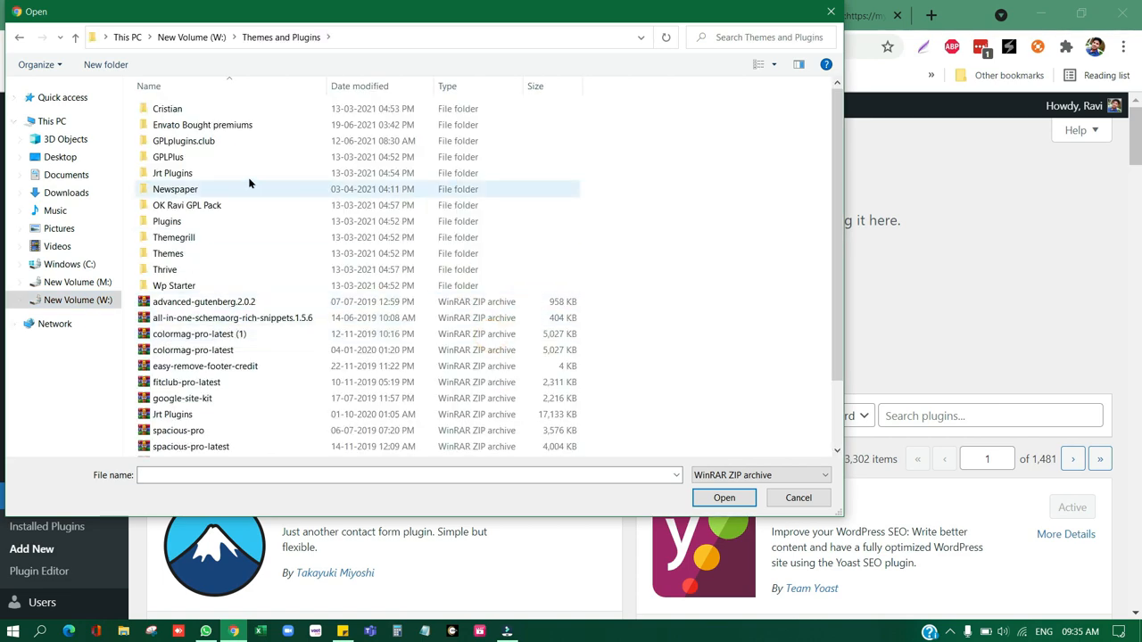
pyautogui.doubleClick(253, 141)
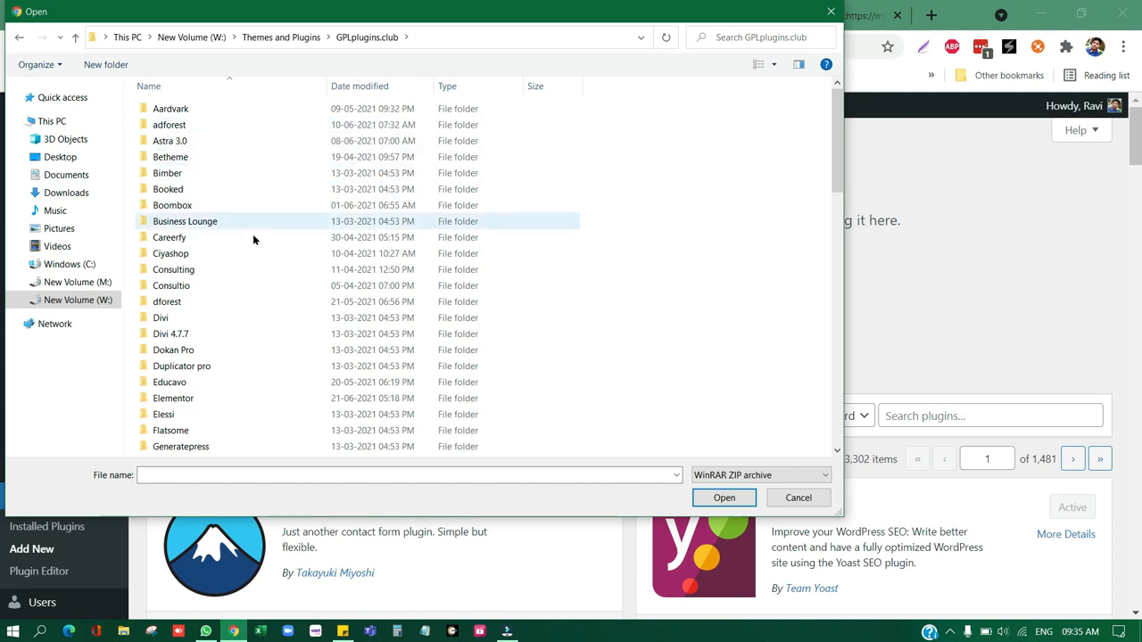
pyautogui.scroll(-1, 270, 319)
pyautogui.doubleClick(271, 321)
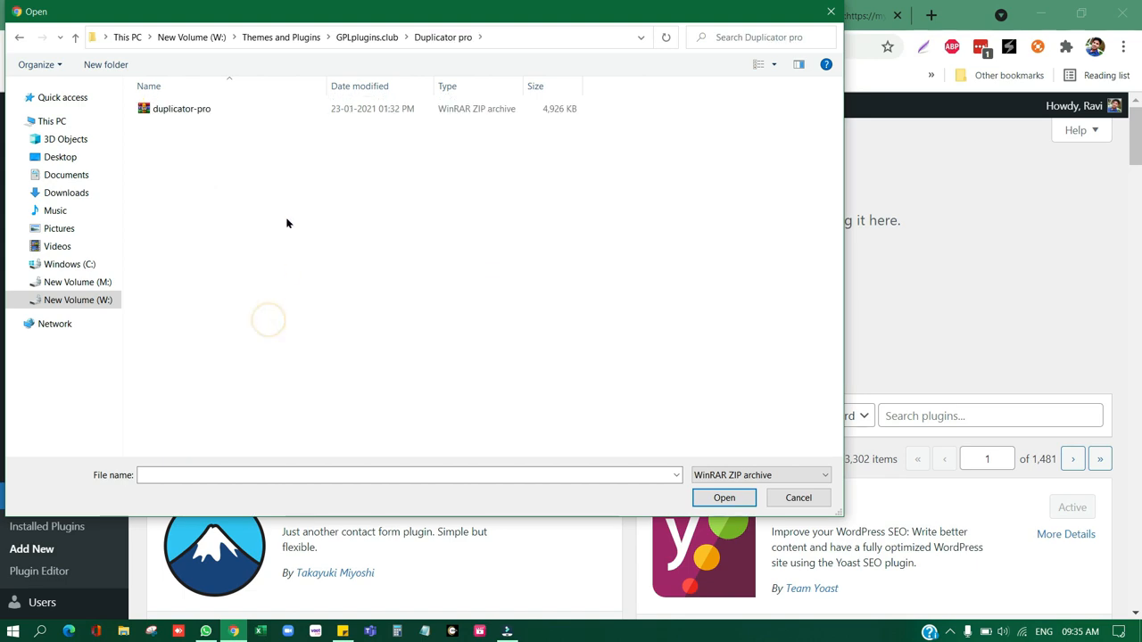
pyautogui.click(259, 114)
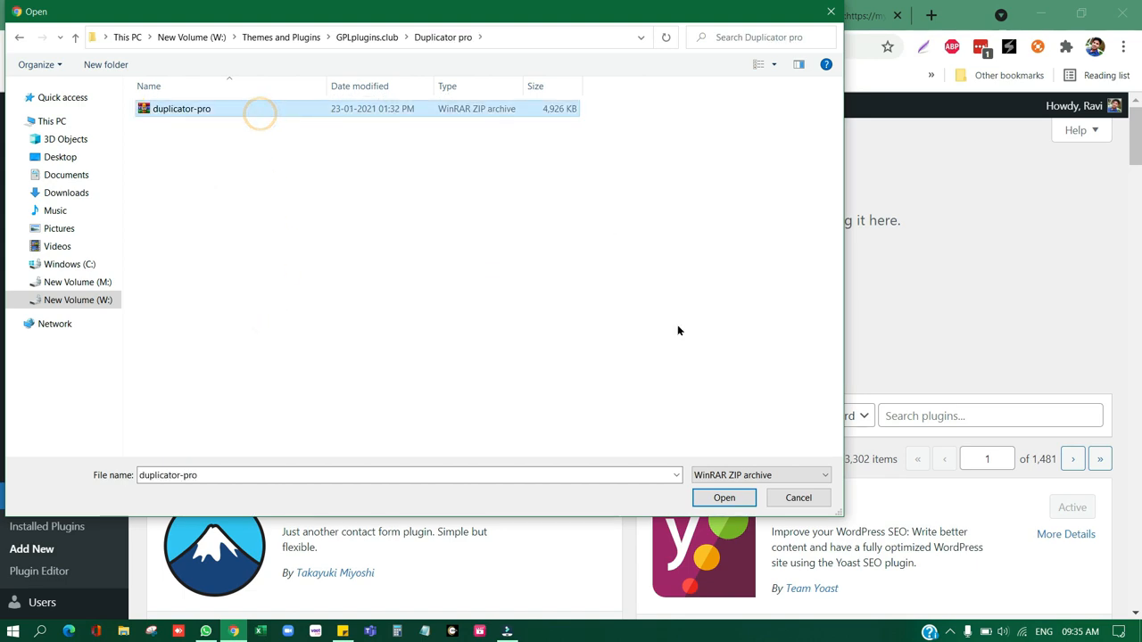
pyautogui.click(724, 497)
pyautogui.click(747, 292)
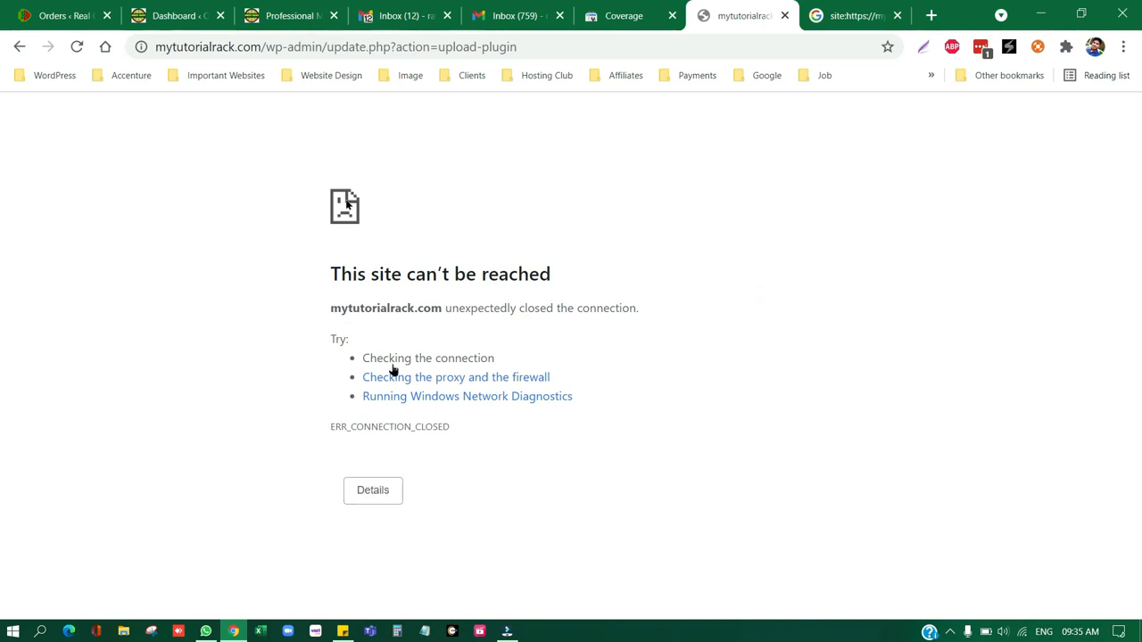
# Resubmit the interrupted duplicator-pro.zip upload and activate the installed plugin
pyautogui.click(78, 46)
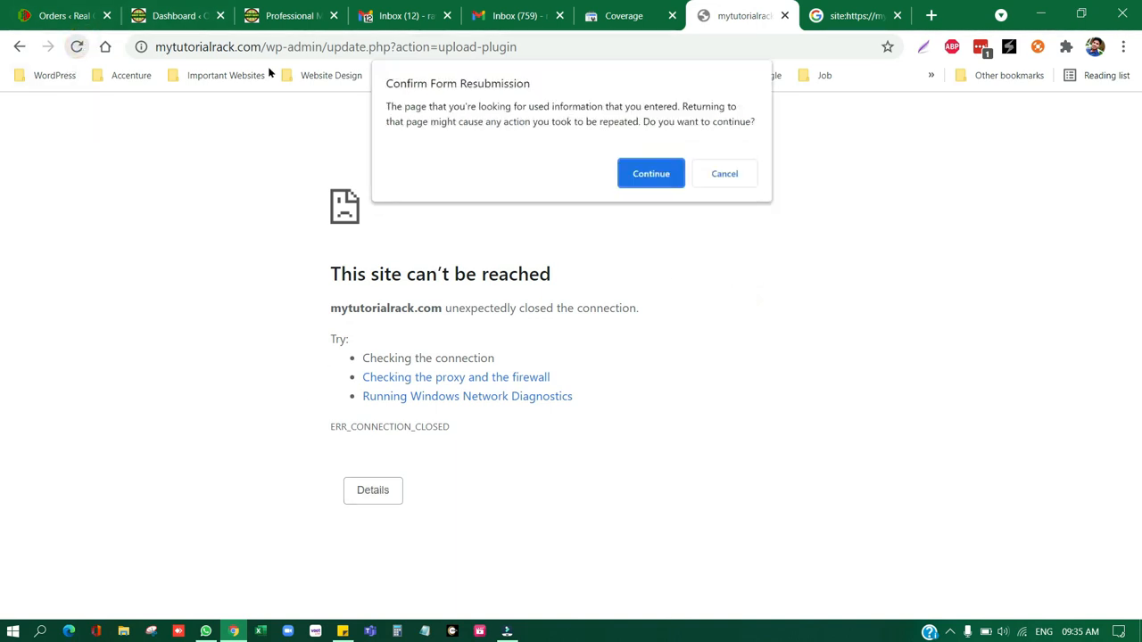
pyautogui.click(632, 170)
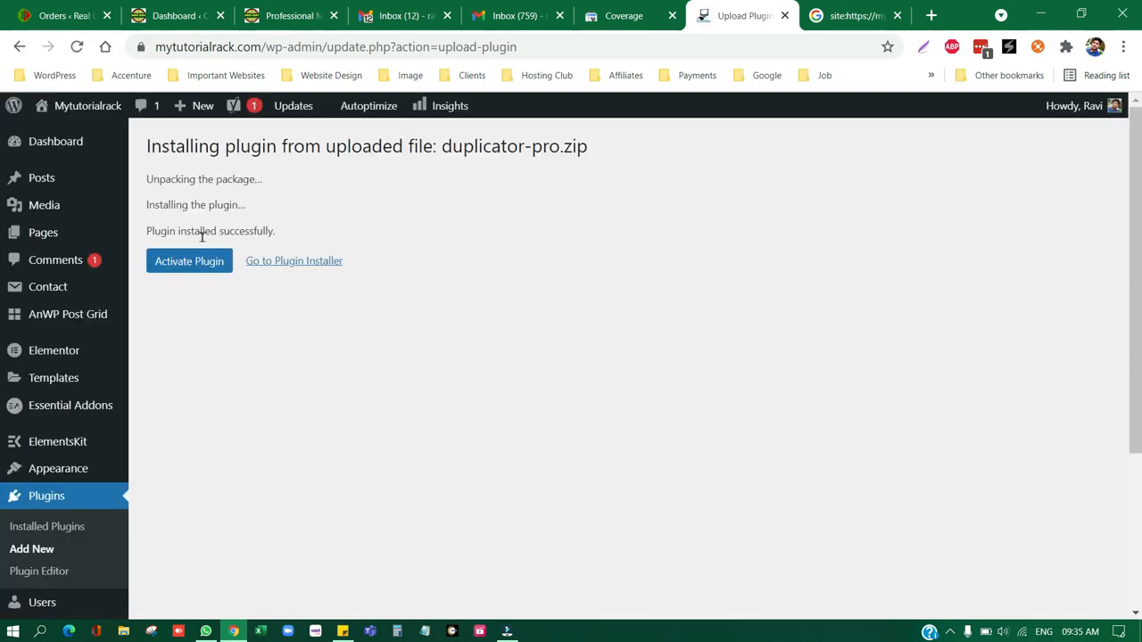
pyautogui.click(189, 275)
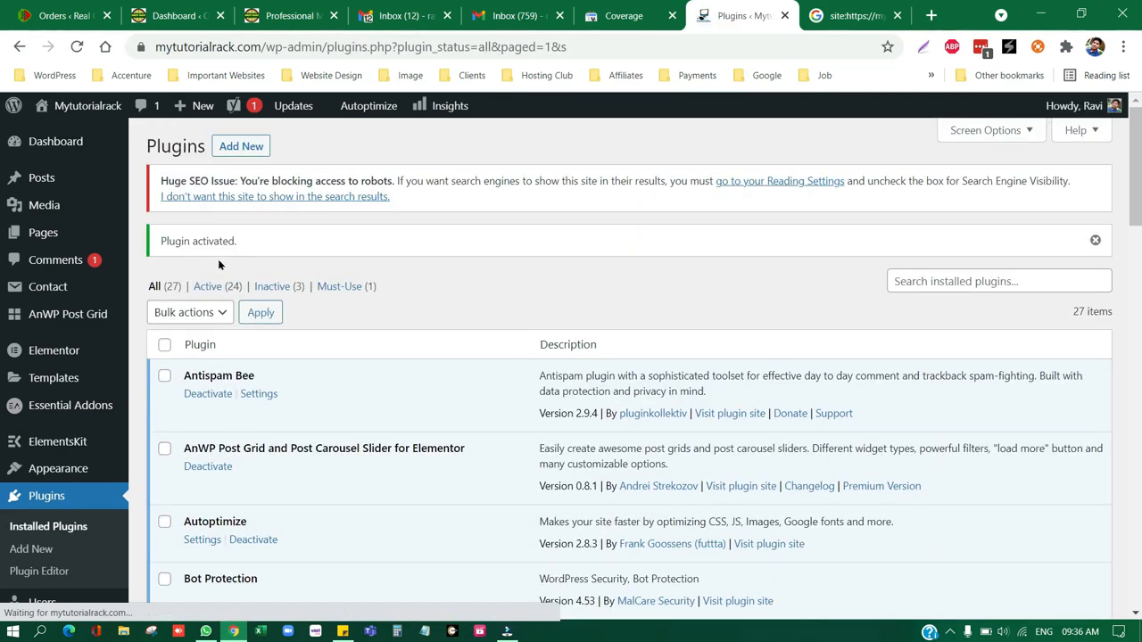
# Open the Duplicator Pro packages and start creating a new package
pyautogui.scroll(-2, 624, 332)
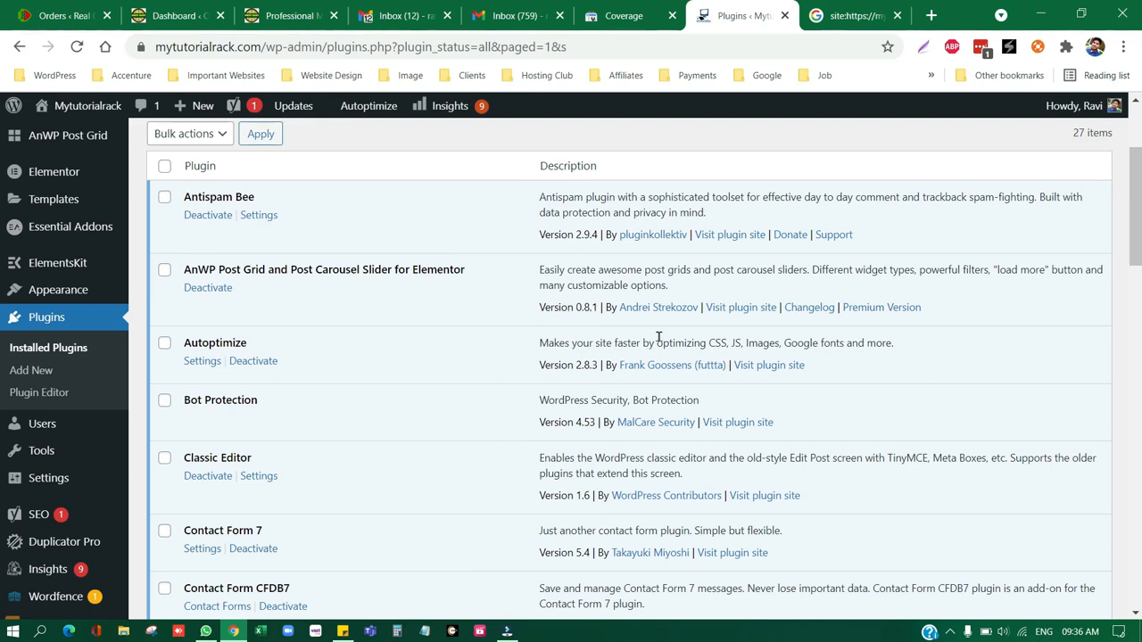
pyautogui.scroll(-4, 365, 392)
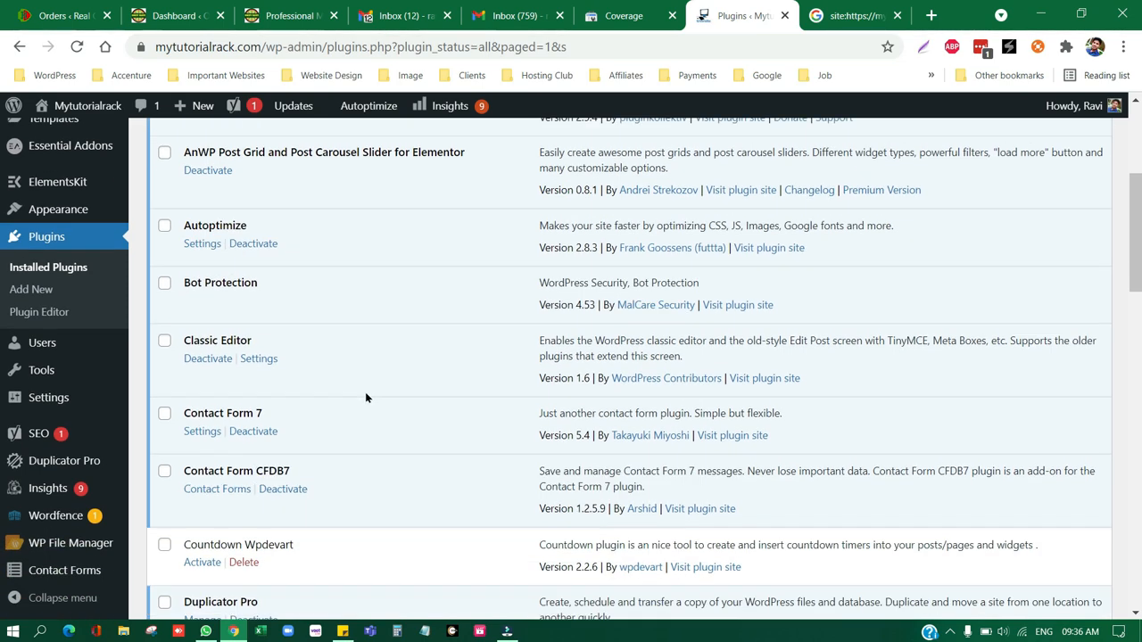
pyautogui.scroll(-2, 58, 441)
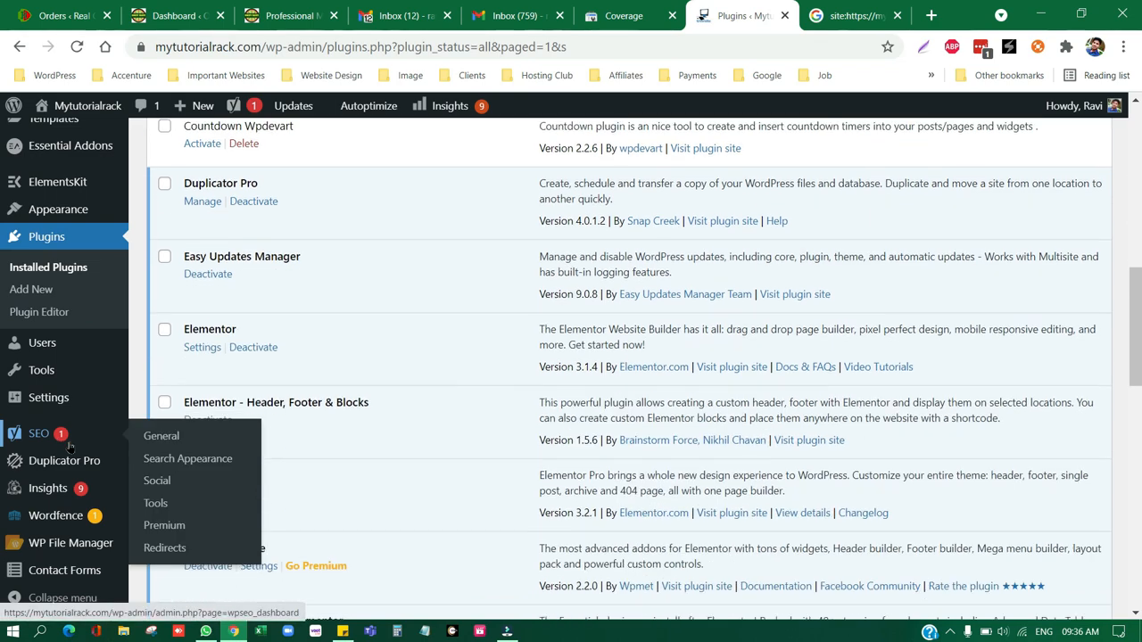
pyautogui.moveTo(76, 469)
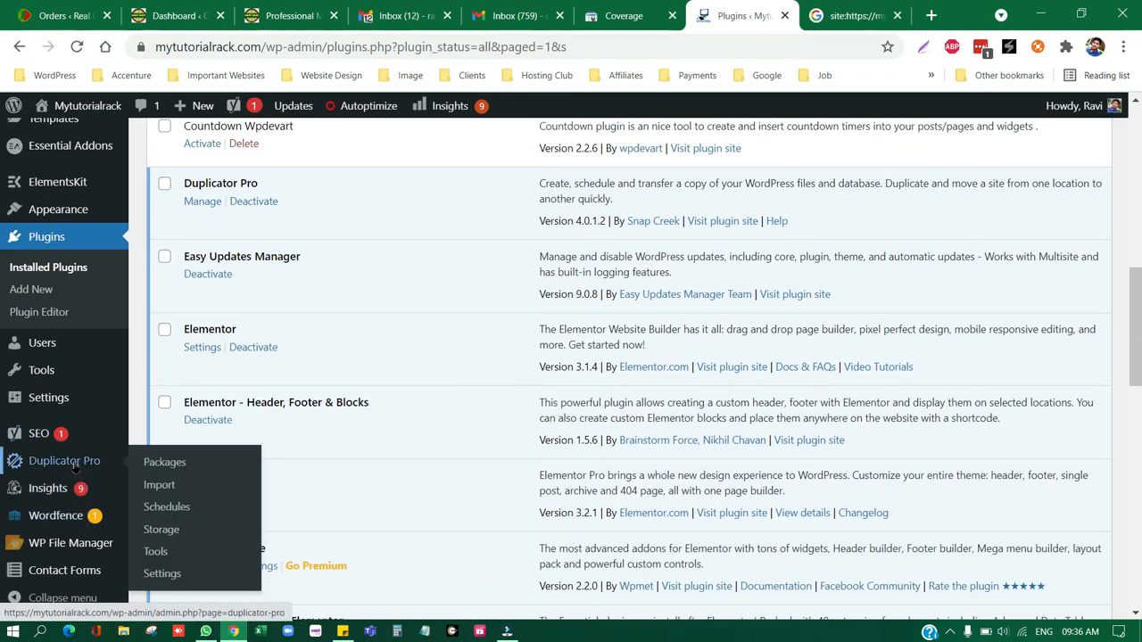
pyautogui.click(178, 463)
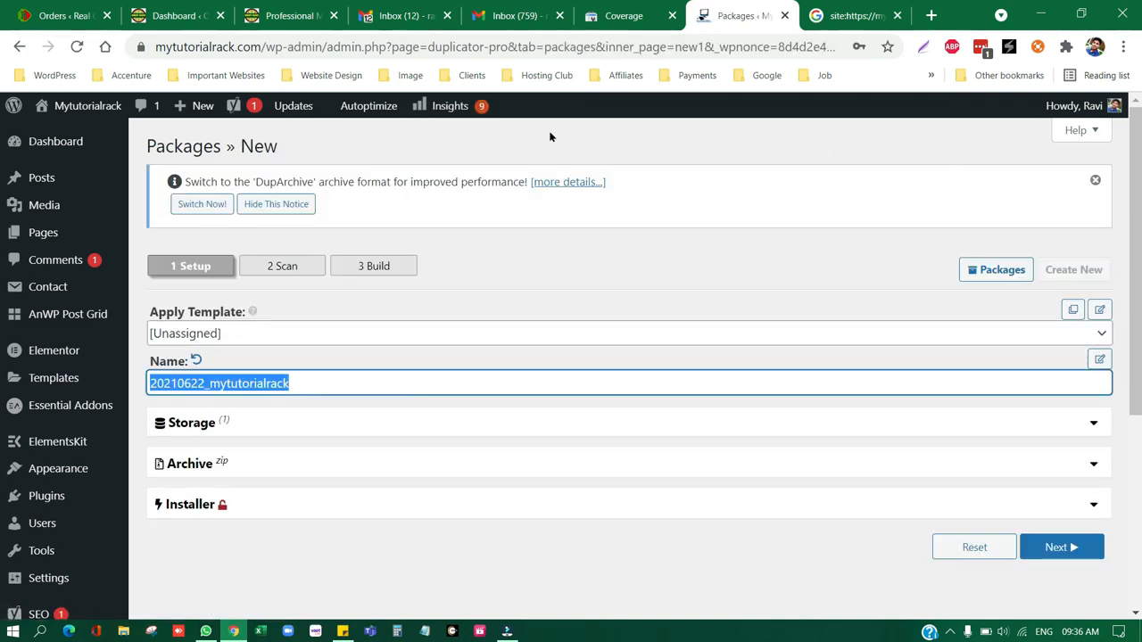
# Switch the package archive format to DupArchive and run the site scan for the 20210622_mytutorialrack package
pyautogui.moveTo(183, 182); pyautogui.dragTo(370, 182)
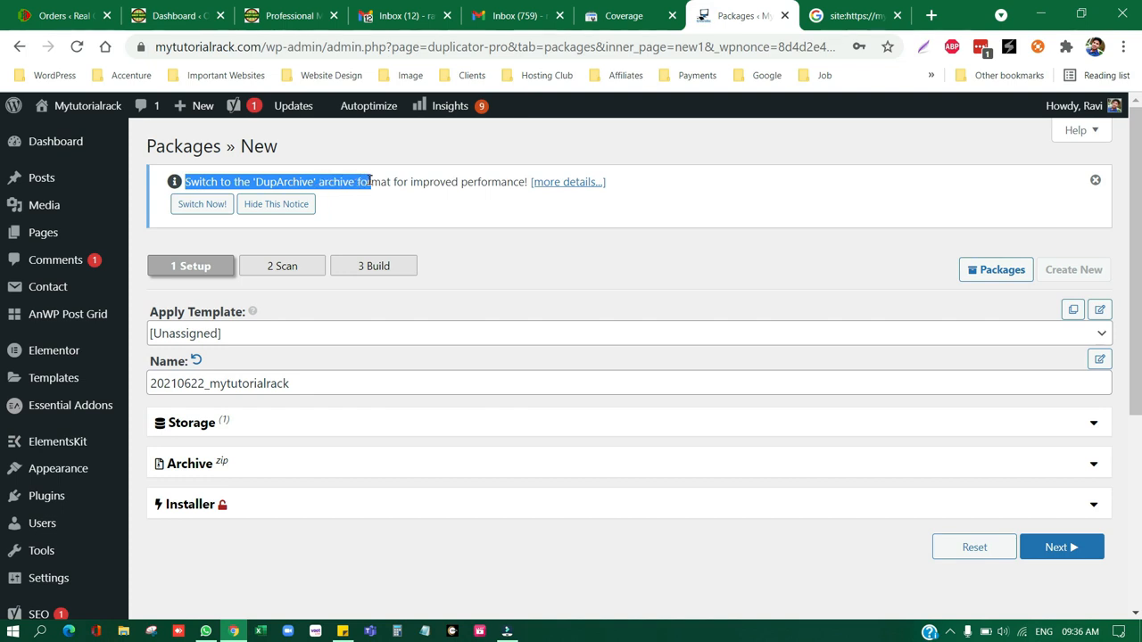
pyautogui.click(205, 207)
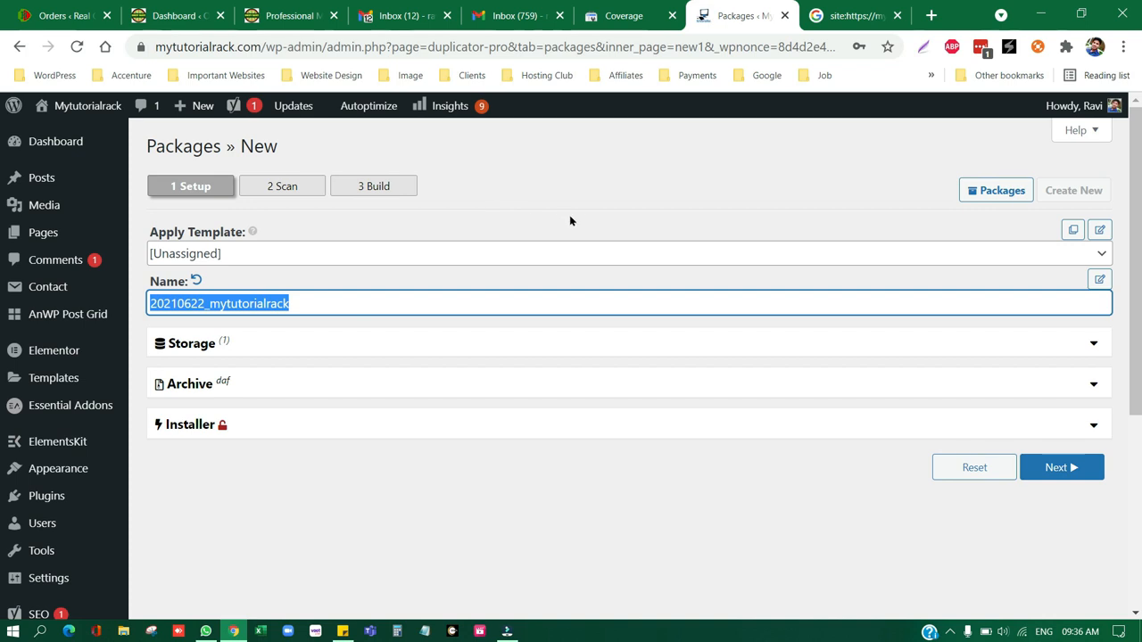
pyautogui.click(1082, 474)
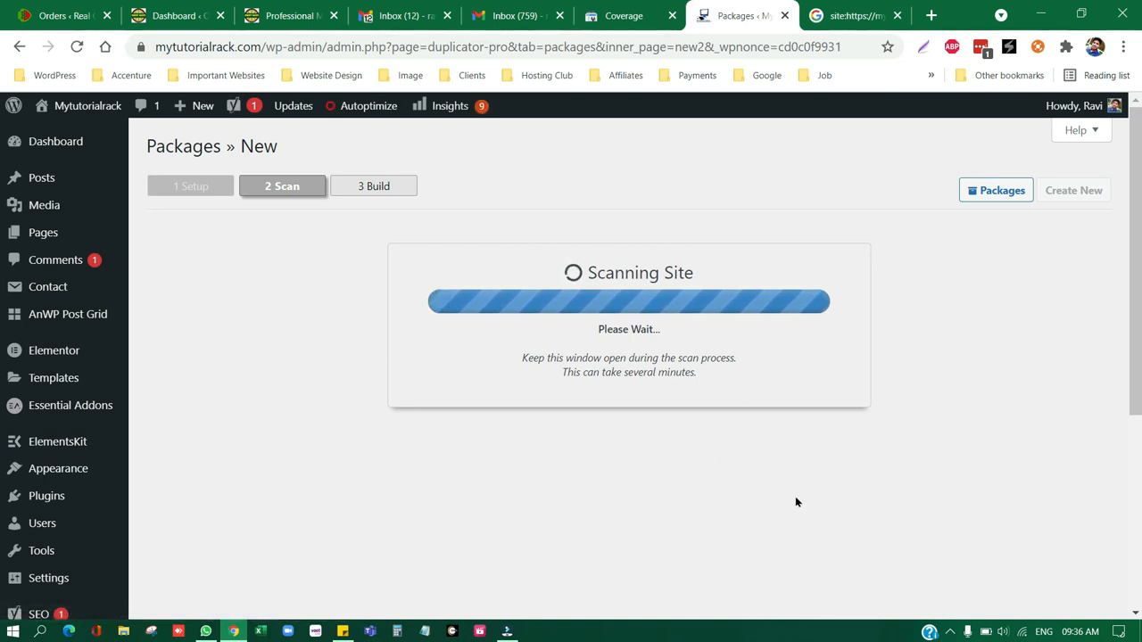
pyautogui.scroll(-3, 607, 458)
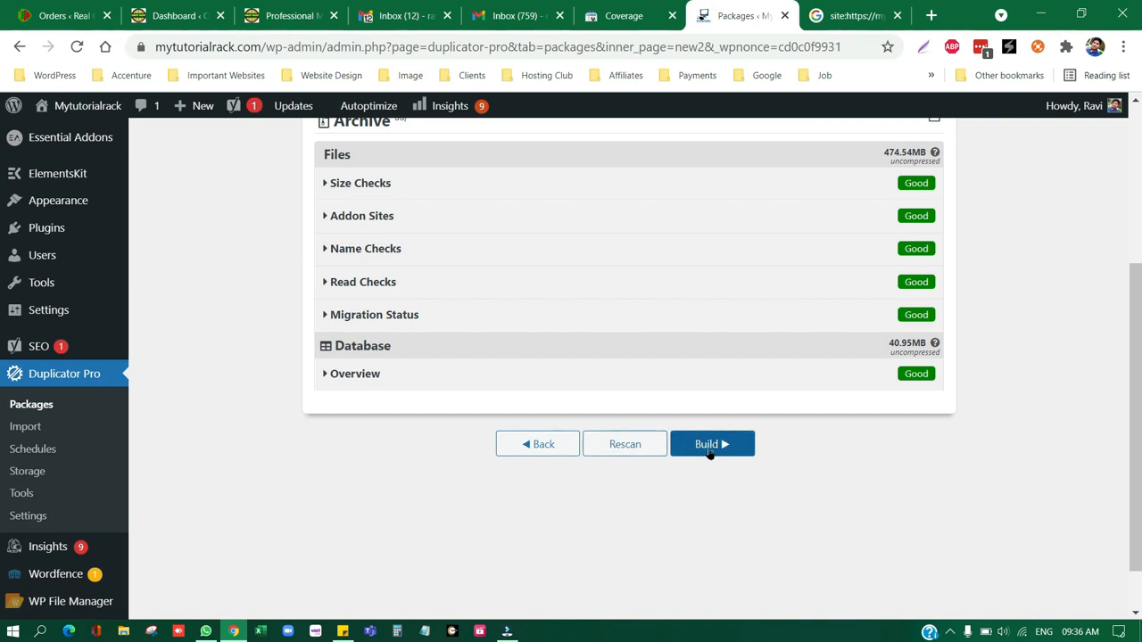
# Build the 20210622_mytutorialrack package and check its size in the package list
pyautogui.click(710, 454)
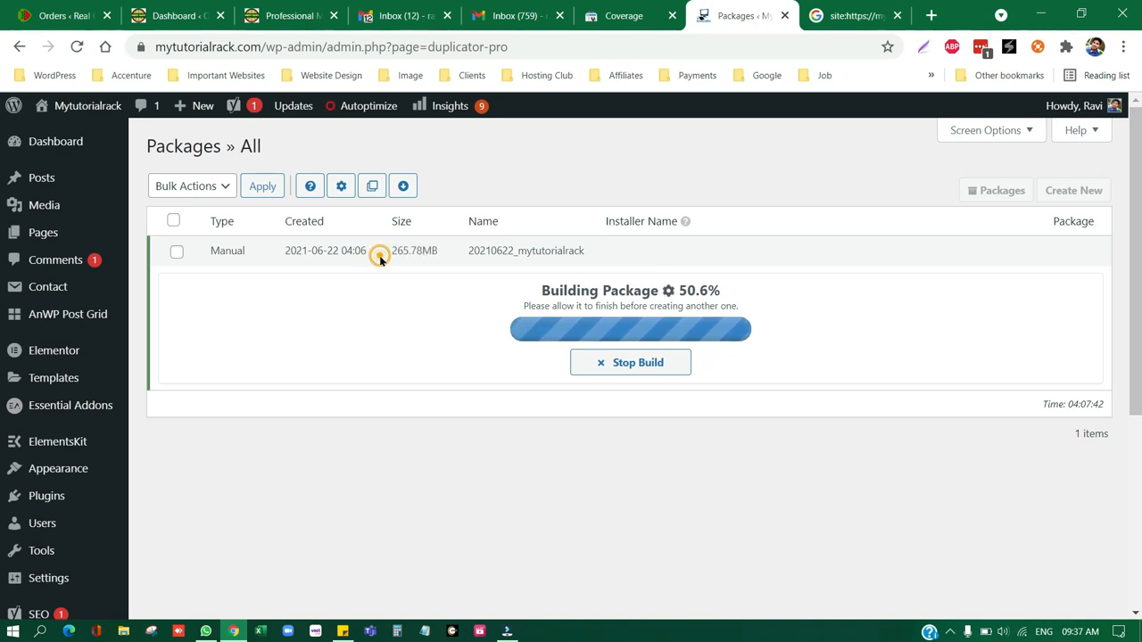
pyautogui.moveTo(380, 256); pyautogui.dragTo(428, 255)
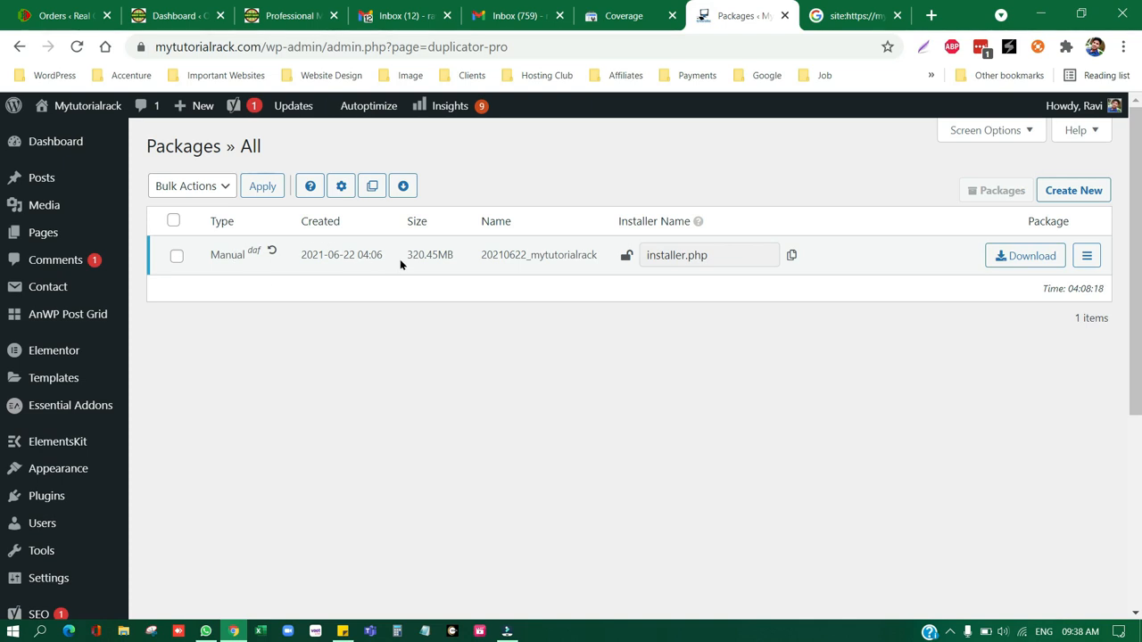
pyautogui.moveTo(400, 260); pyautogui.dragTo(461, 261)
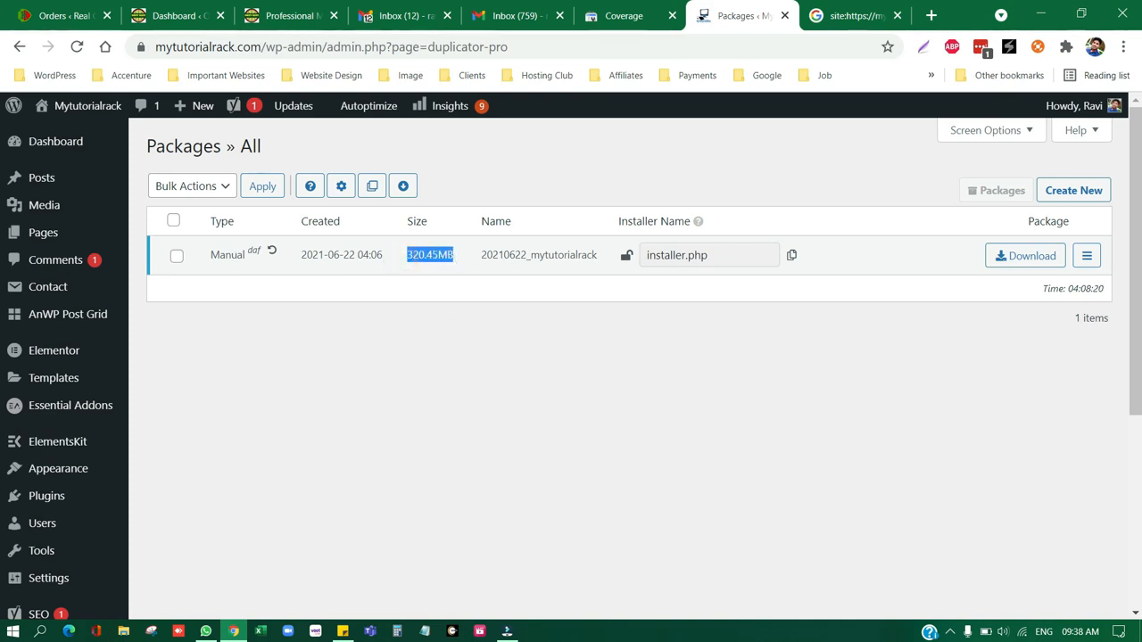
# Start downloading both package files and choose the Website Backups folder on drive M: as the save location
pyautogui.click(1024, 257)
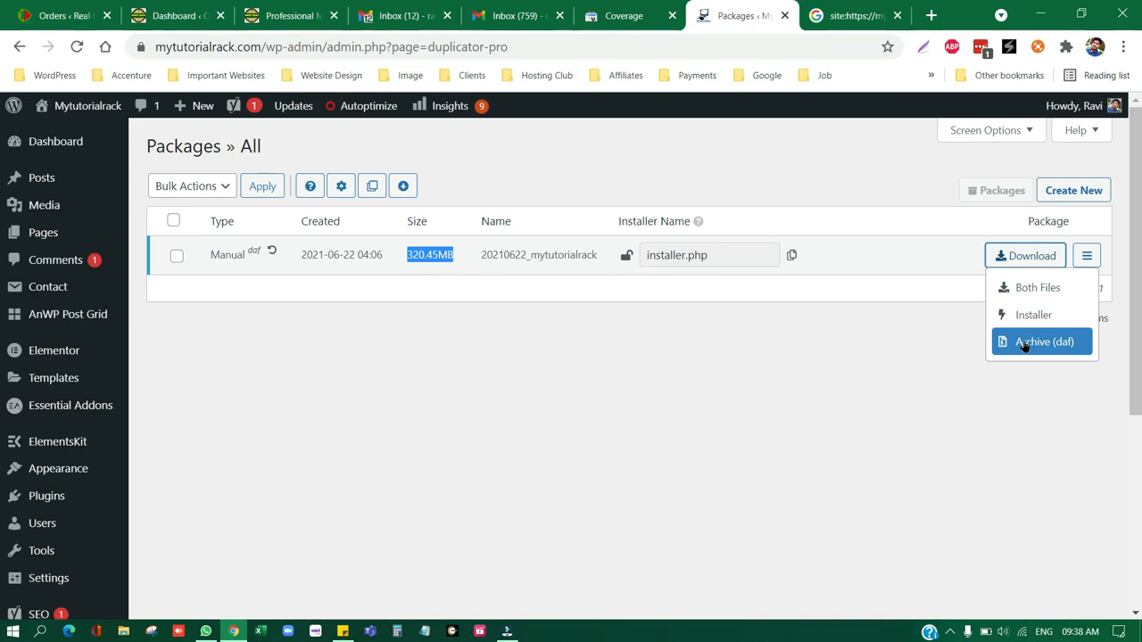
pyautogui.click(1044, 288)
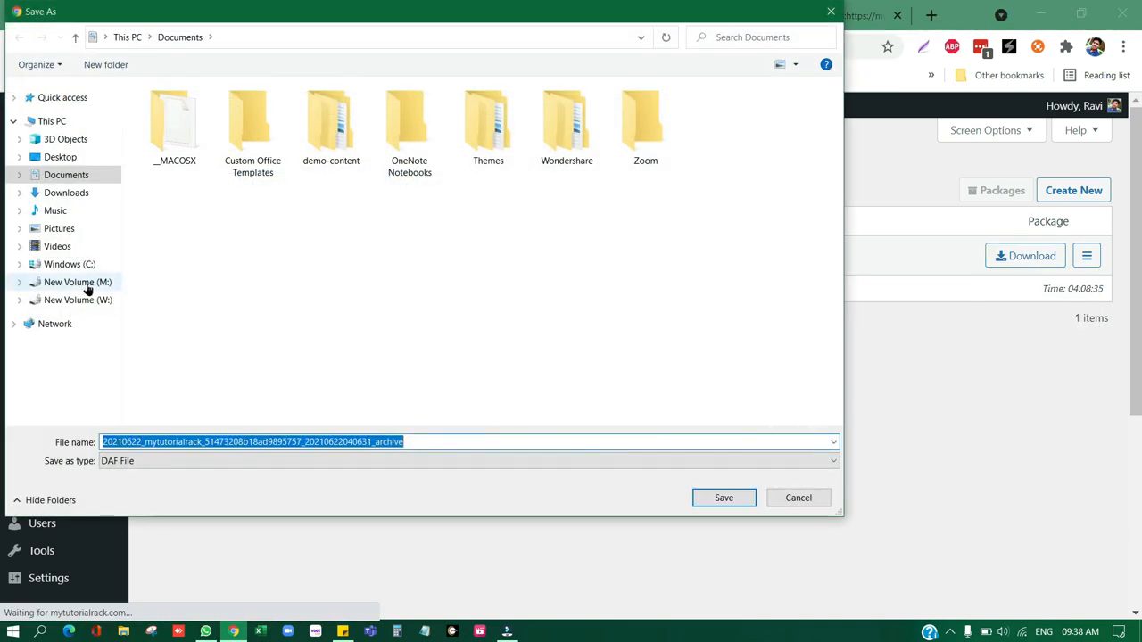
pyautogui.click(88, 287)
pyautogui.doubleClick(580, 264)
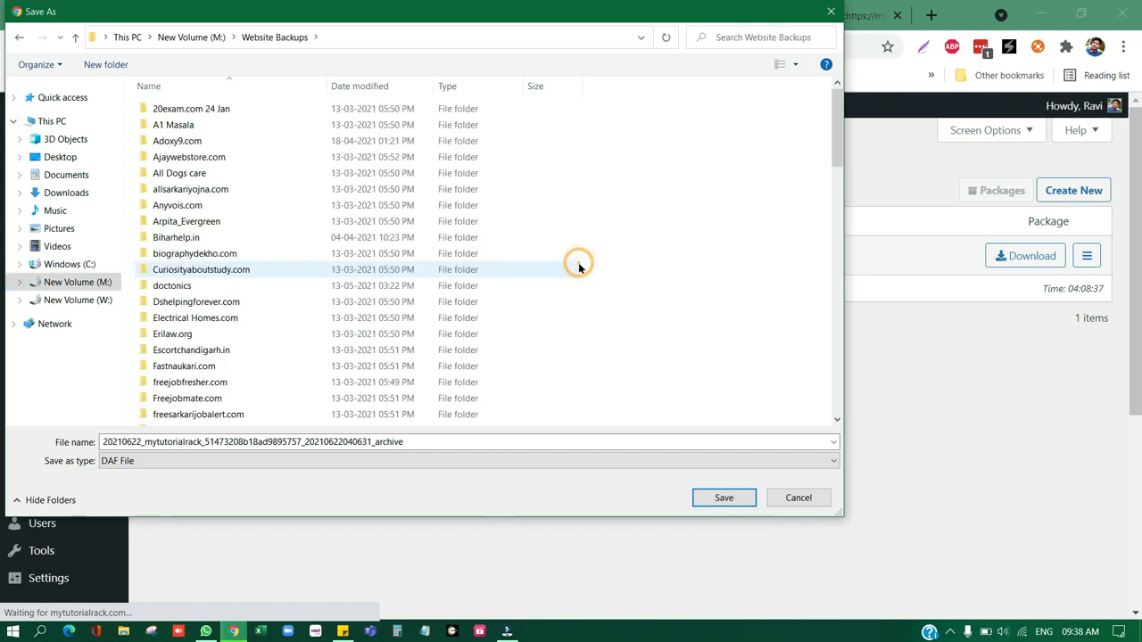
# Create a folder named for the client's website inside Website Backups and save the package archive there
pyautogui.rightClick(654, 224)
pyautogui.moveTo(727, 368)
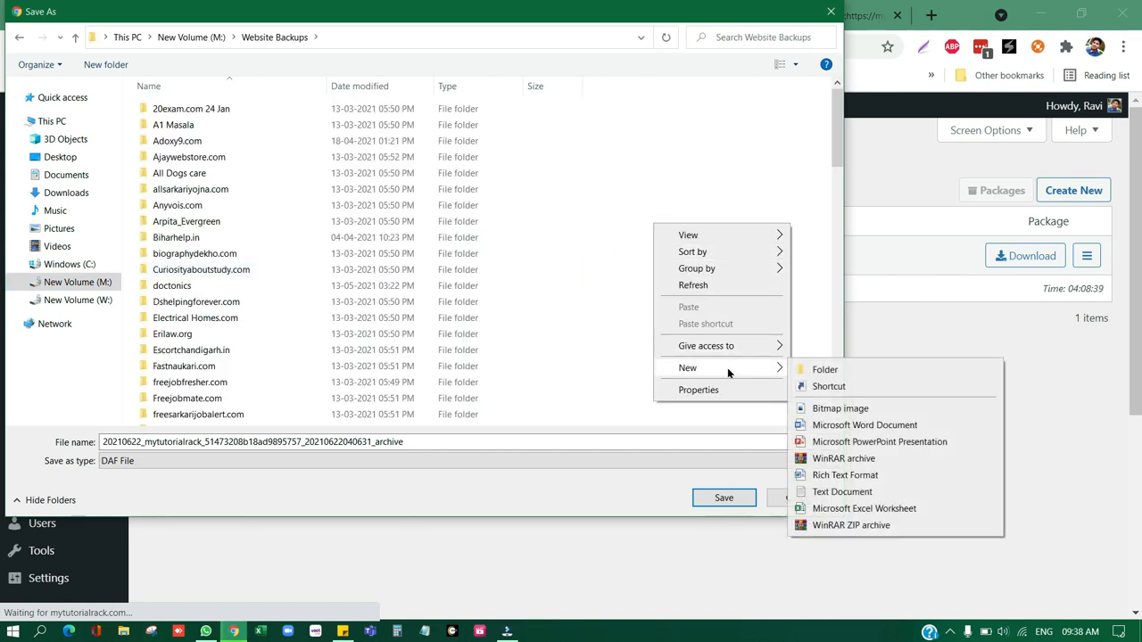
pyautogui.click(808, 370)
pyautogui.write('D')
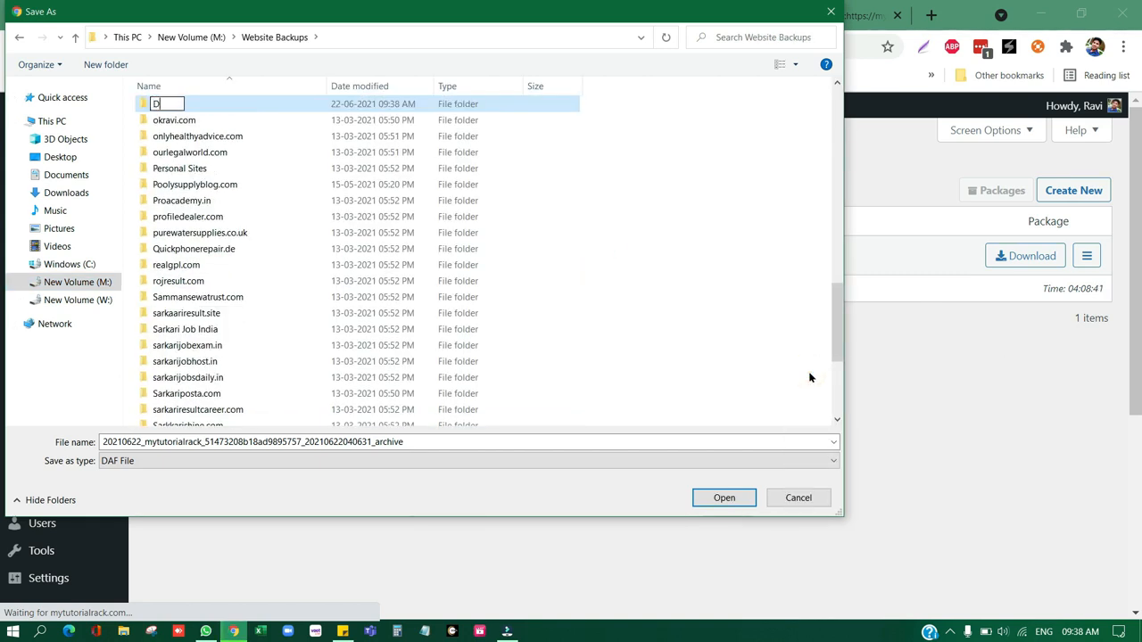
pyautogui.write('eeika Website')
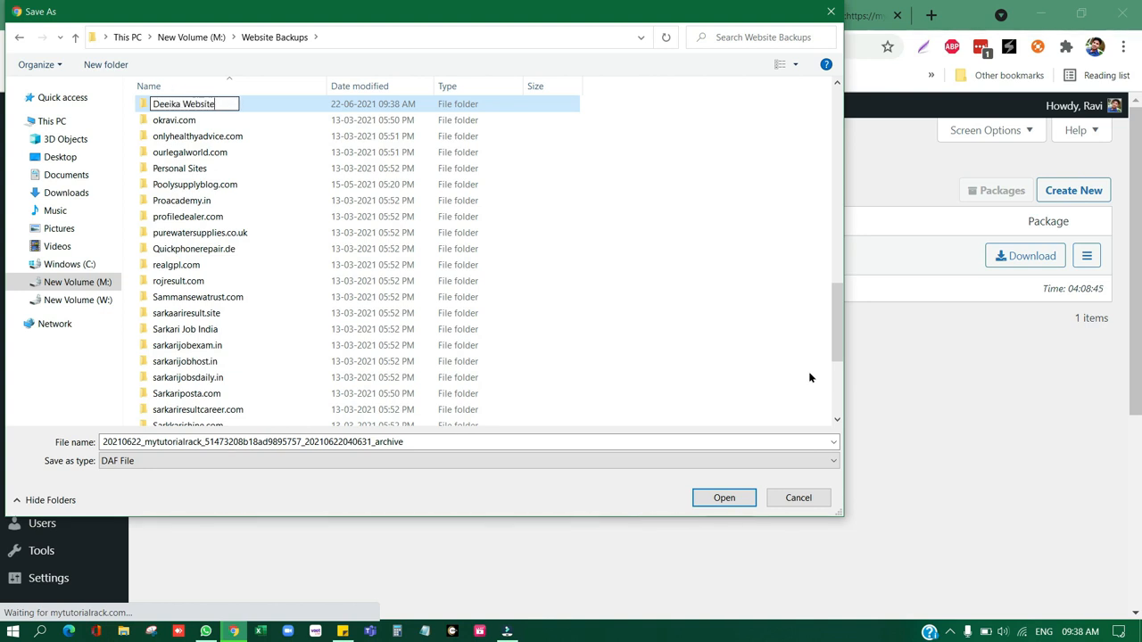
pyautogui.press('Return')
pyautogui.press('Return')
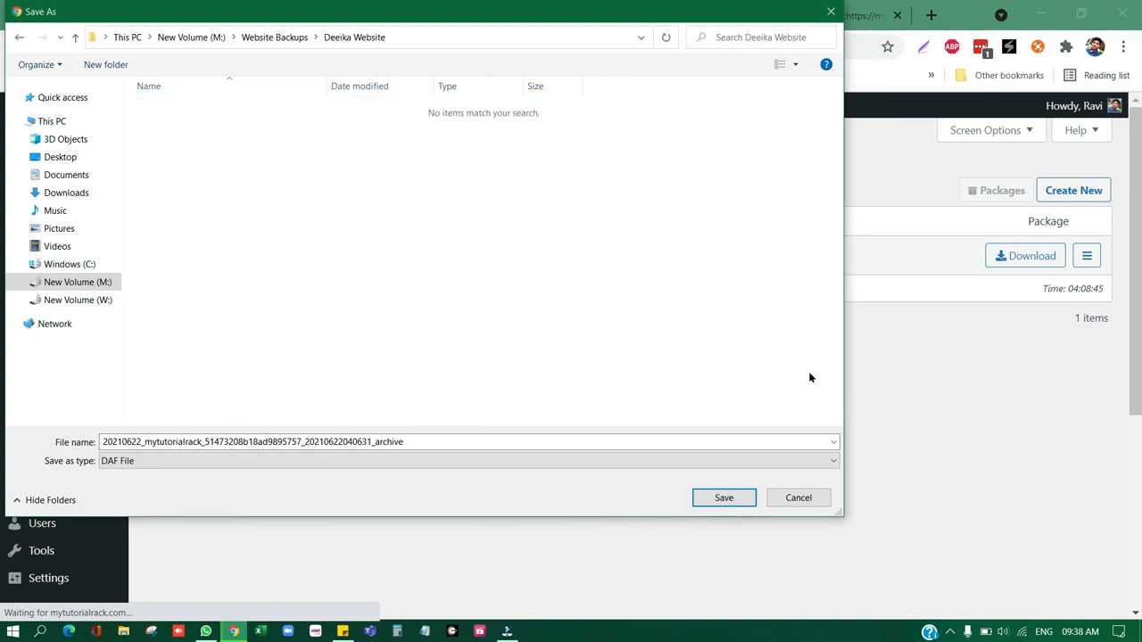
pyautogui.click(724, 498)
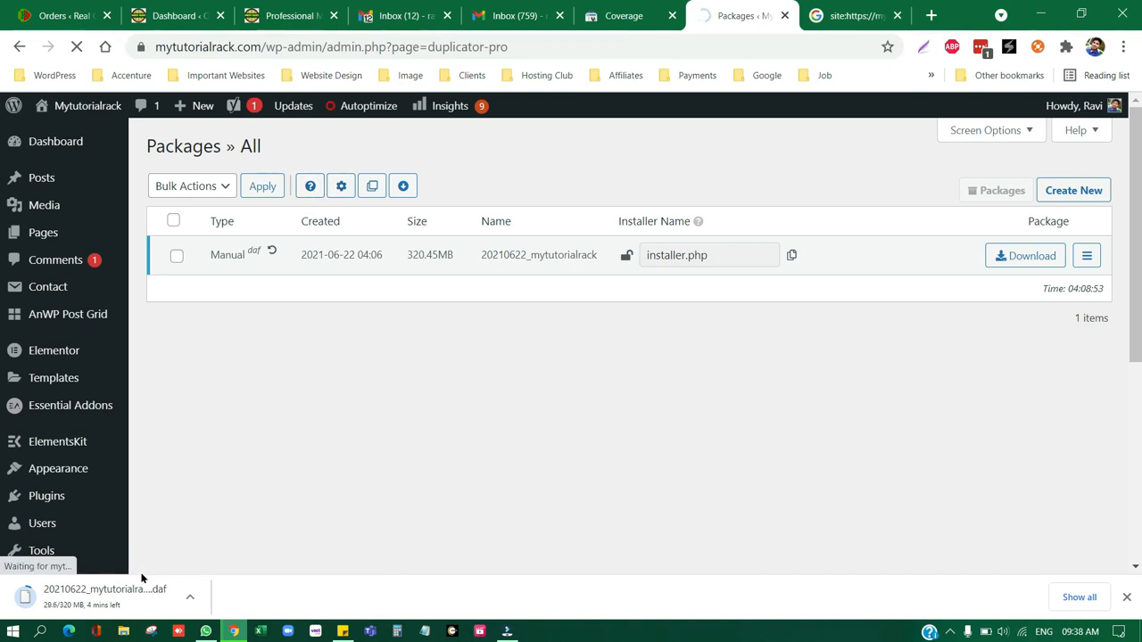
# Check the progress of the archive download and review the archive and installer.php in the browser's download list
pyautogui.click(190, 597)
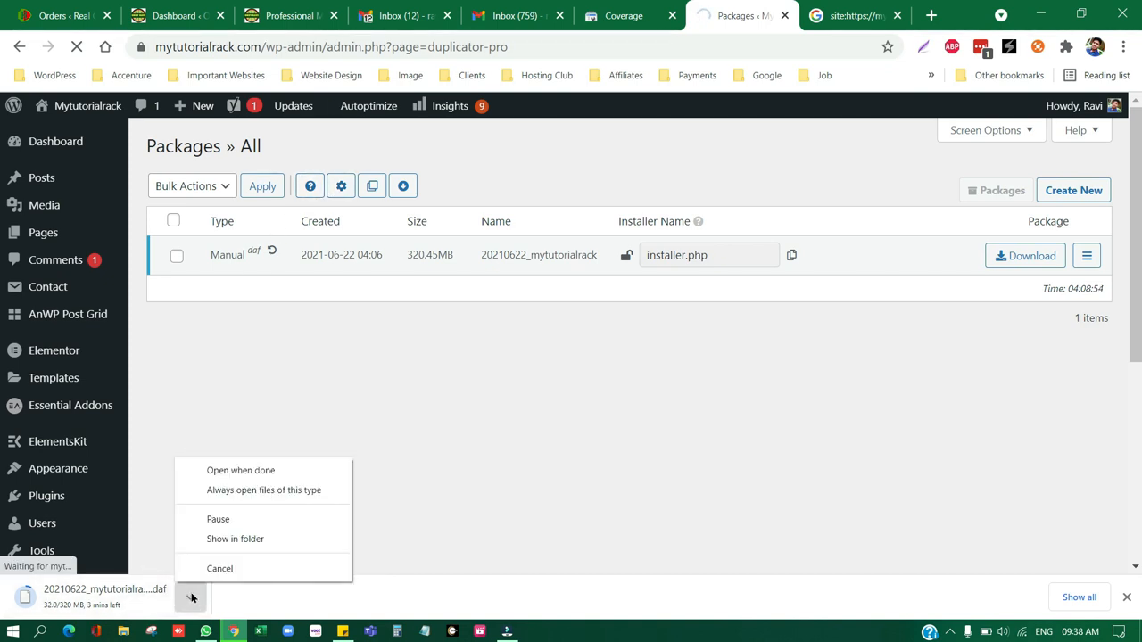
pyautogui.click(253, 541)
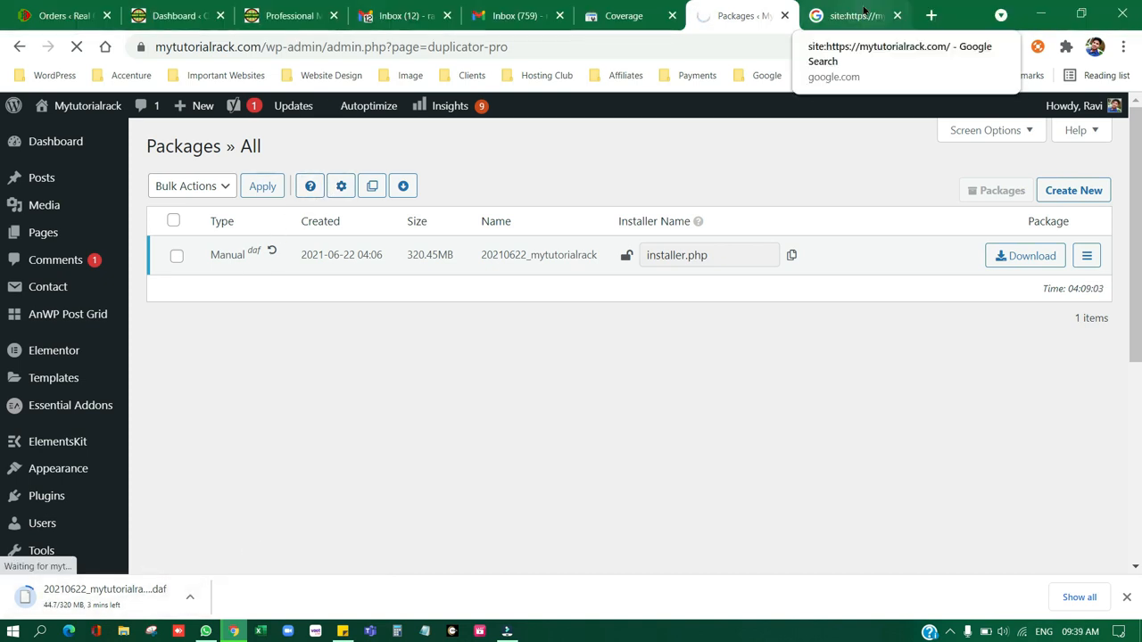
pyautogui.hotkey('ctrl', 'j')
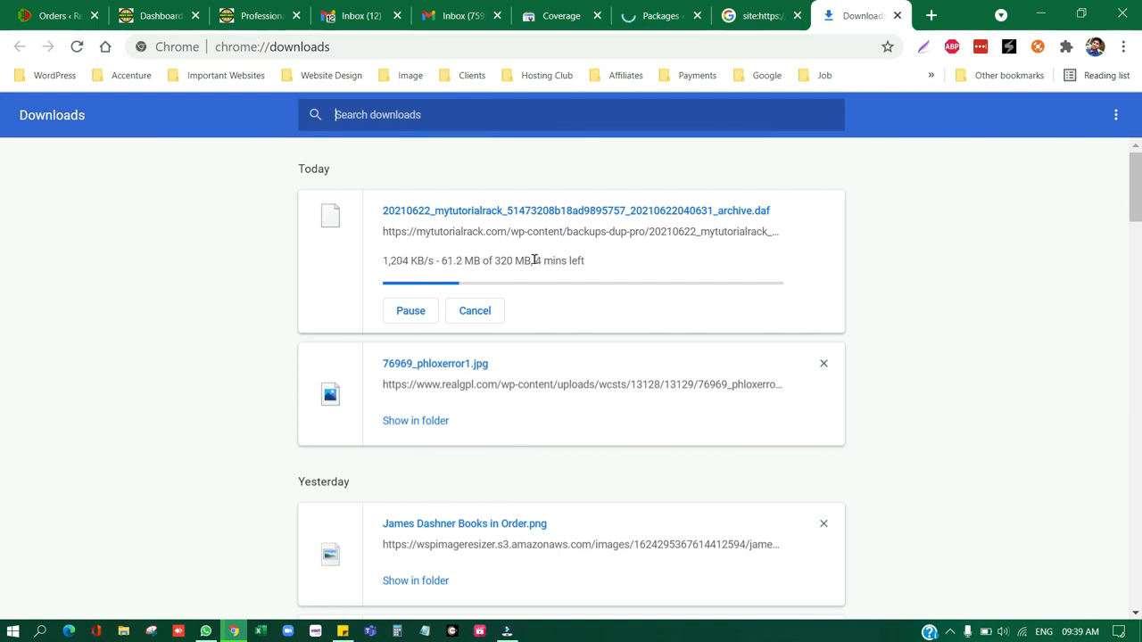
pyautogui.moveTo(534, 260); pyautogui.dragTo(600, 263)
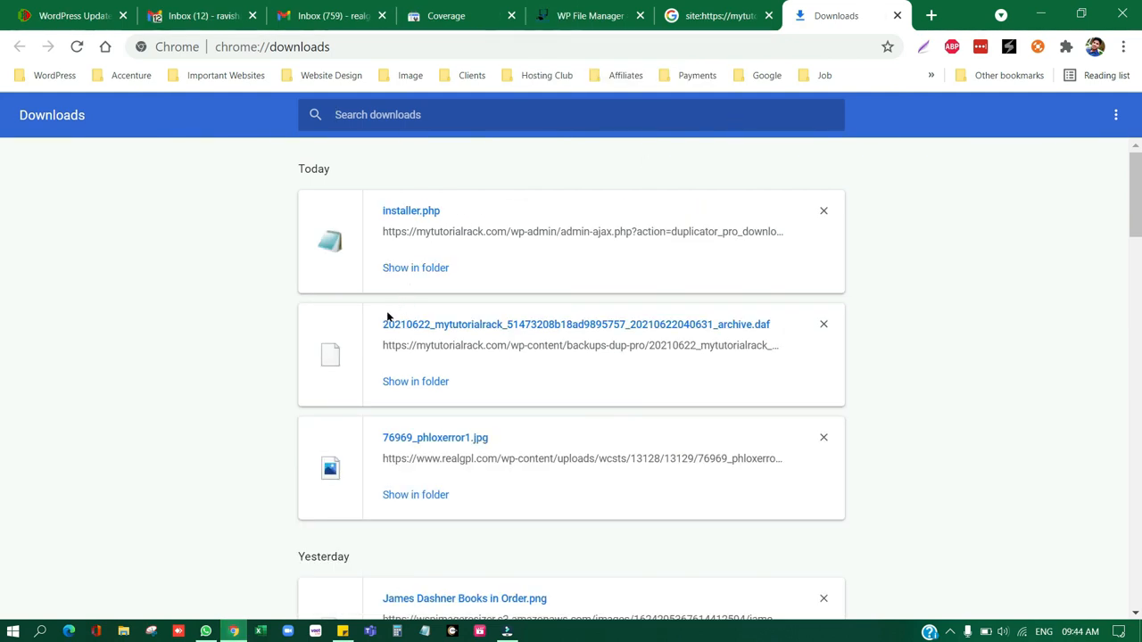
pyautogui.moveTo(373, 325); pyautogui.dragTo(790, 334)
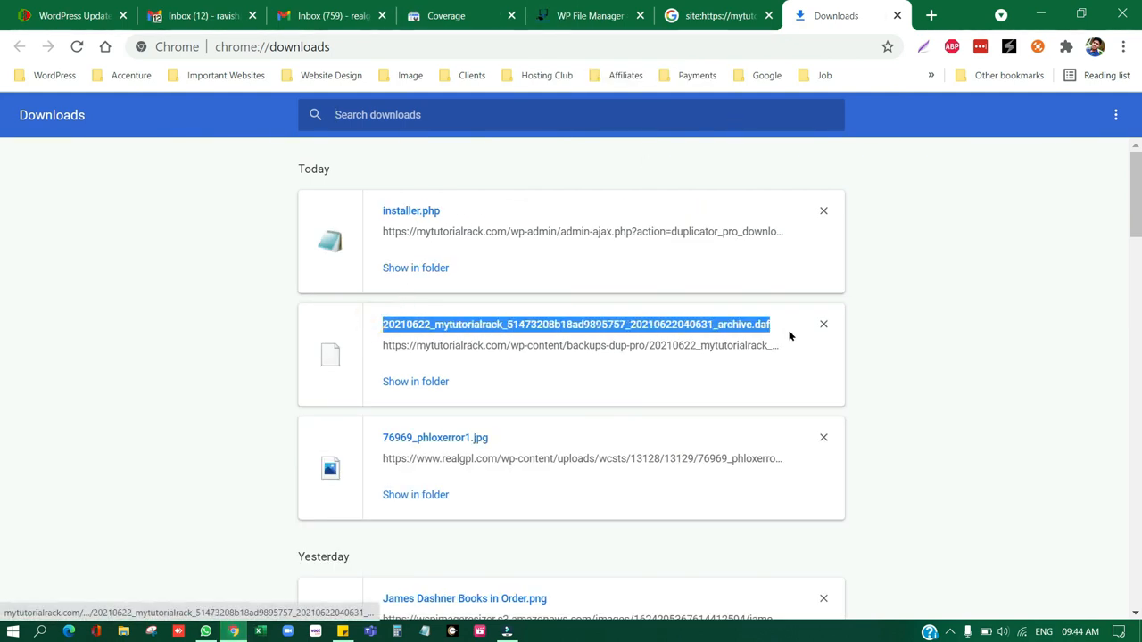
pyautogui.moveTo(365, 210); pyautogui.dragTo(446, 211)
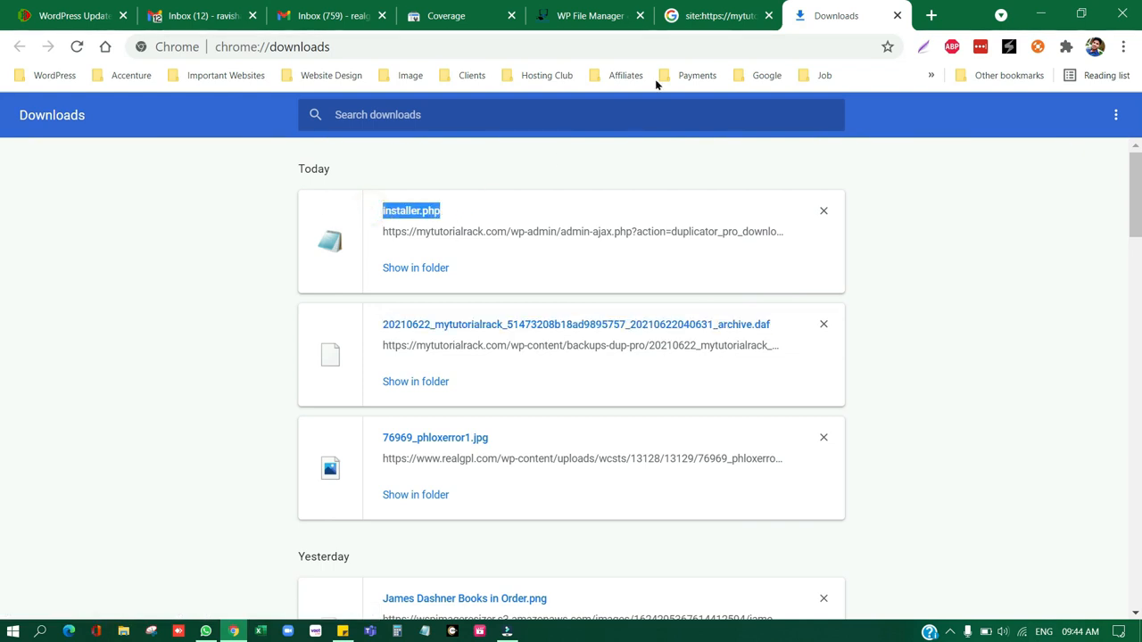
pyautogui.click(697, 7)
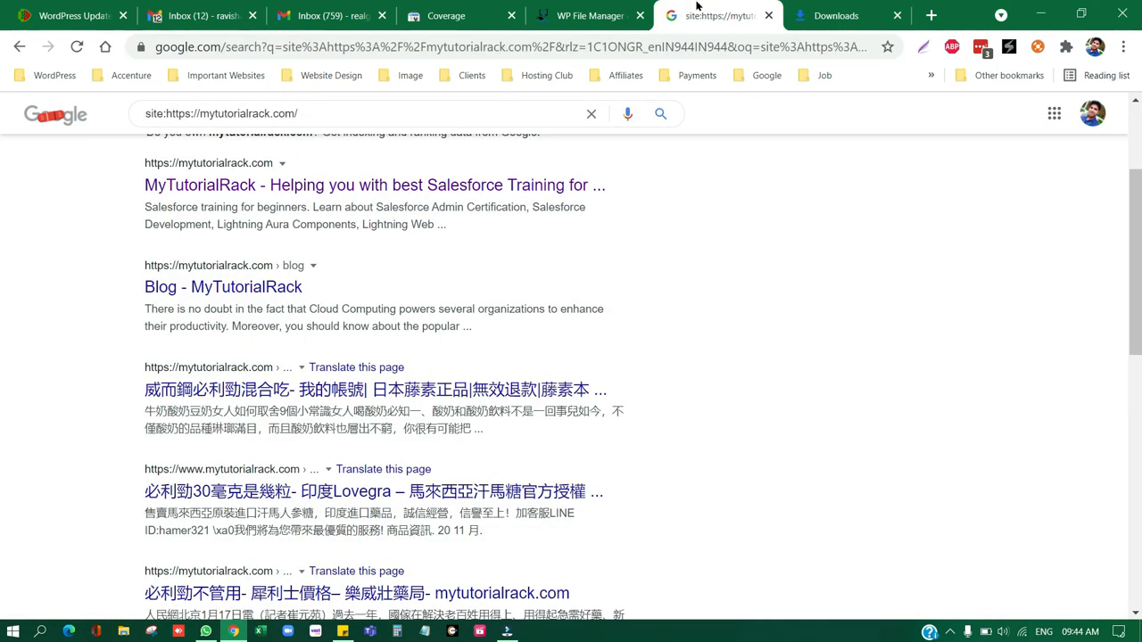
pyautogui.rightClick(175, 389)
pyautogui.click(239, 406)
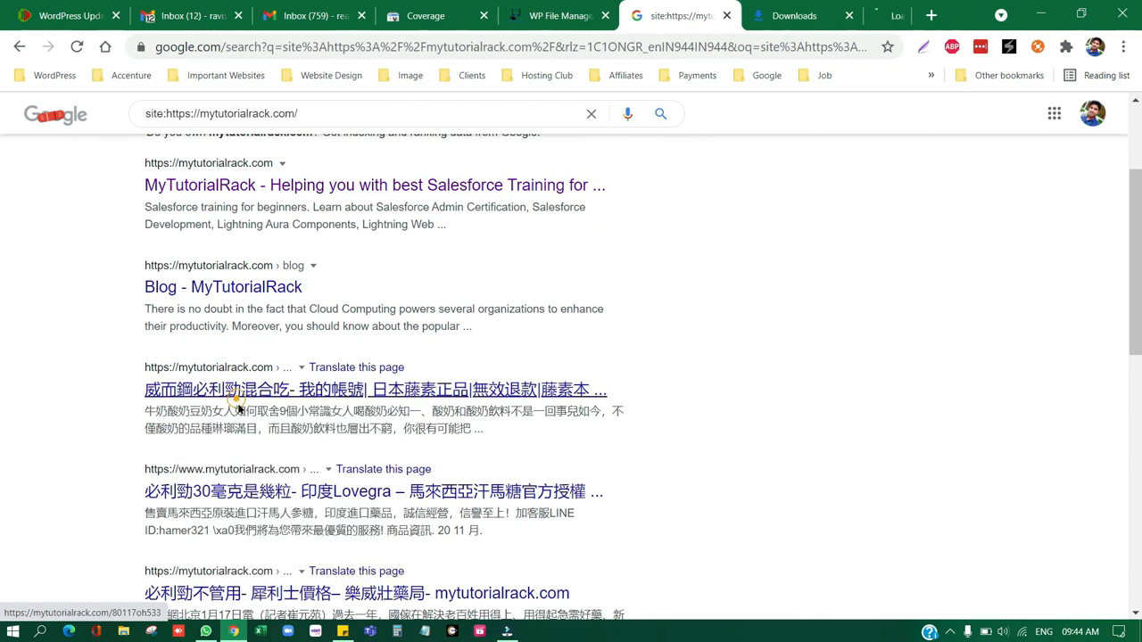
pyautogui.rightClick(215, 284)
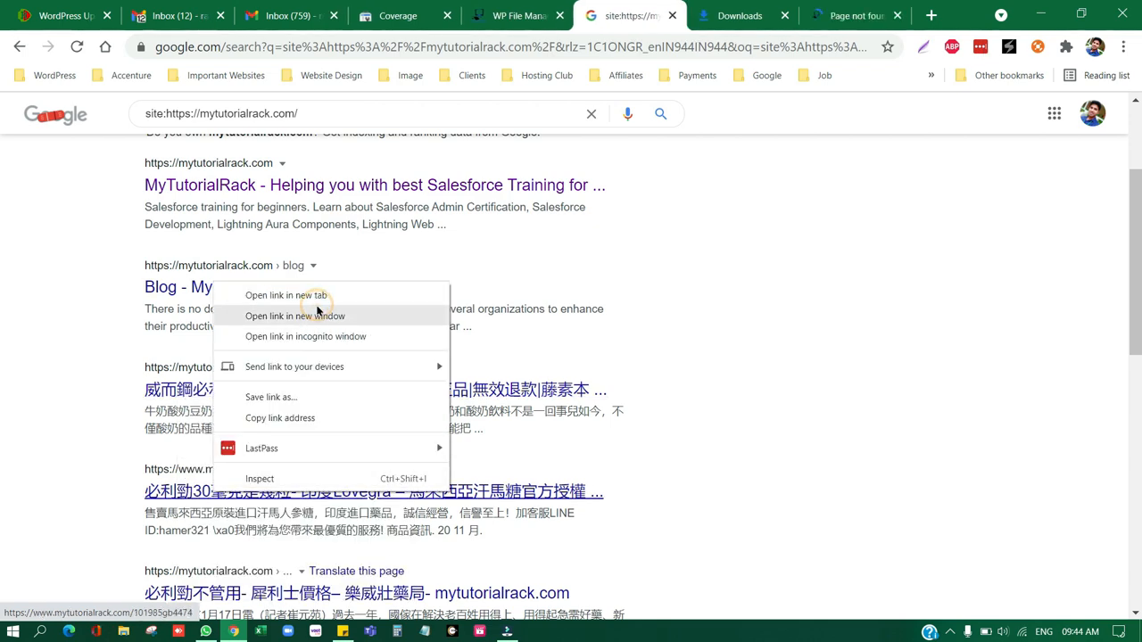
pyautogui.click(310, 296)
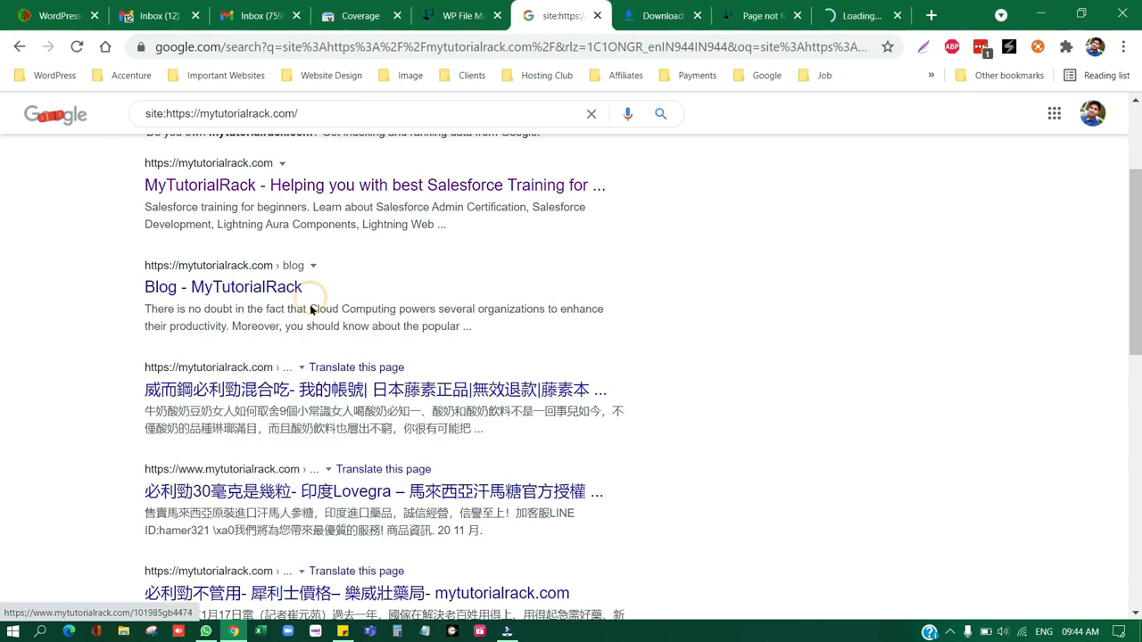
pyautogui.scroll(-2, 311, 309)
pyautogui.rightClick(243, 416)
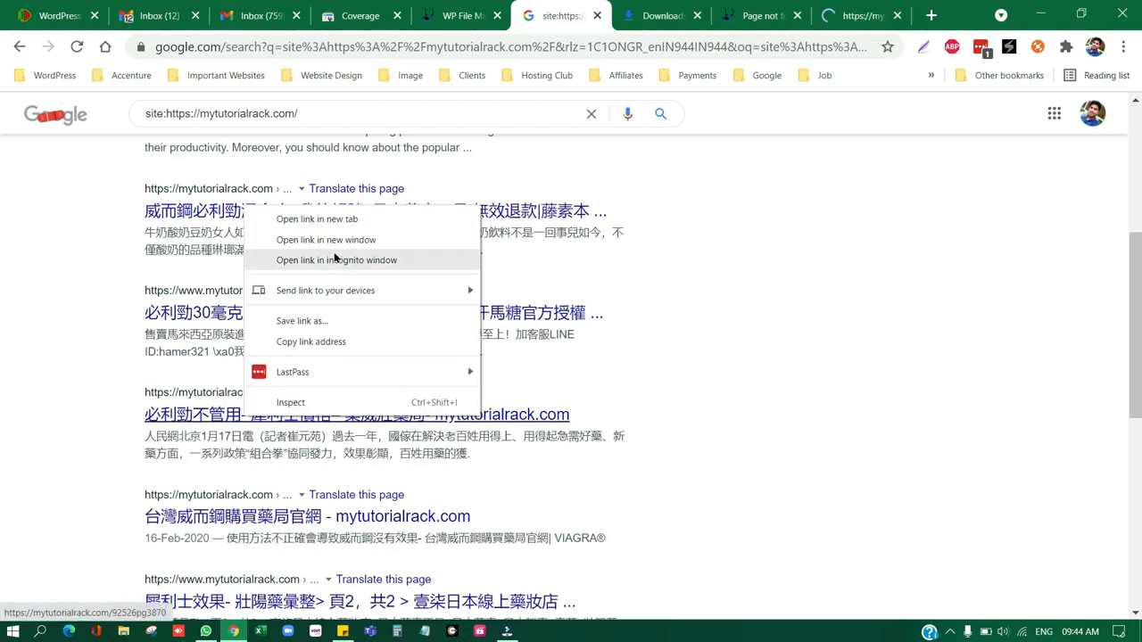
pyautogui.click(317, 218)
pyautogui.scroll(-3, 372, 295)
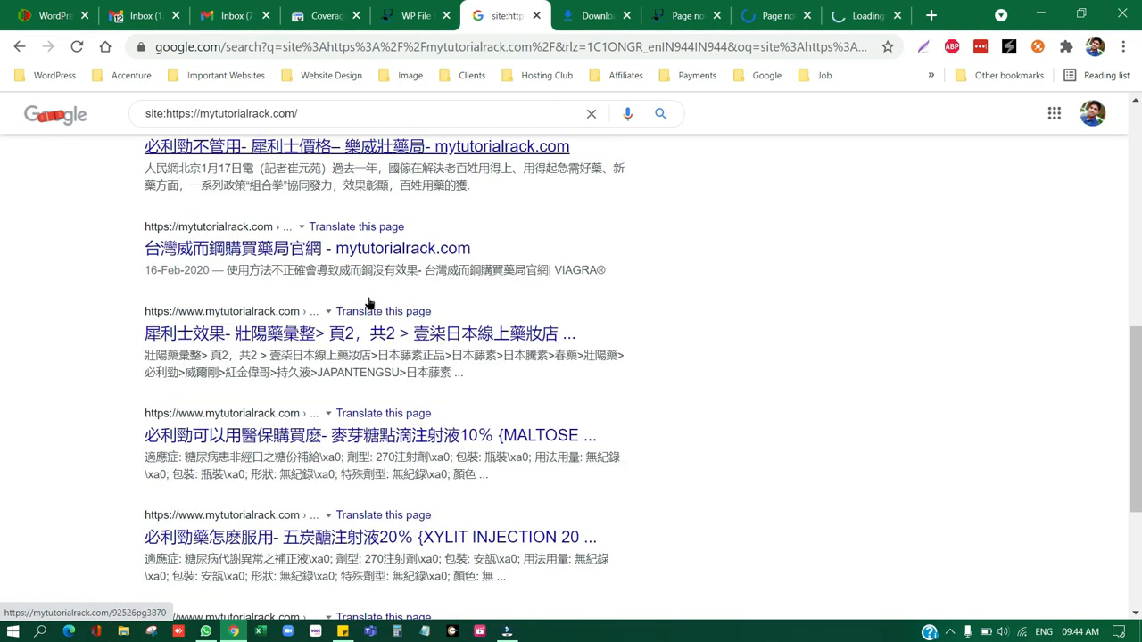
# Close the downloads page and check whether each of the three opened spam links still leads to a live page
pyautogui.click(623, 10)
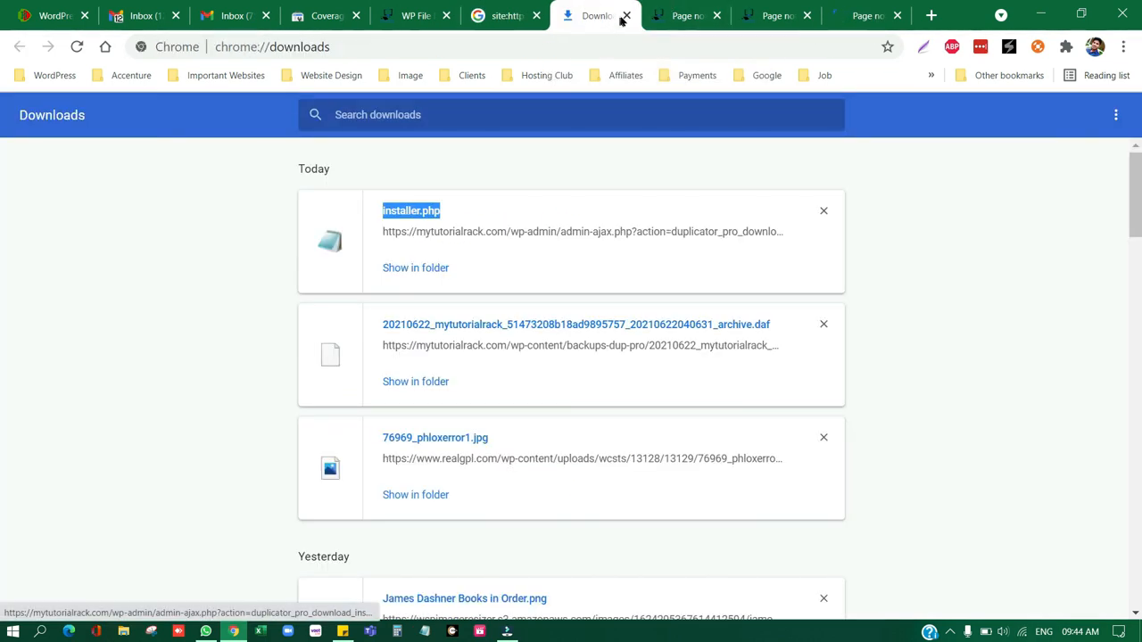
pyautogui.click(625, 16)
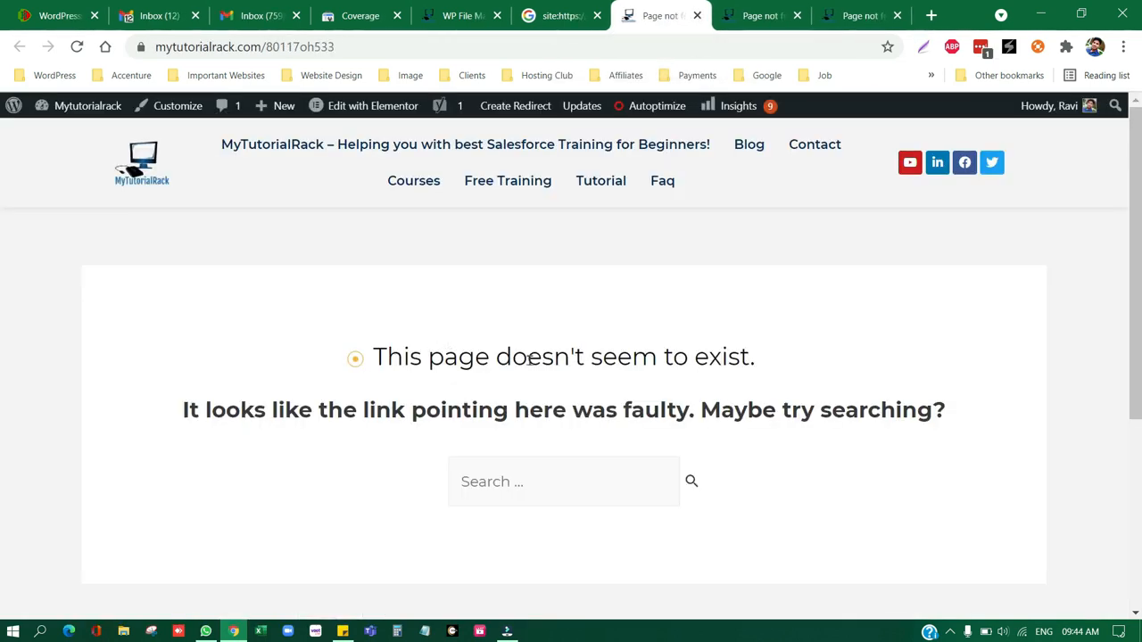
pyautogui.moveTo(530, 358); pyautogui.dragTo(763, 364)
pyautogui.click(758, 15)
pyautogui.moveTo(382, 367); pyautogui.dragTo(778, 375)
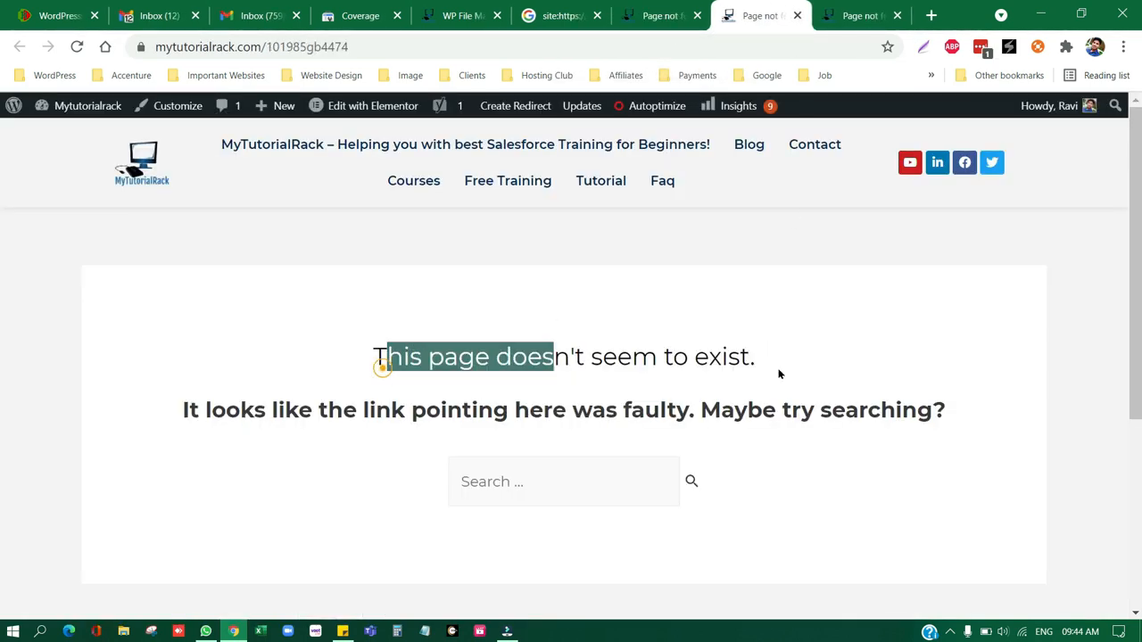
pyautogui.click(858, 16)
pyautogui.moveTo(383, 359); pyautogui.dragTo(890, 369)
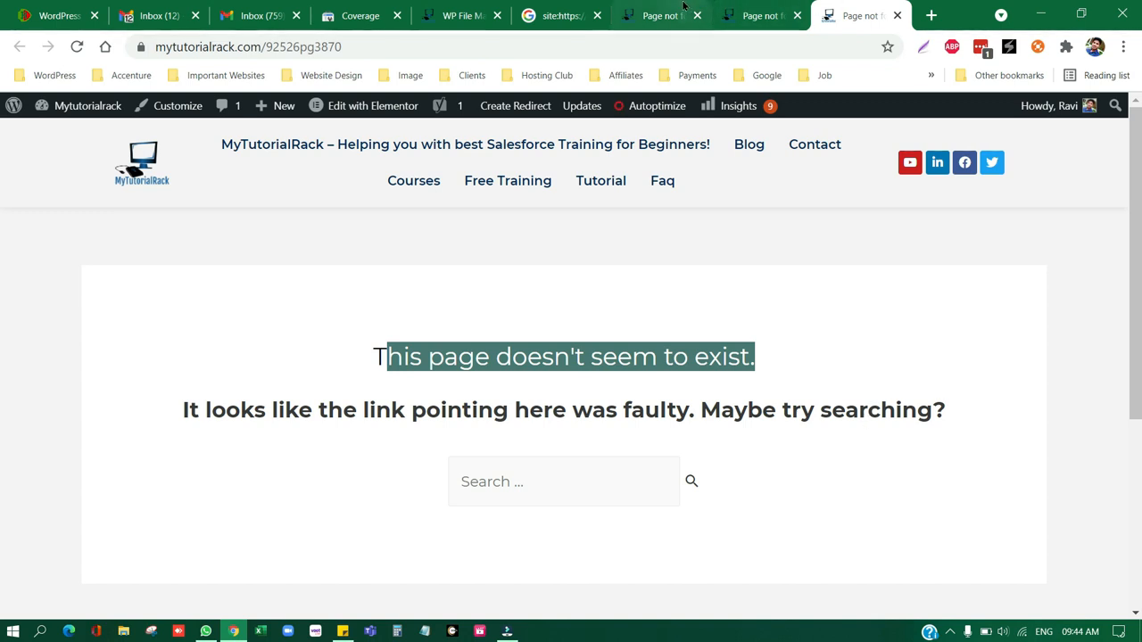
pyautogui.tripleClick(517, 354)
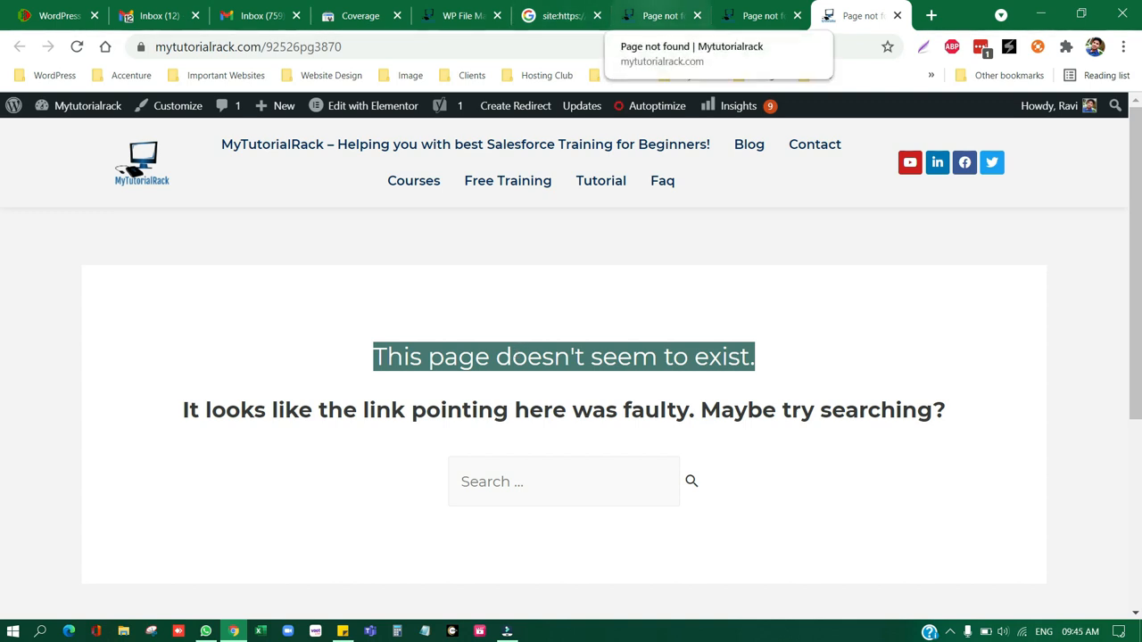
pyautogui.click(658, 16)
pyautogui.click(560, 16)
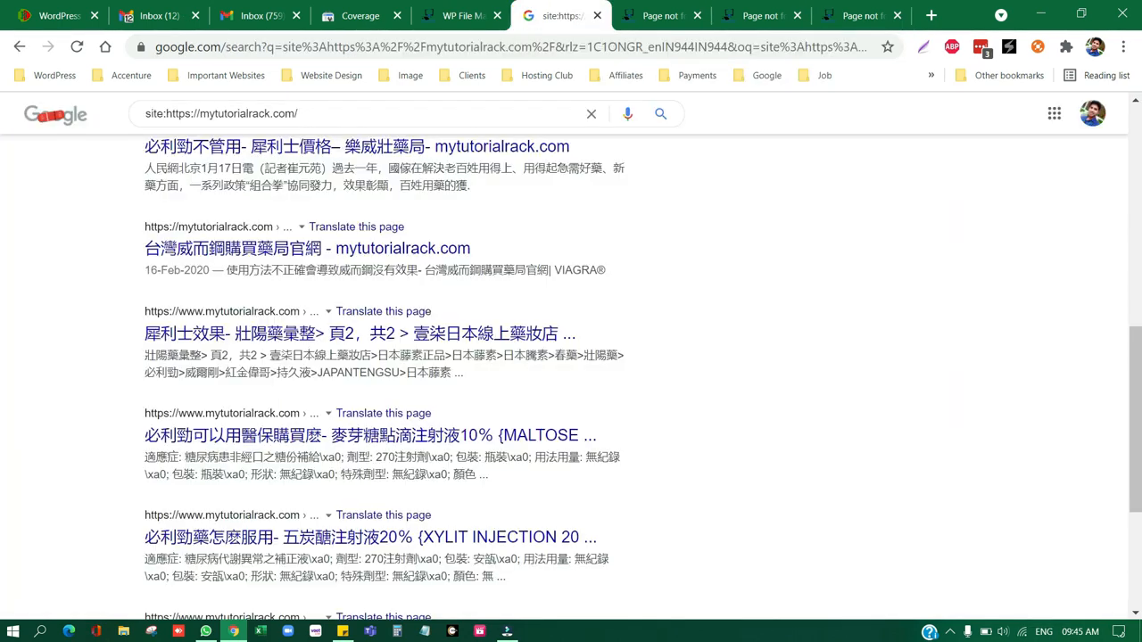
# Download the mc_data folder from wp-content in WP File Manager as a ZIP into the client's backup folder
pyautogui.click(459, 16)
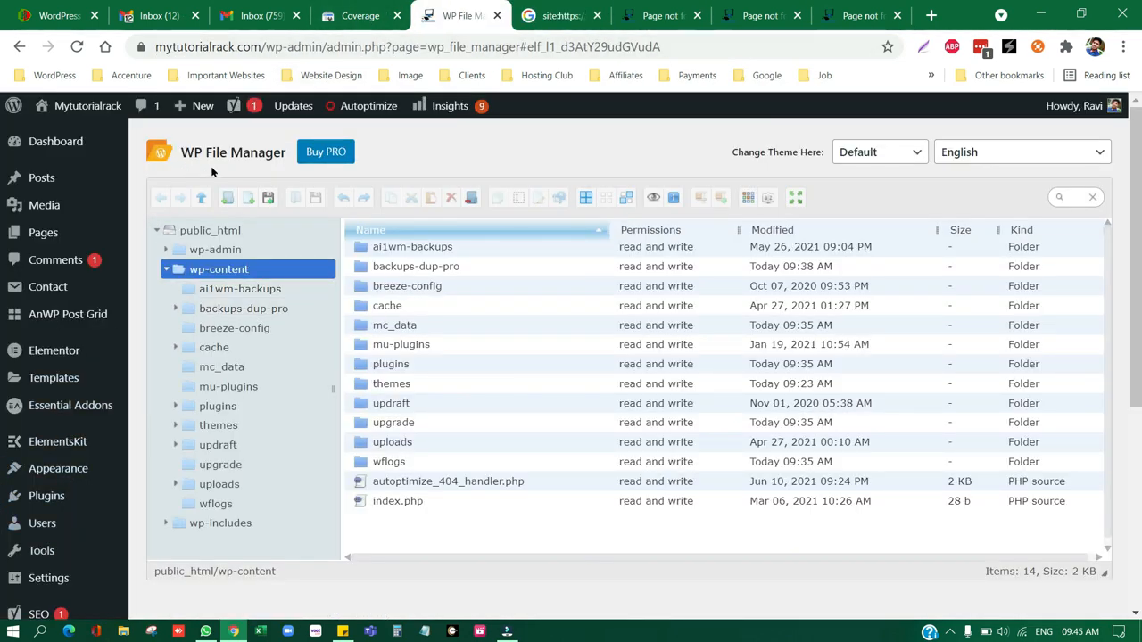
pyautogui.click(447, 327)
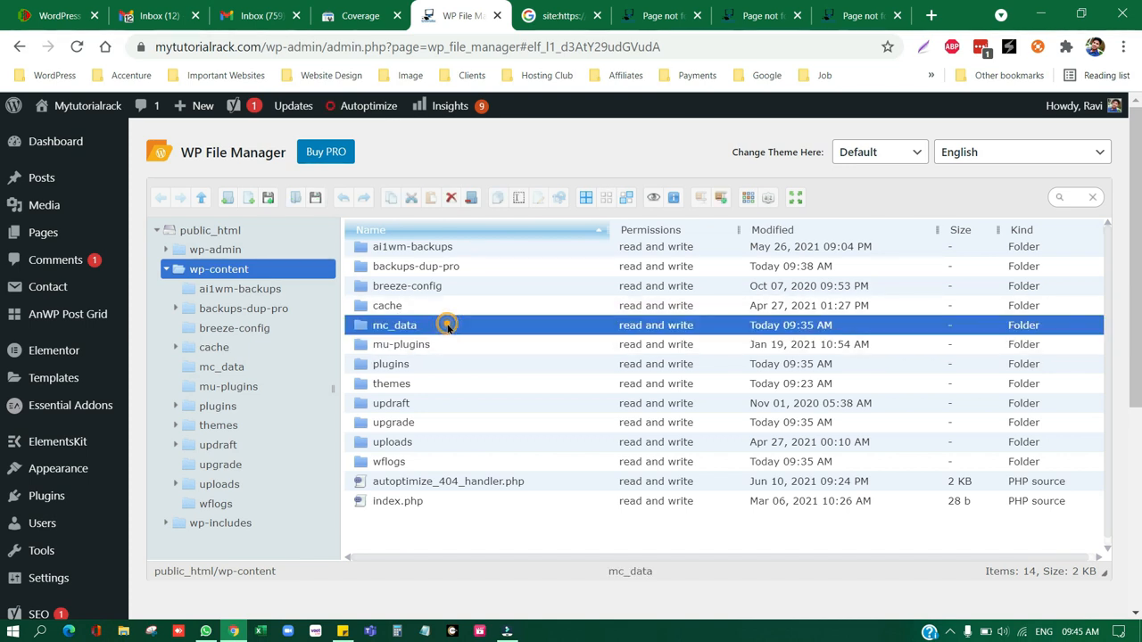
pyautogui.rightClick(448, 327)
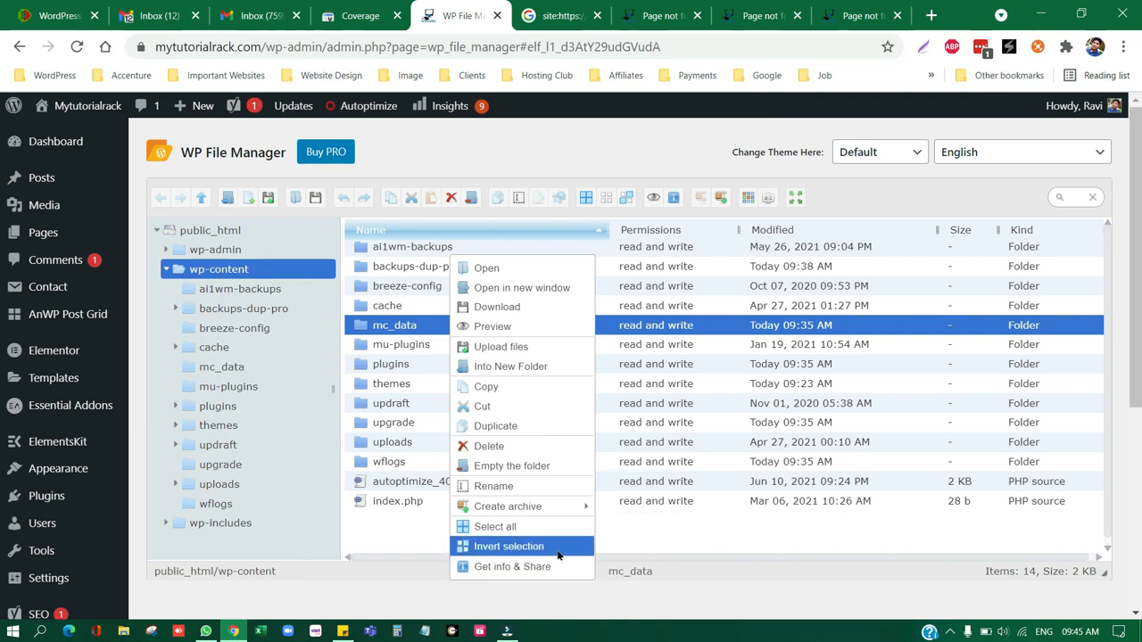
pyautogui.click(515, 308)
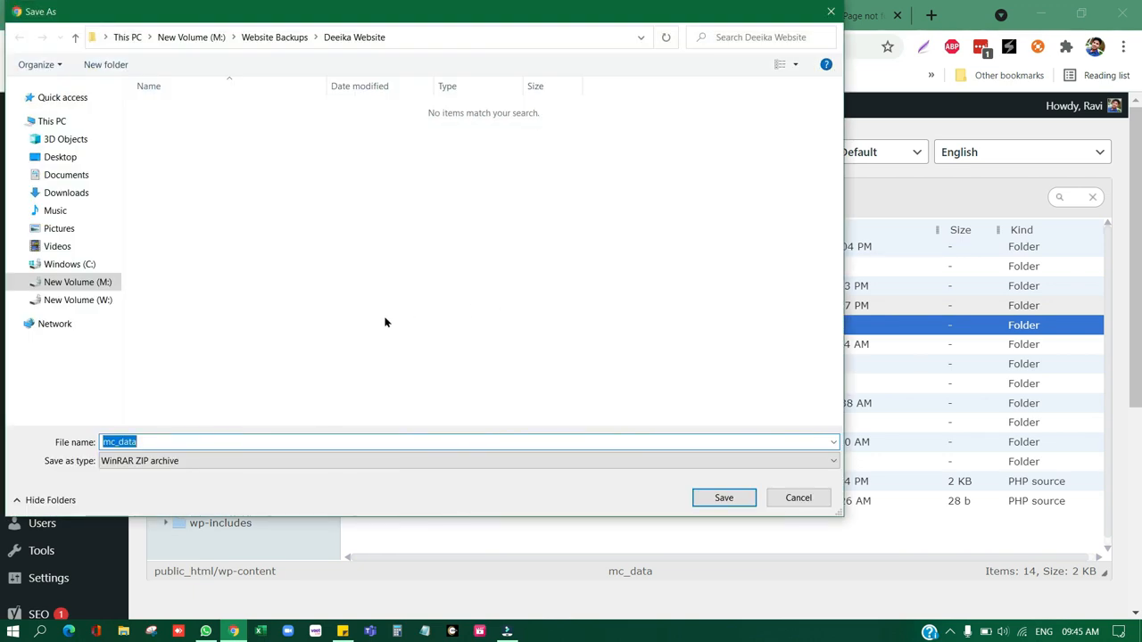
pyautogui.click(724, 497)
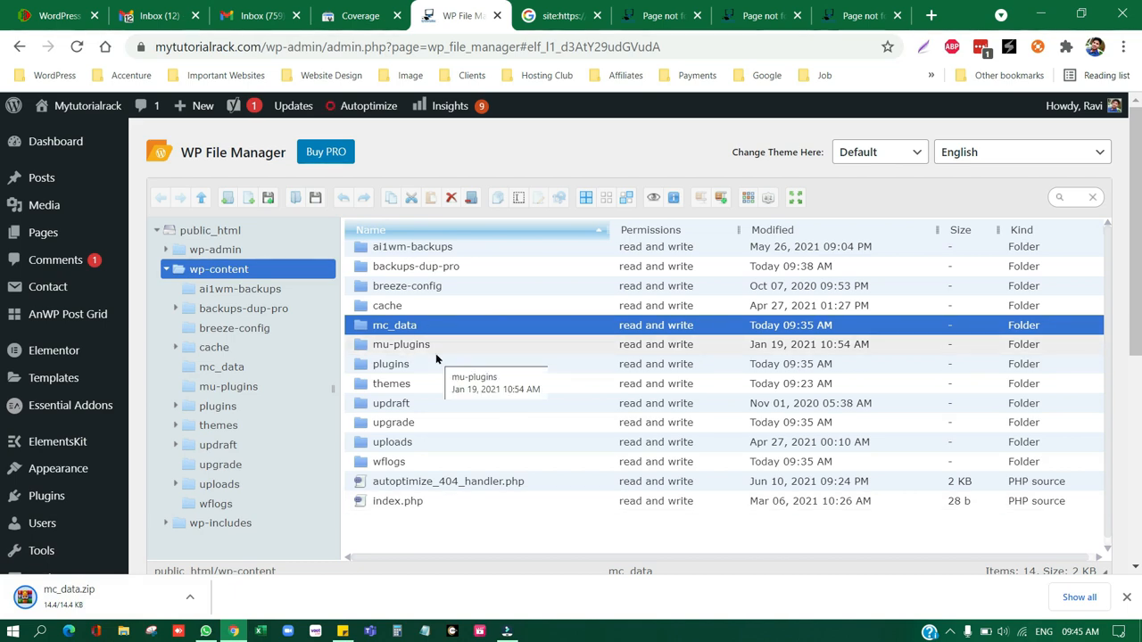
# Permanently delete the mc_data folder from wp-content
pyautogui.click(451, 197)
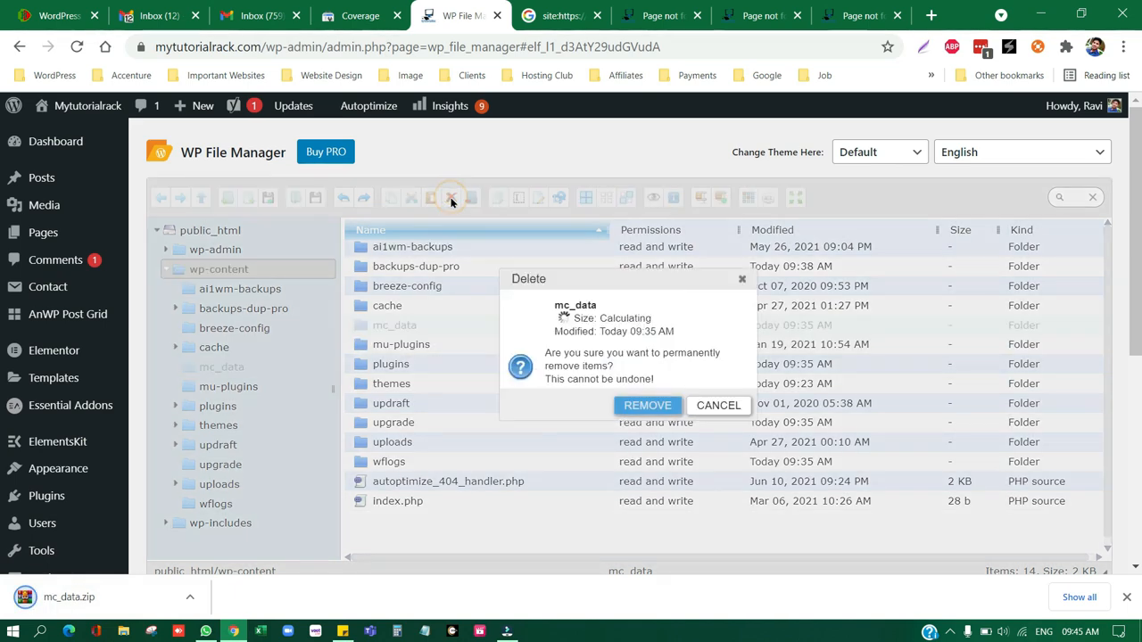
pyautogui.click(652, 405)
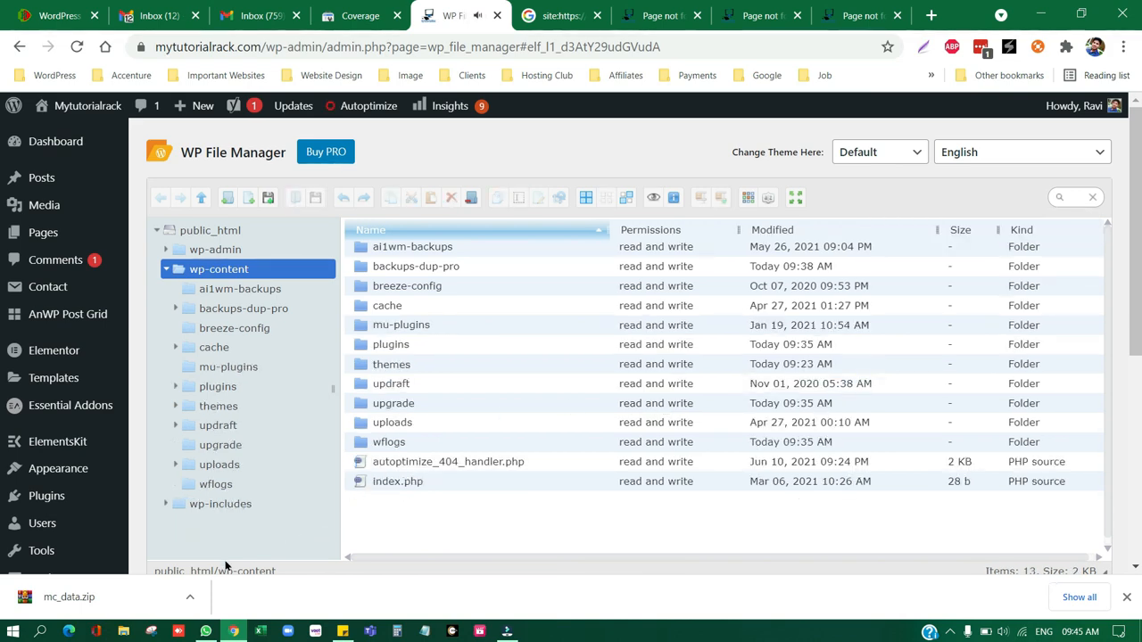
# Open the downloaded mc_data.zip archive and view the mc.log file from its mc_data folder in a maximized window
pyautogui.click(191, 599)
pyautogui.click(243, 537)
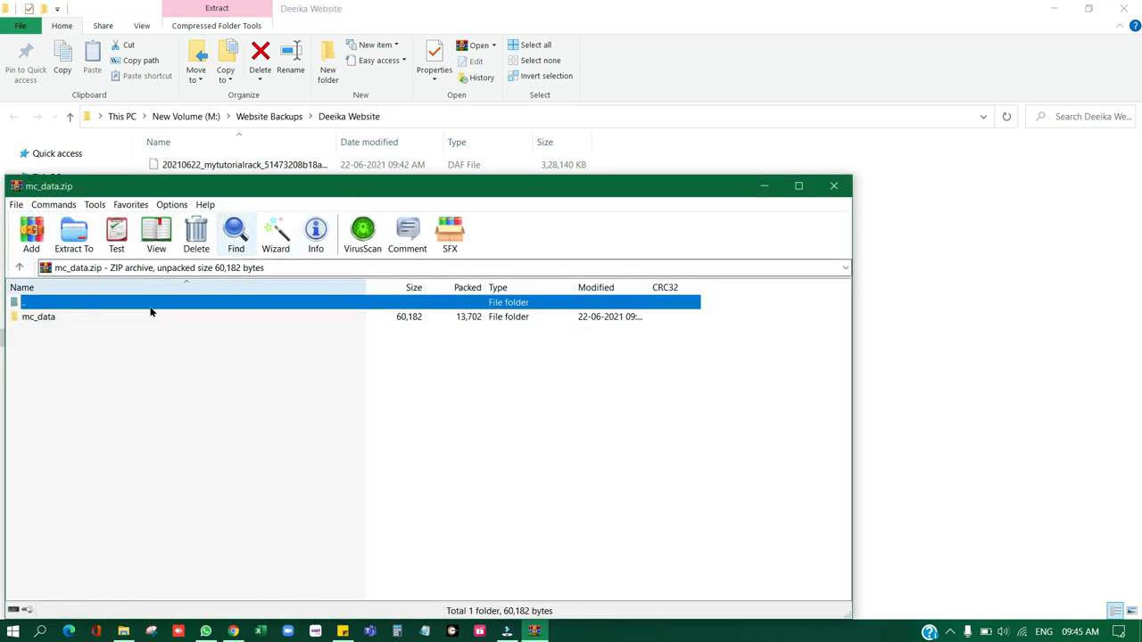
pyautogui.doubleClick(105, 317)
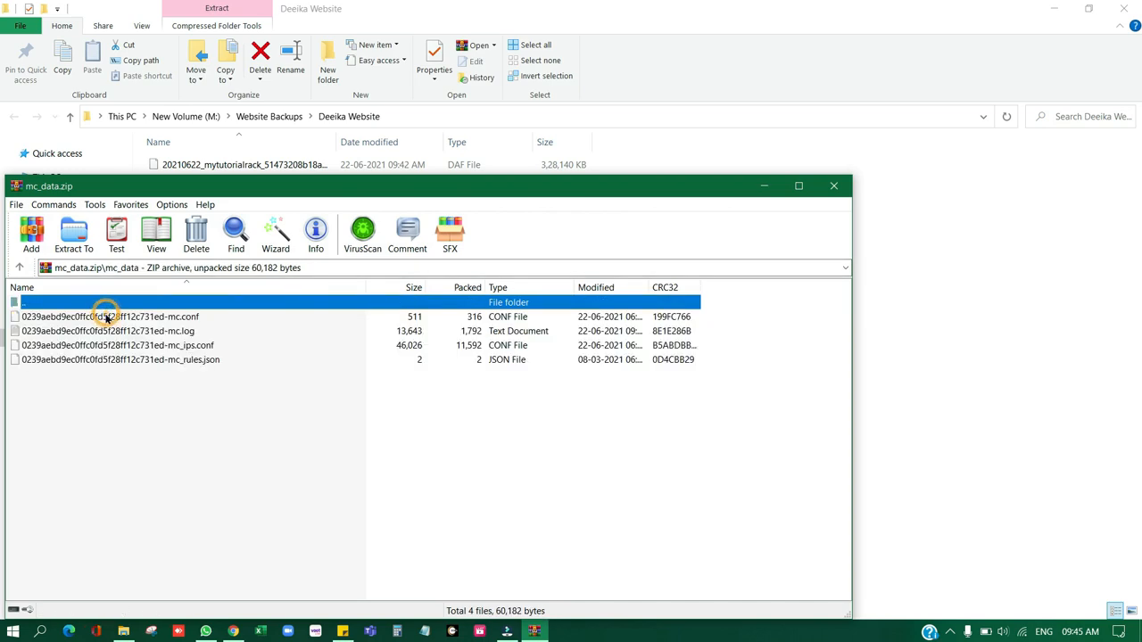
pyautogui.doubleClick(154, 332)
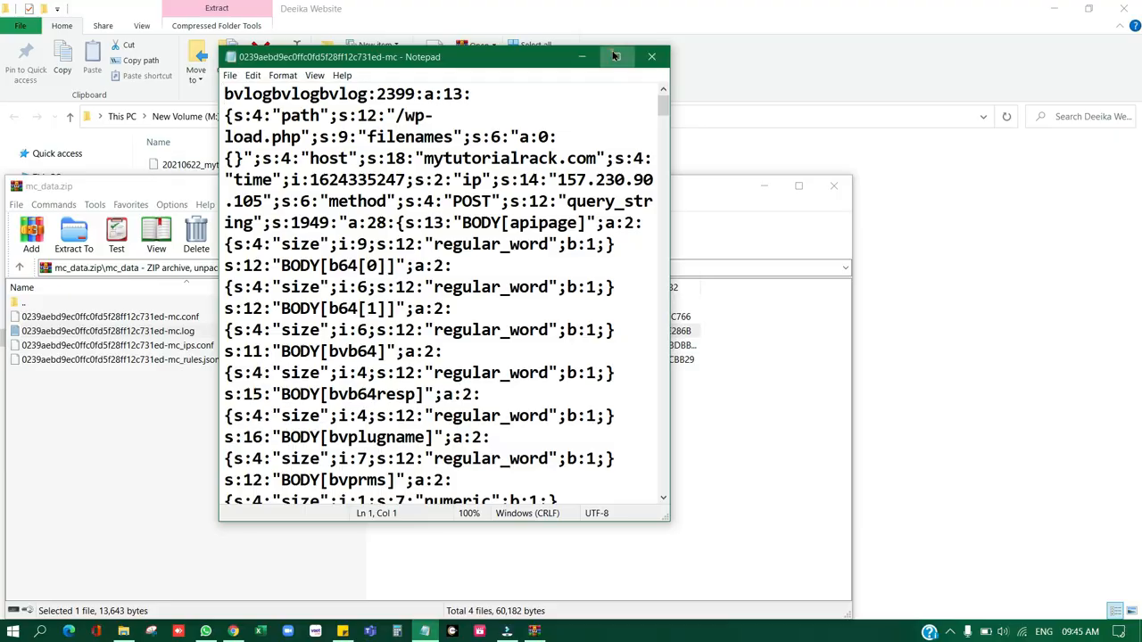
pyautogui.click(616, 56)
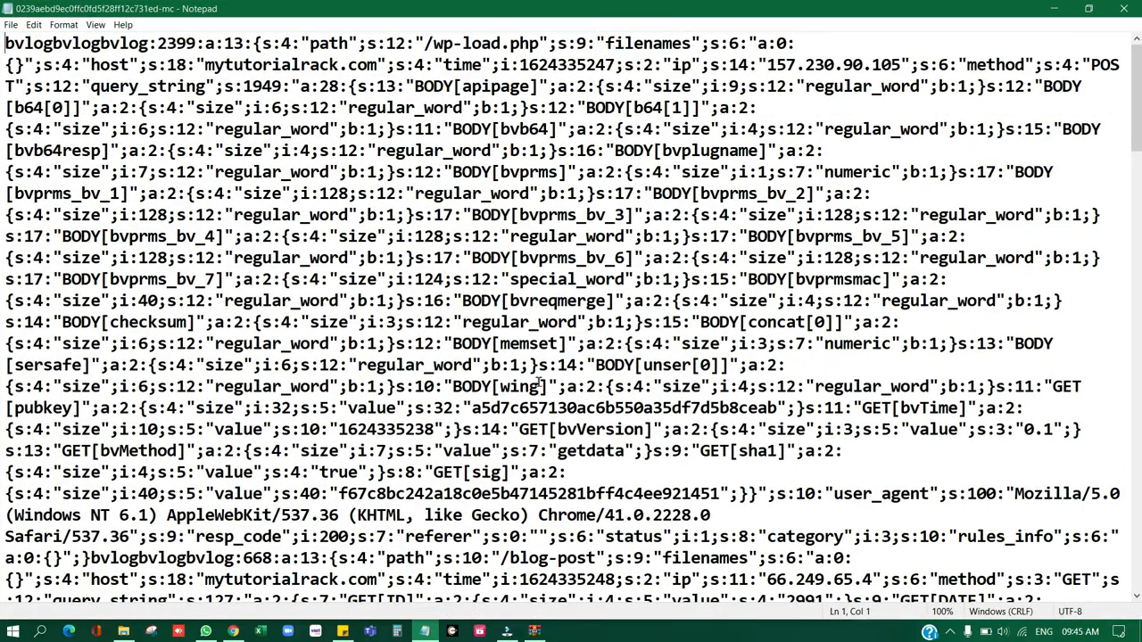
# Read the mc.log entries through to the end, then close the log and archive and return to the browser
pyautogui.scroll(-20, 539, 382)
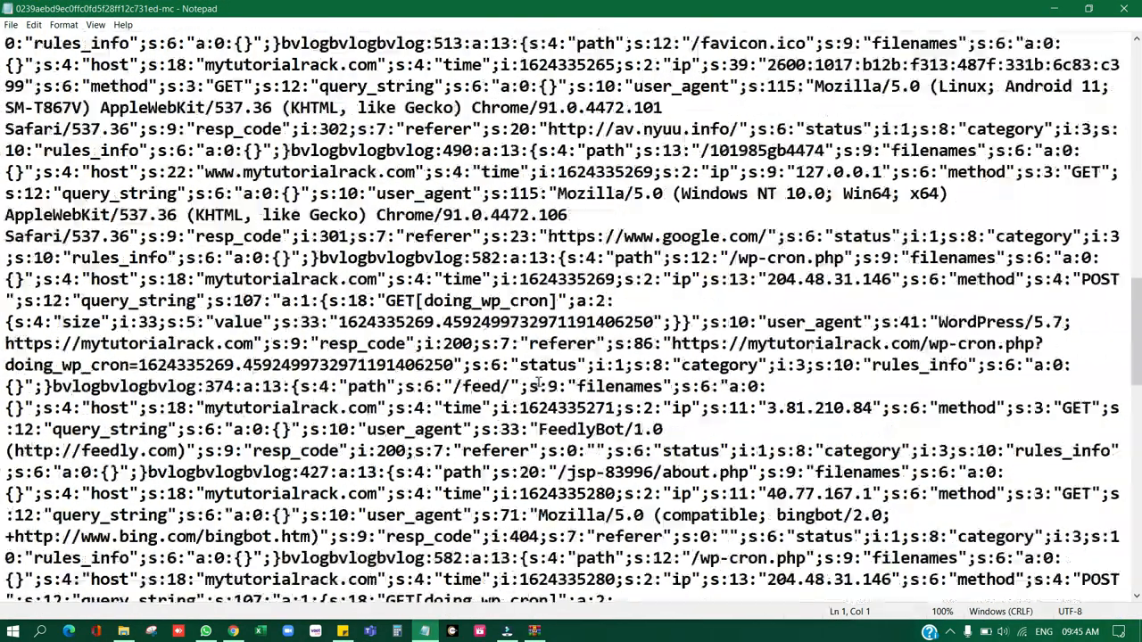
pyautogui.scroll(-5, 539, 383)
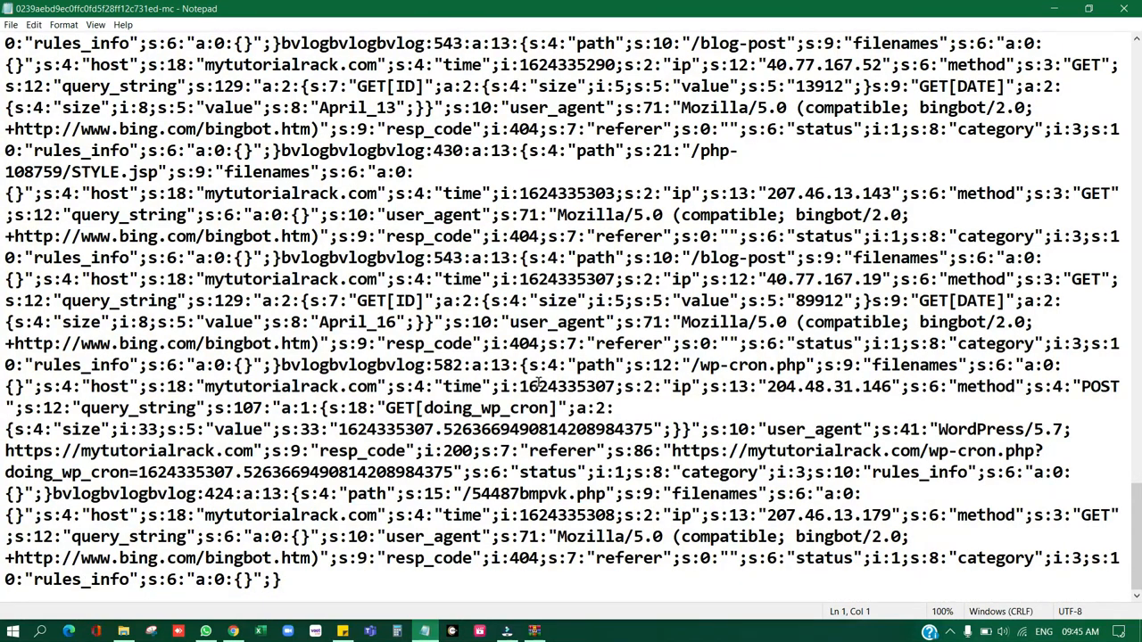
pyautogui.moveTo(129, 385); pyautogui.dragTo(883, 538)
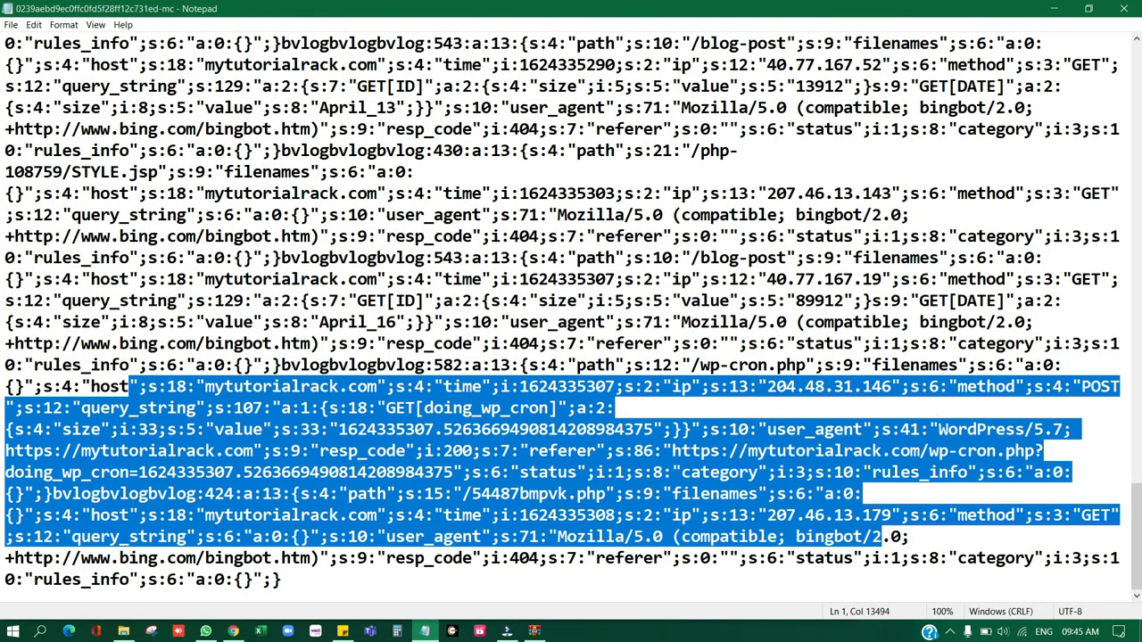
pyautogui.click(1127, 6)
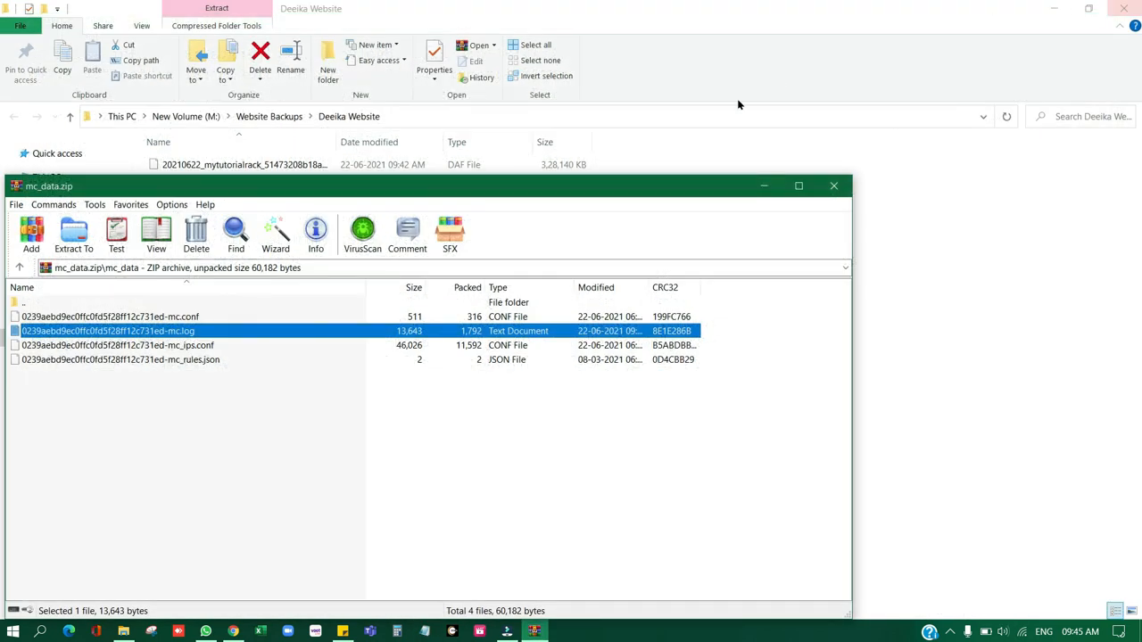
pyautogui.click(836, 186)
pyautogui.click(1053, 8)
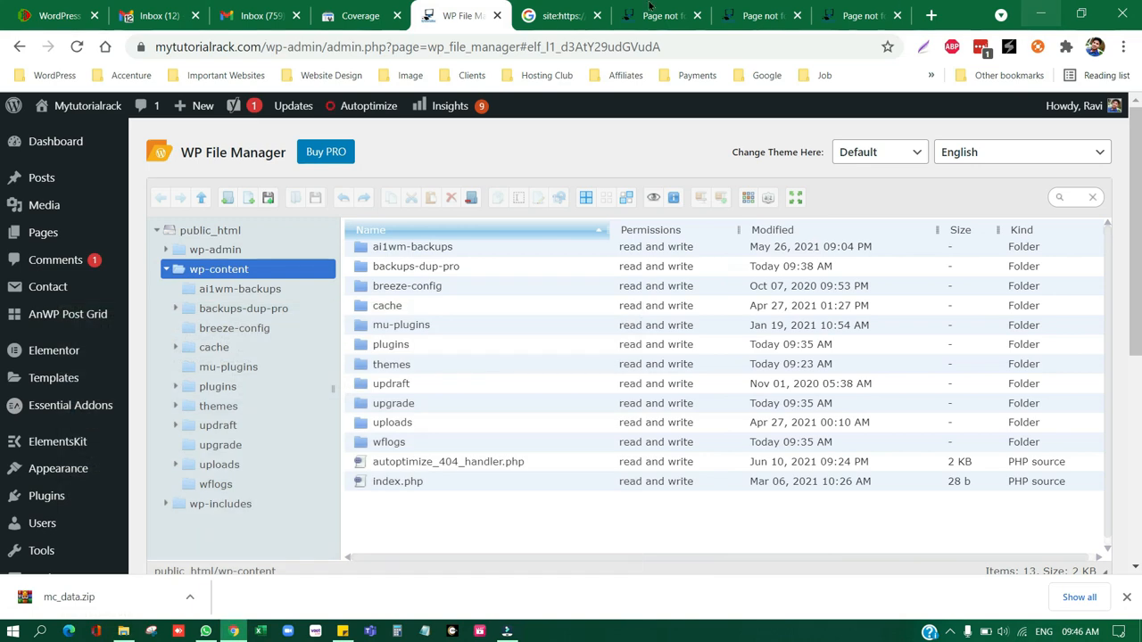
# Open the live mytutorialrack.com site in a new tab and check the homepage through to its footer
pyautogui.click(370, 12)
pyautogui.click(521, 12)
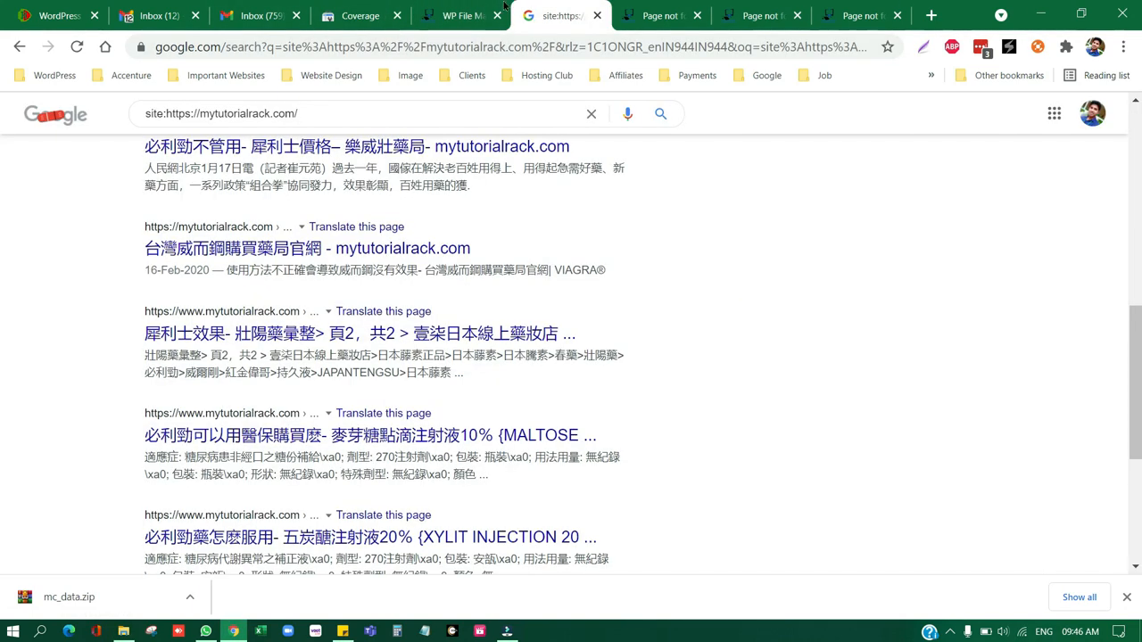
pyautogui.click(503, 8)
pyautogui.moveTo(89, 105)
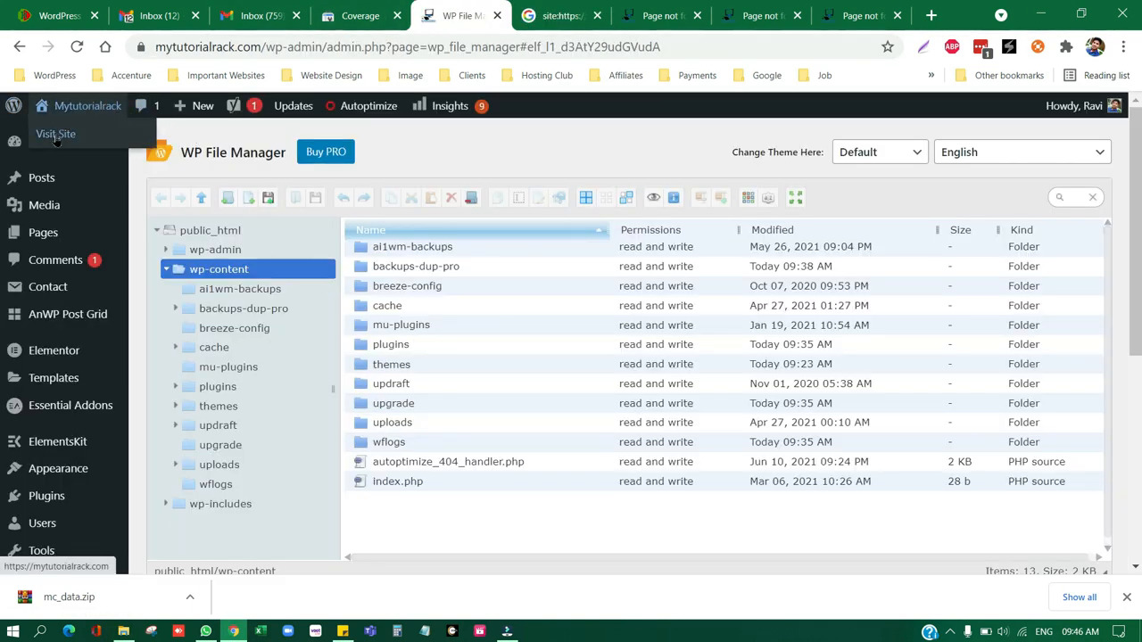
pyautogui.rightClick(55, 134)
pyautogui.click(116, 149)
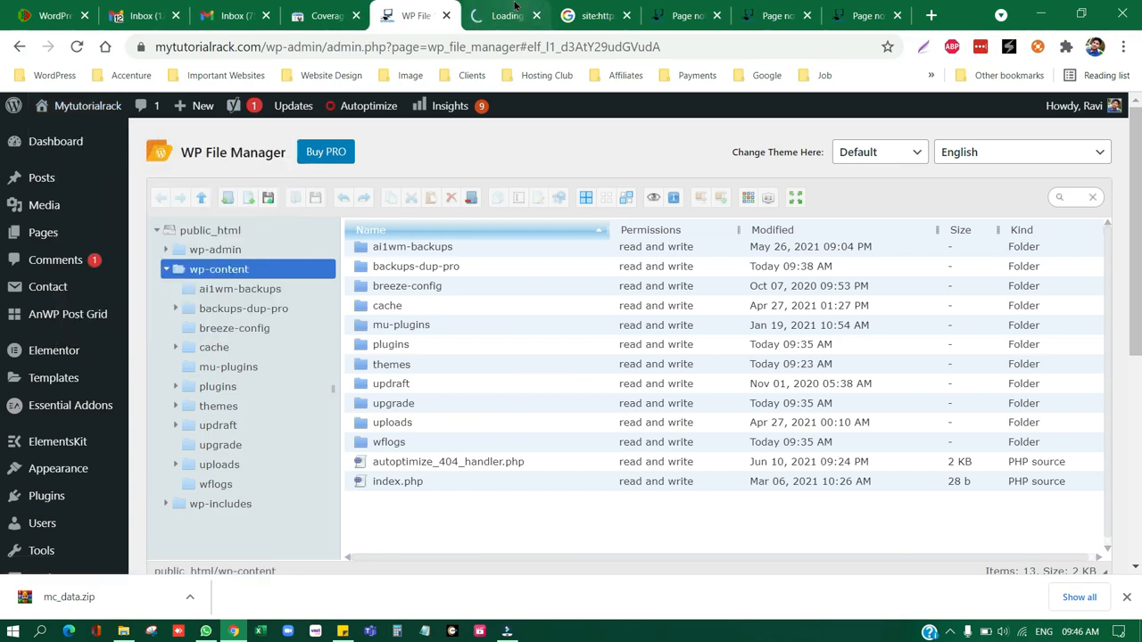
pyautogui.click(513, 7)
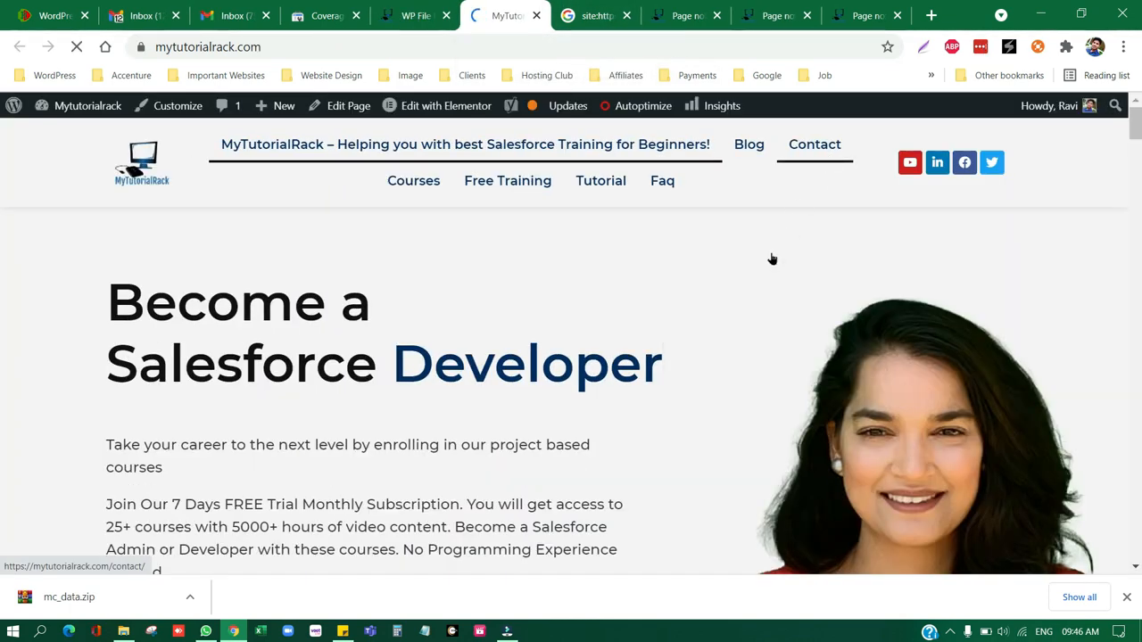
pyautogui.scroll(-10, 756, 307)
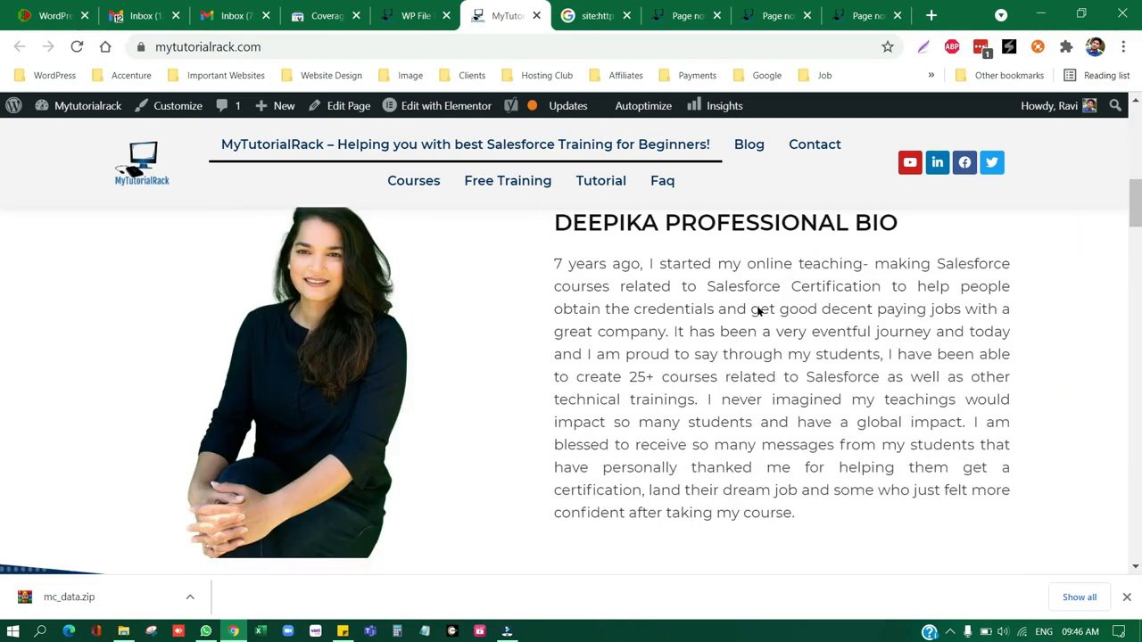
pyautogui.scroll(-20, 757, 311)
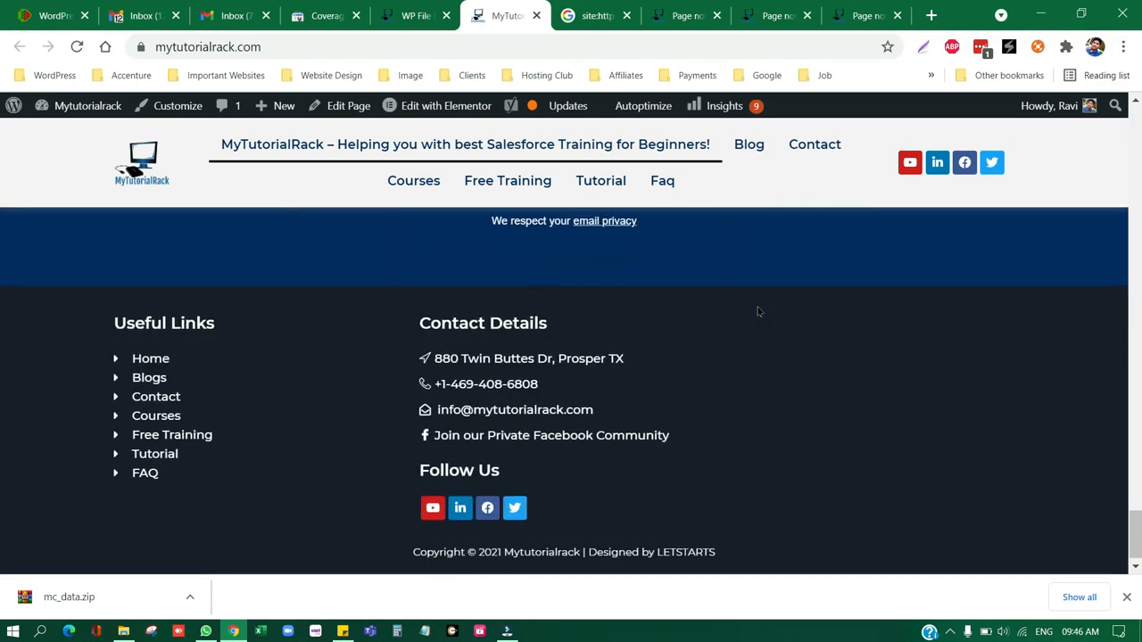
pyautogui.scroll(20, 757, 310)
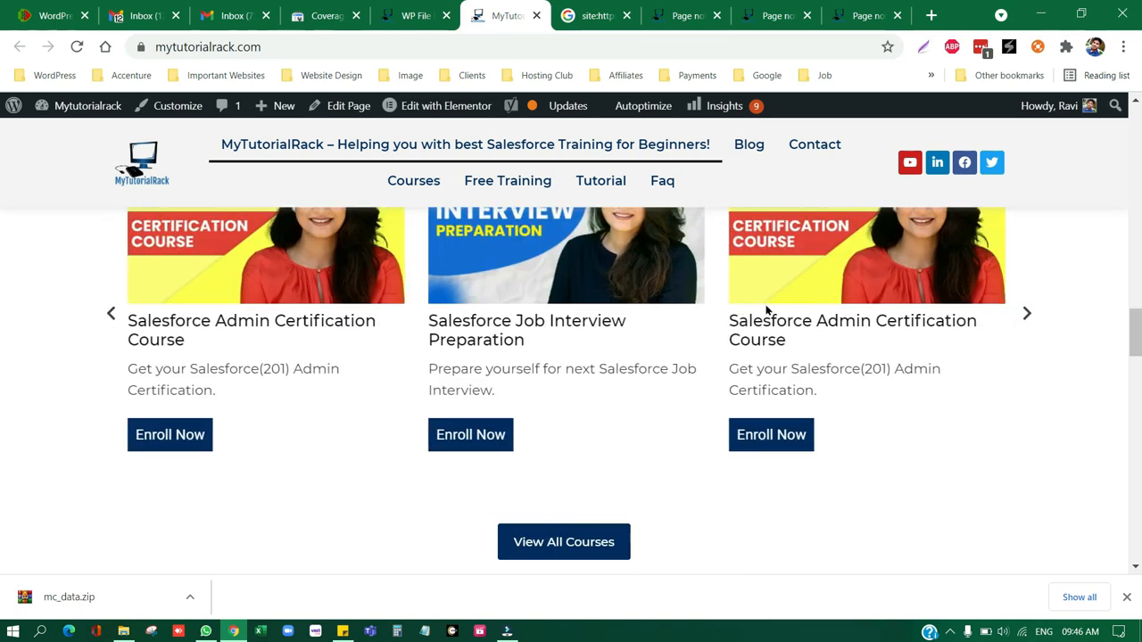
pyautogui.scroll(5, 766, 310)
# Inspect the contents of the mu-plugins folder in WP File Manager and return to wp-content
pyautogui.click(398, 9)
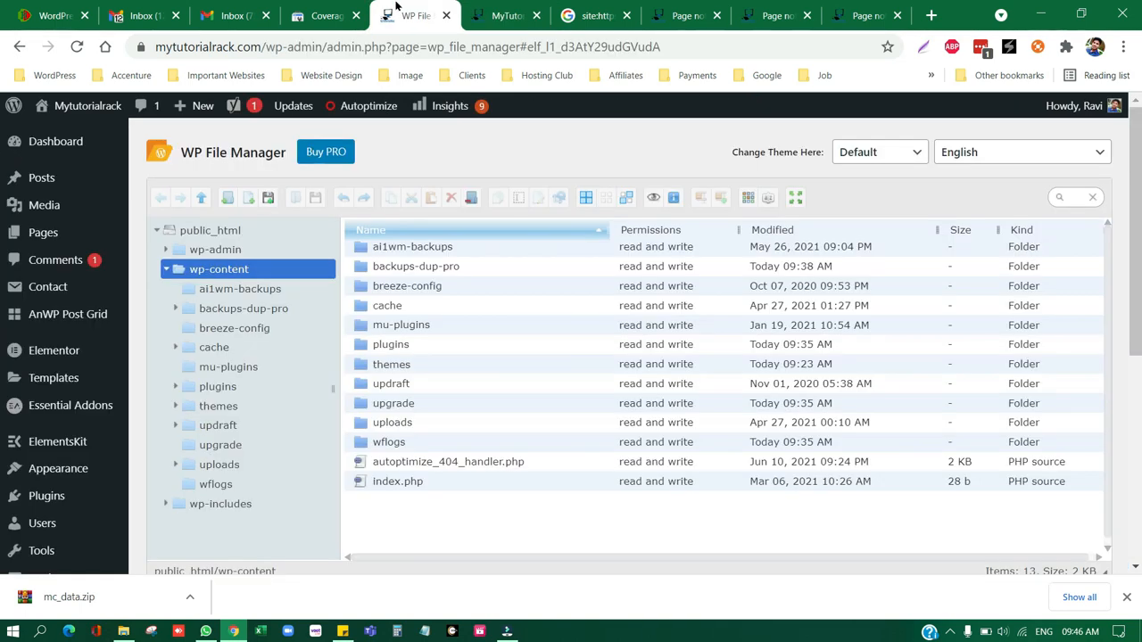
pyautogui.click(463, 328)
pyautogui.doubleClick(462, 328)
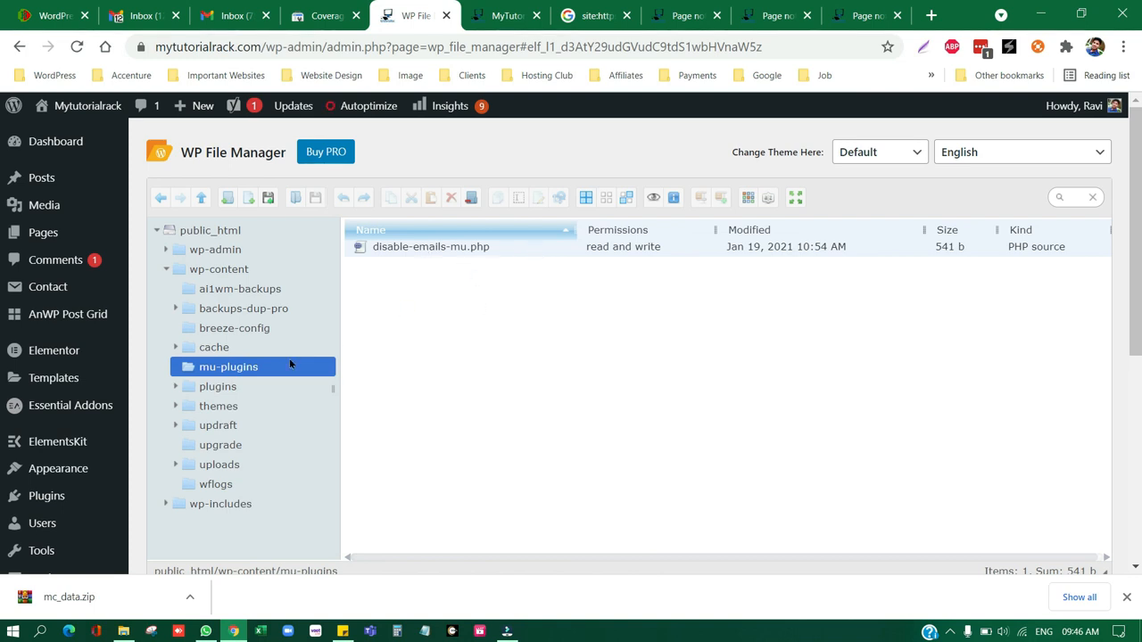
pyautogui.click(230, 270)
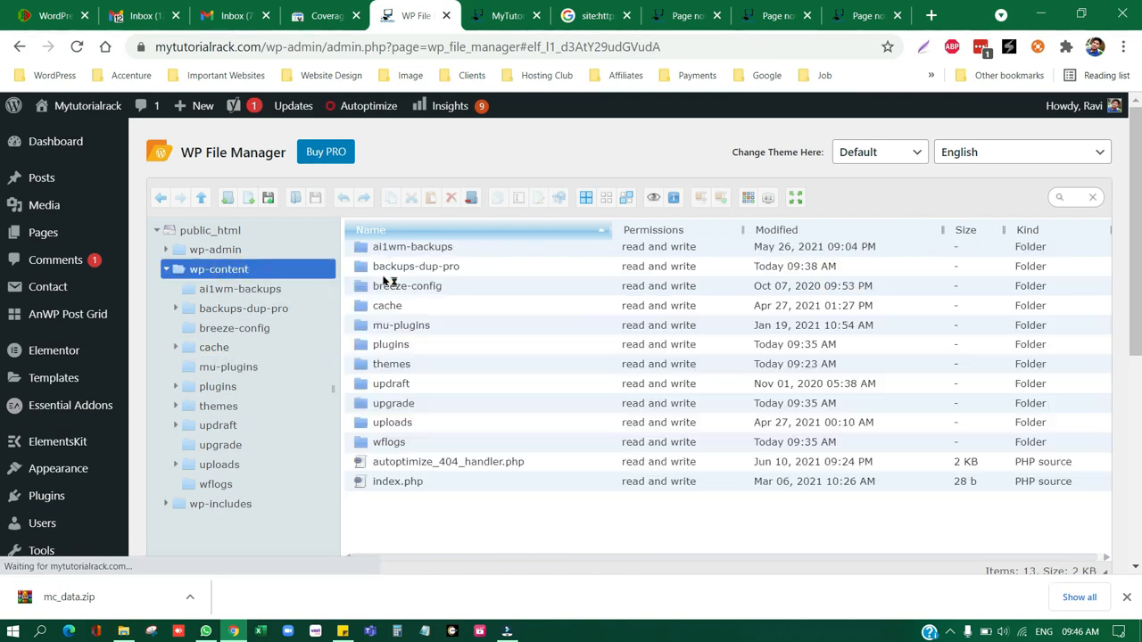
# Permanently delete the ai1wm-backups folder from wp-content
pyautogui.click(480, 249)
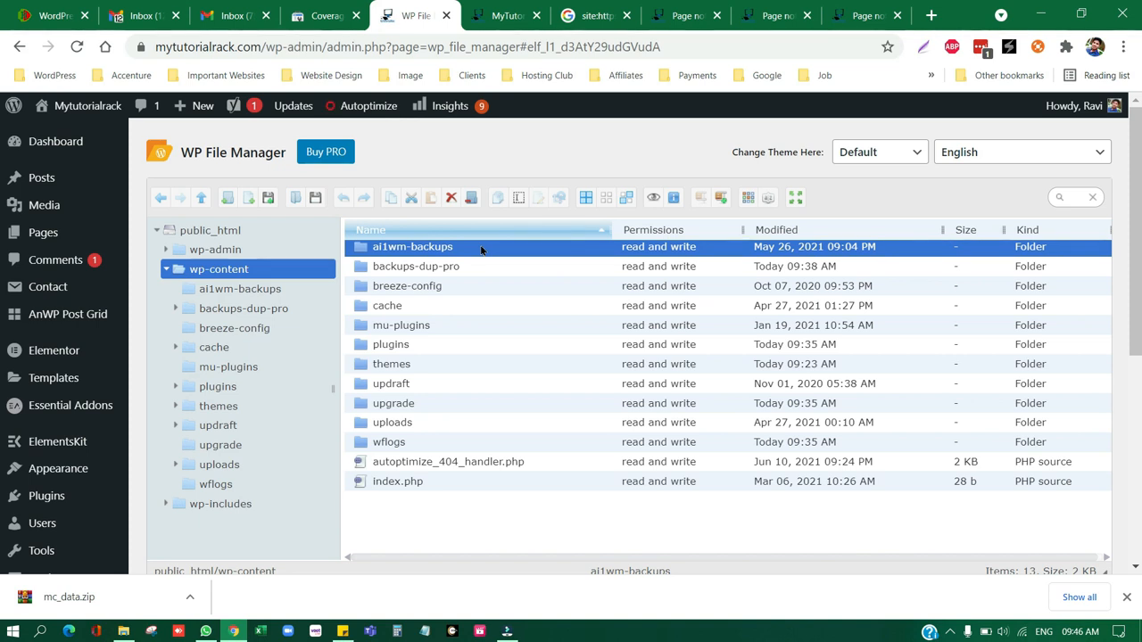
pyautogui.rightClick(480, 249)
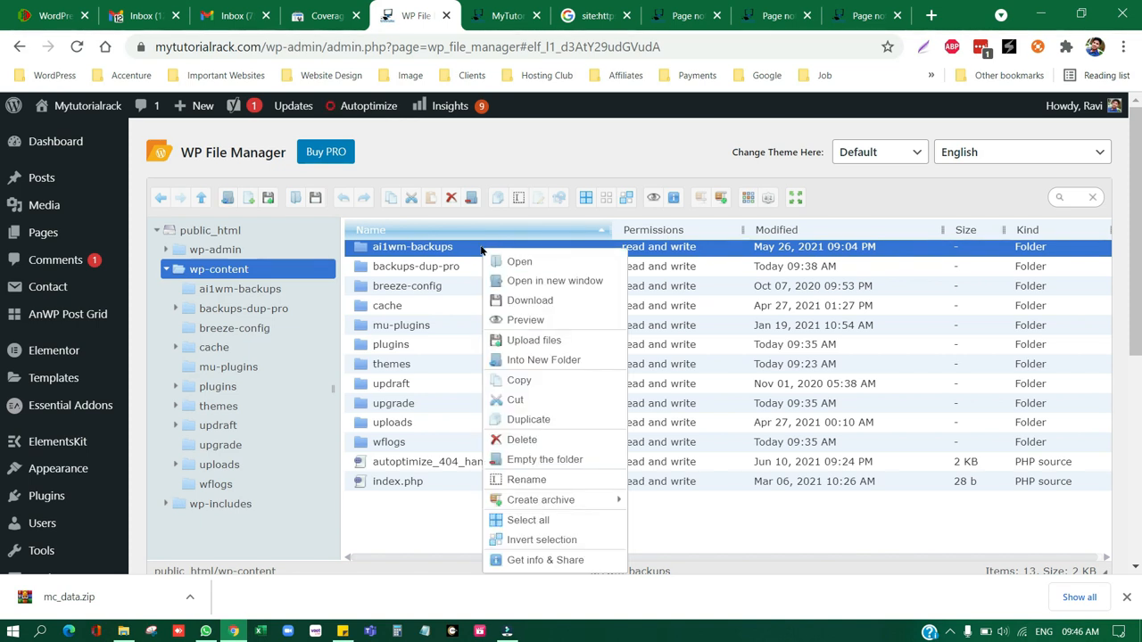
pyautogui.click(541, 436)
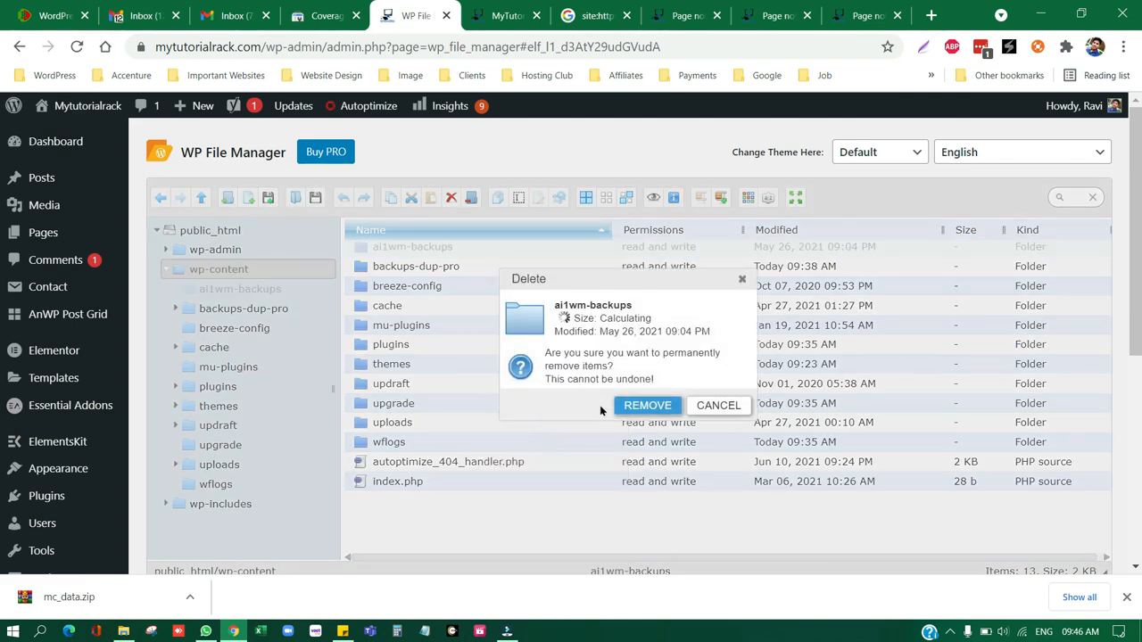
pyautogui.click(665, 405)
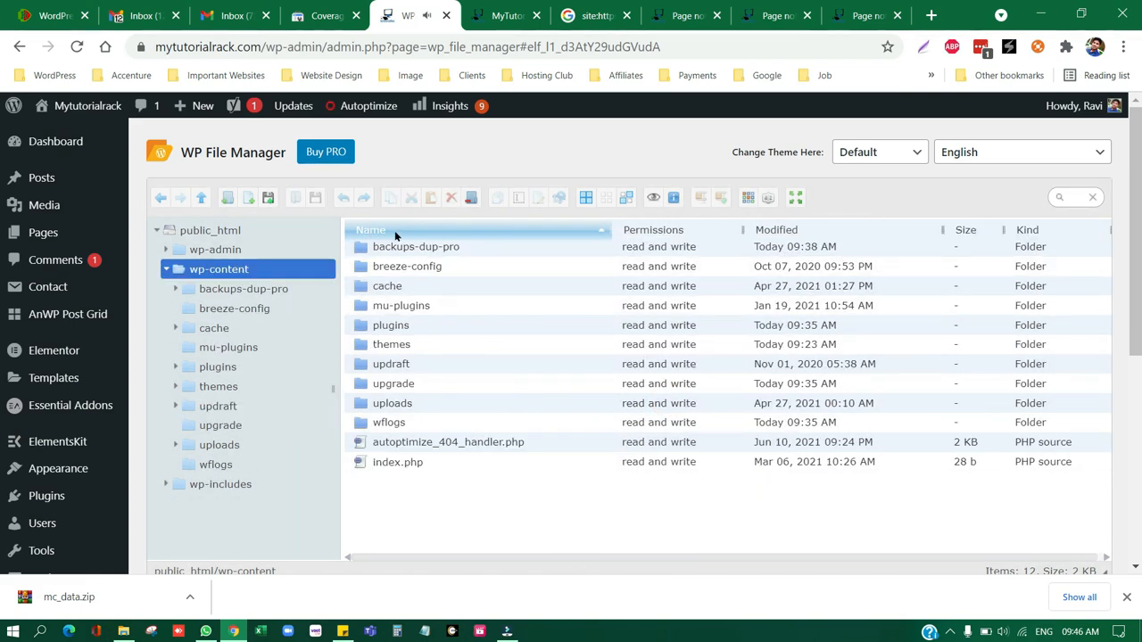
# Inspect the cache folder and its autoptimize subfolder in wp-content, then list the files in the public_html root
pyautogui.click(423, 250)
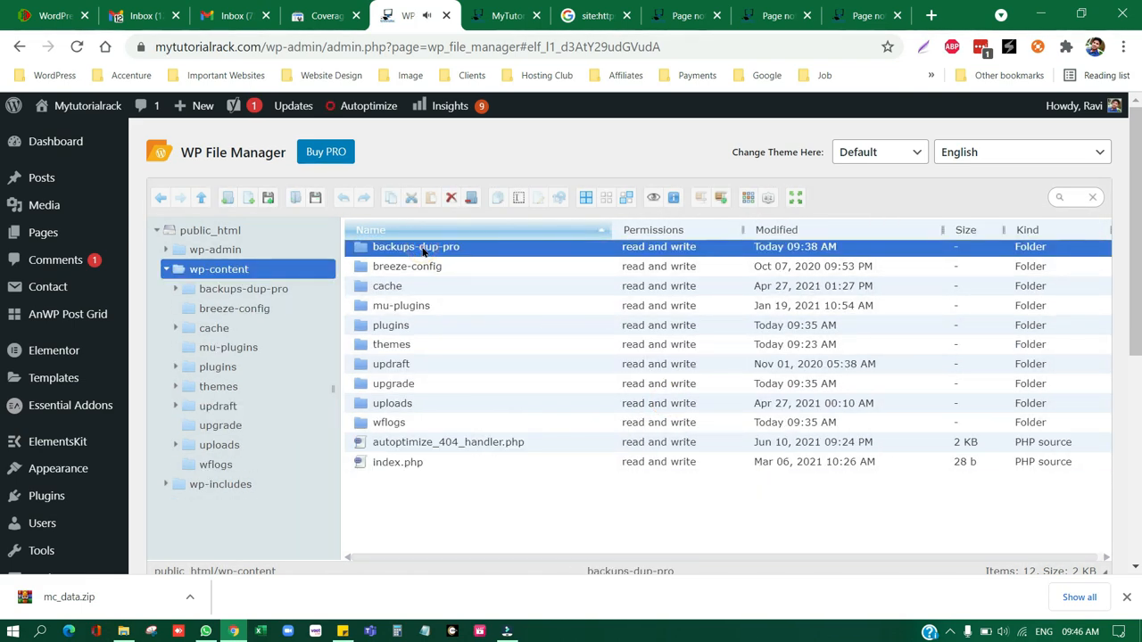
pyautogui.doubleClick(420, 287)
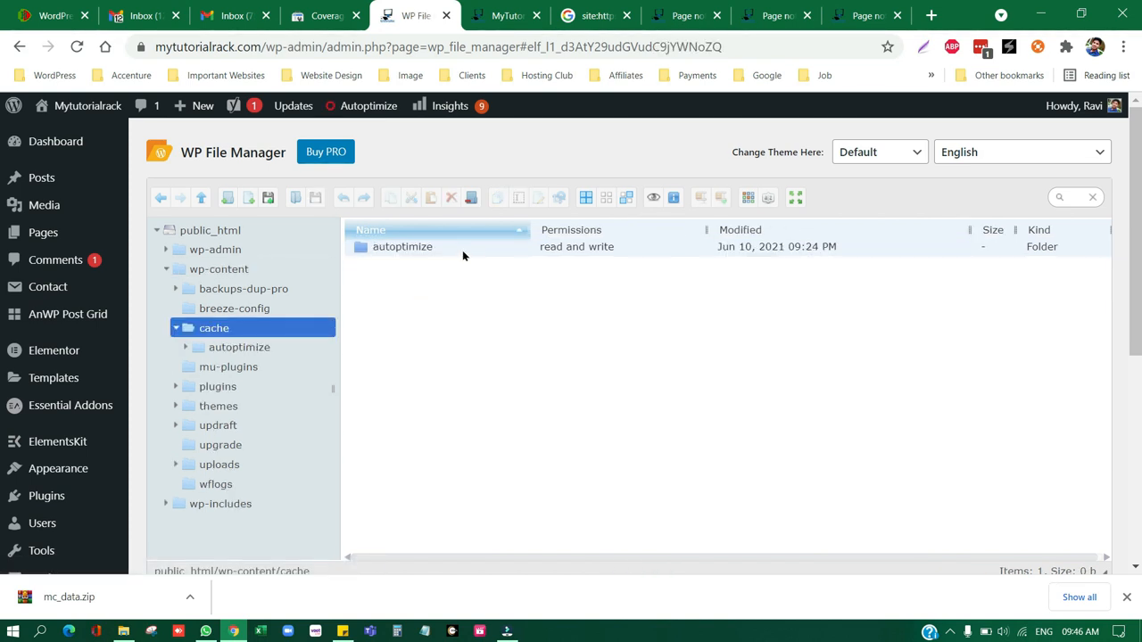
pyautogui.doubleClick(462, 255)
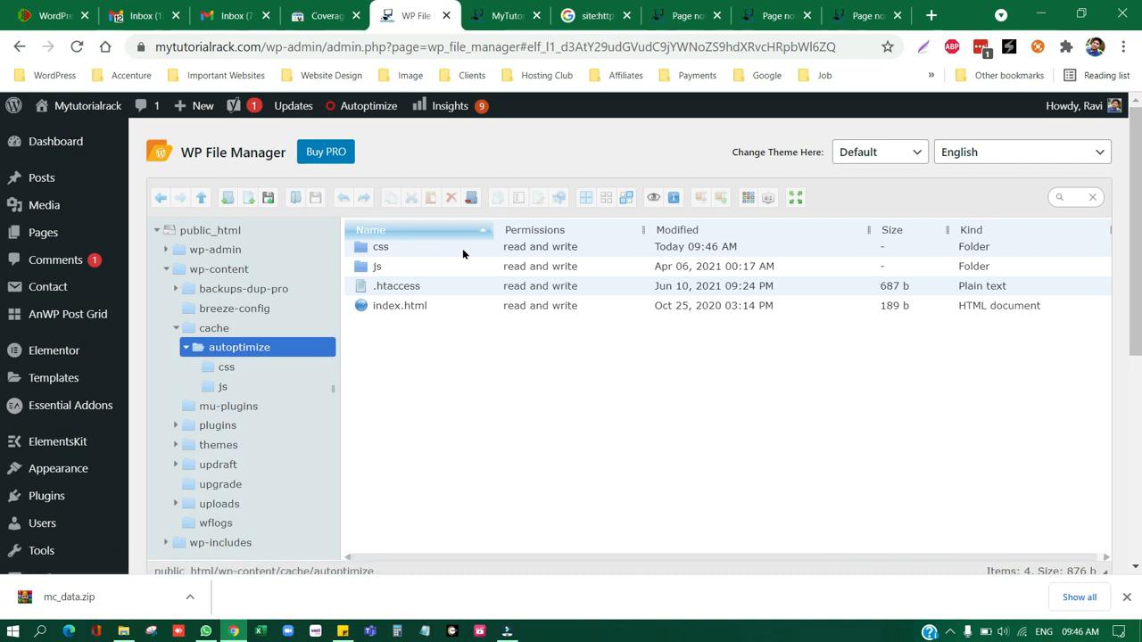
pyautogui.click(211, 327)
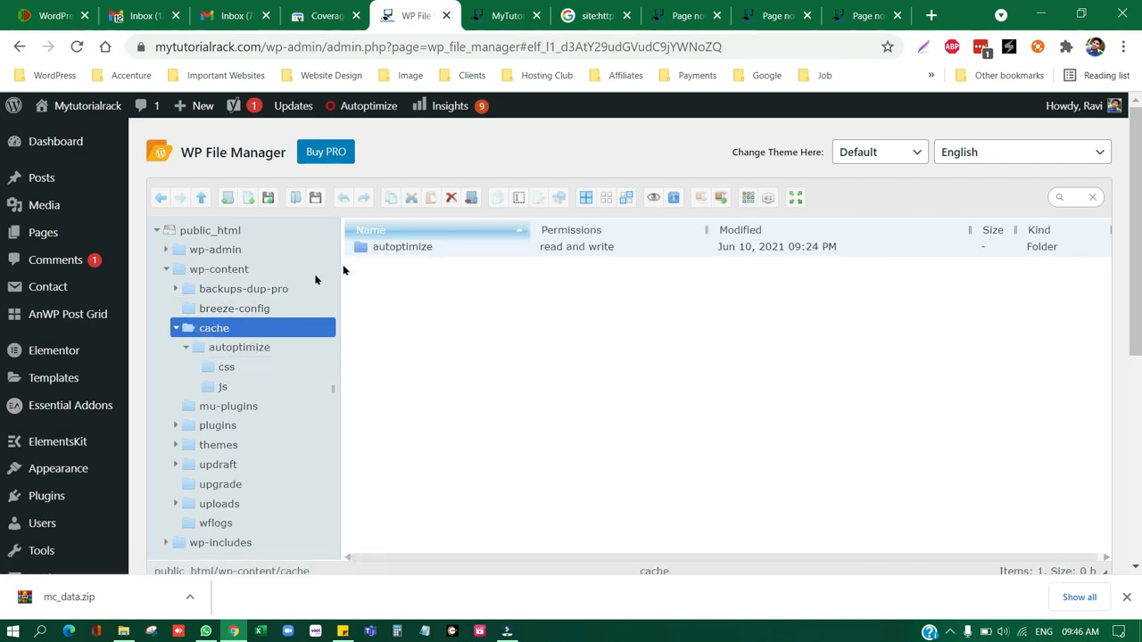
pyautogui.click(229, 230)
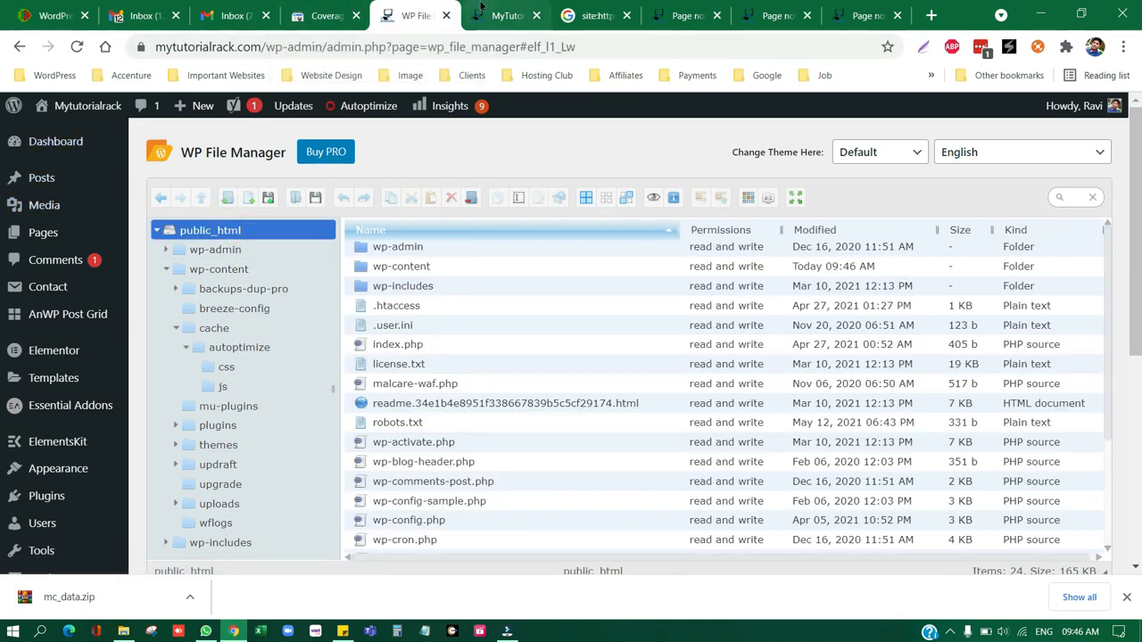
# Open the WordPress dashboard from the live site tab and review the full list of installed plugins
pyautogui.click(505, 15)
pyautogui.moveTo(81, 107)
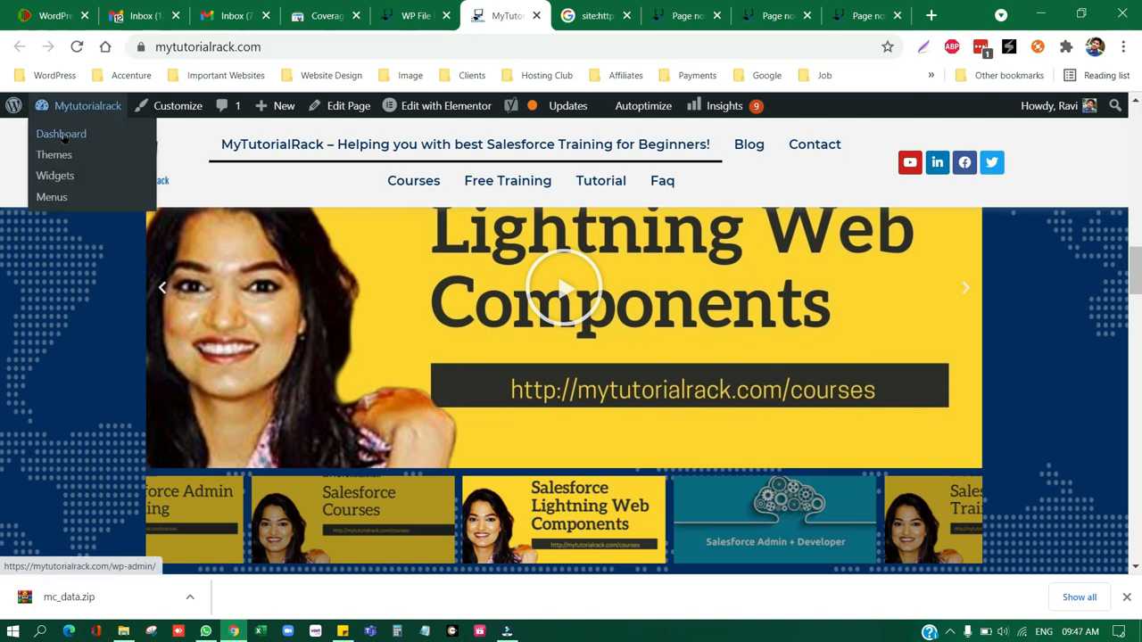
pyautogui.click(60, 136)
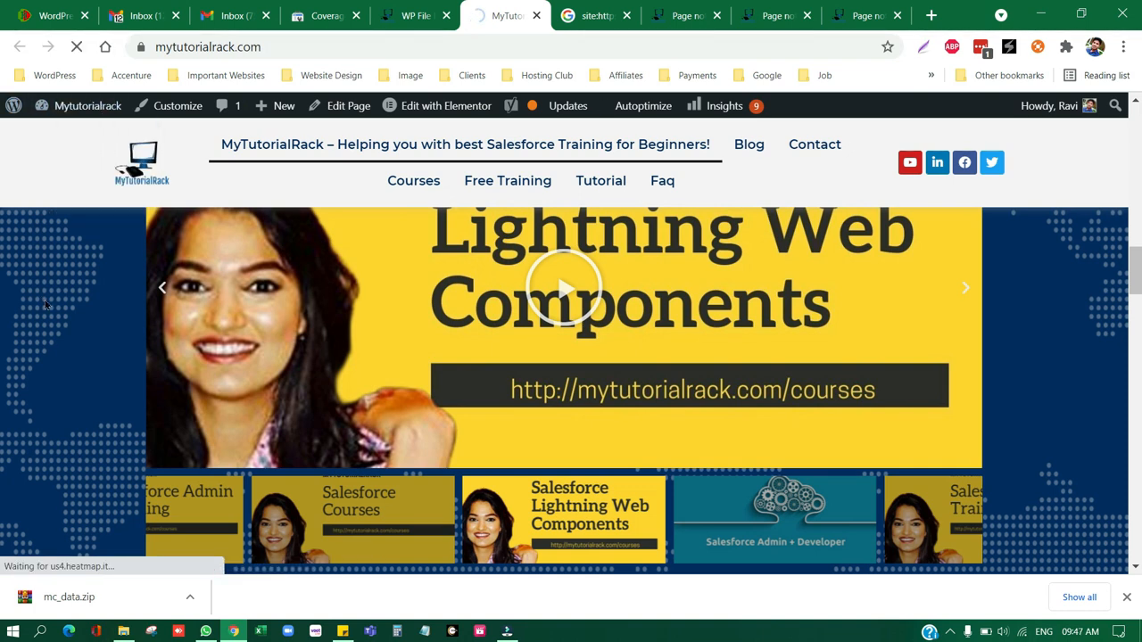
pyautogui.scroll(-5, 54, 278)
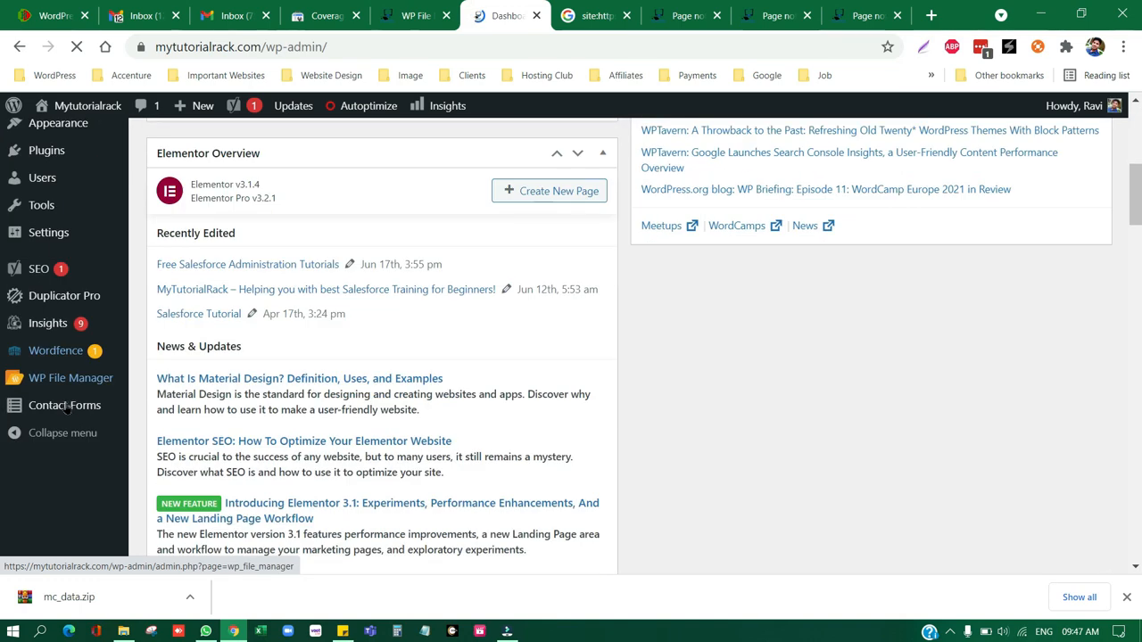
pyautogui.click(48, 269)
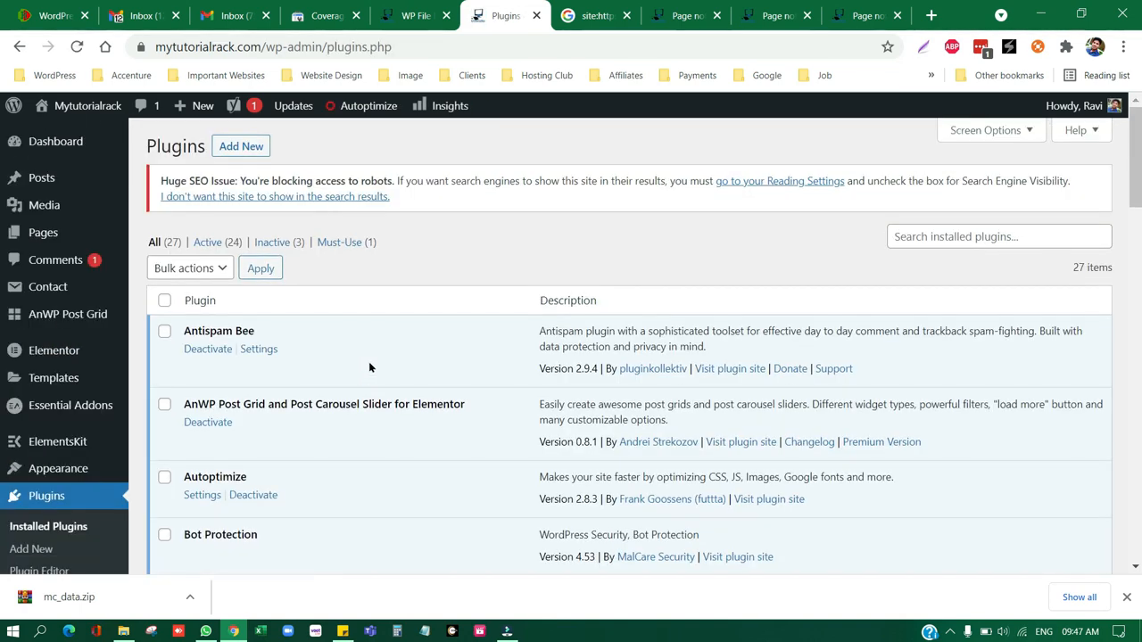
pyautogui.scroll(-2, 326, 386)
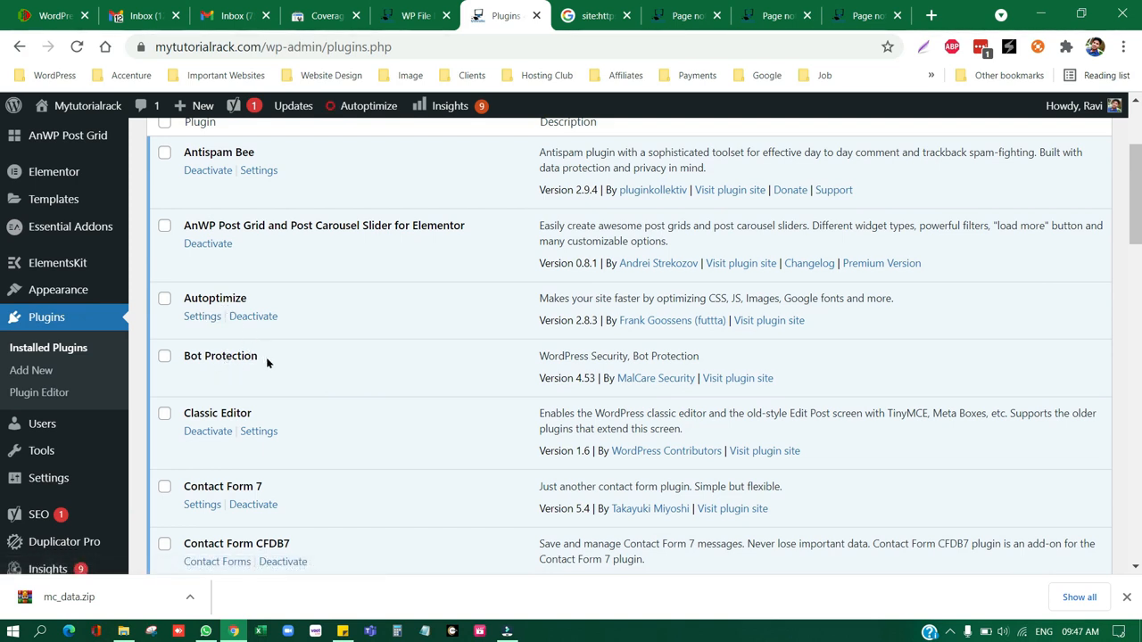
pyautogui.scroll(-2, 329, 374)
pyautogui.scroll(-3, 329, 373)
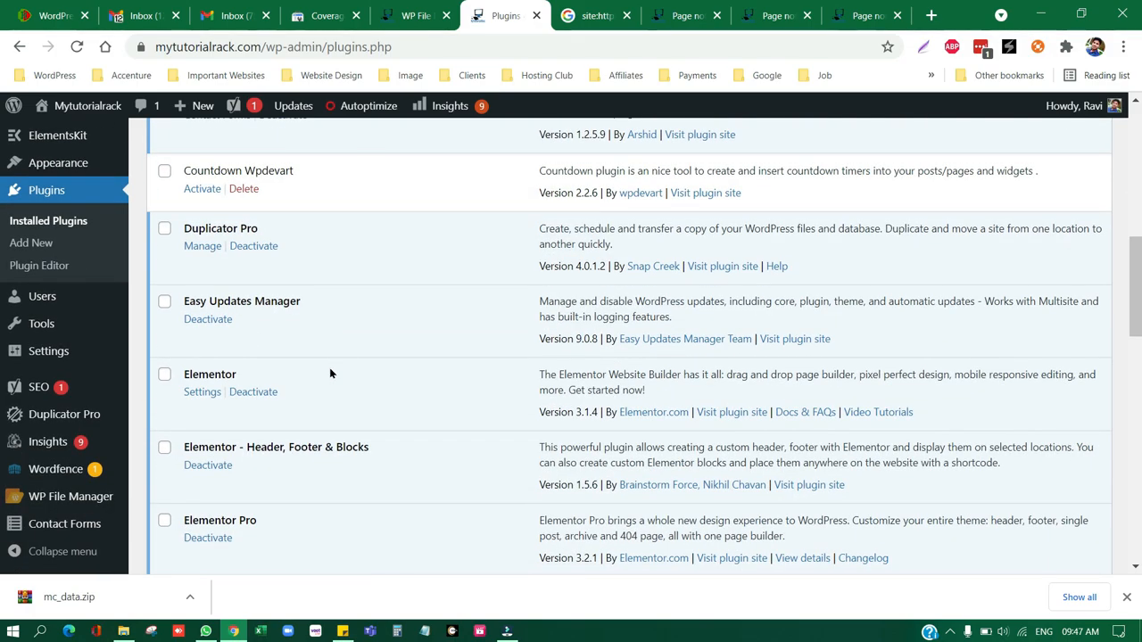
pyautogui.scroll(-4, 329, 373)
pyautogui.scroll(-5, 334, 370)
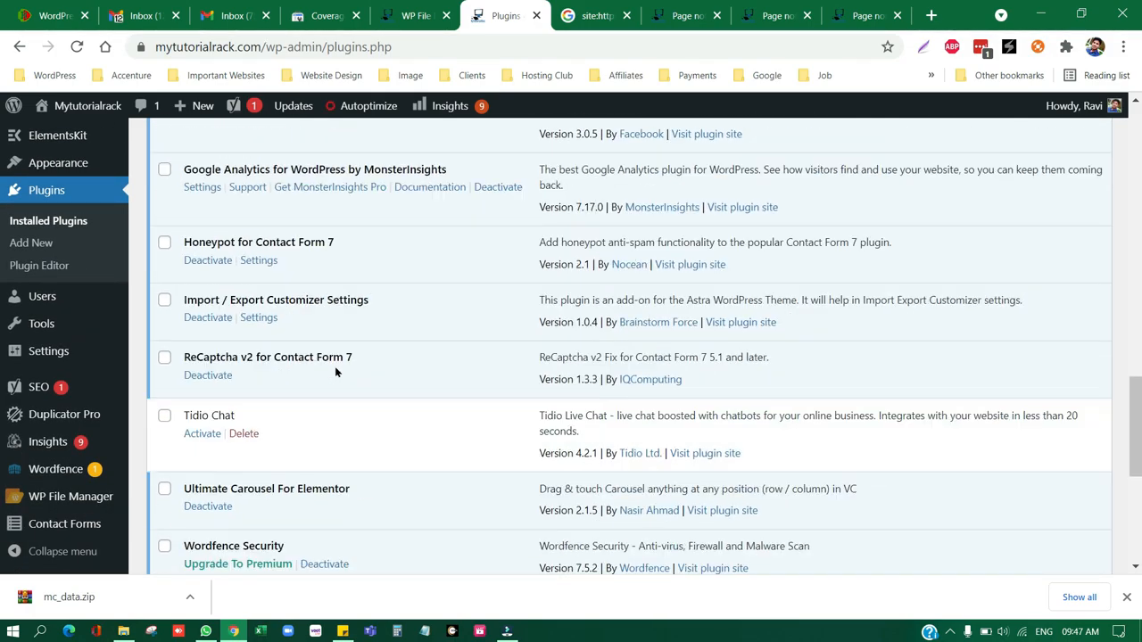
pyautogui.scroll(15, 420, 370)
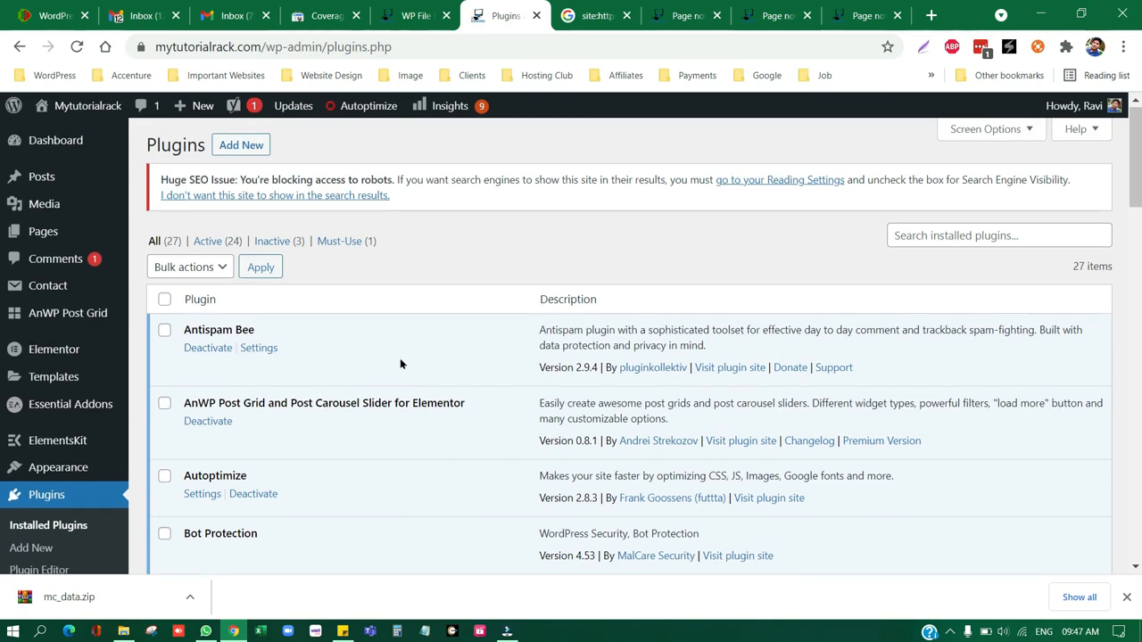
# Open the Autoptimize plugin's settings and review the JS, CSS & HTML options through to Misc Options
pyautogui.scroll(-1, 206, 405)
pyautogui.click(202, 406)
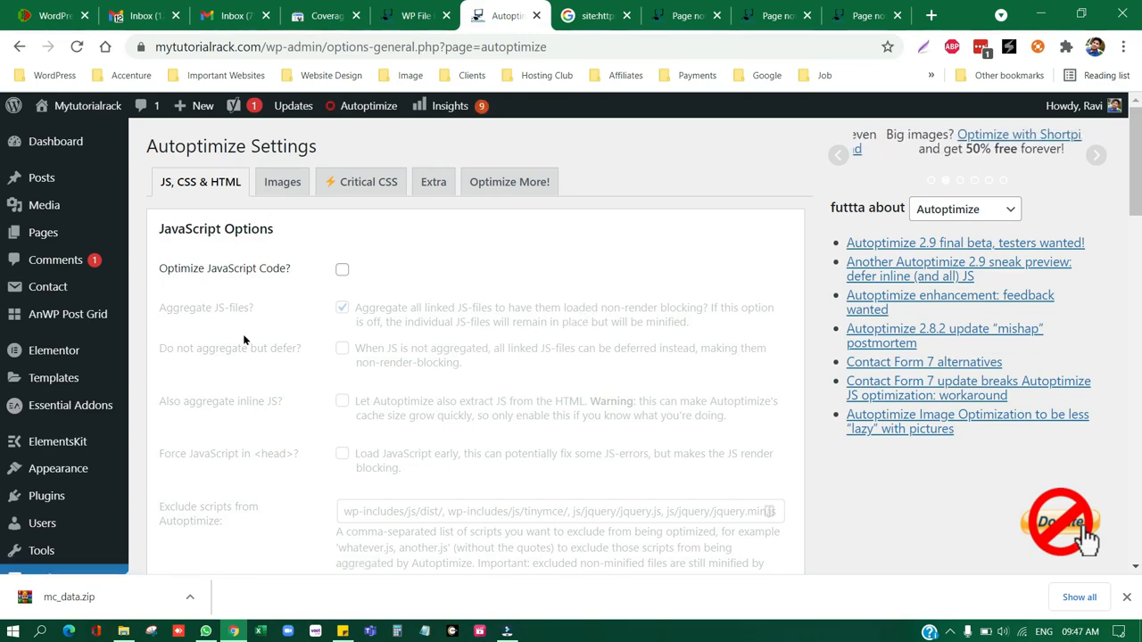
pyautogui.scroll(-6, 370, 362)
pyautogui.scroll(-15, 405, 366)
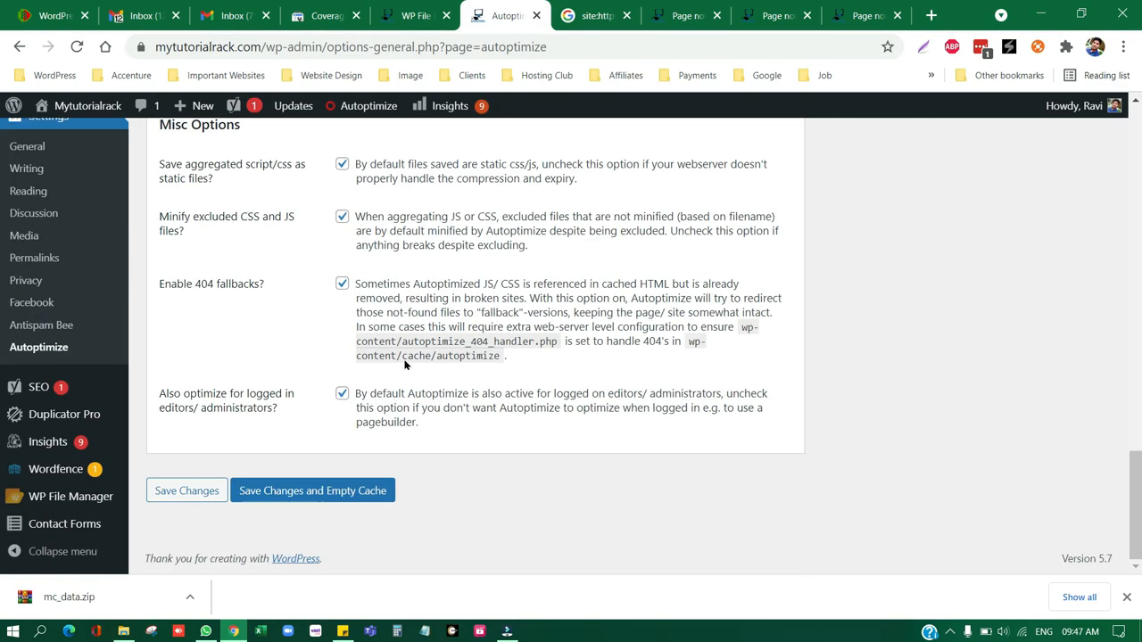
pyautogui.scroll(17, 405, 364)
pyautogui.scroll(3, 405, 359)
# Permanently delete the updraft folder from wp-content in WP File Manager
pyautogui.click(432, 6)
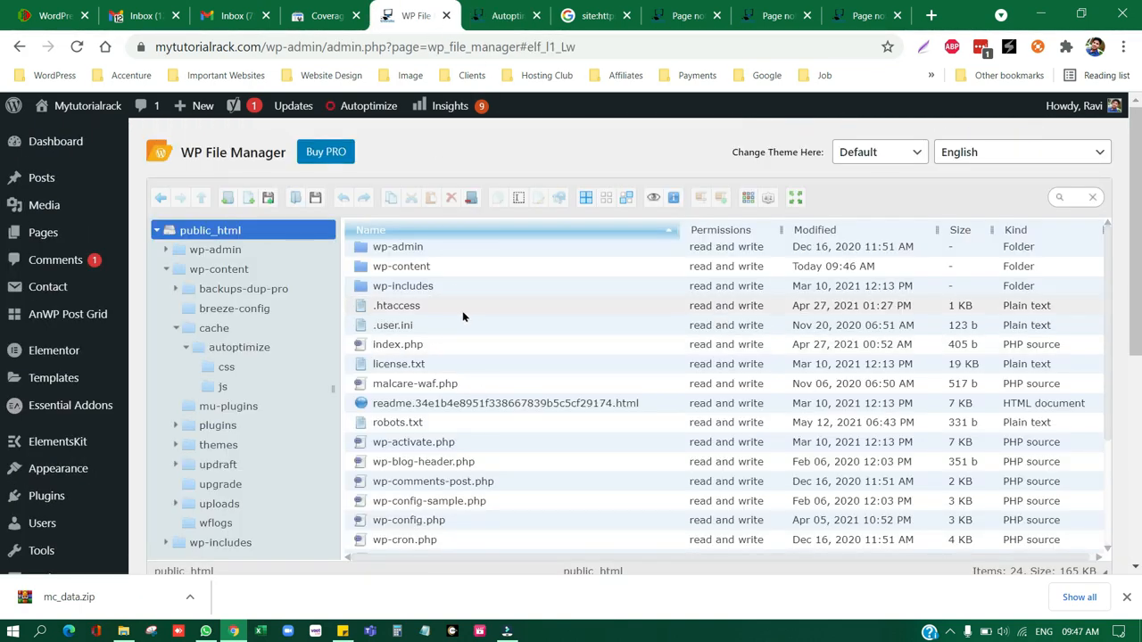
pyautogui.doubleClick(476, 269)
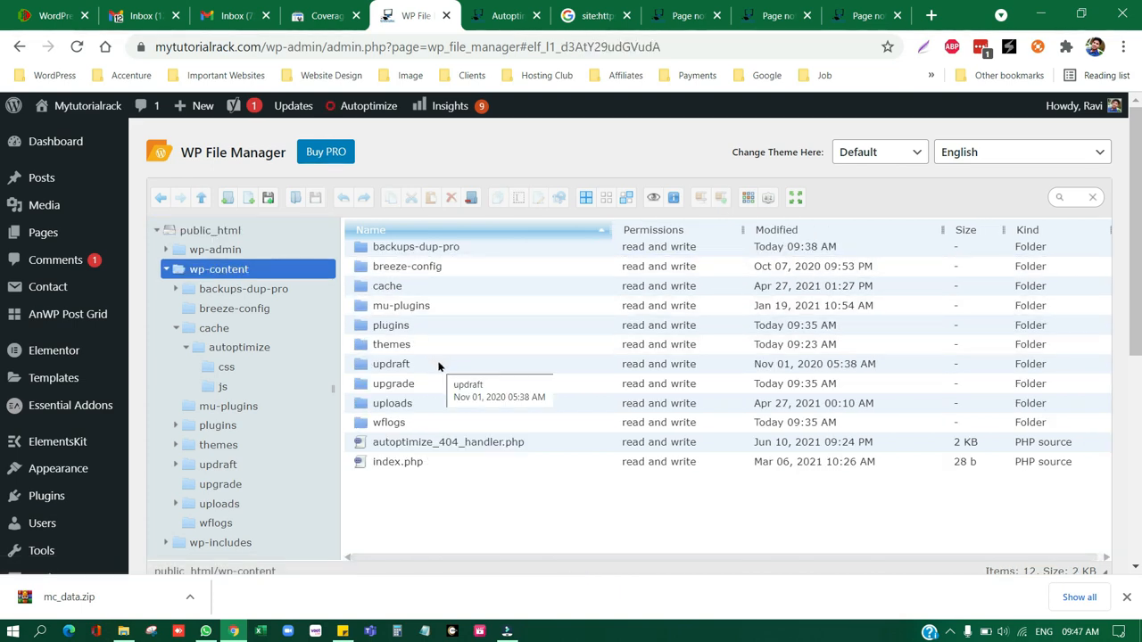
pyautogui.click(439, 364)
pyautogui.click(451, 197)
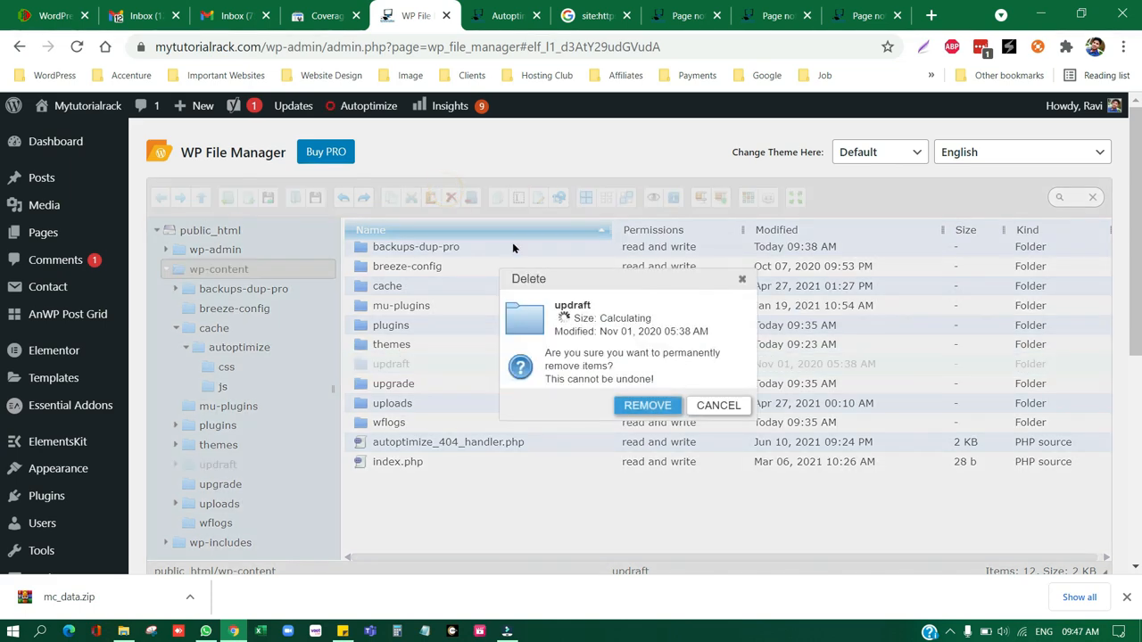
pyautogui.click(639, 412)
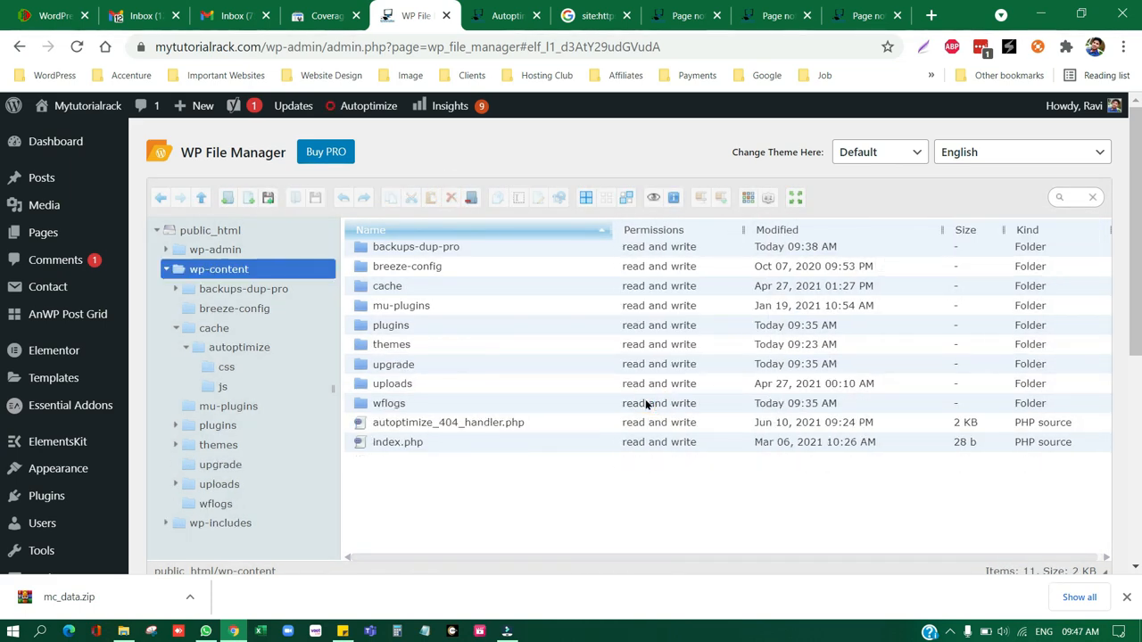
# Inspect the contents of the upgrade folder in wp-content
pyautogui.doubleClick(459, 364)
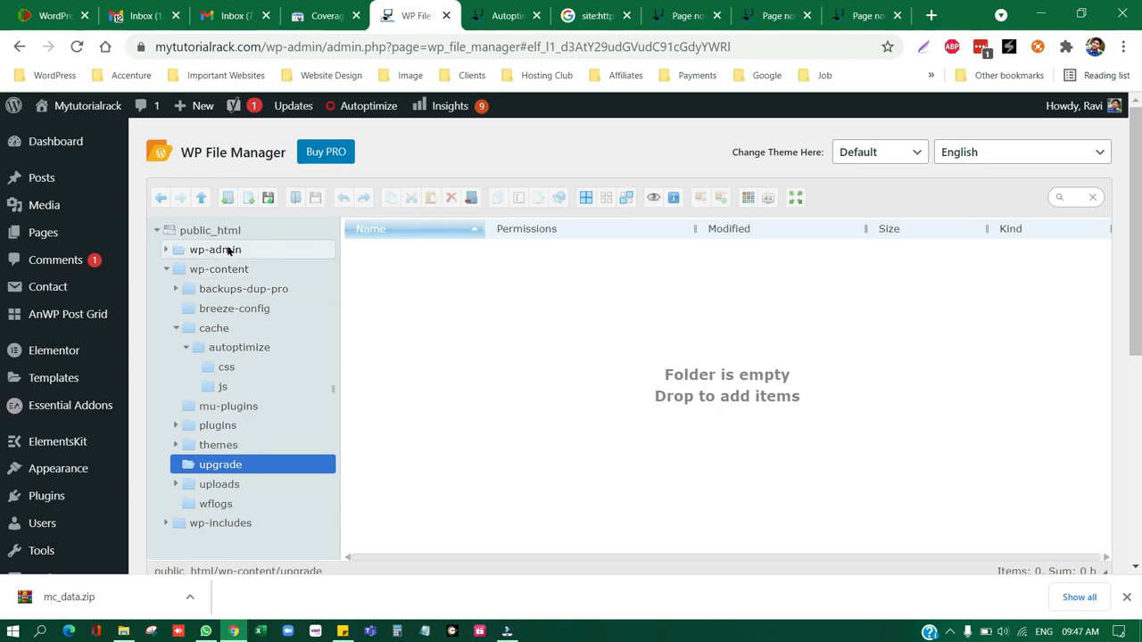
pyautogui.click(517, 16)
pyautogui.click(578, 6)
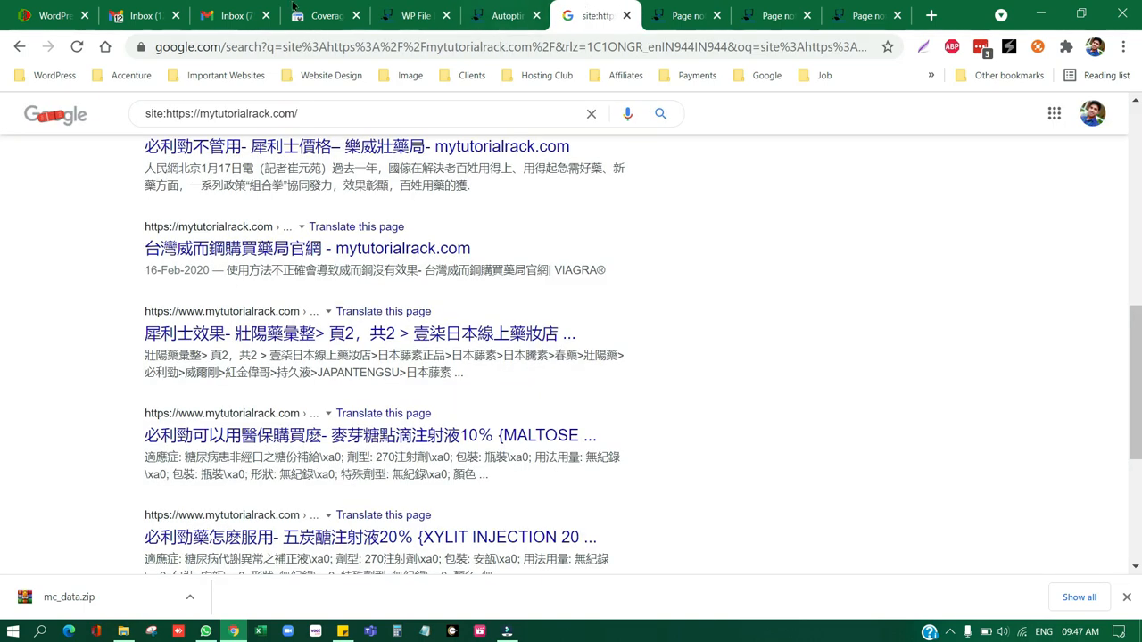
pyautogui.click(246, 9)
pyautogui.click(531, 5)
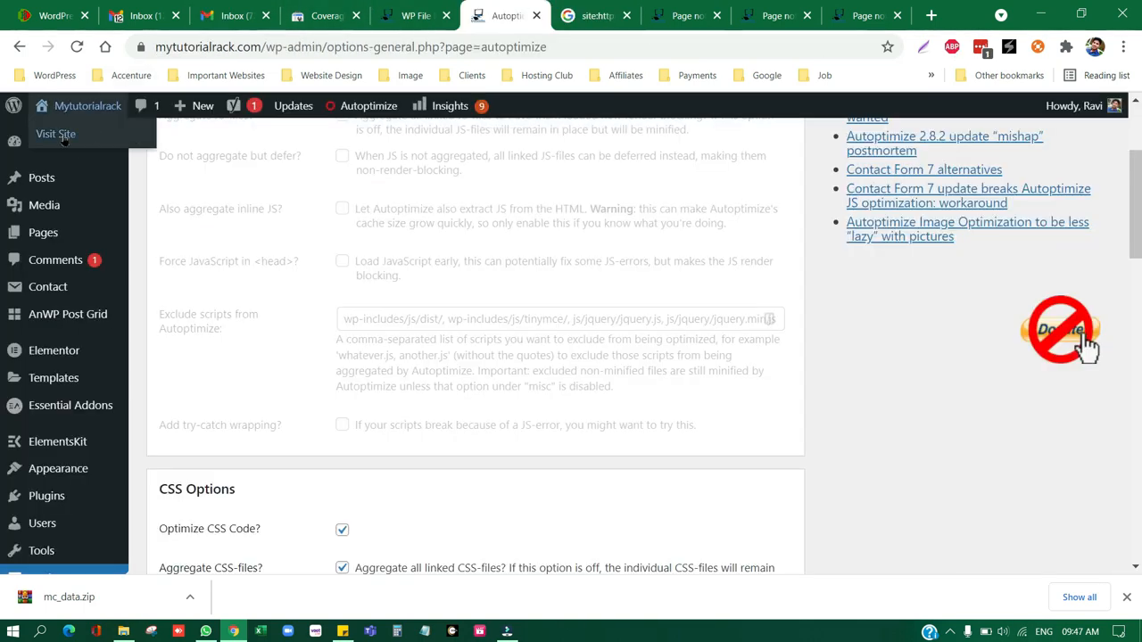
# Load the live site in the Autoptimize settings tab and list the wp-content folder again in WP File Manager
pyautogui.click(58, 136)
pyautogui.click(416, 16)
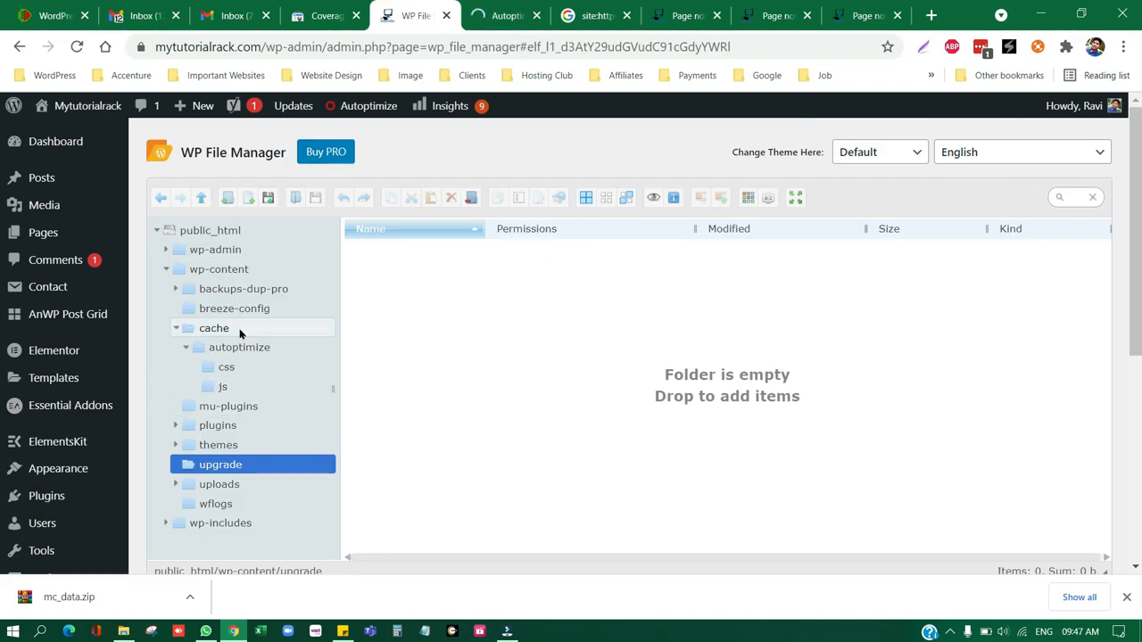
pyautogui.click(234, 272)
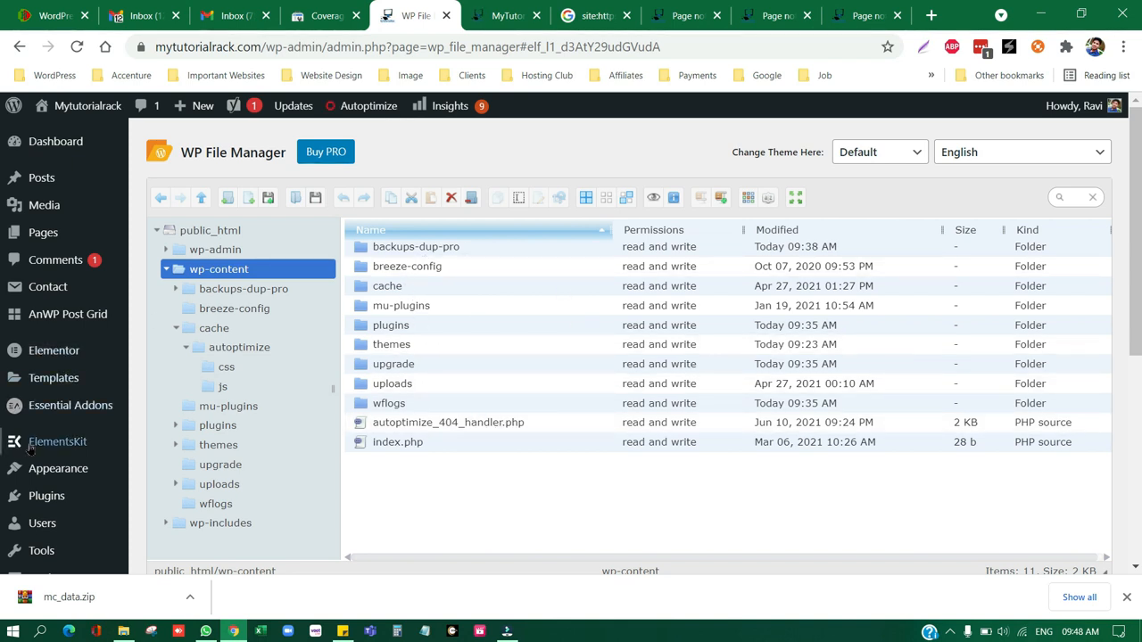
pyautogui.scroll(-1, 426, 415)
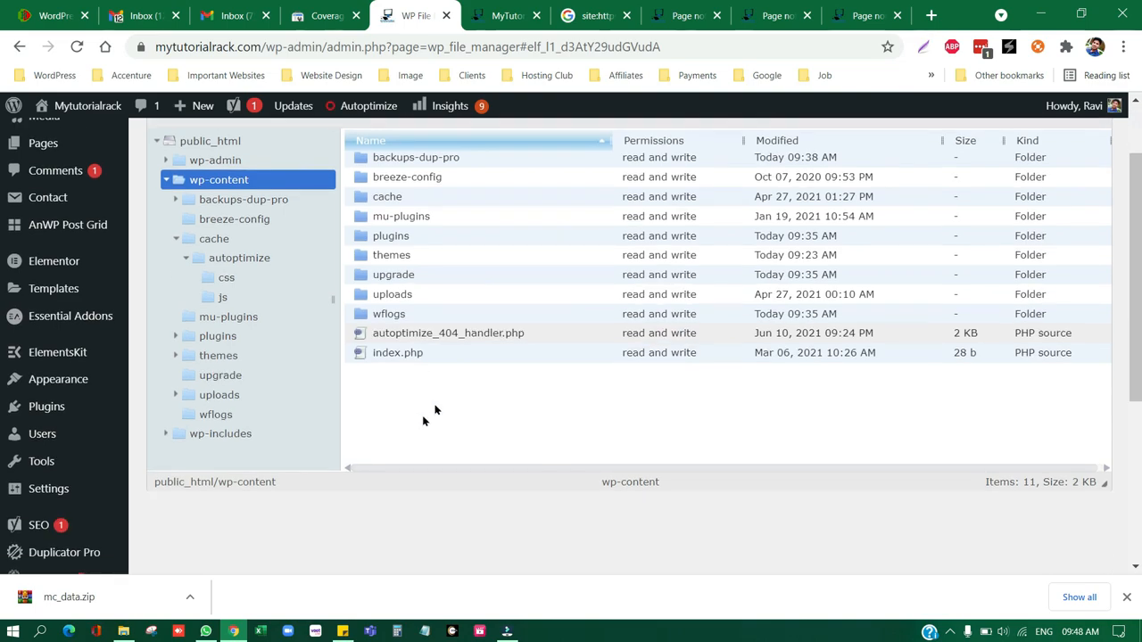
# Check the reloaded mytutorialrack.com homepage down the page and back up to its header
pyautogui.hotkey('ctrl', 'Tab')
pyautogui.scroll(-2, 389, 330)
pyautogui.scroll(-15, 405, 357)
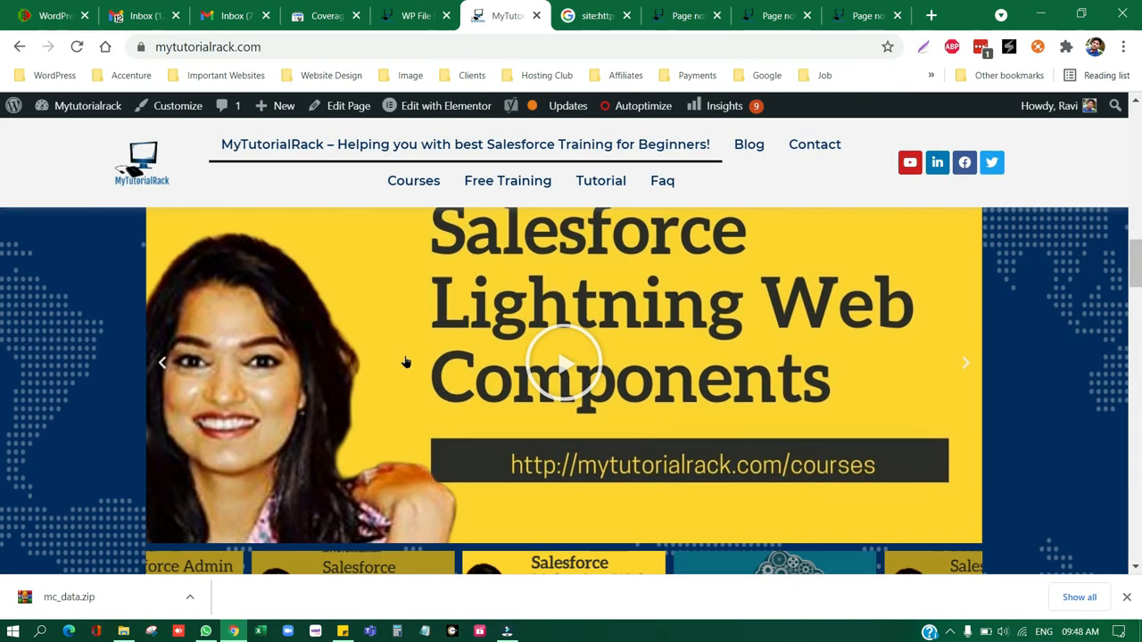
pyautogui.scroll(20, 405, 357)
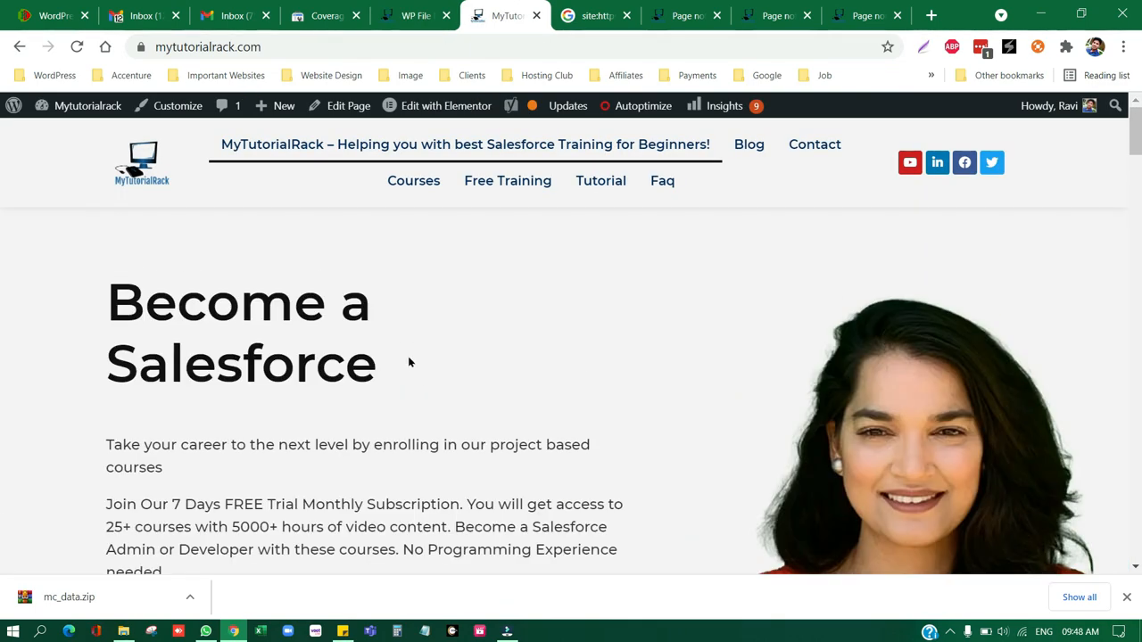
# Switch to Chrome and open the File Manager from the site's cPanel
pyautogui.moveTo(207, 630)
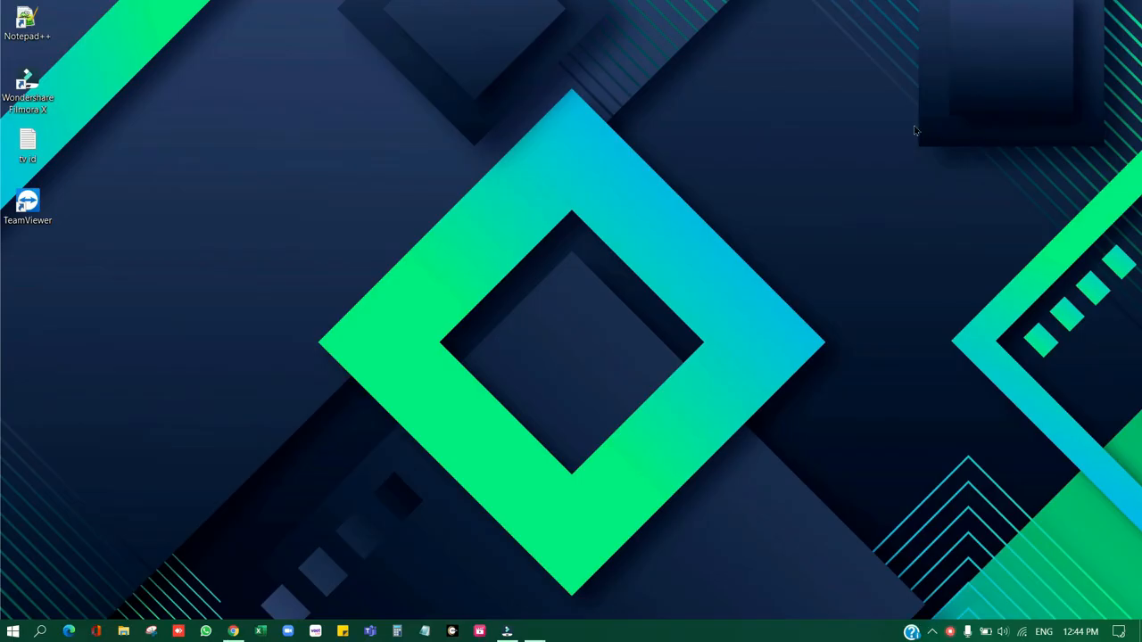
pyautogui.click(232, 631)
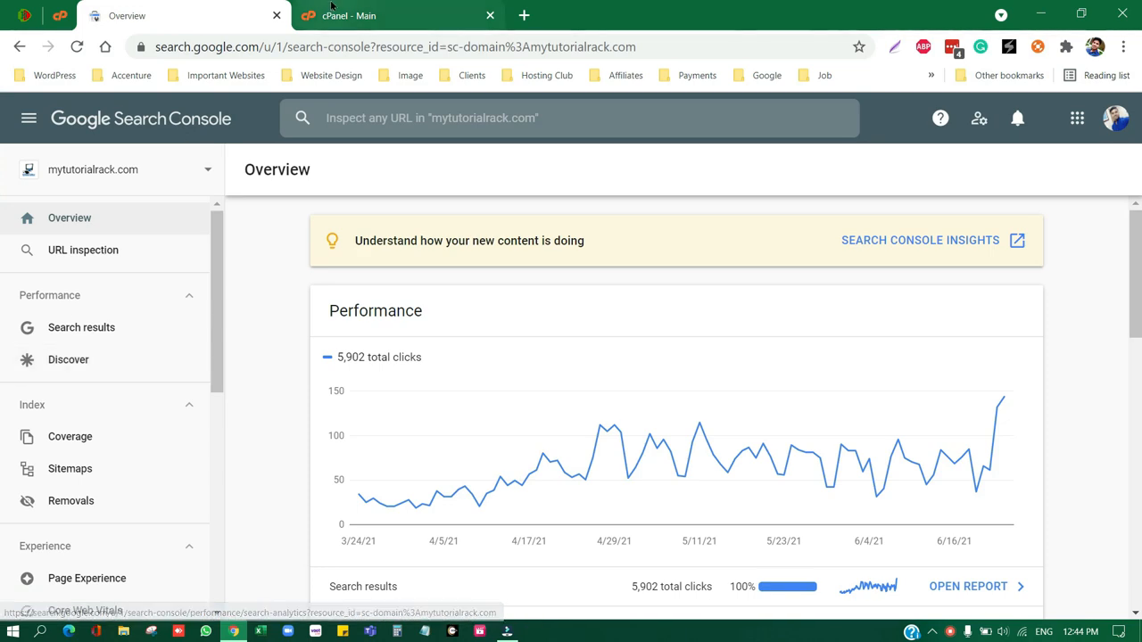
pyautogui.click(392, 16)
pyautogui.scroll(-1, 379, 459)
pyautogui.scroll(-1, 379, 458)
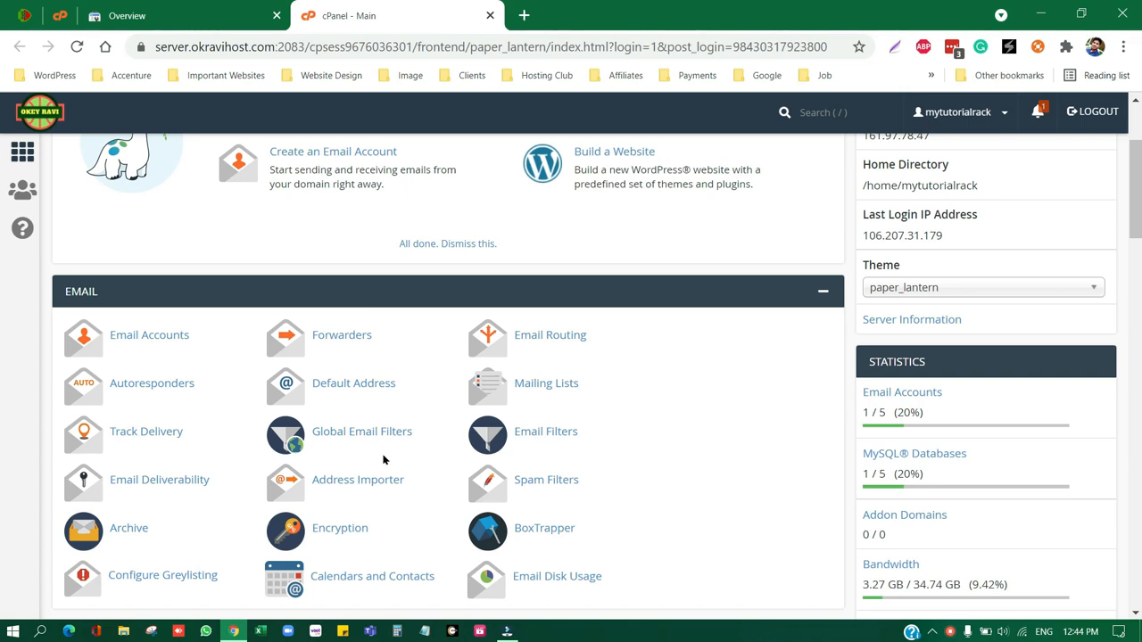
pyautogui.scroll(-2, 387, 456)
pyautogui.scroll(3, 473, 429)
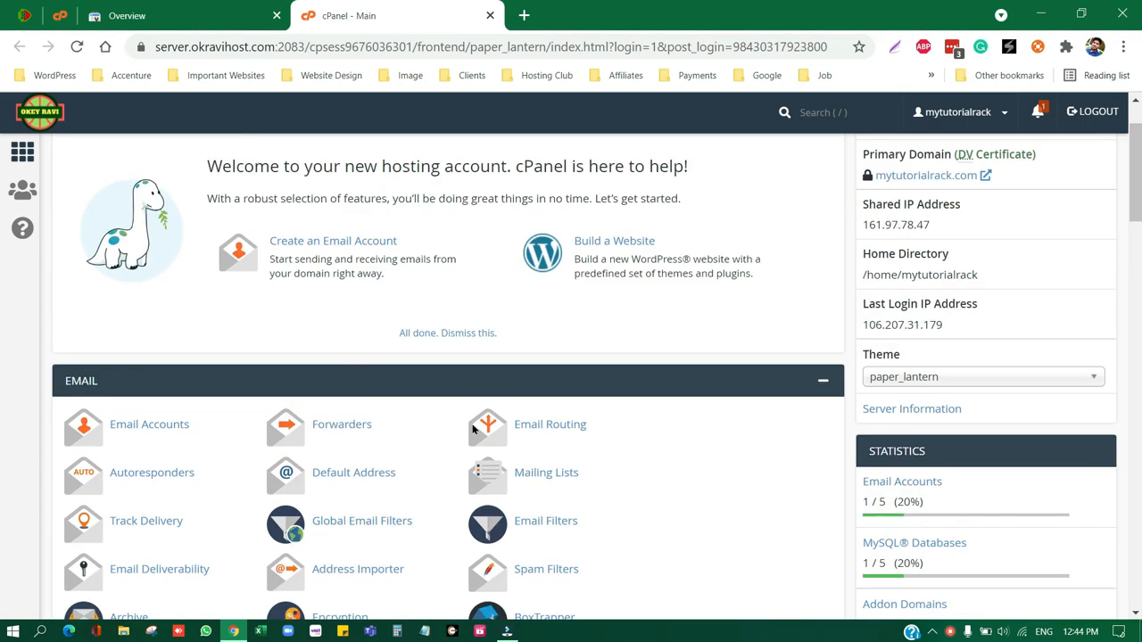
pyautogui.scroll(-5, 205, 428)
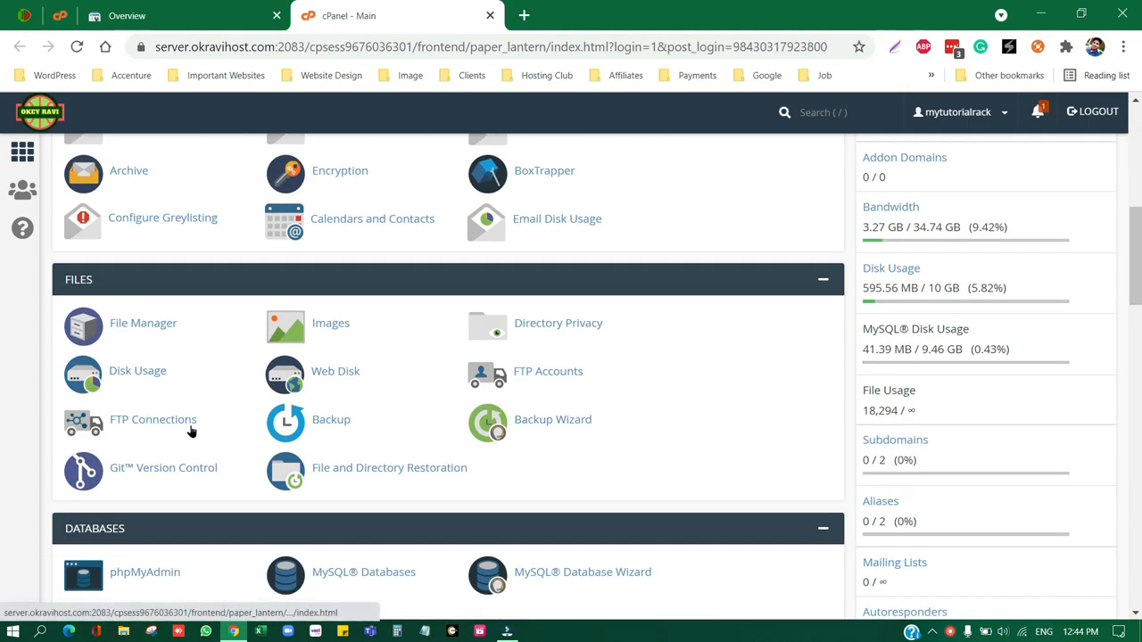
pyautogui.click(122, 324)
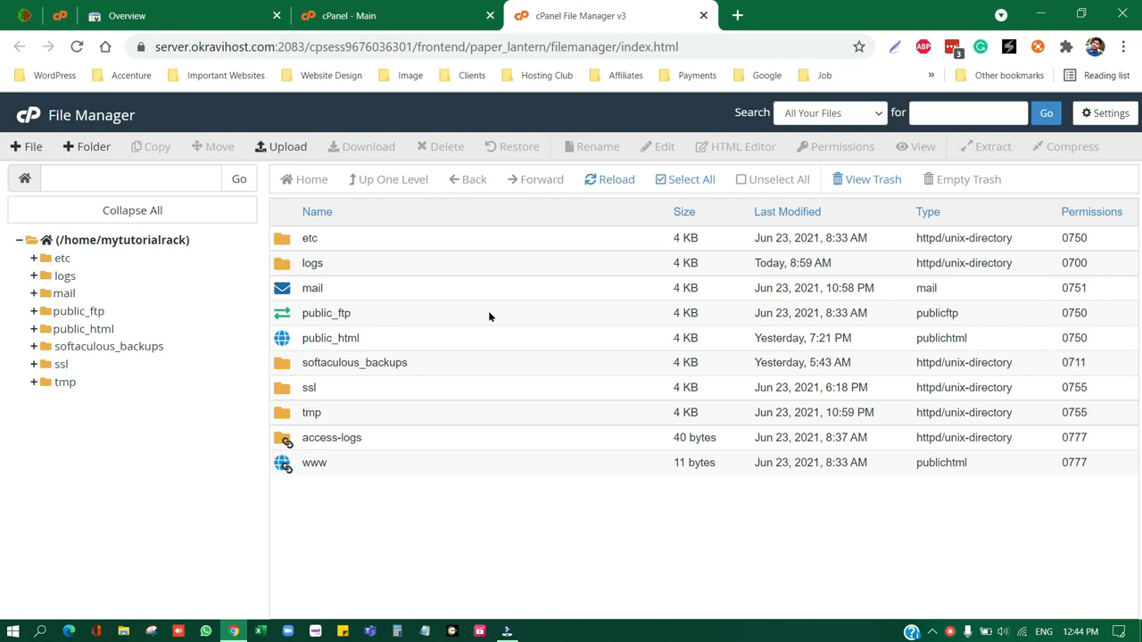
# Open the public_html folder in cPanel File Manager and review its files and folders
pyautogui.doubleClick(399, 343)
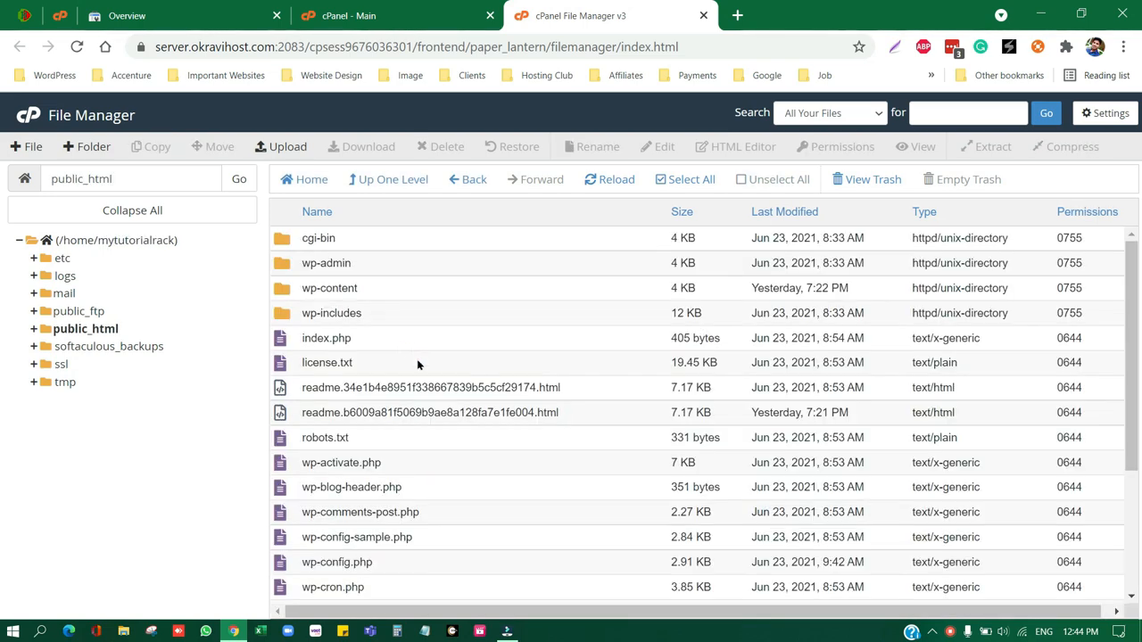
pyautogui.scroll(-2, 426, 387)
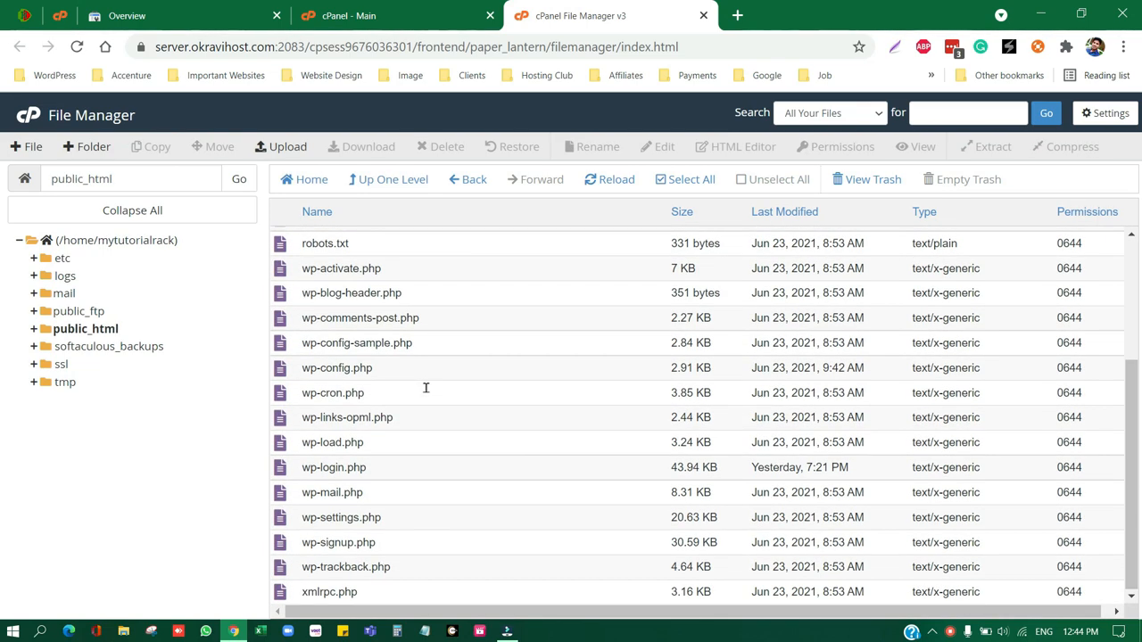
pyautogui.scroll(2, 426, 387)
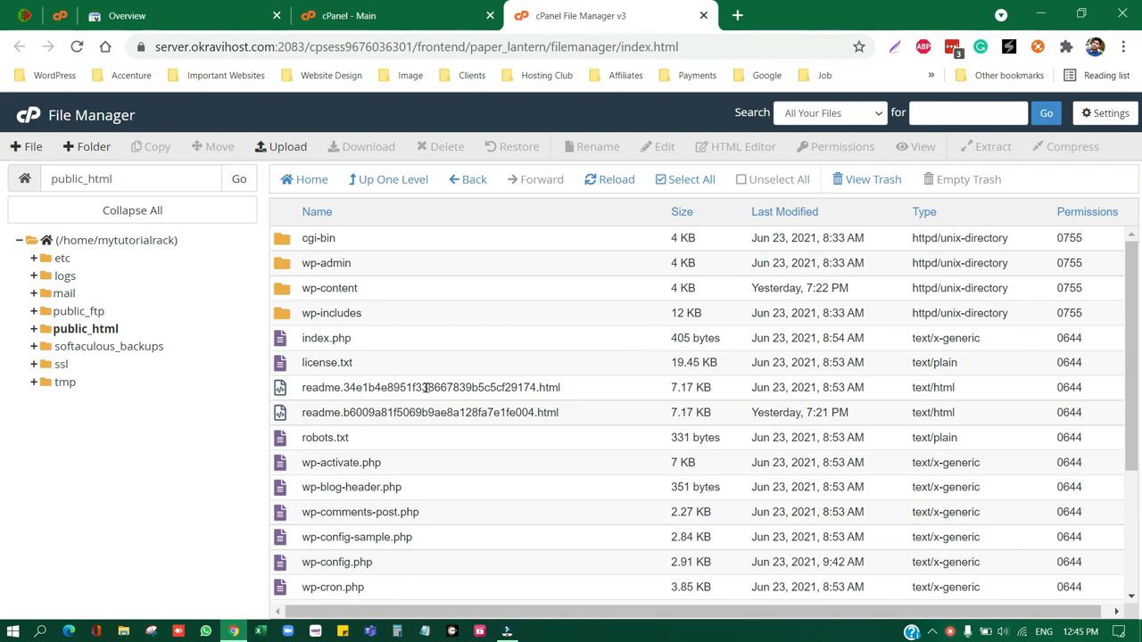
# Open the Coverage report for mytutorialrack.com in Google Search Console and add the Valid pages to the chart
pyautogui.click(152, 10)
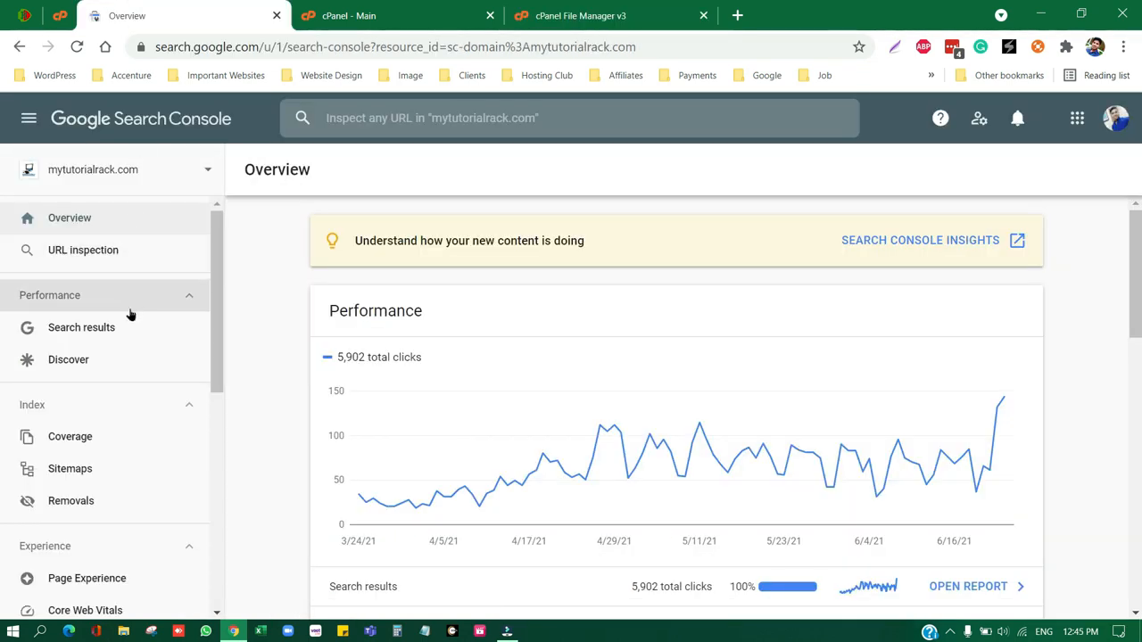
pyautogui.click(123, 439)
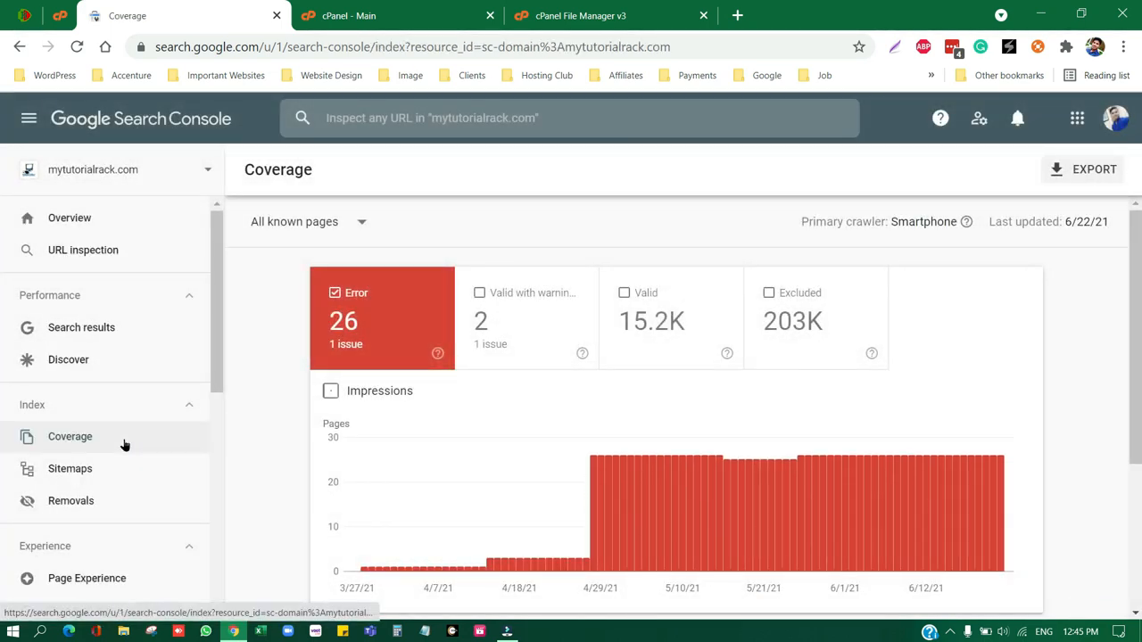
pyautogui.click(667, 348)
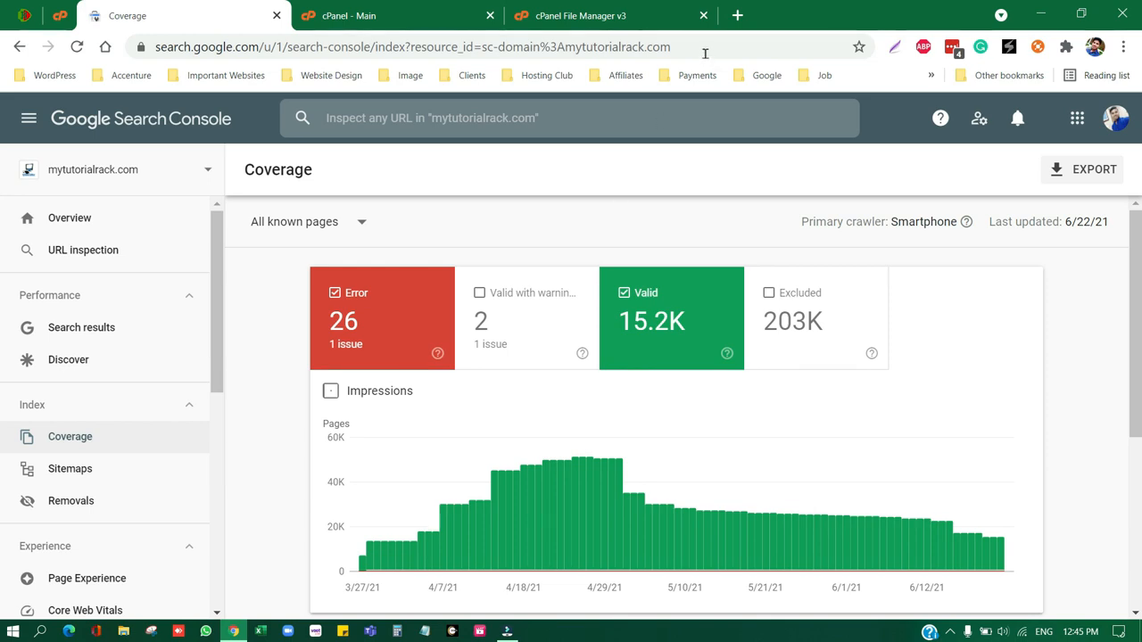
# Open a new browser tab for a Google search
pyautogui.click(737, 16)
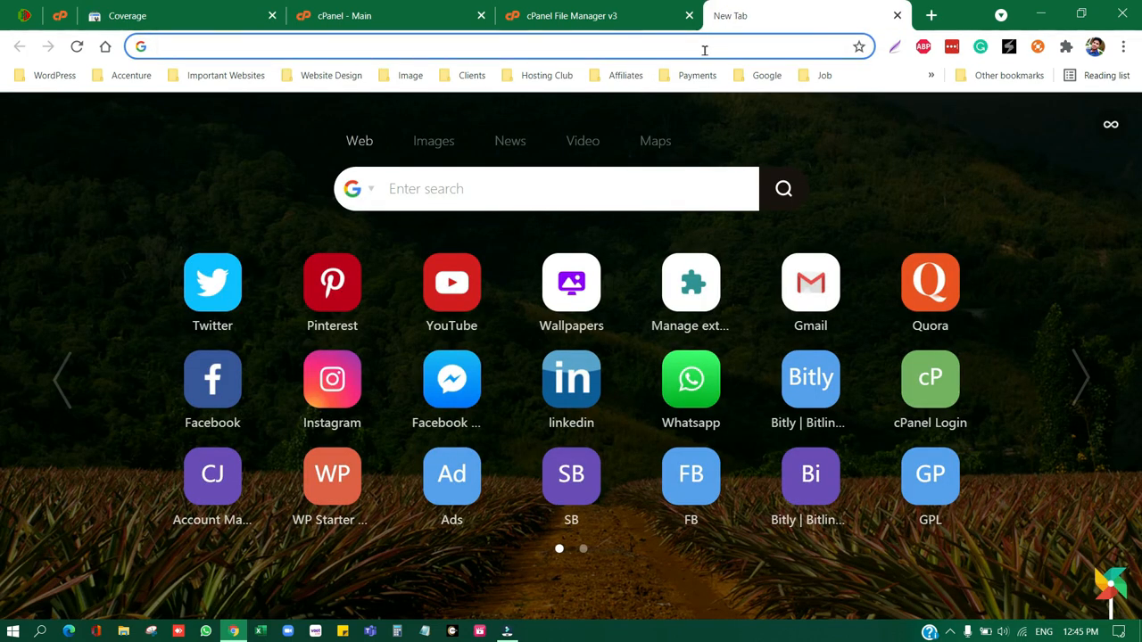
pyautogui.click(609, 46)
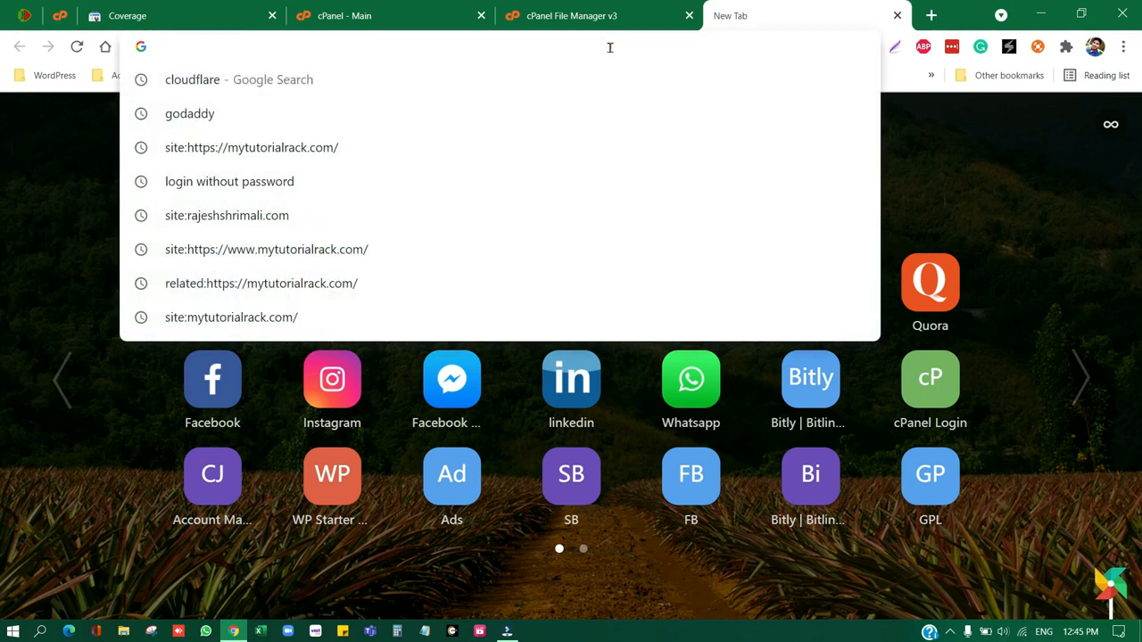
pyautogui.write('mytutorialrack.com')
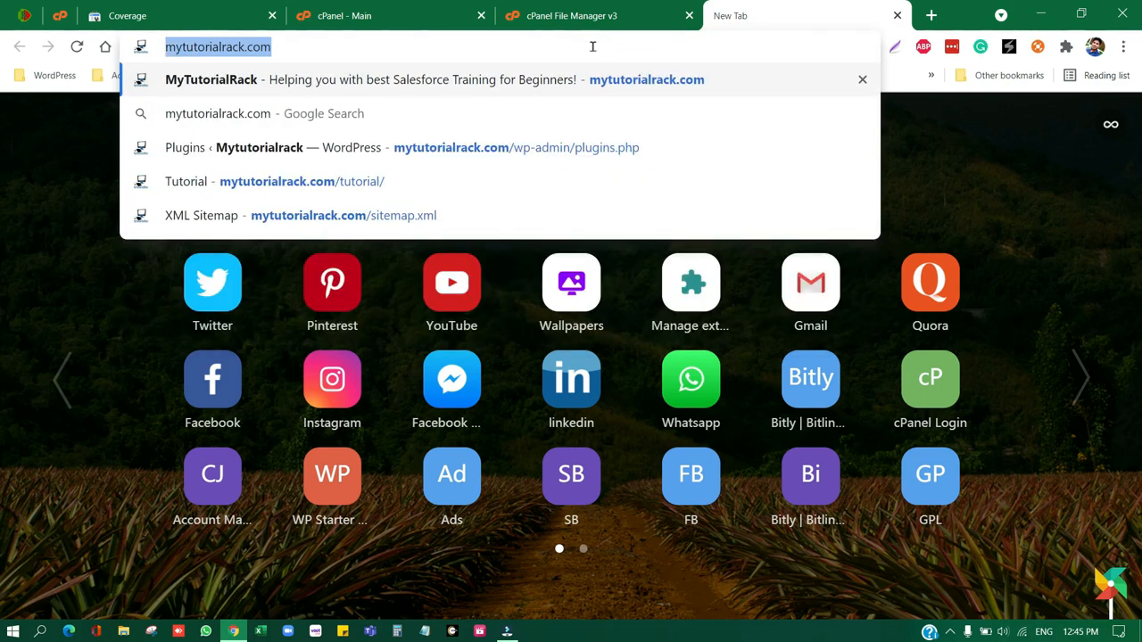
pyautogui.click(593, 45)
pyautogui.doubleClick(592, 46)
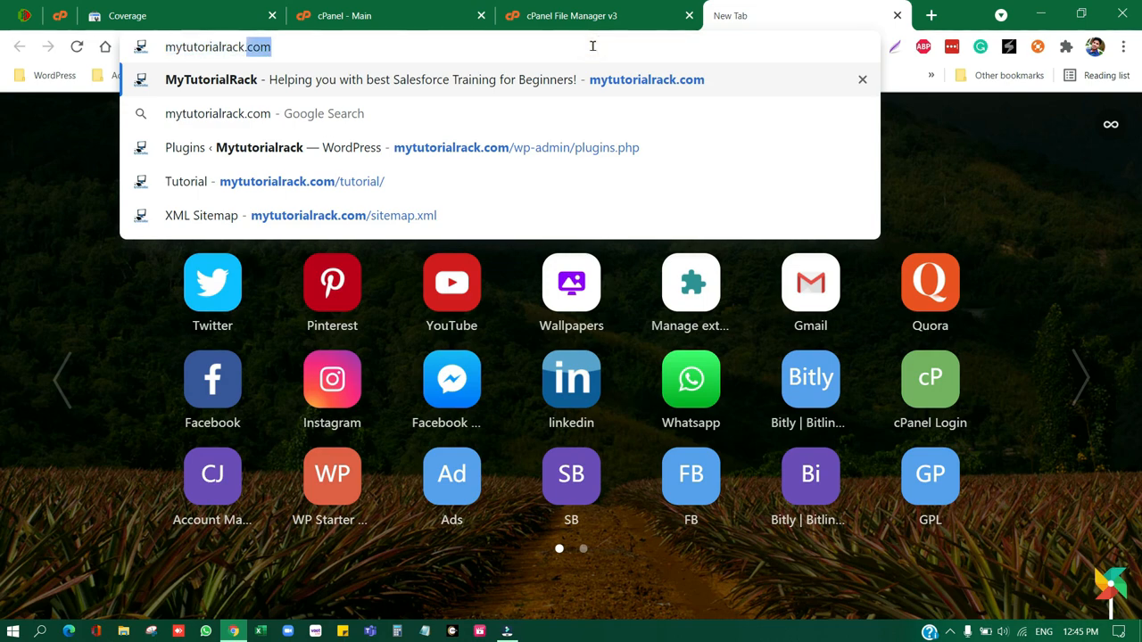
pyautogui.hotkey('ctrl', 'a')
pyautogui.press('BackSpace')
pyautogui.write('S')
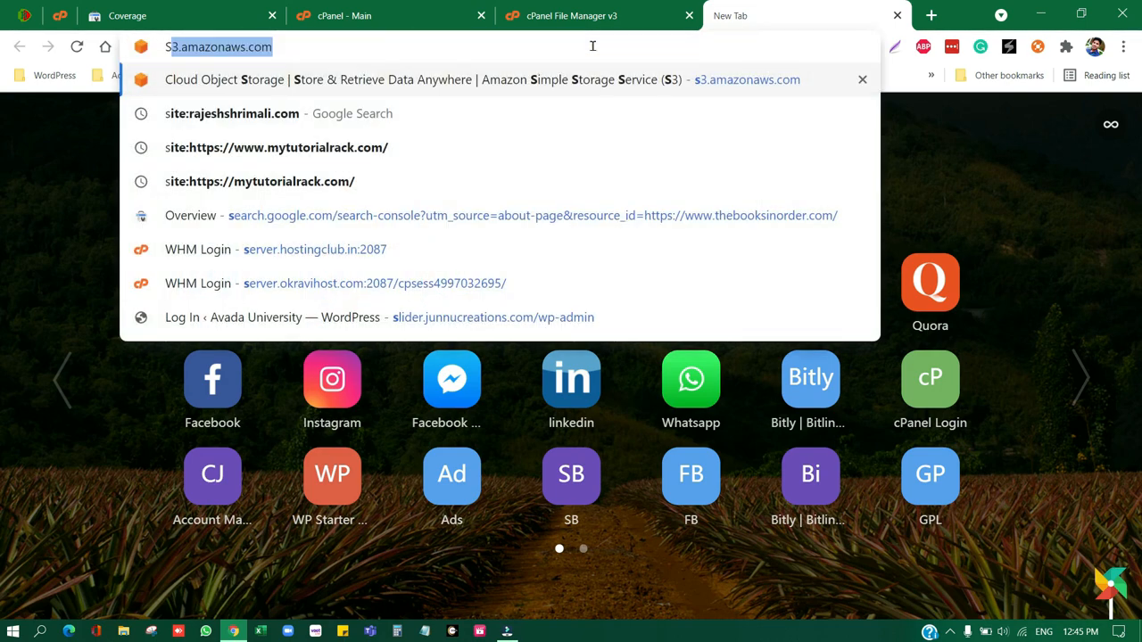
pyautogui.press('BackSpace')
pyautogui.press('BackSpace')
pyautogui.write('site')
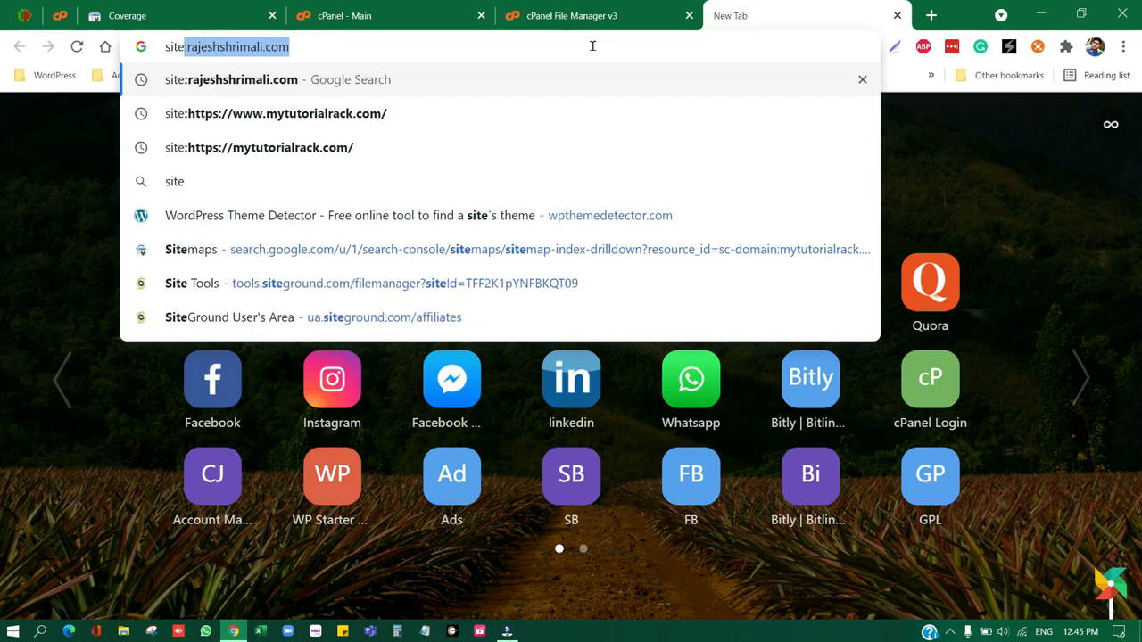
pyautogui.write(':v')
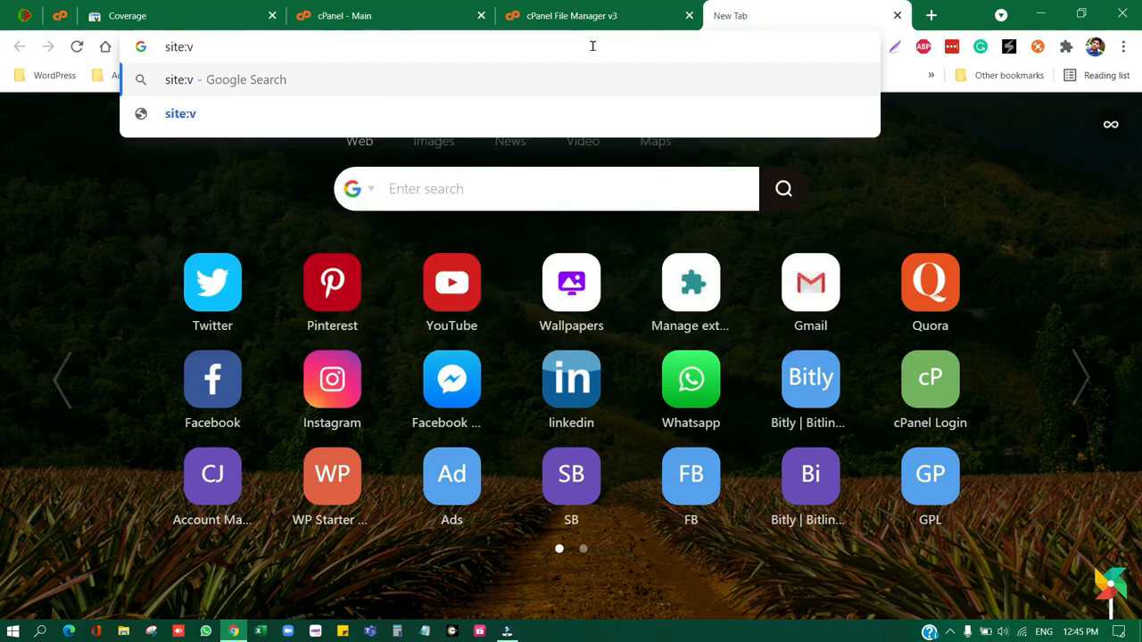
pyautogui.press('BackSpace')
pyautogui.write('https://mytutorialrack.com/')
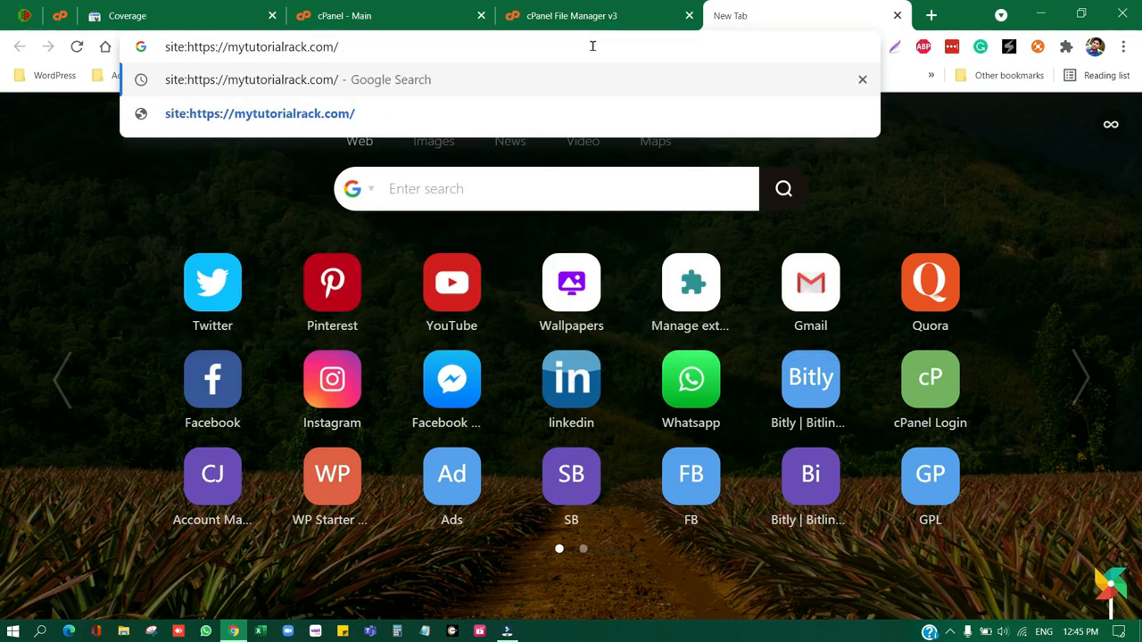
pyautogui.press('Return')
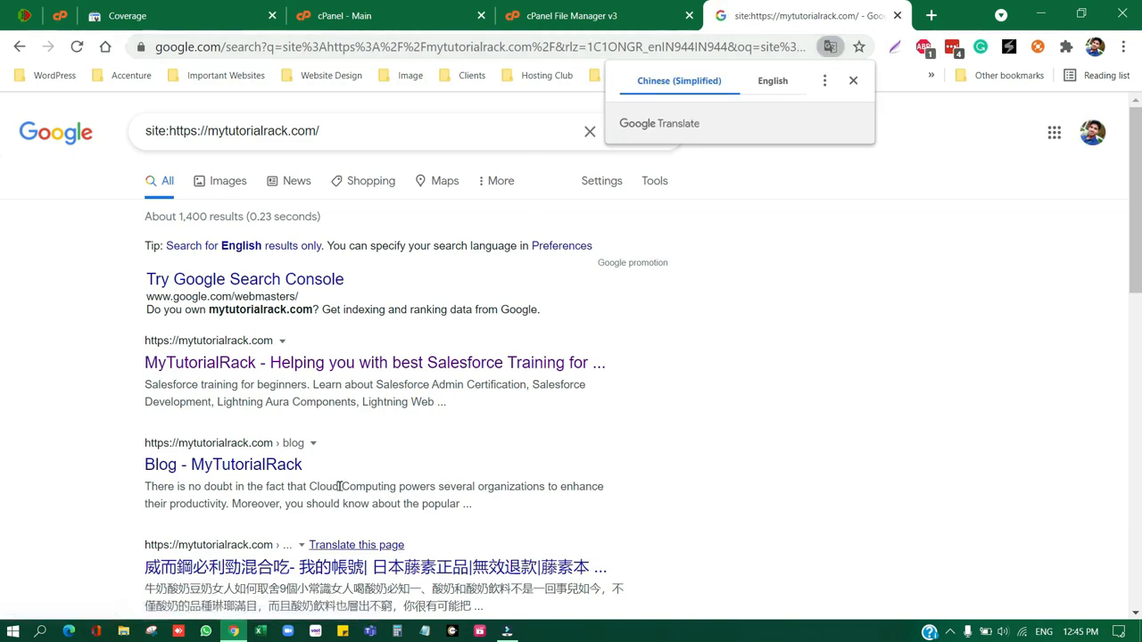
# Open the first two Chinese-titled spam results in new tabs and check the page at mytutorialrack.com/80117oh533
pyautogui.scroll(-3, 289, 431)
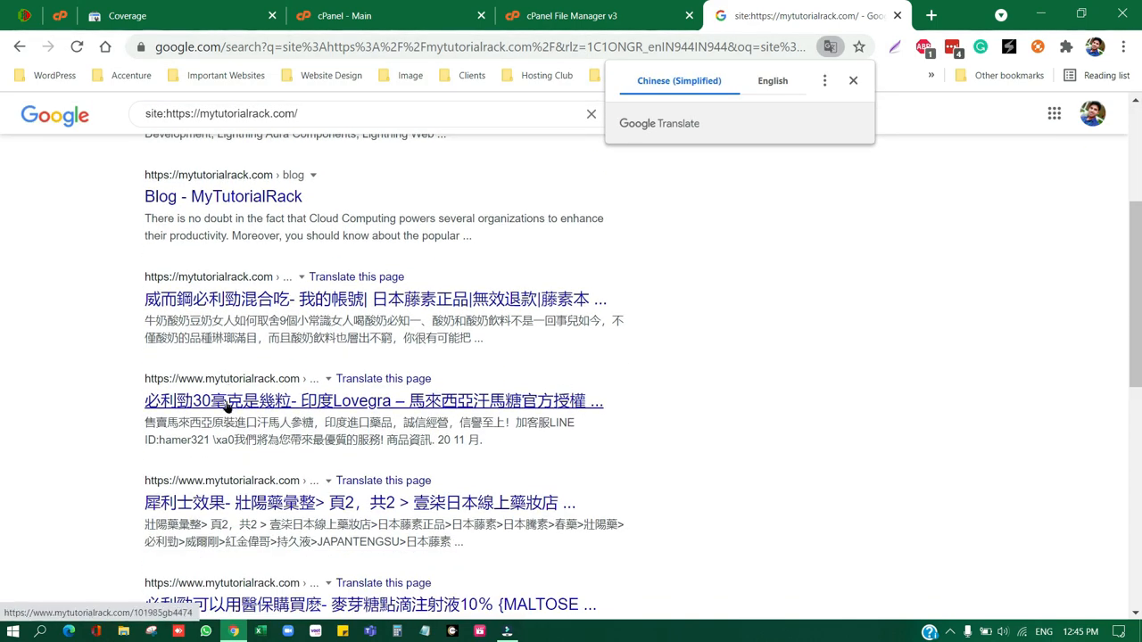
pyautogui.rightClick(286, 300)
pyautogui.click(364, 307)
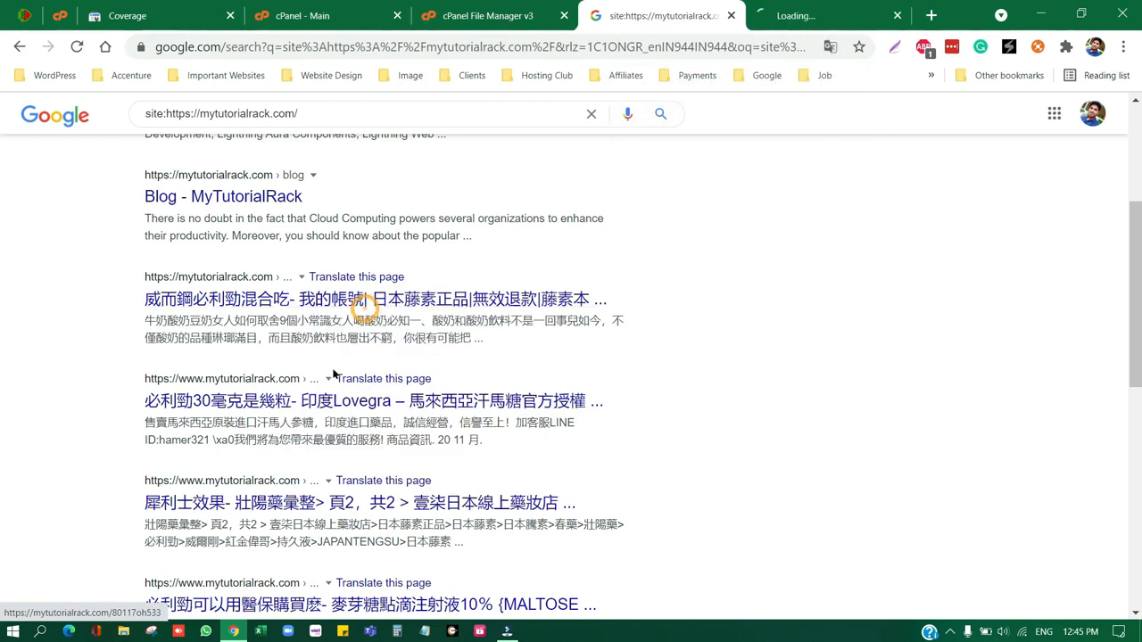
pyautogui.rightClick(301, 402)
pyautogui.click(357, 413)
pyautogui.click(735, 6)
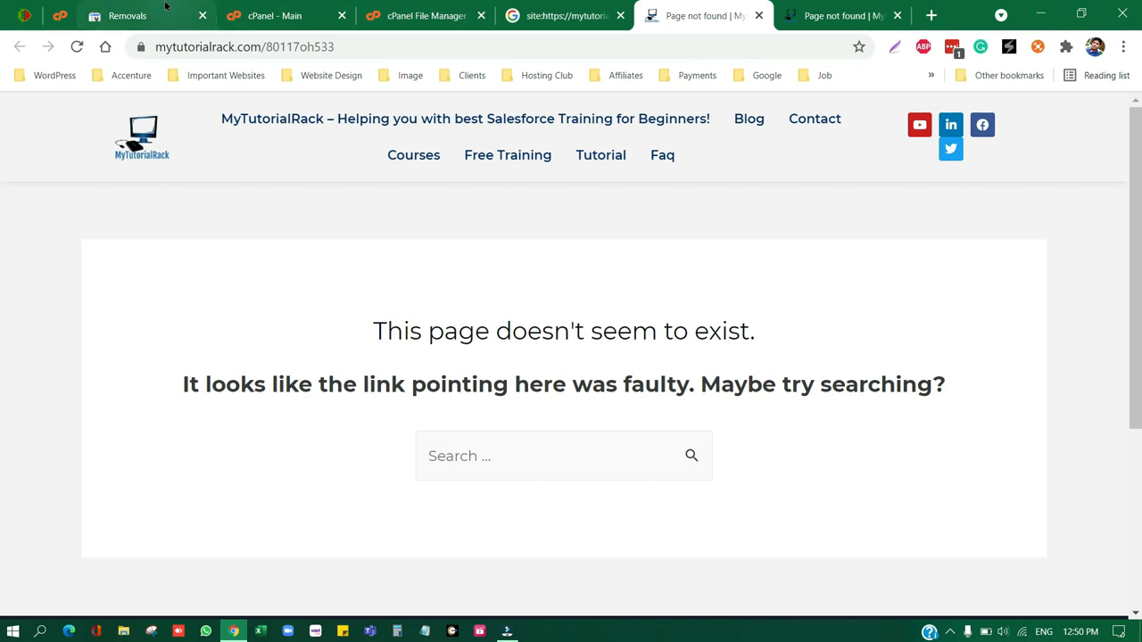
# Review the submitted temporary removal requests for mytutorialrack.com in the Search Console Removals report
pyautogui.click(128, 16)
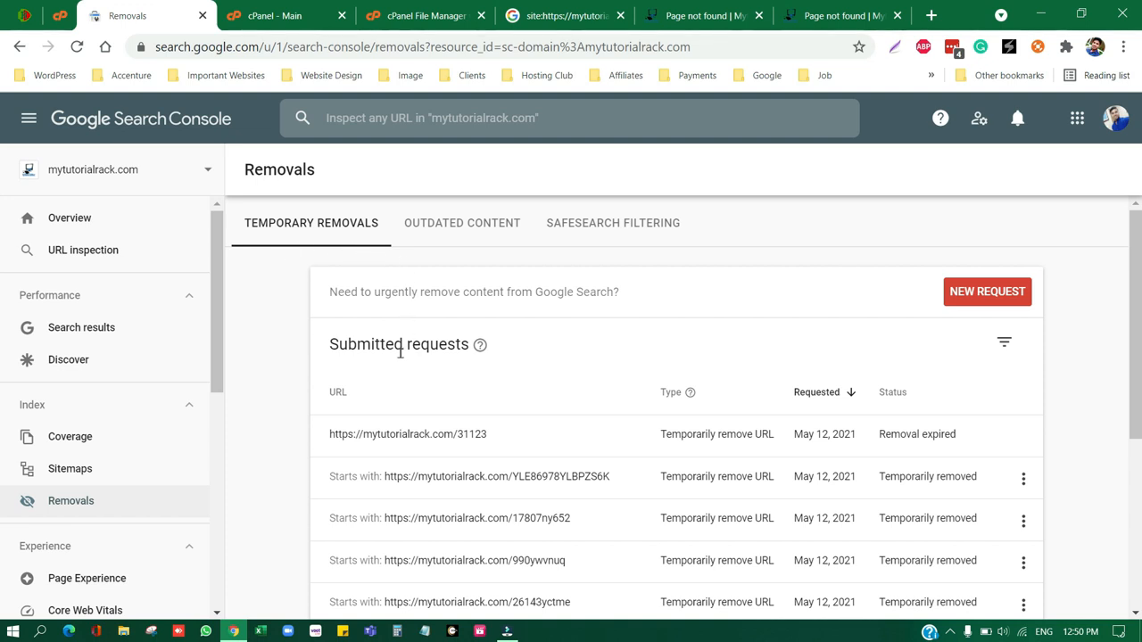
pyautogui.scroll(-2, 400, 353)
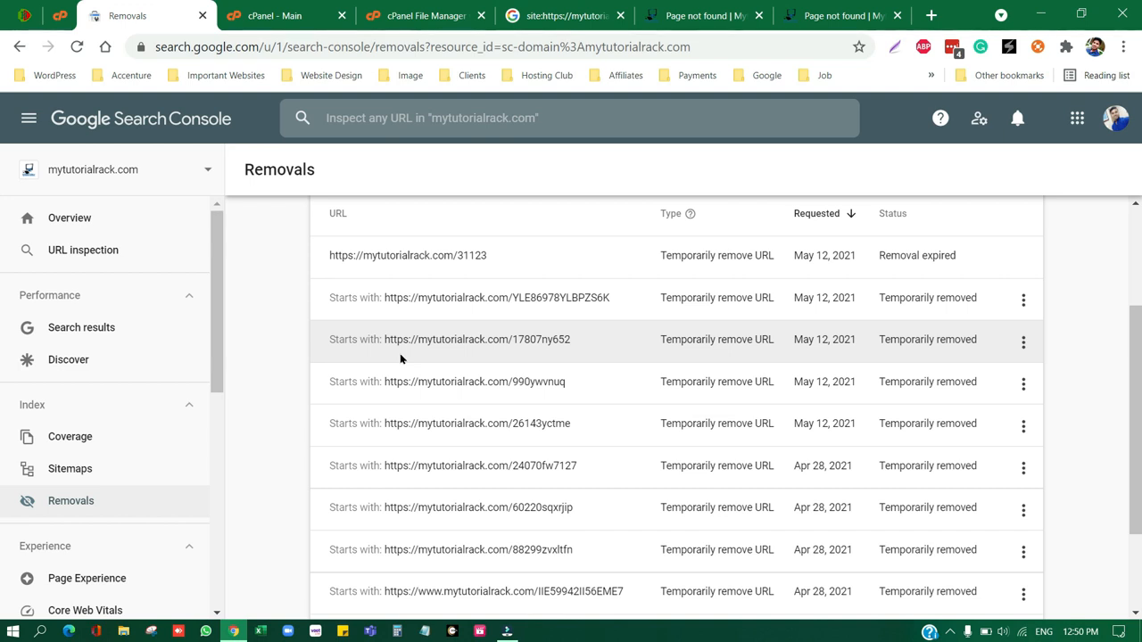
pyautogui.scroll(2, 400, 354)
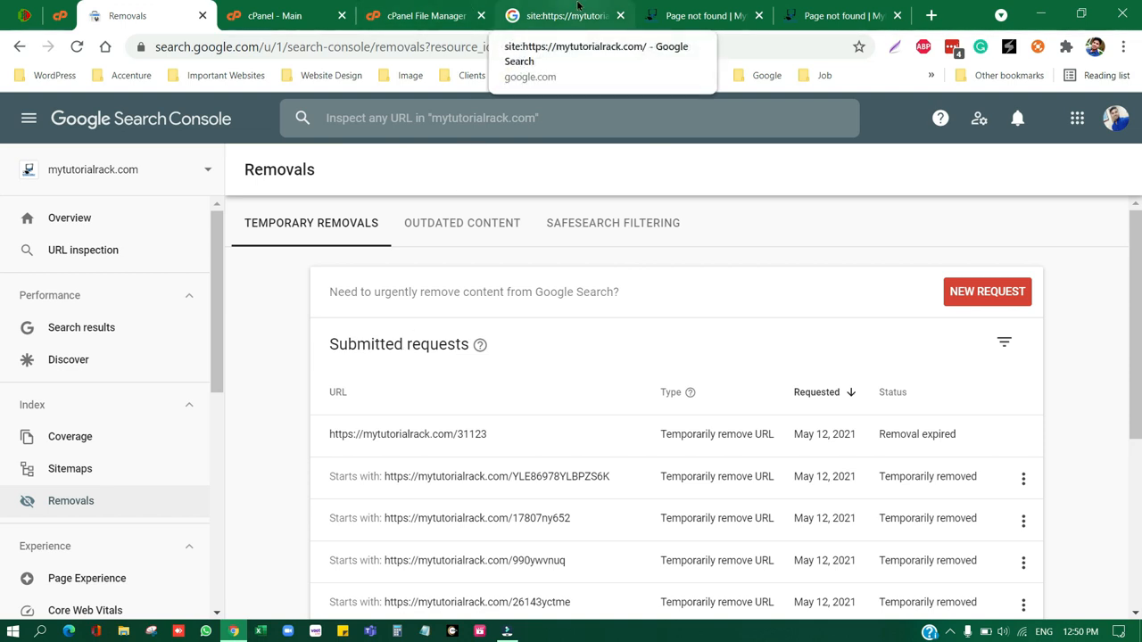
# Recheck the mytutorialrack.com/80117oh533 page and return to the public_html folder in cPanel File Manager
pyautogui.click(696, 9)
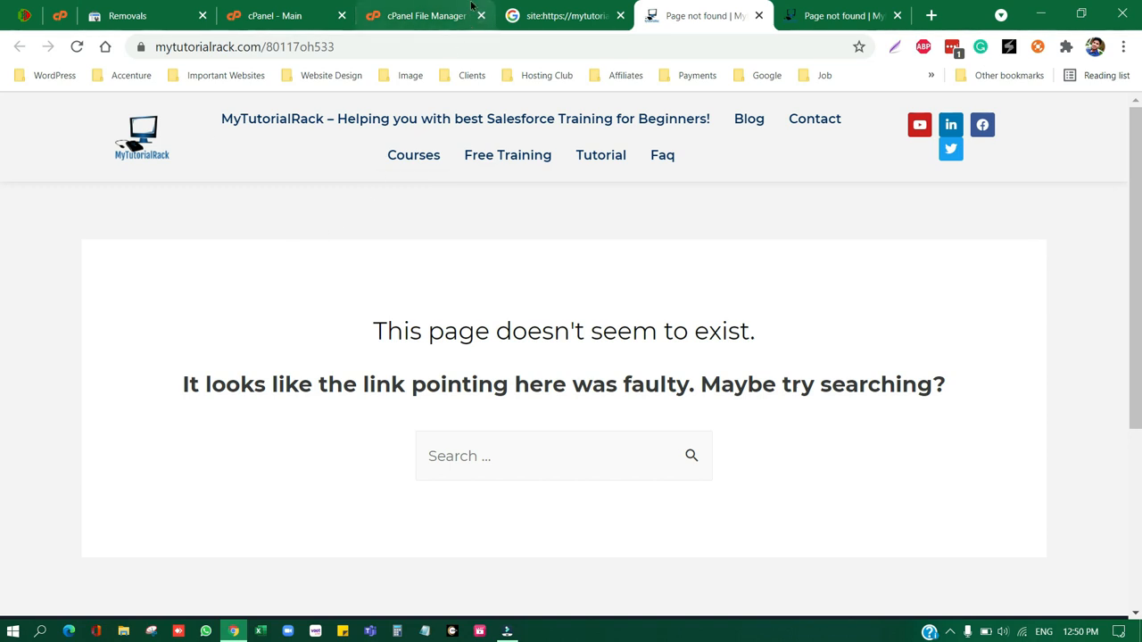
pyautogui.click(429, 7)
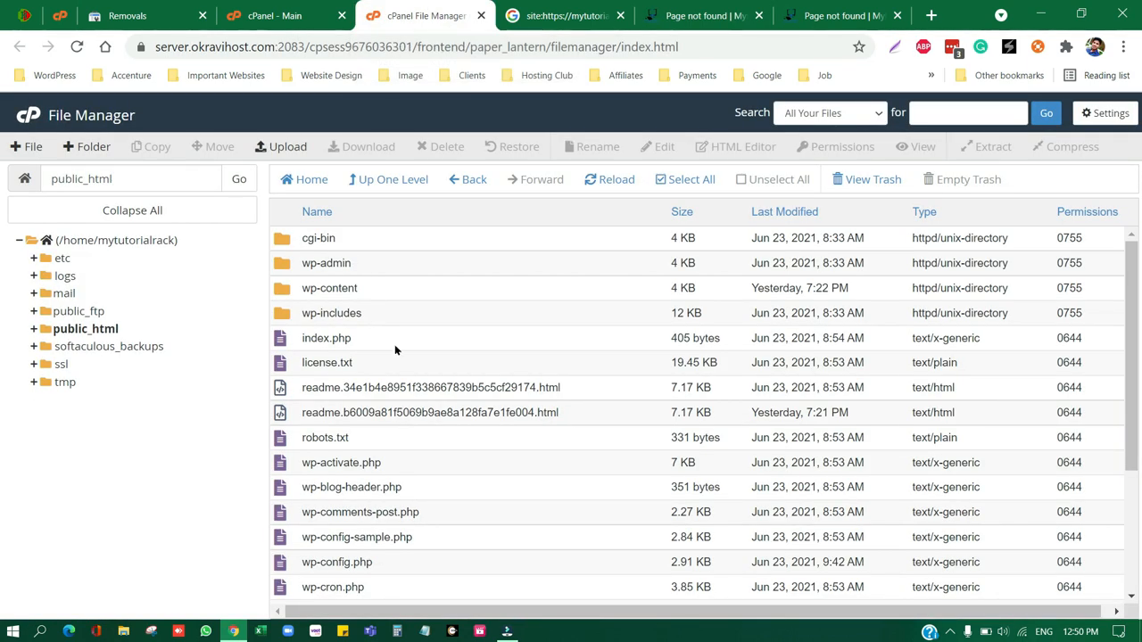